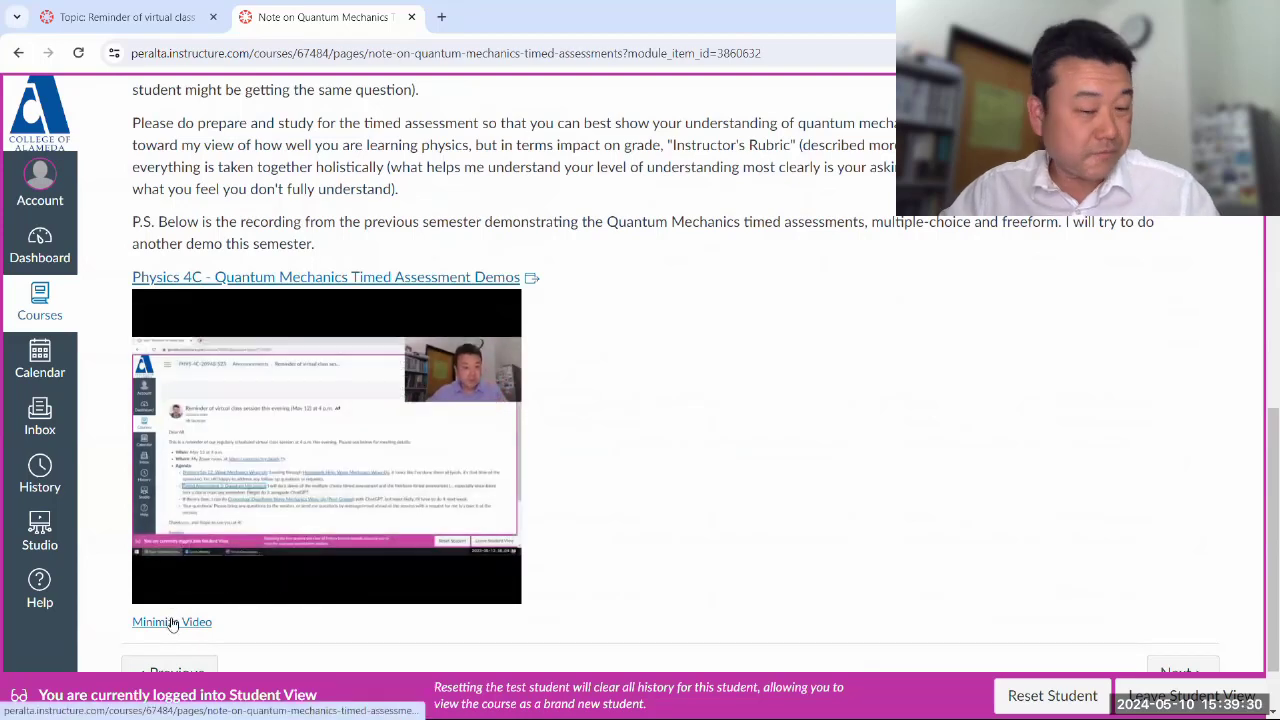
# Minimize the embedded demo video and advance to the multiple-choice timed assessment for "Quantum Mechanics"
pyautogui.click(172, 622)
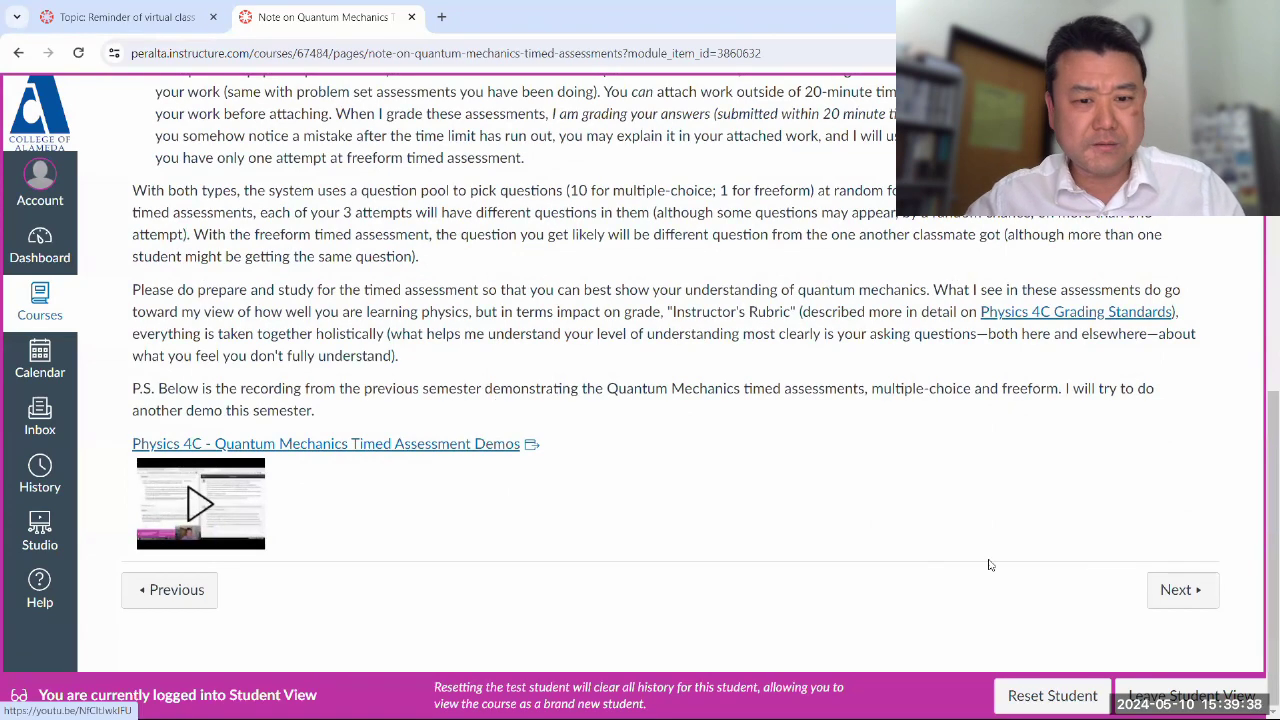
pyautogui.click(1155, 589)
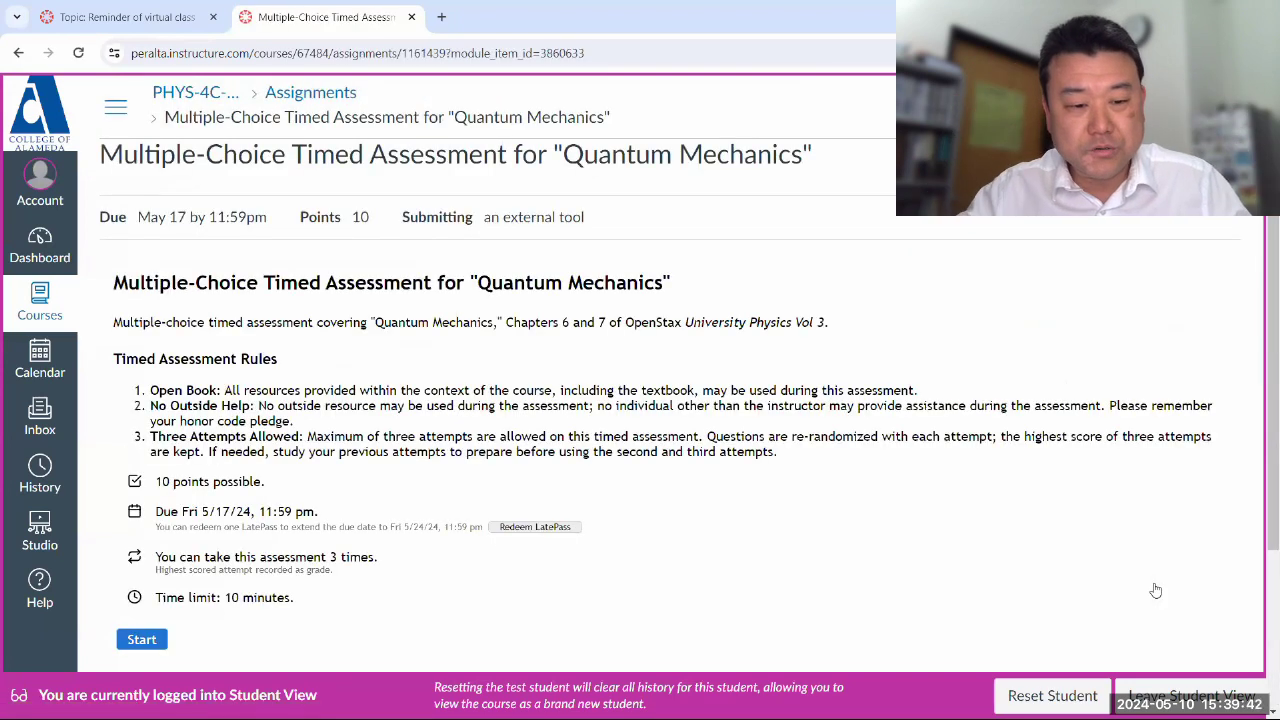
# Place the assessment in one half of the screen and open Perplexity in a separate browser window in the other half
pyautogui.press('super+Left')
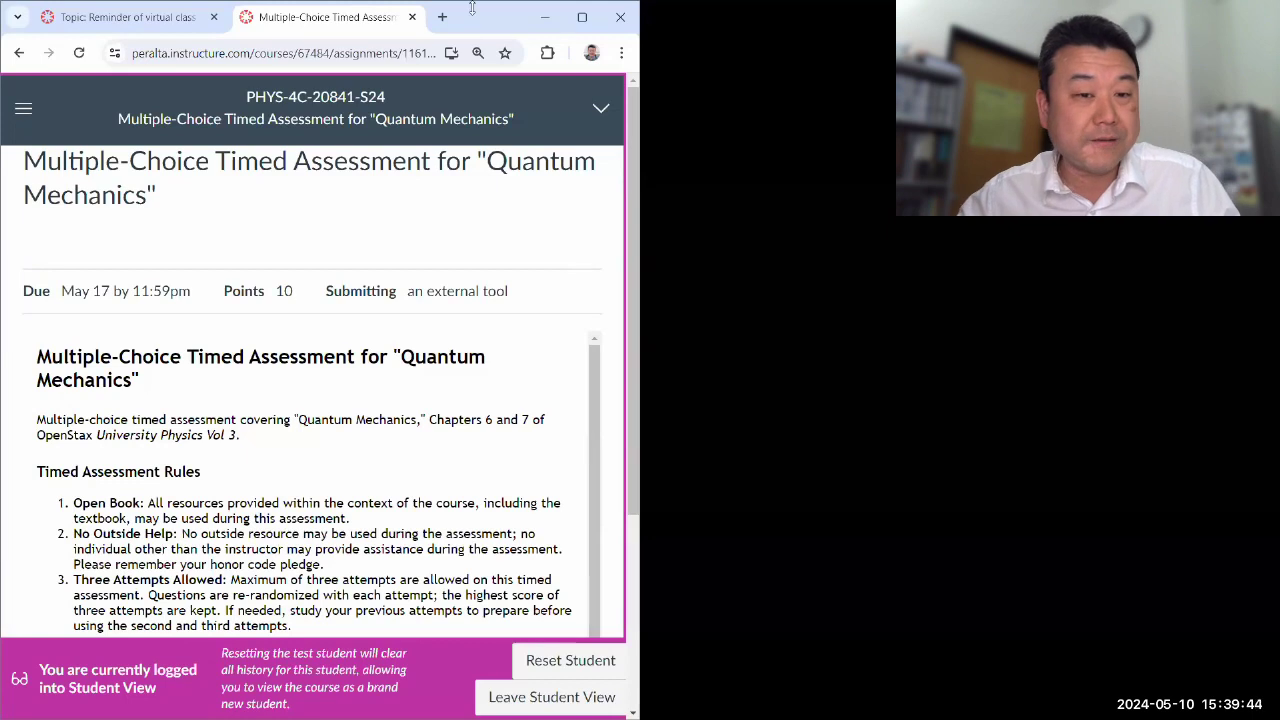
pyautogui.click(442, 17)
pyautogui.moveTo(420, 20); pyautogui.dragTo(431, 107)
pyautogui.press('super+Right')
pyautogui.write('perplexity')
pyautogui.press('Return')
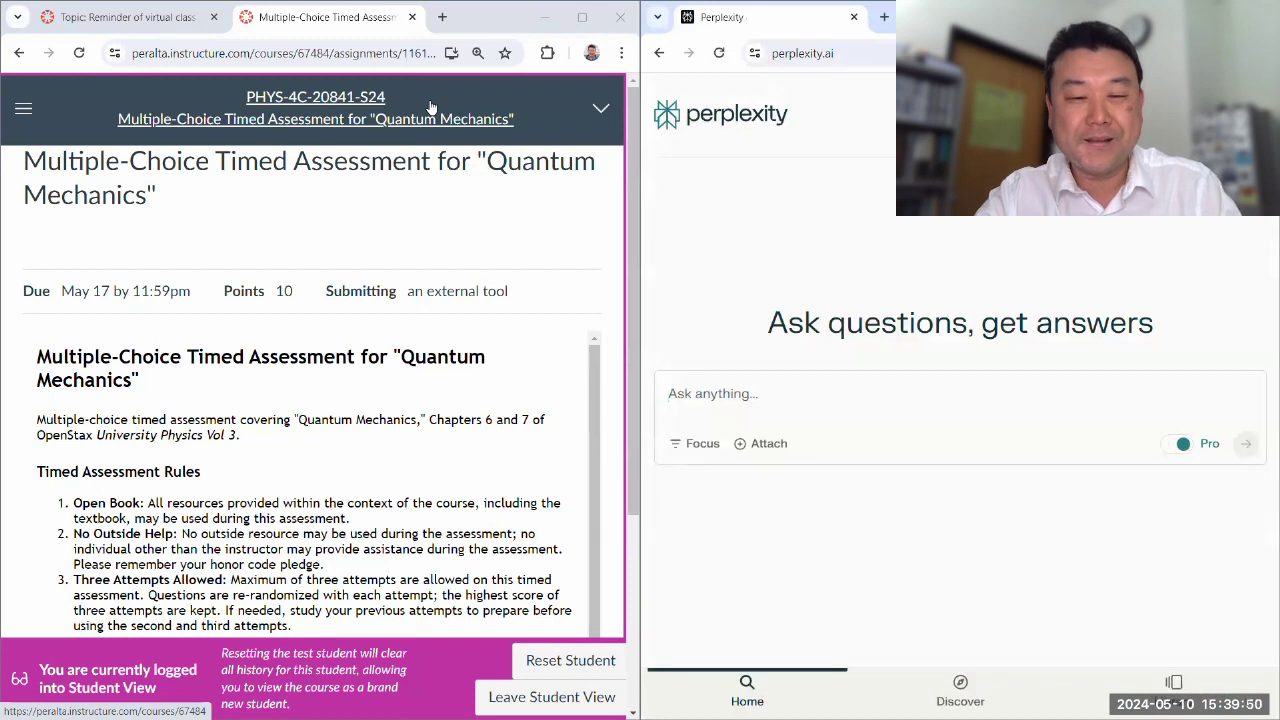
# Examine the timed assessment rules, especially those on outside help, the allowed attempts and the time limit
pyautogui.scroll(-2, 590, 222)
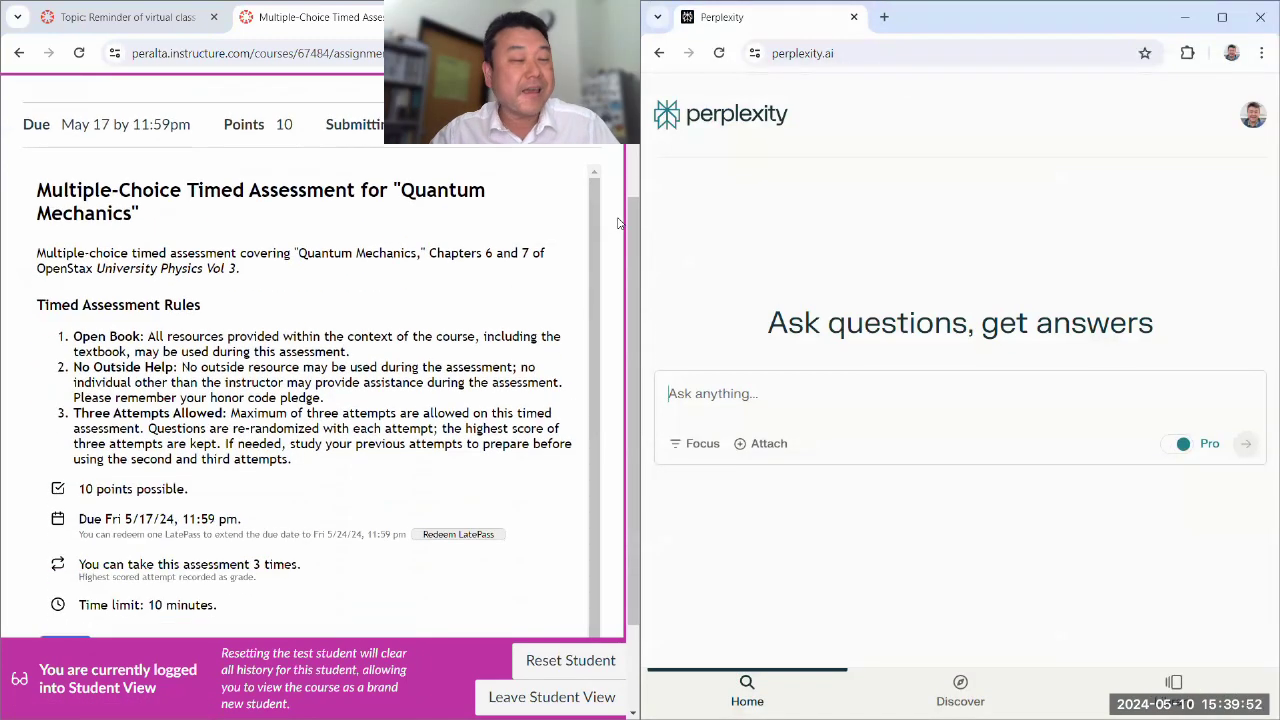
pyautogui.scroll(-1, 598, 232)
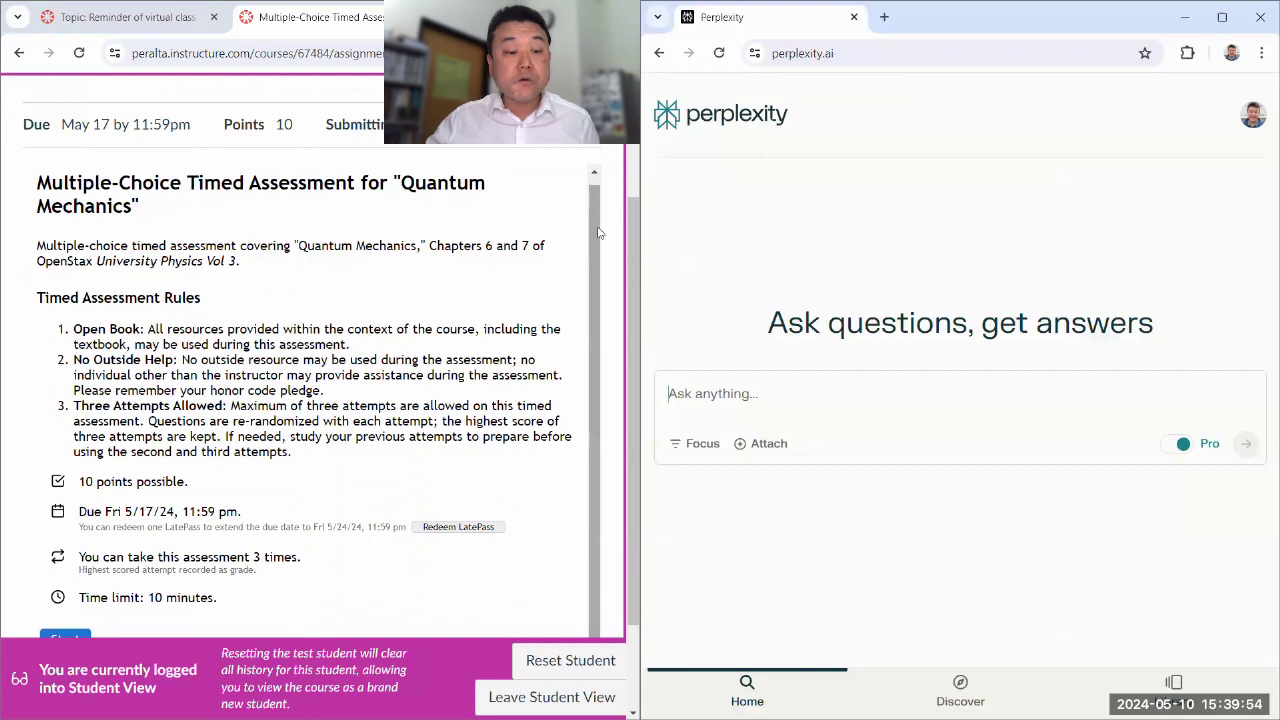
pyautogui.scroll(-2, 583, 188)
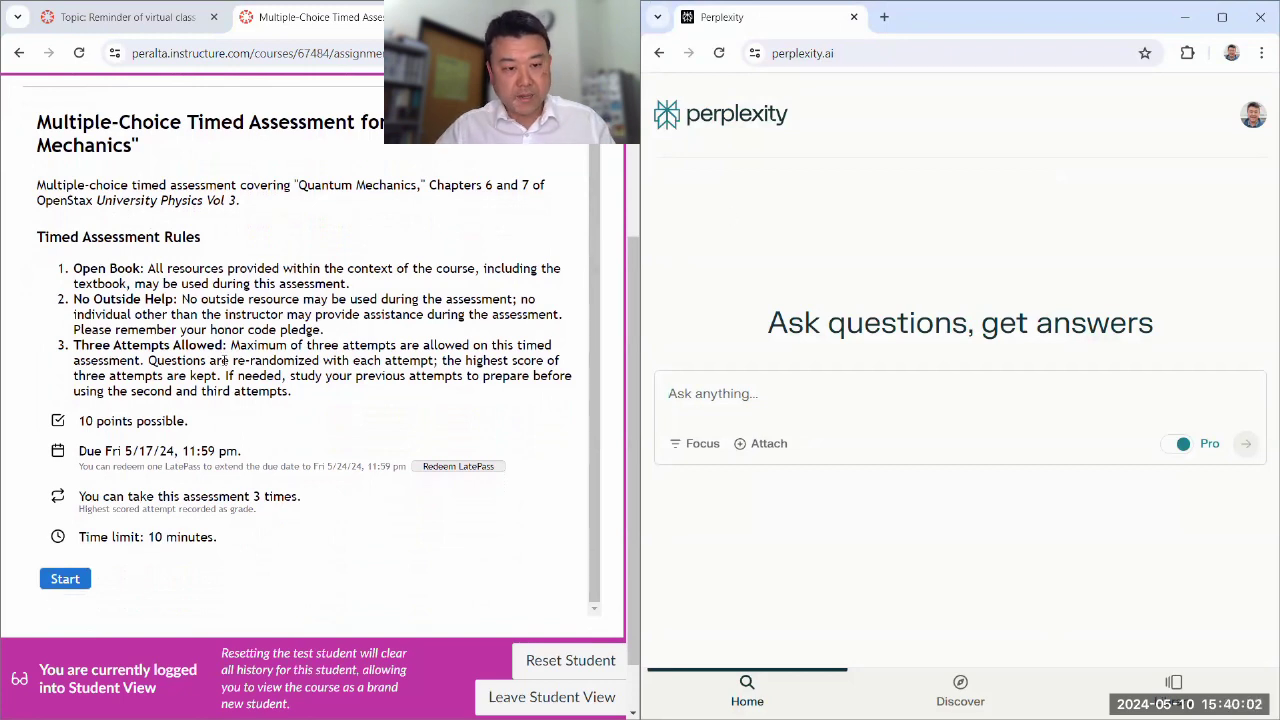
pyautogui.moveTo(74, 298); pyautogui.dragTo(440, 334)
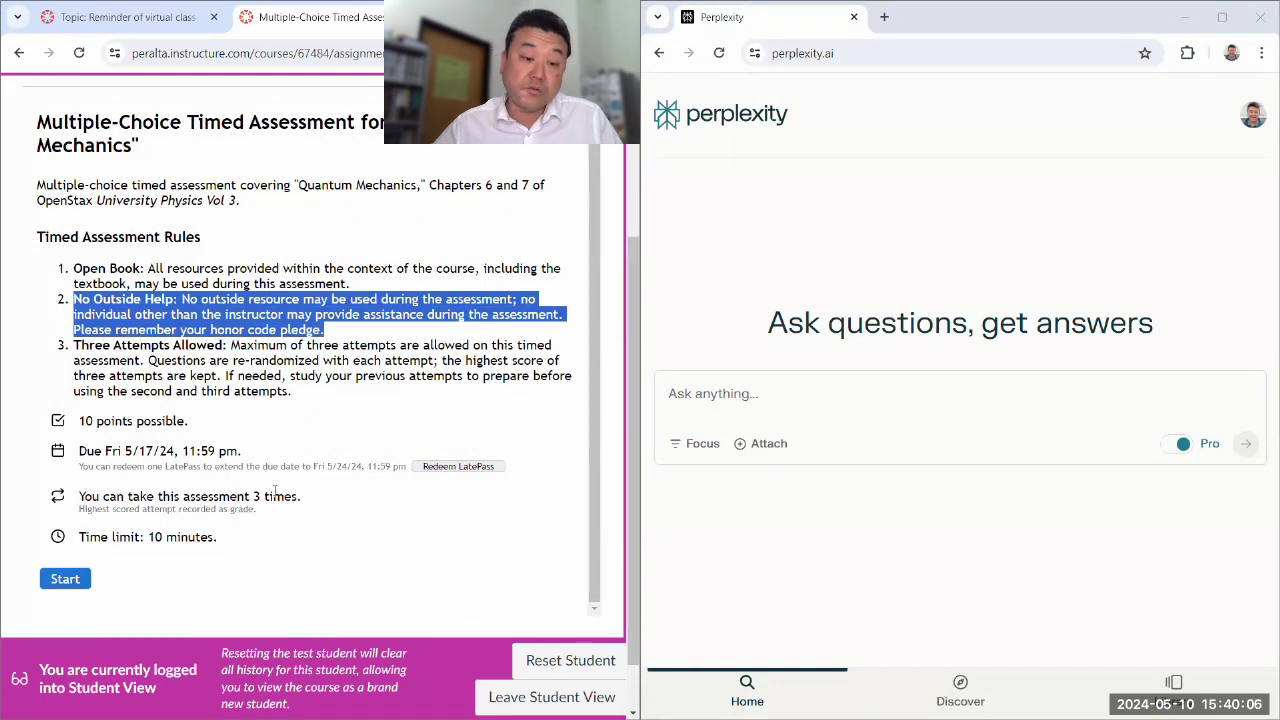
pyautogui.moveTo(233, 496); pyautogui.dragTo(321, 505)
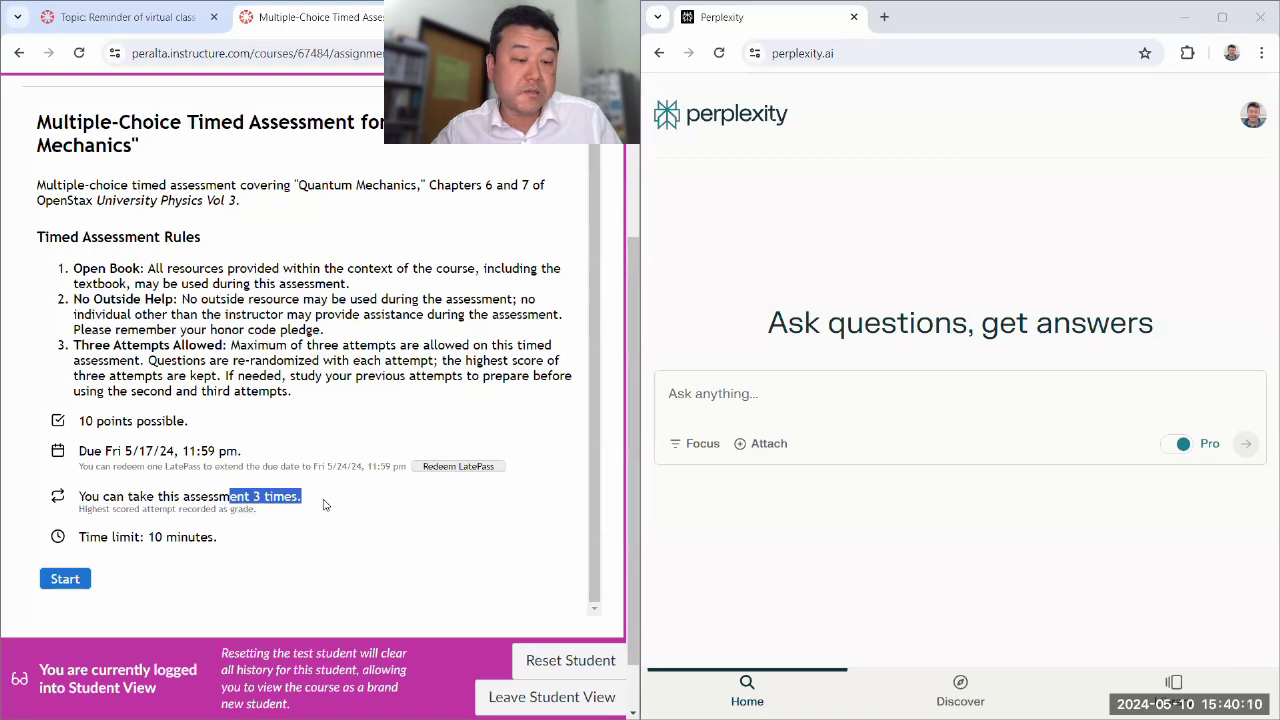
pyautogui.click(206, 345)
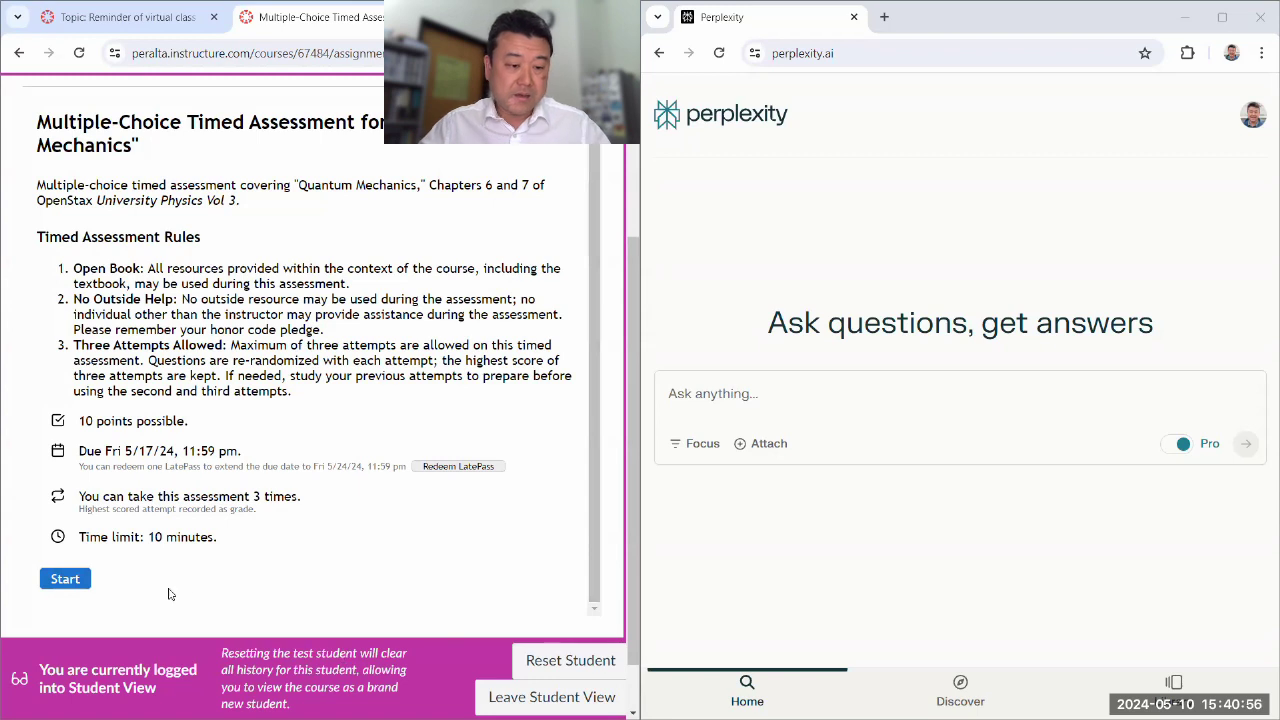
# Start the multiple-choice timed assessment for "Quantum Mechanics"
pyautogui.click(65, 579)
pyautogui.click(329, 397)
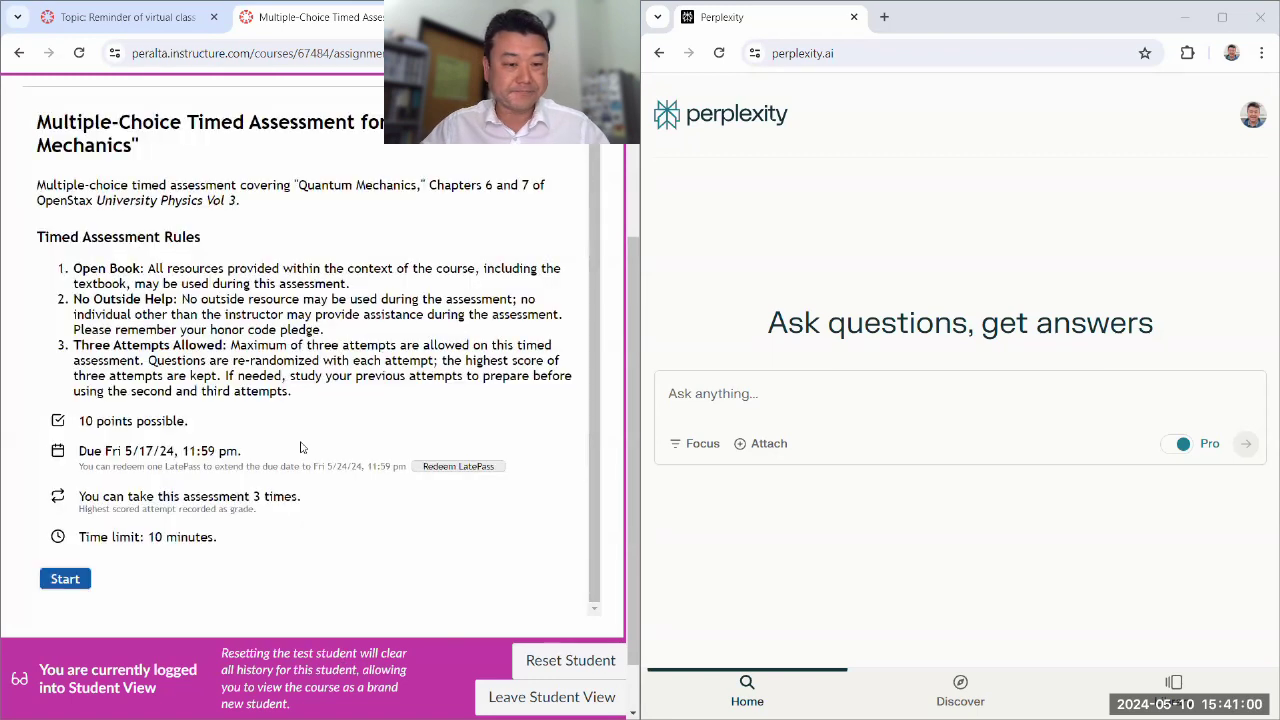
pyautogui.scroll(-3, 326, 347)
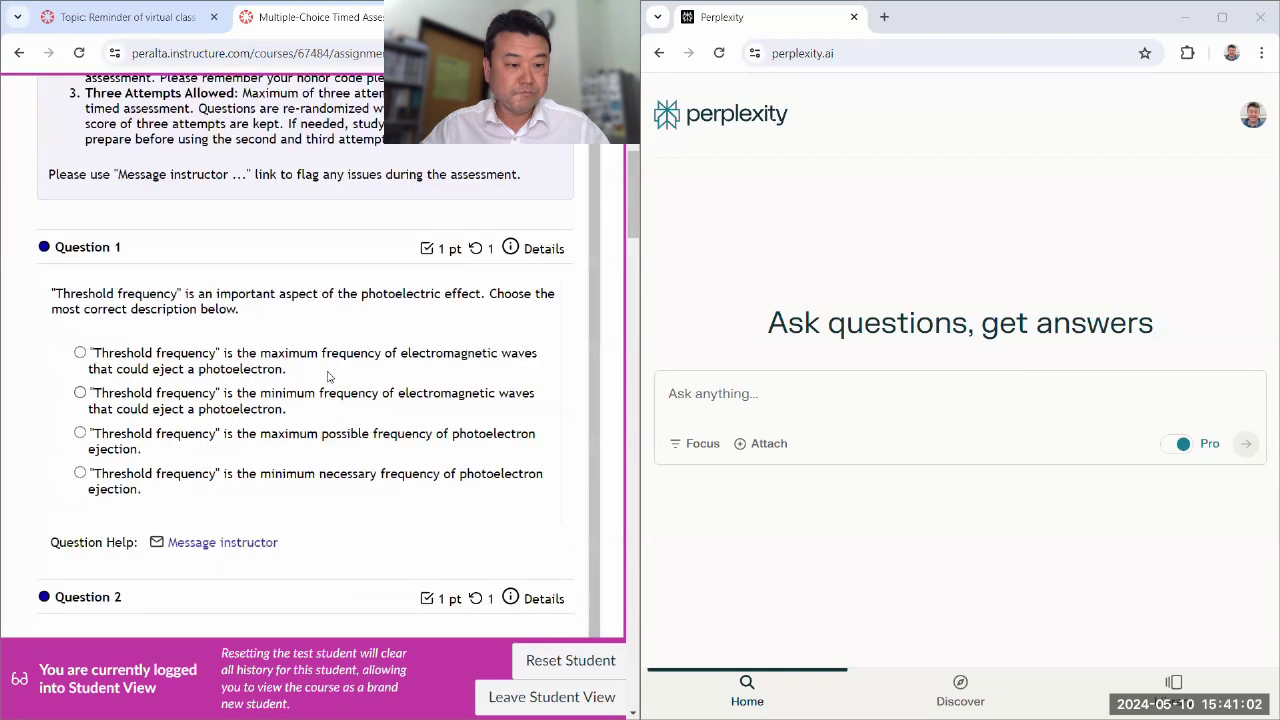
# Copy Question 1 on threshold frequency with its answer choices and submit it to Perplexity
pyautogui.moveTo(31, 291); pyautogui.dragTo(315, 442)
pyautogui.hotkey('ctrl', 'c')
pyautogui.rightClick(315, 442)
pyautogui.click(341, 455)
pyautogui.click(841, 442)
pyautogui.hotkey('ctrl', 'v')
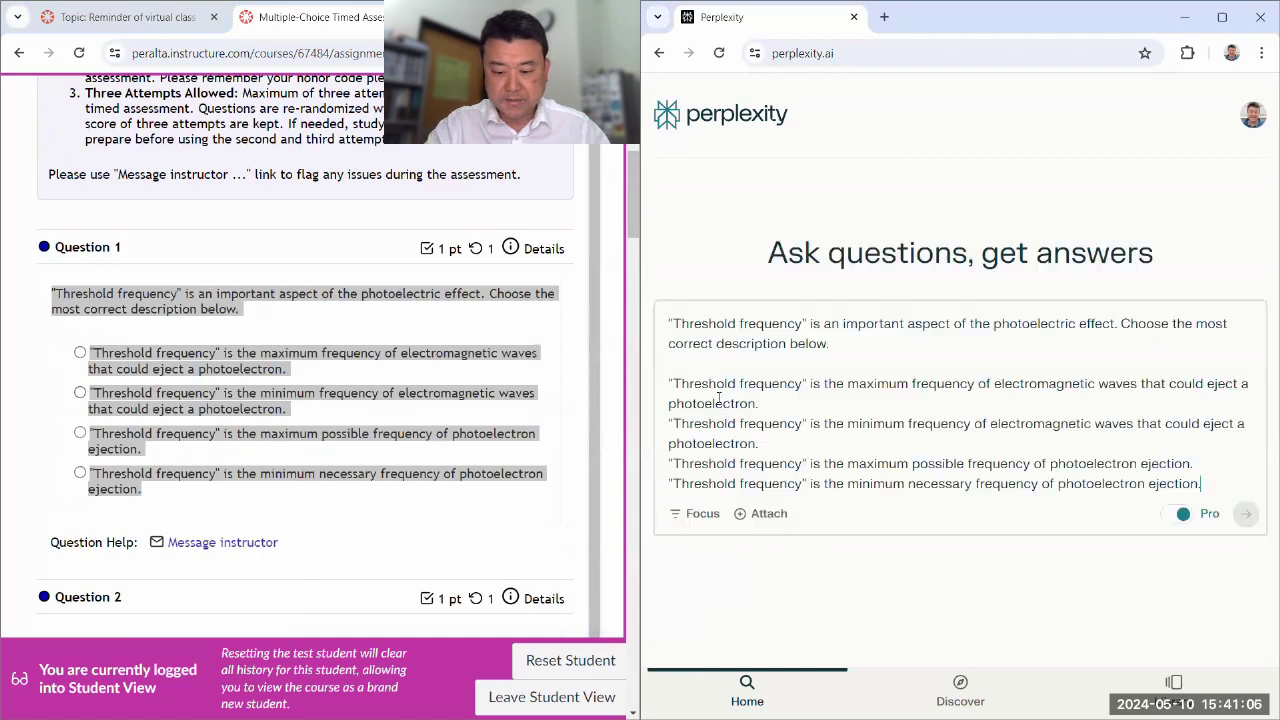
pyautogui.click(1246, 513)
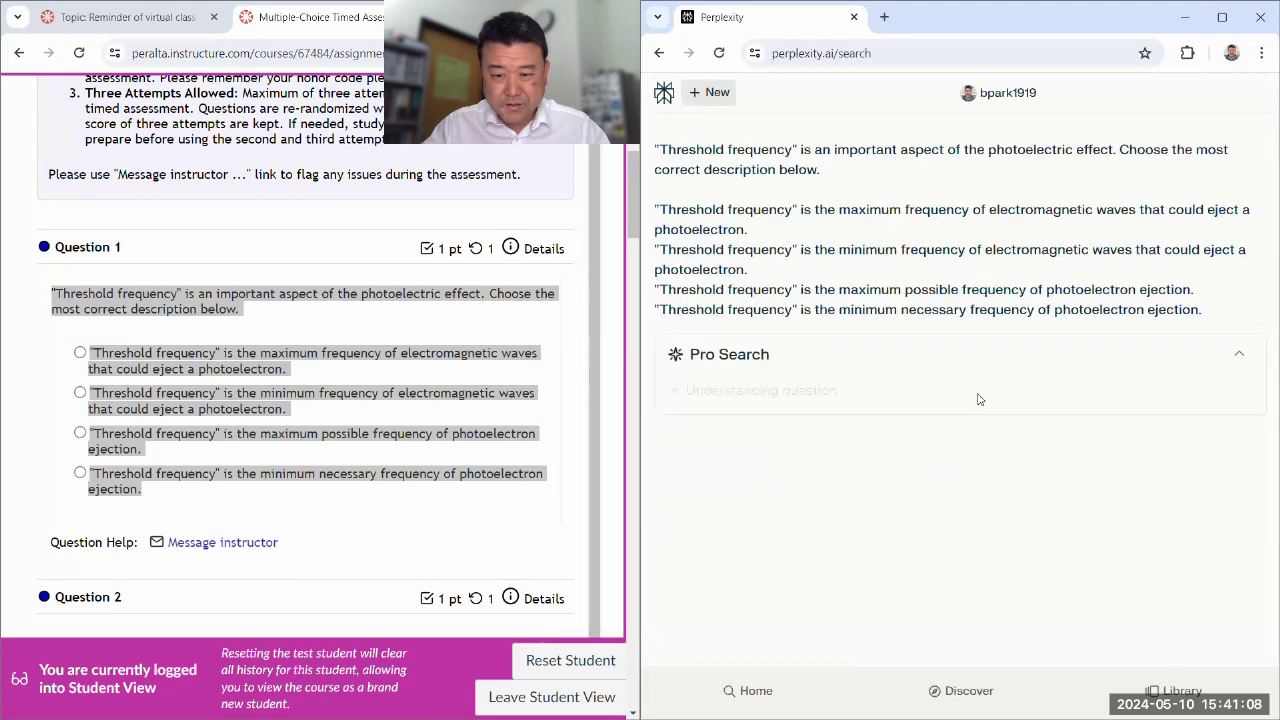
# Copy Question 2 on changing the photon's wavelength to one-fourth, together with its answer choices
pyautogui.click(278, 295)
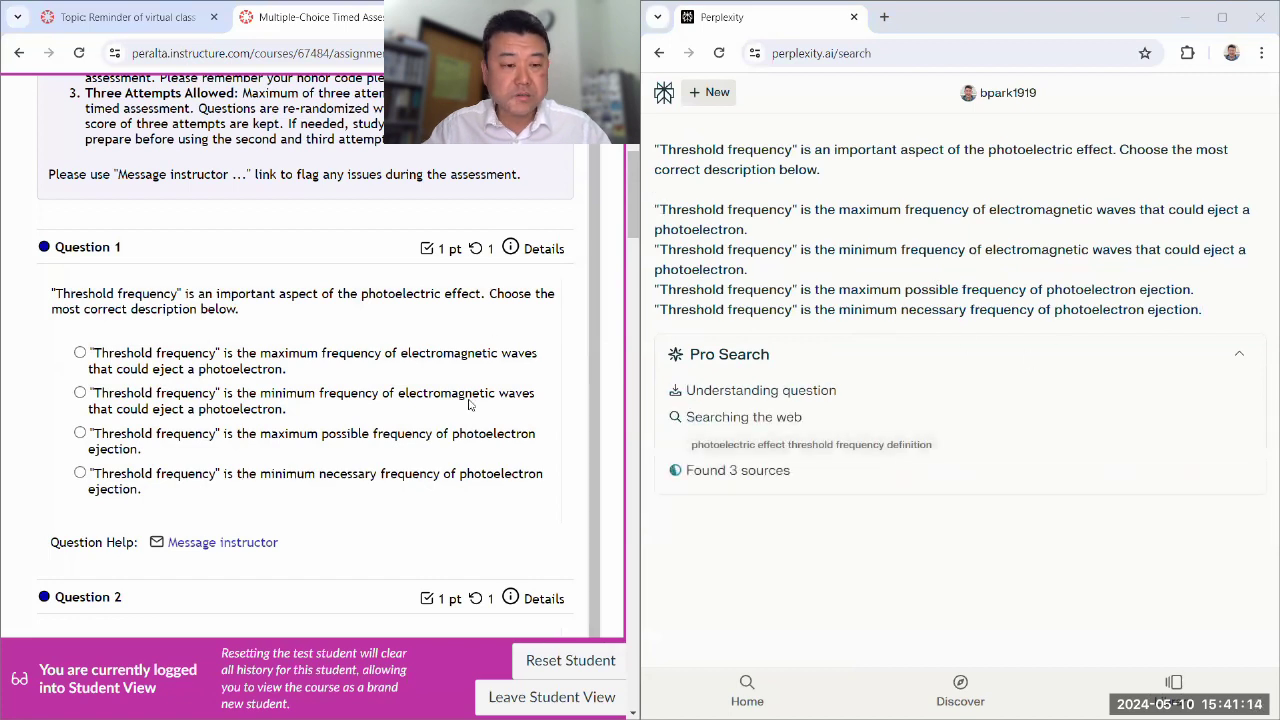
pyautogui.scroll(-3, 471, 414)
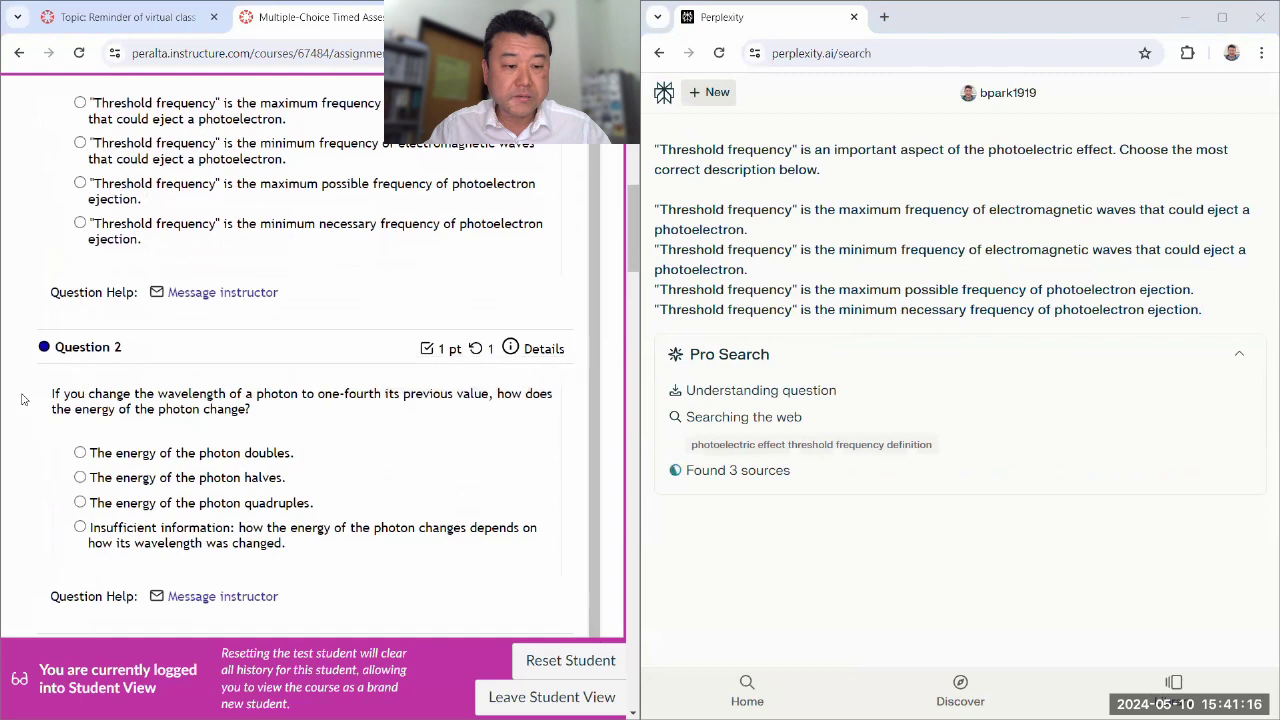
pyautogui.moveTo(32, 399); pyautogui.dragTo(343, 537)
pyautogui.rightClick(210, 400)
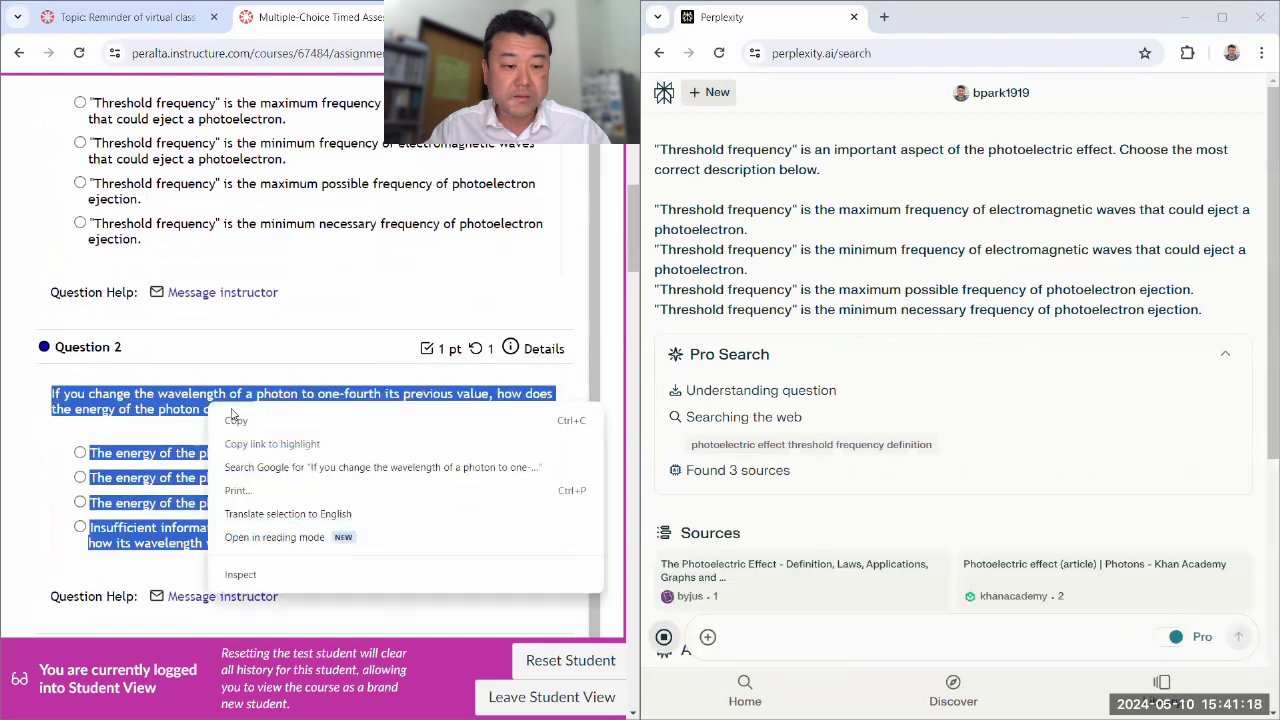
pyautogui.click(236, 420)
# Answer Question 1 with threshold frequency as the minimum frequency of electromagnetic waves that could eject a photoelectron
pyautogui.scroll(1, 300, 420)
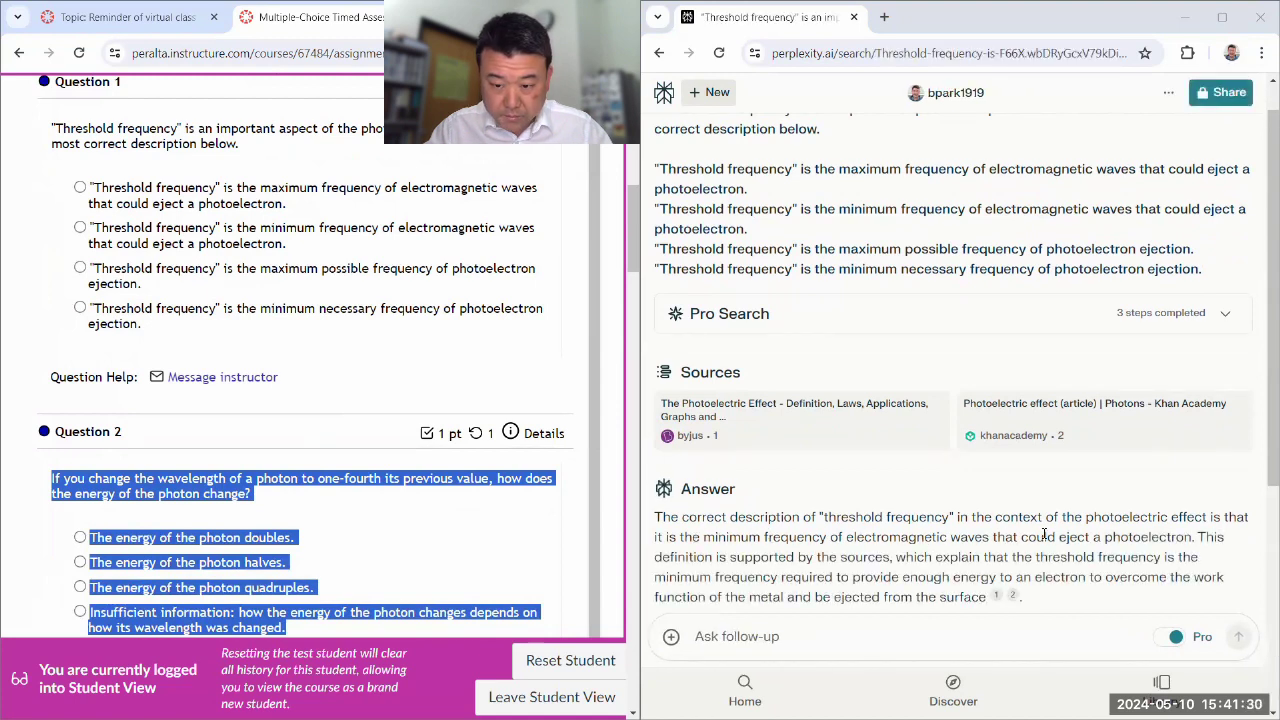
pyautogui.click(191, 235)
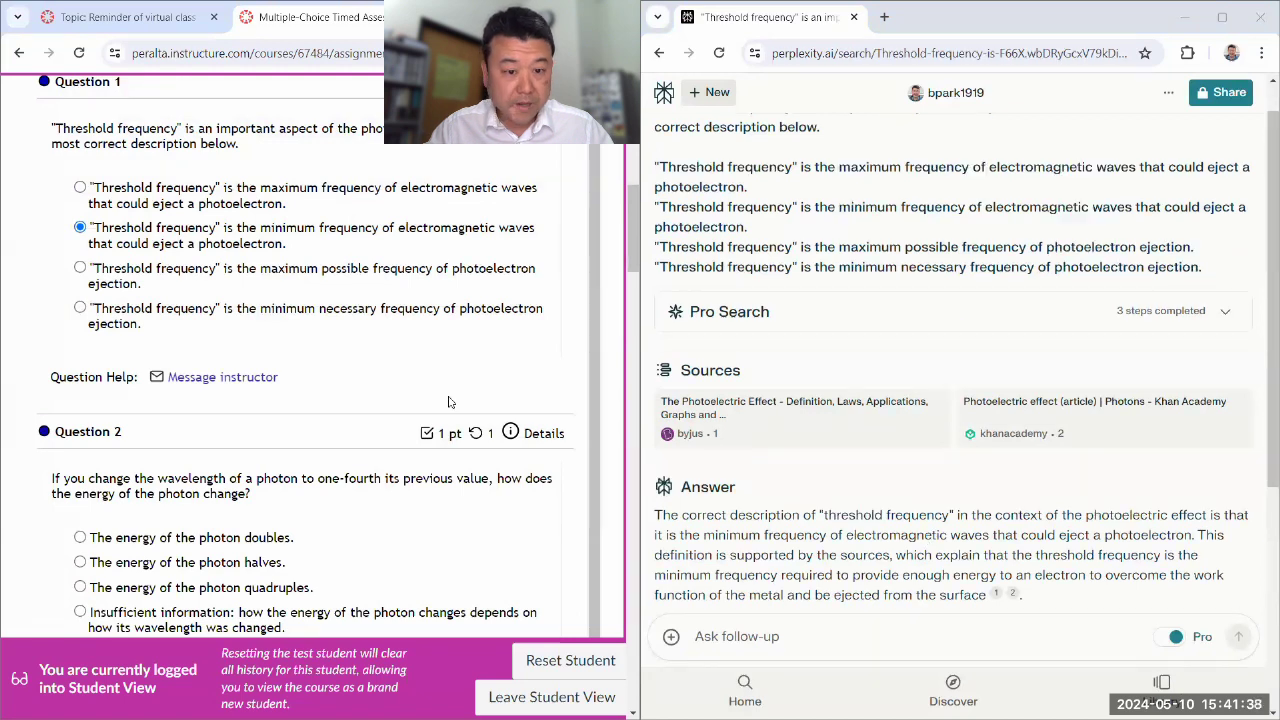
# Paste the copied Question 2 and its choices as a follow-up in Perplexity and submit it
pyautogui.scroll(-1, 402, 380)
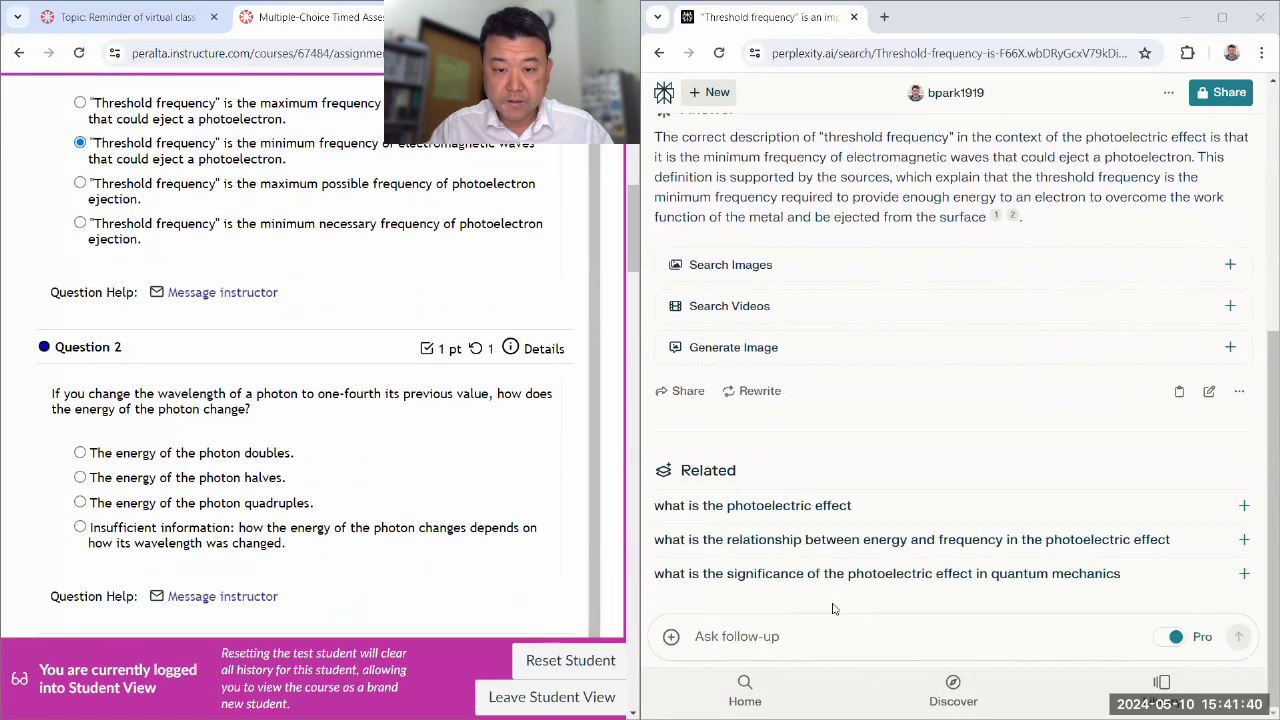
pyautogui.click(928, 628)
pyautogui.hotkey('ctrl', 'v')
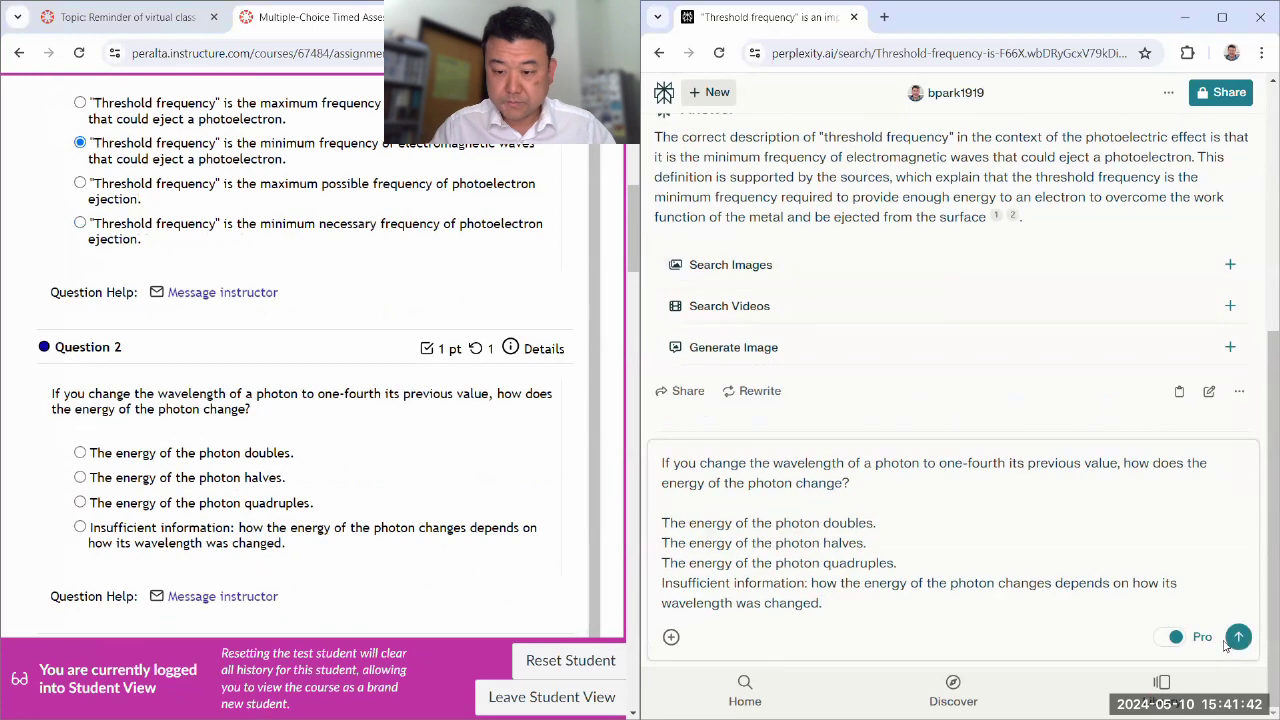
pyautogui.press('Return')
pyautogui.scroll(-4, 160, 378)
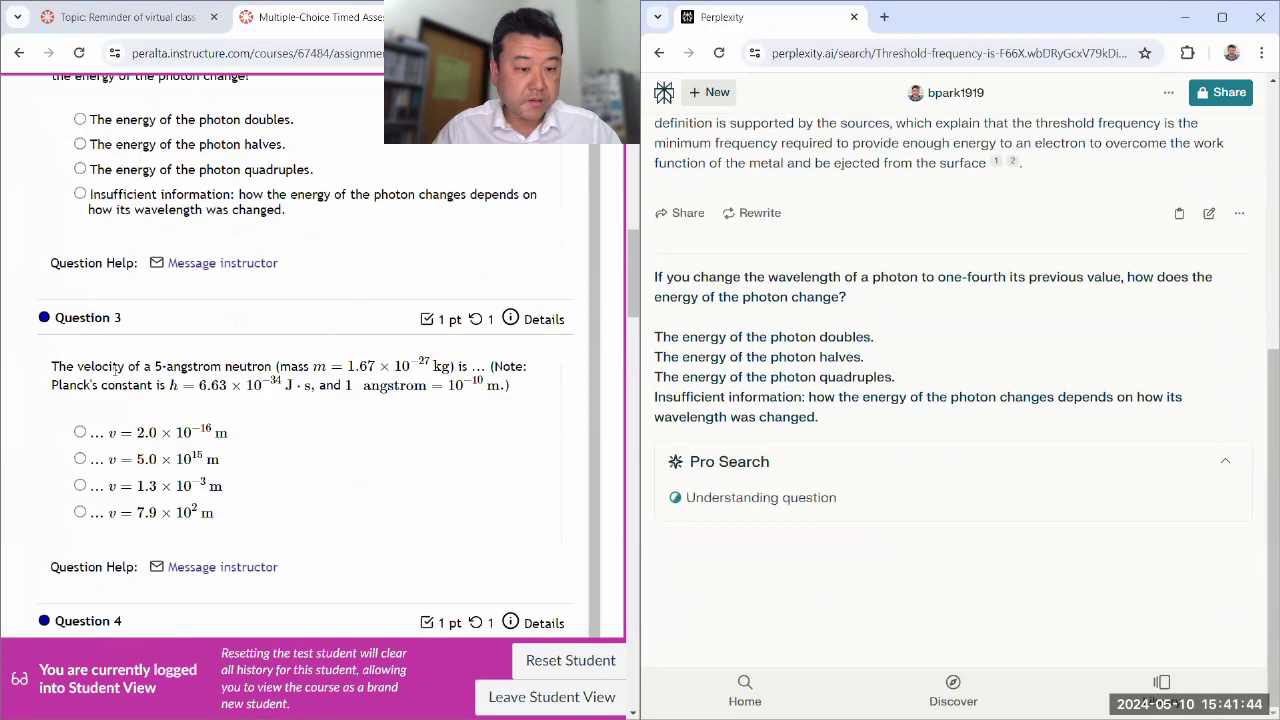
pyautogui.moveTo(53, 367); pyautogui.dragTo(312, 510)
pyautogui.moveTo(53, 367); pyautogui.dragTo(536, 390)
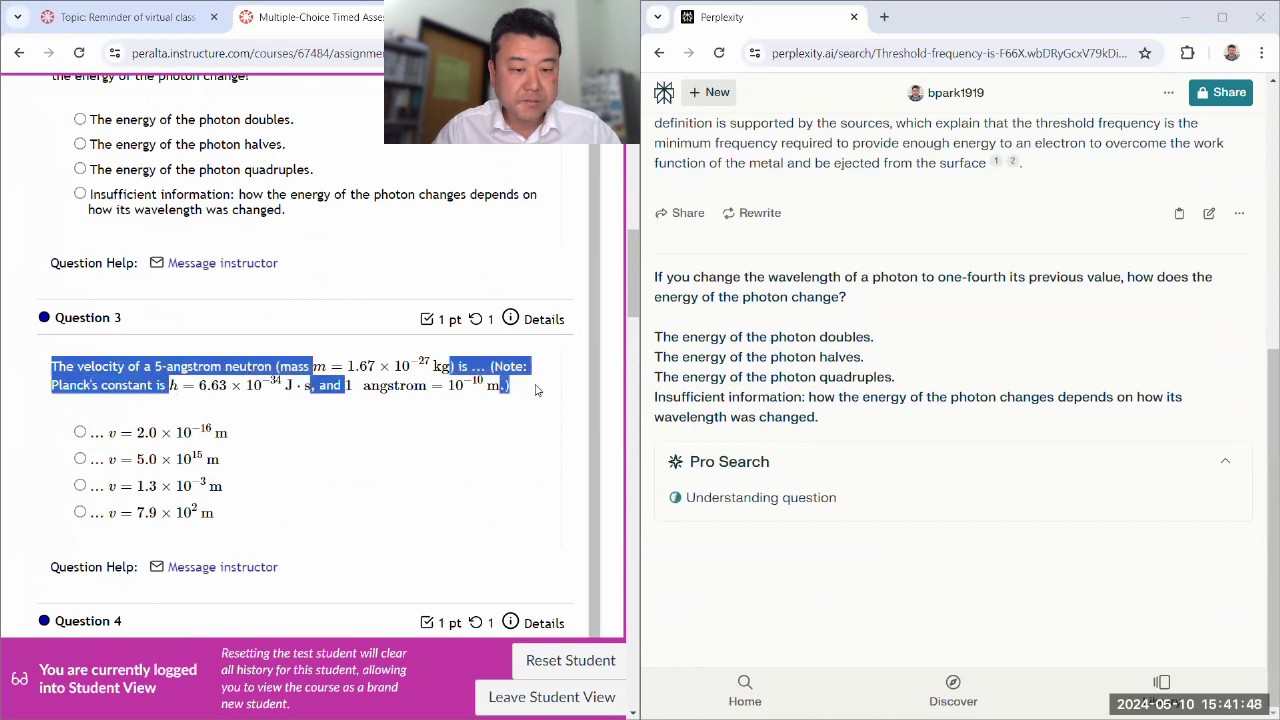
pyautogui.rightClick(279, 373)
pyautogui.click(300, 382)
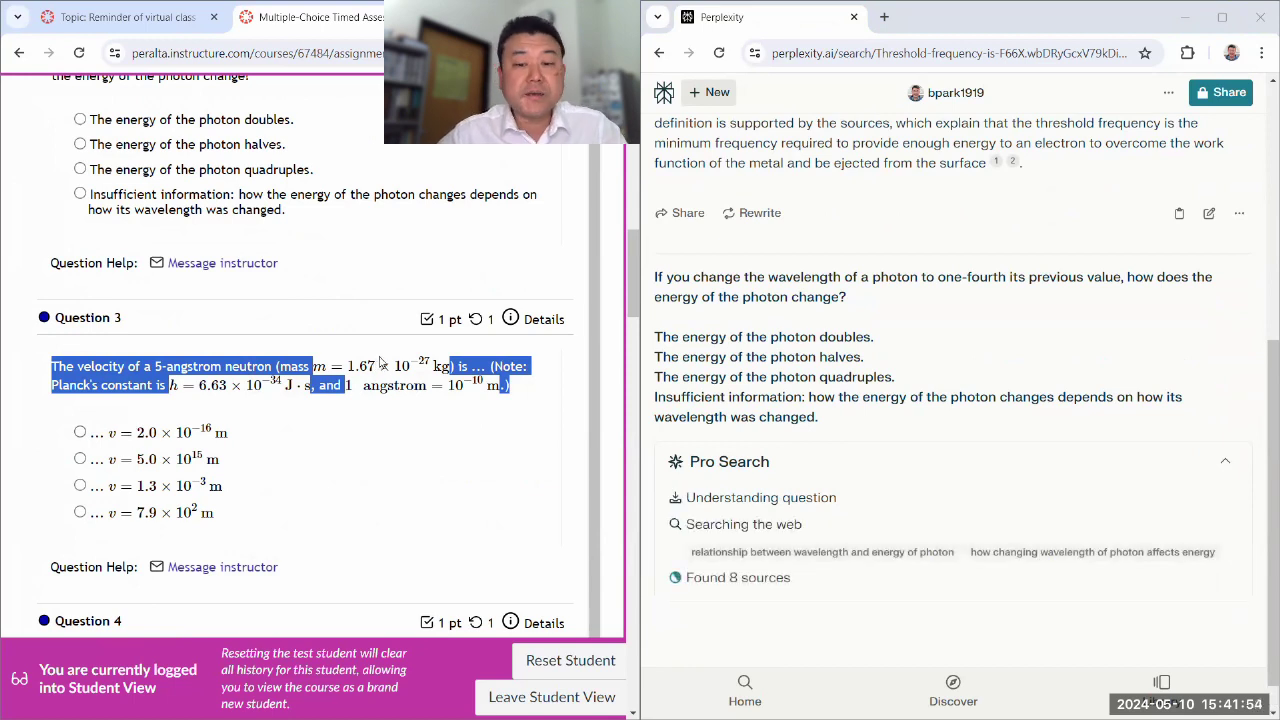
pyautogui.scroll(-1, 380, 362)
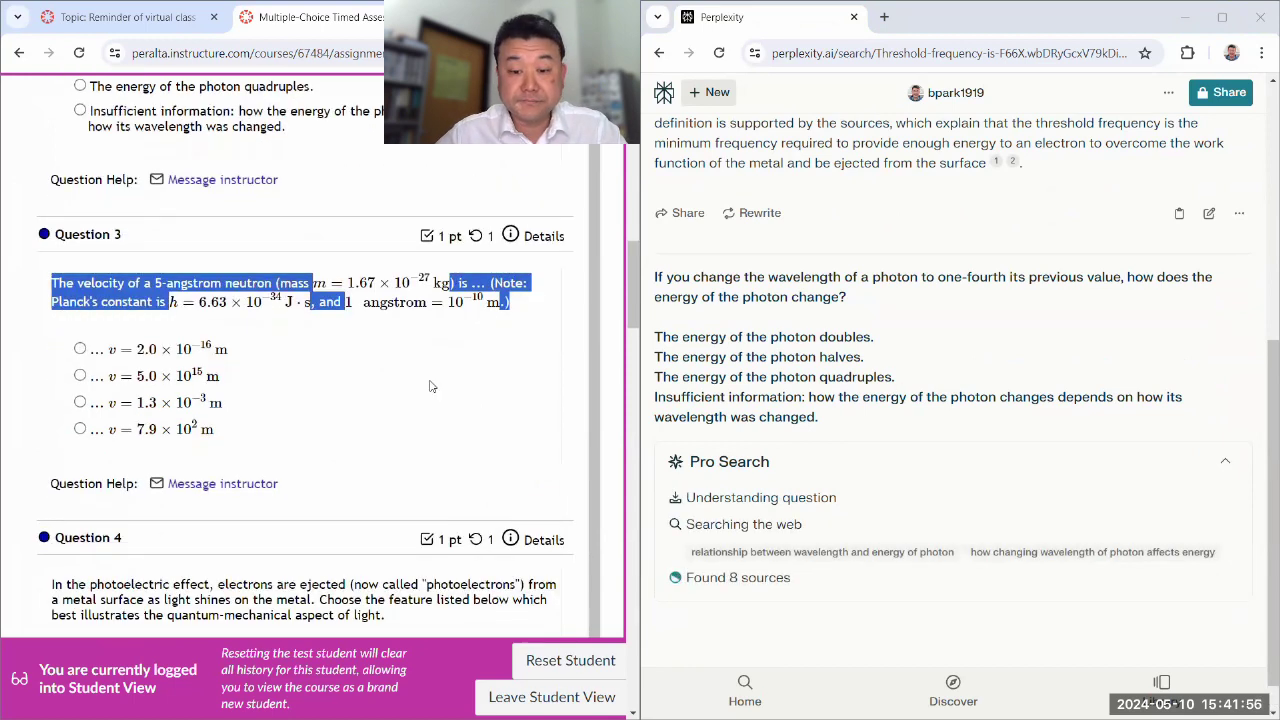
pyautogui.scroll(-2, 430, 385)
pyautogui.scroll(3, 430, 385)
pyautogui.rightClick(500, 158)
pyautogui.click(160, 363)
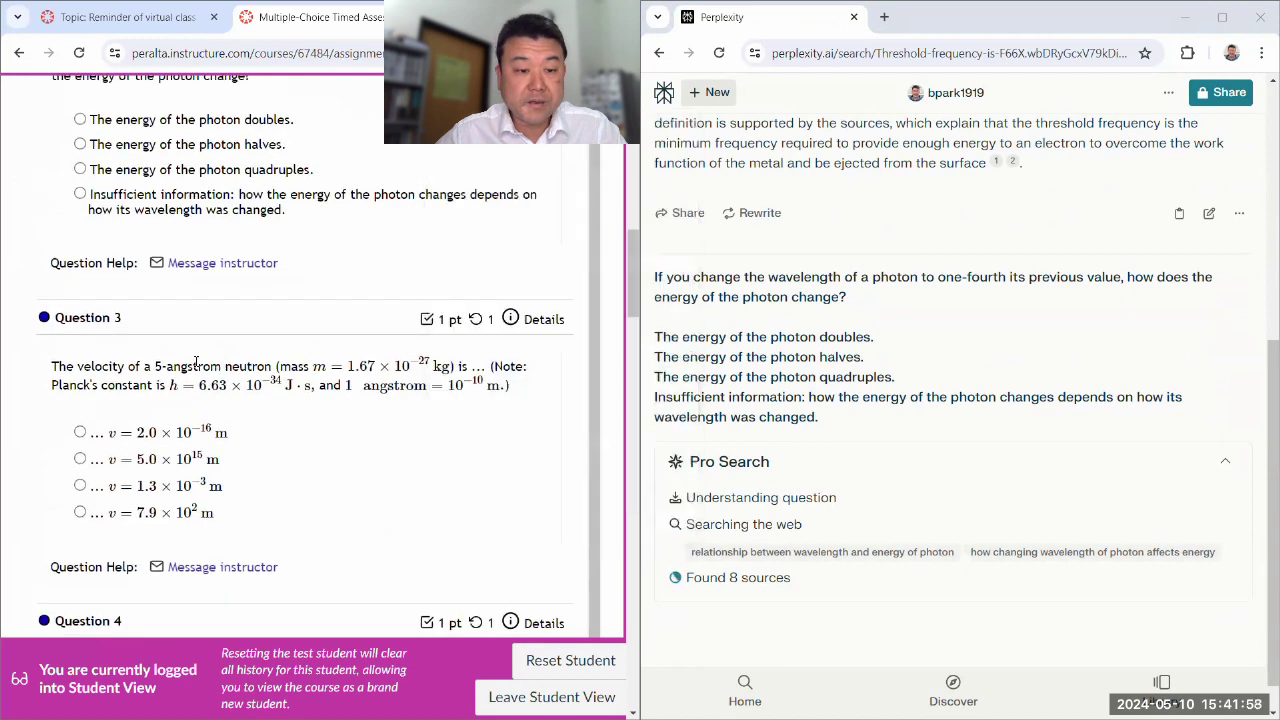
# Copy the statement of Question 3 on the velocity of a 5-angstrom neutron, without its answer choices
pyautogui.moveTo(53, 366); pyautogui.dragTo(510, 386)
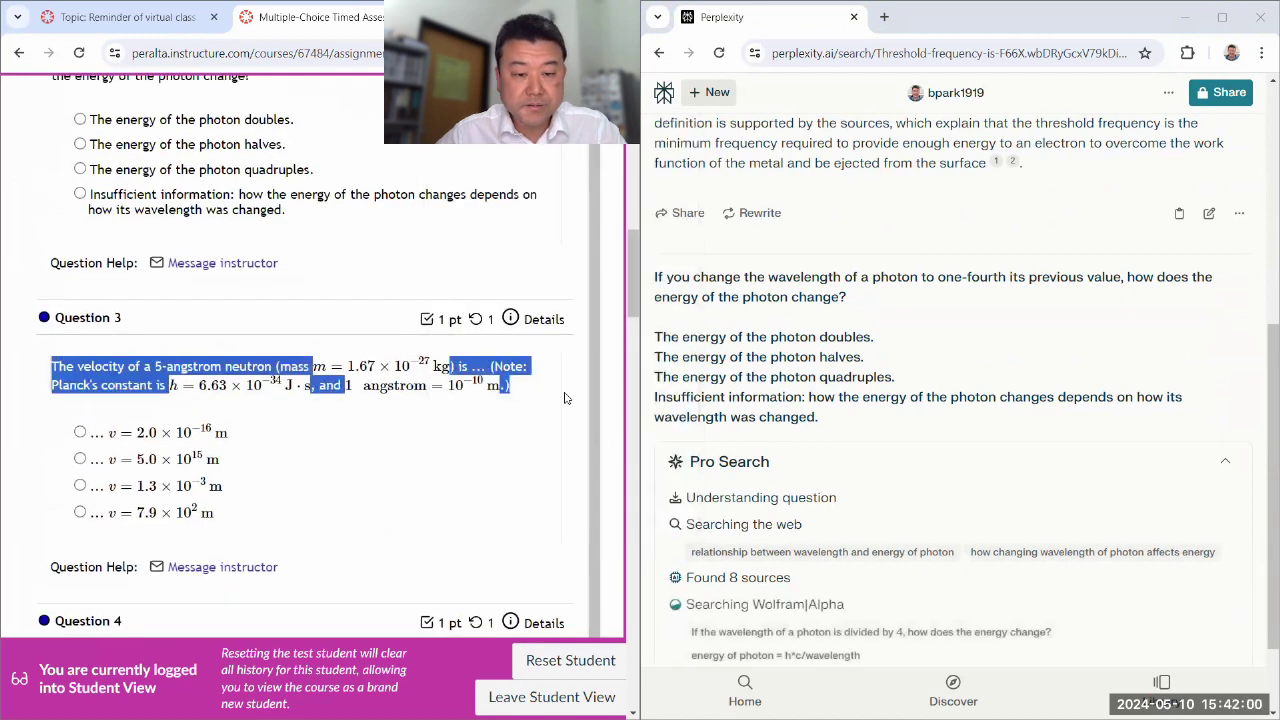
pyautogui.rightClick(487, 367)
pyautogui.click(510, 381)
# Read Perplexity's reply on the photon energy and answer Question 2 with "The energy of the photon quadruples."
pyautogui.scroll(-1, 772, 428)
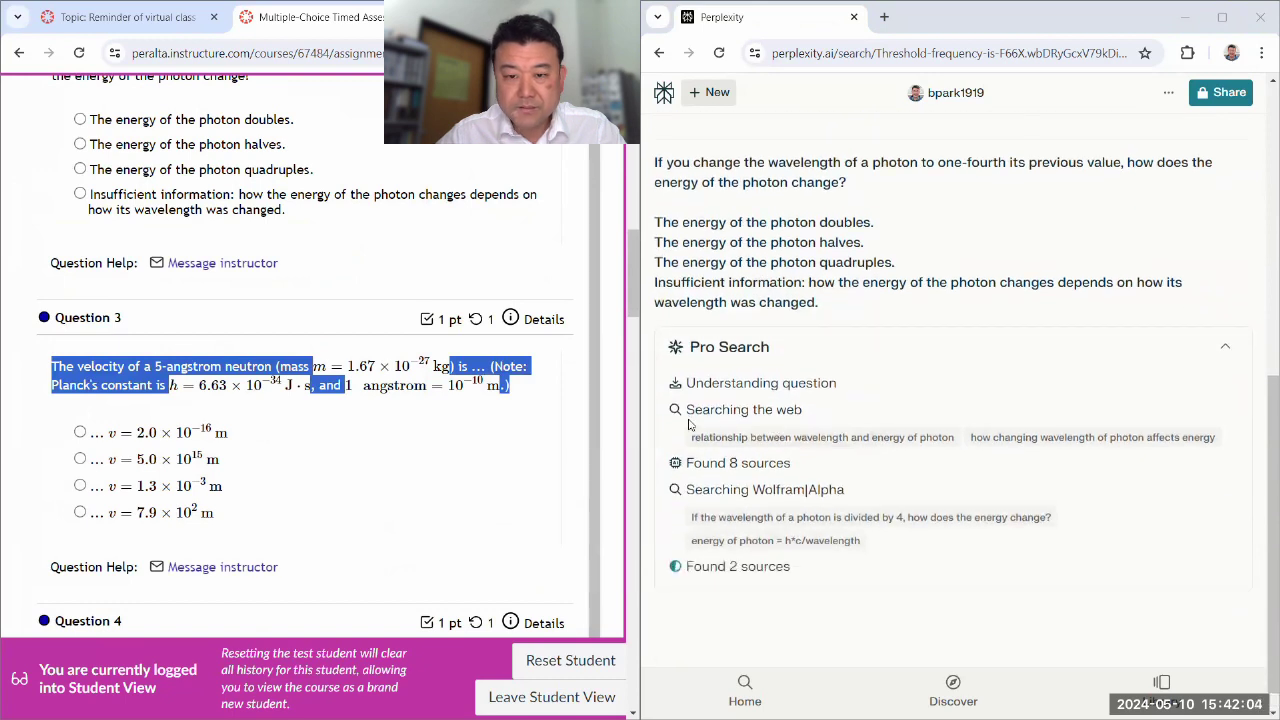
pyautogui.scroll(1, 346, 367)
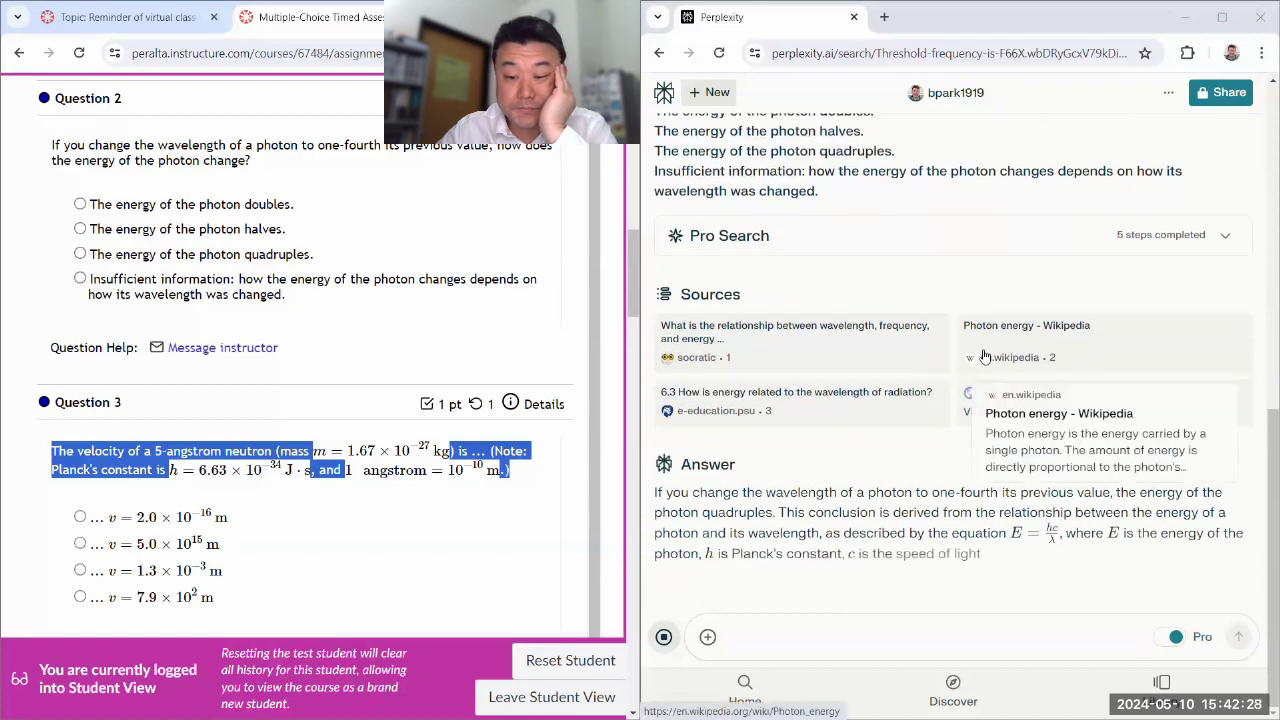
pyautogui.moveTo(883, 390)
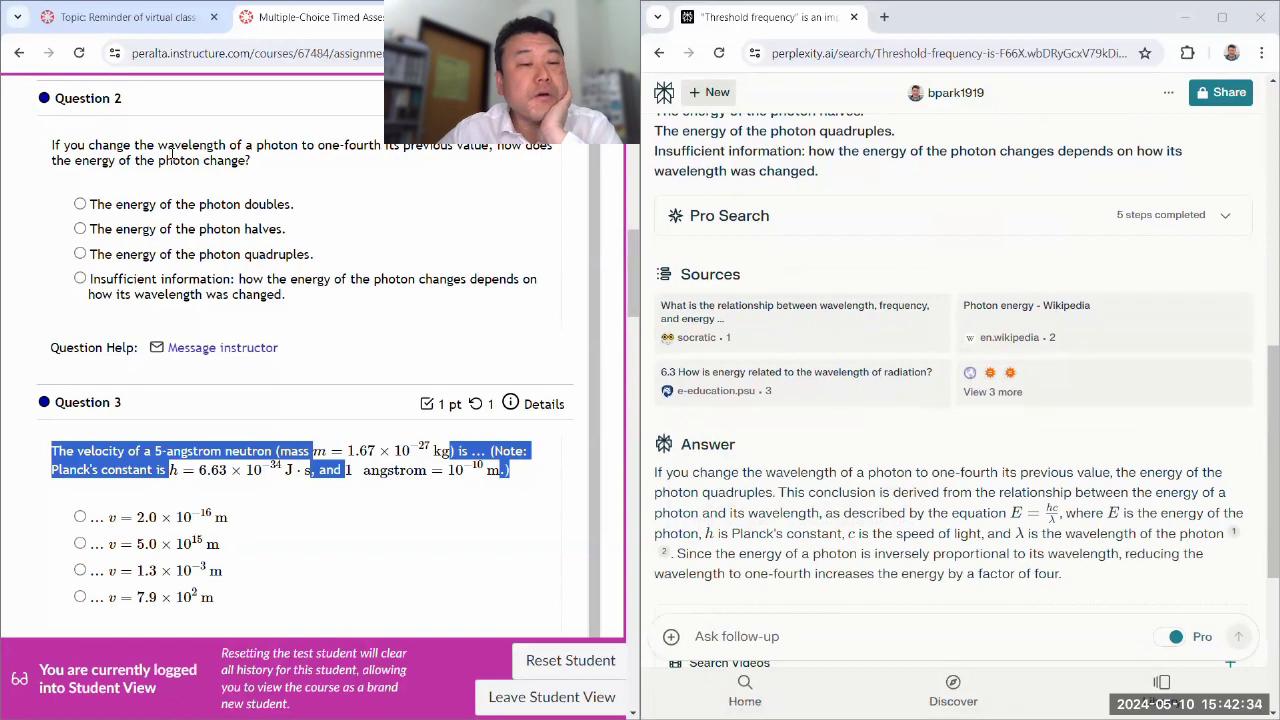
pyautogui.scroll(-3, 989, 295)
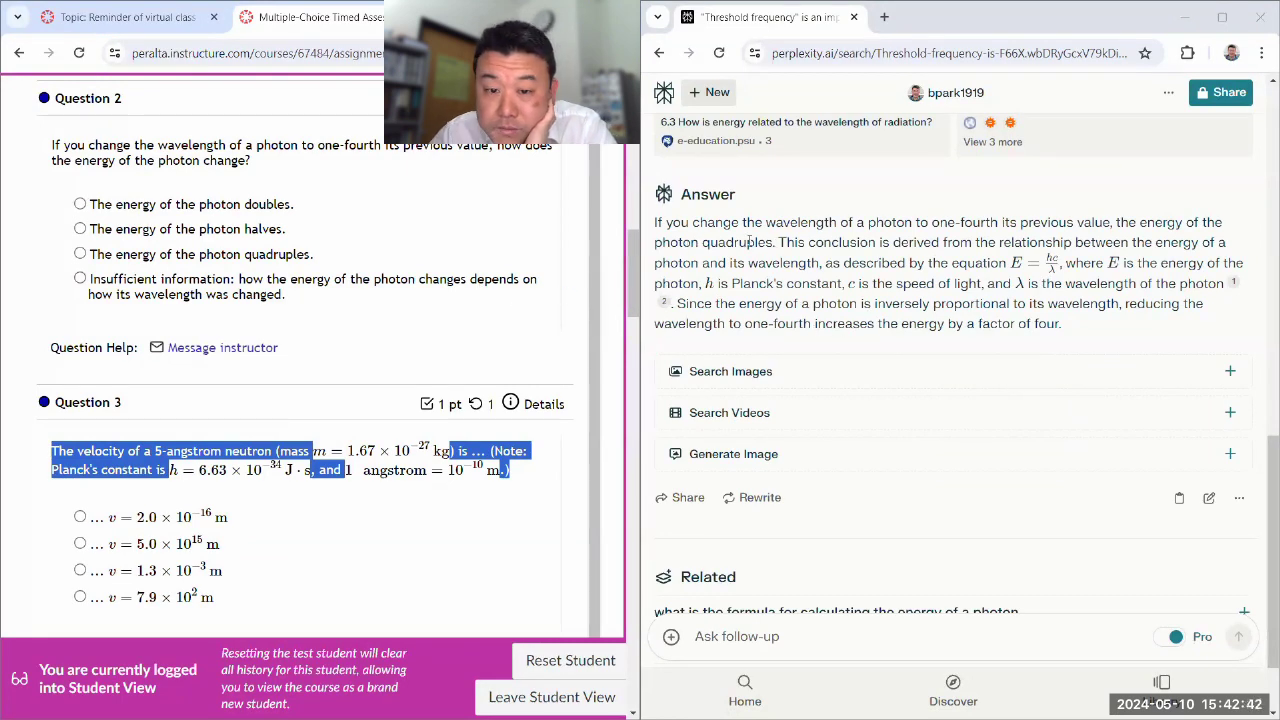
pyautogui.doubleClick(139, 257)
pyautogui.click(148, 258)
# Paste the Question 3 statement as a Perplexity follow-up and fill in the missing neutron mass as m = 1.67 * 10^-27 kg
pyautogui.scroll(-1, 790, 350)
pyautogui.click(801, 635)
pyautogui.hotkey('ctrl', 'v')
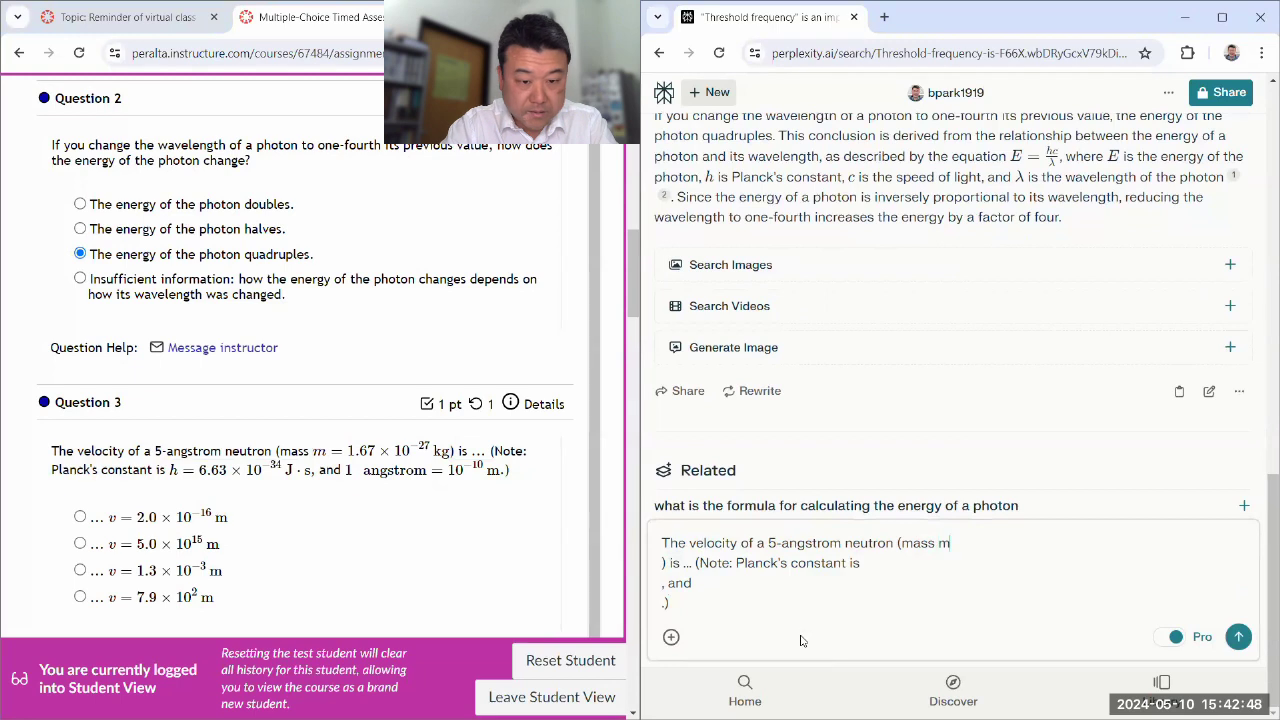
pyautogui.write('7')
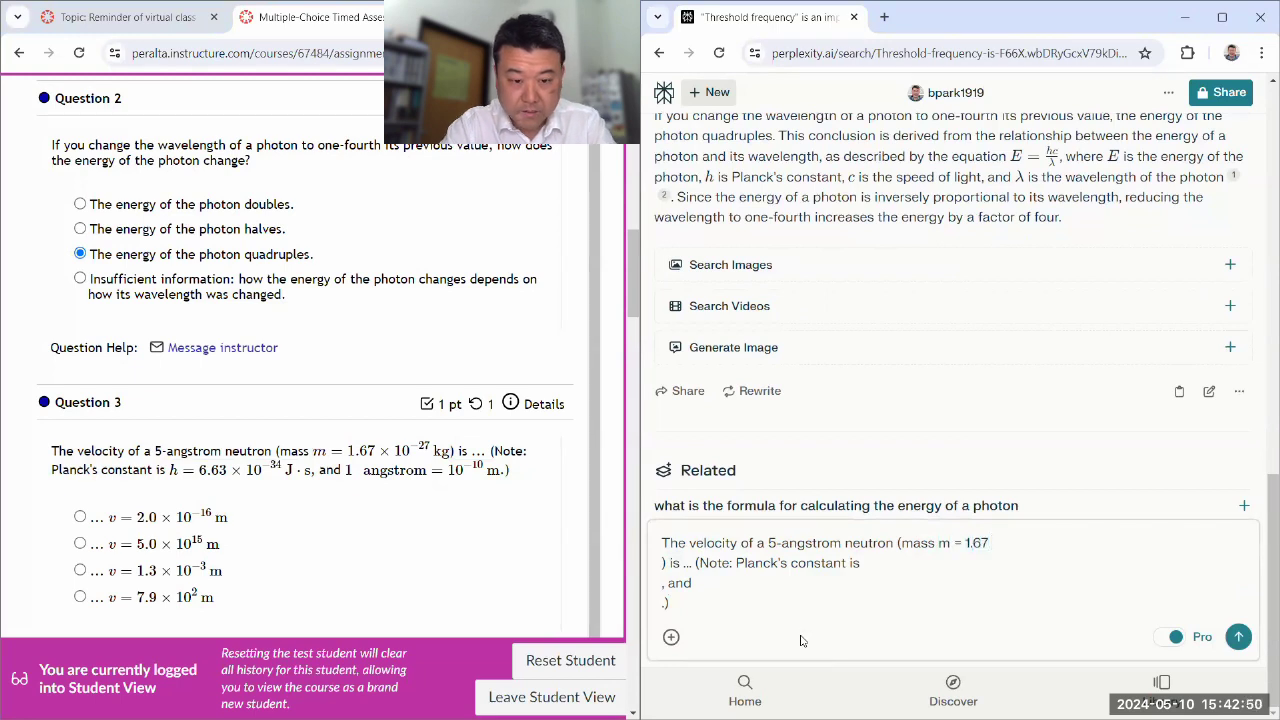
pyautogui.write(' * 10^-27 kg)')
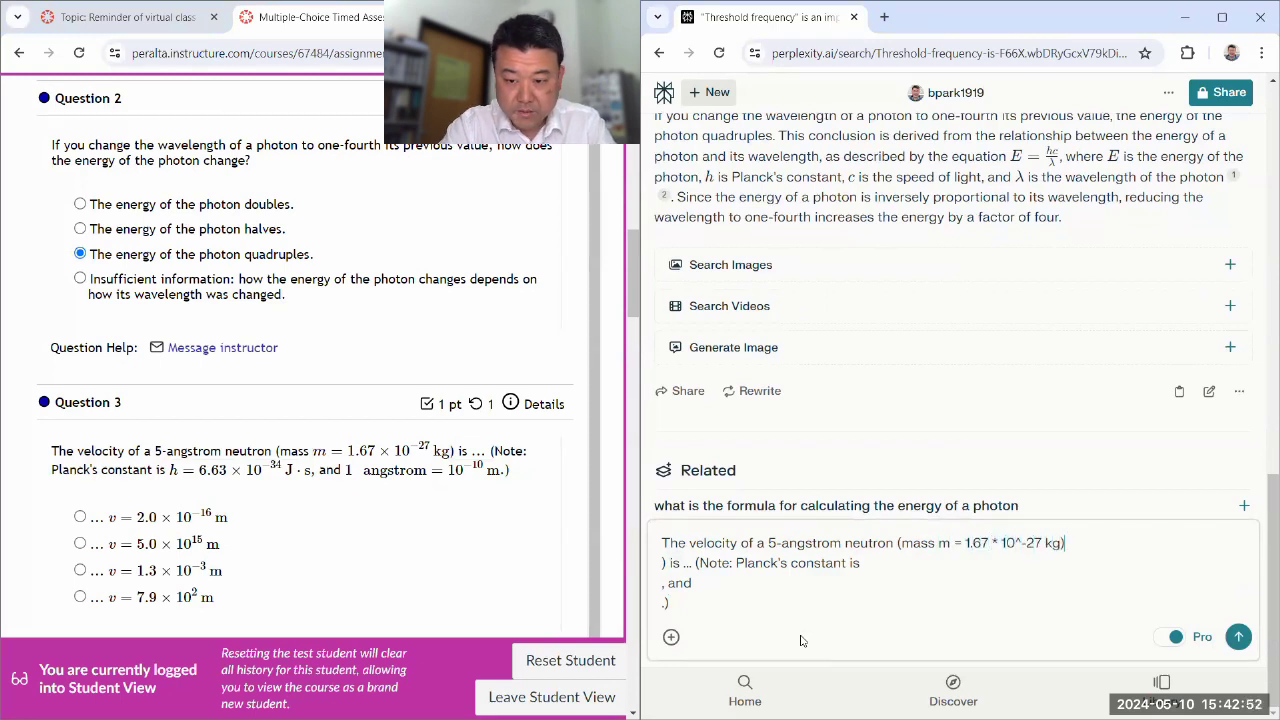
pyautogui.press('Delete')
pyautogui.press('Delete')
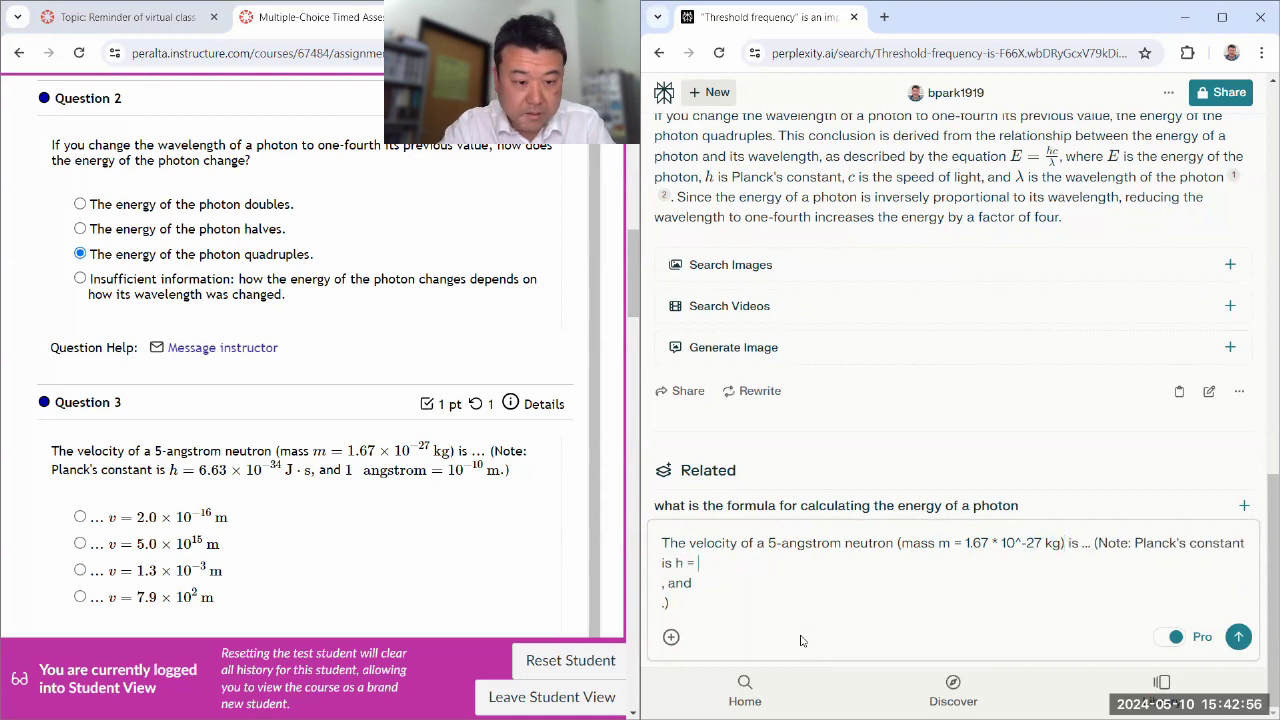
# Fill in the missing h = 6.63 * 10^-34 J*s and 1 angstrom = 10^-10 m, closing the stray line breaks
pyautogui.write('.63')
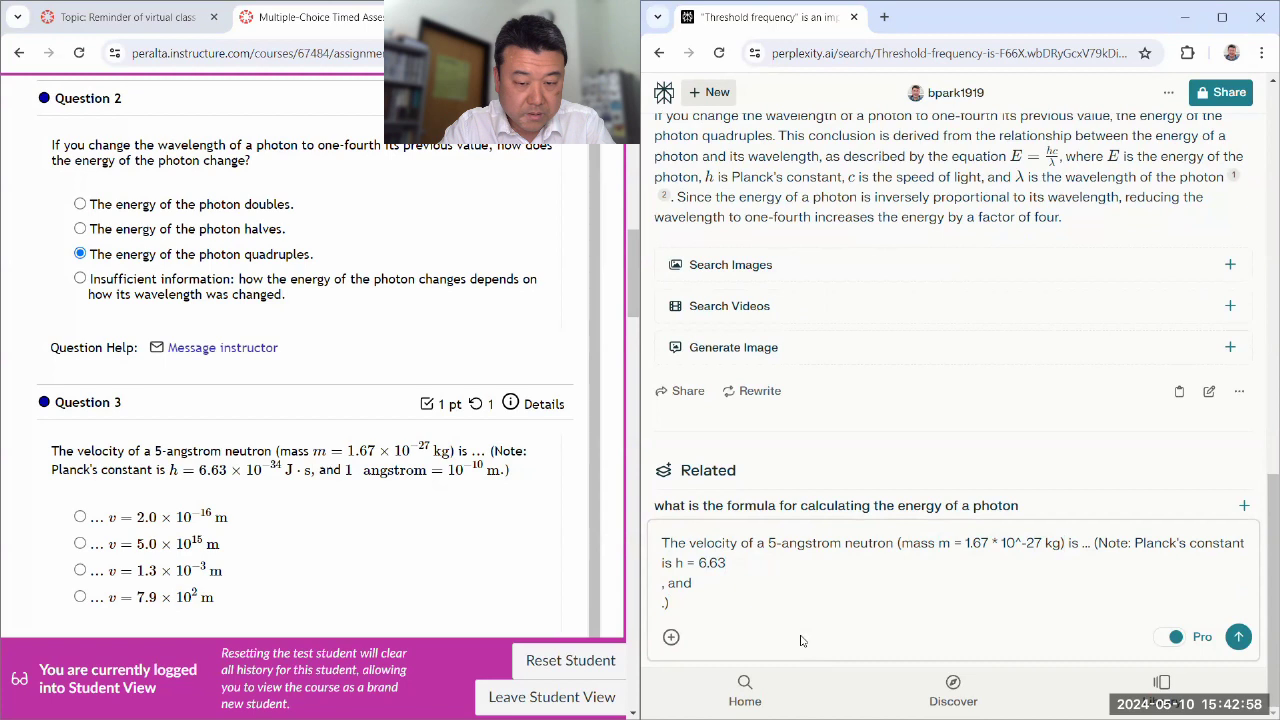
pyautogui.write(' * 10^-34')
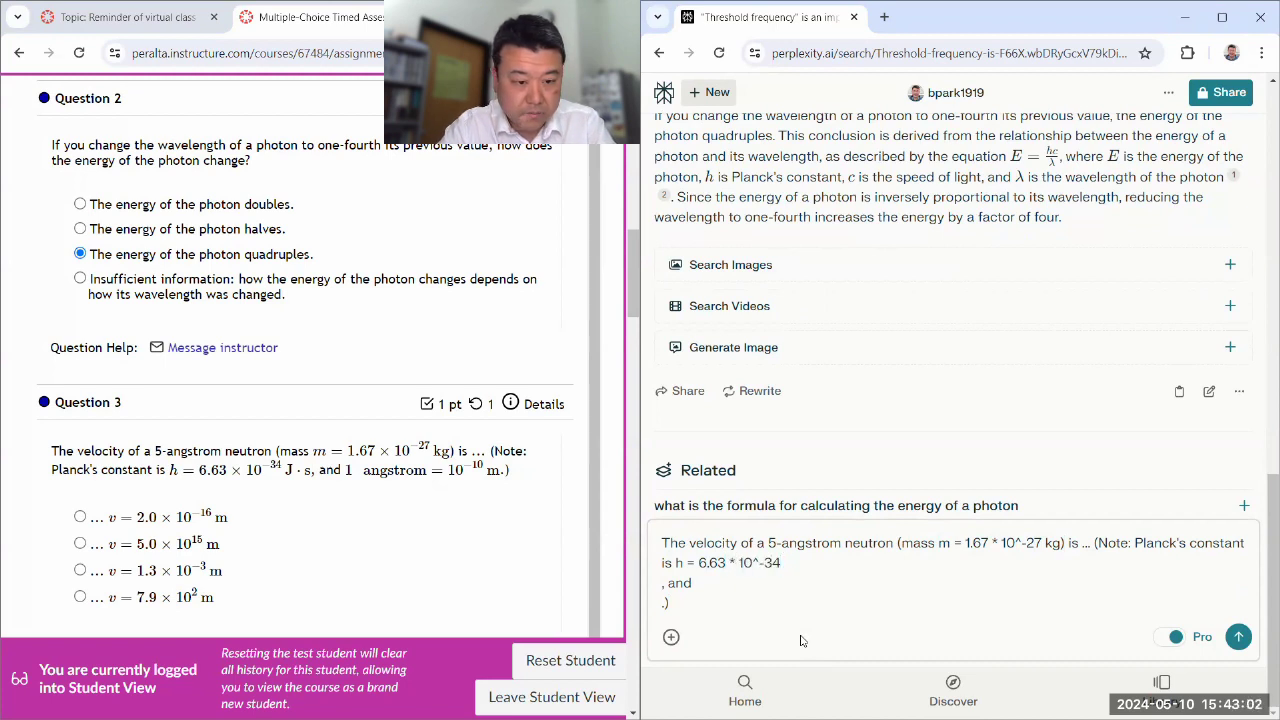
pyautogui.write(' J*s')
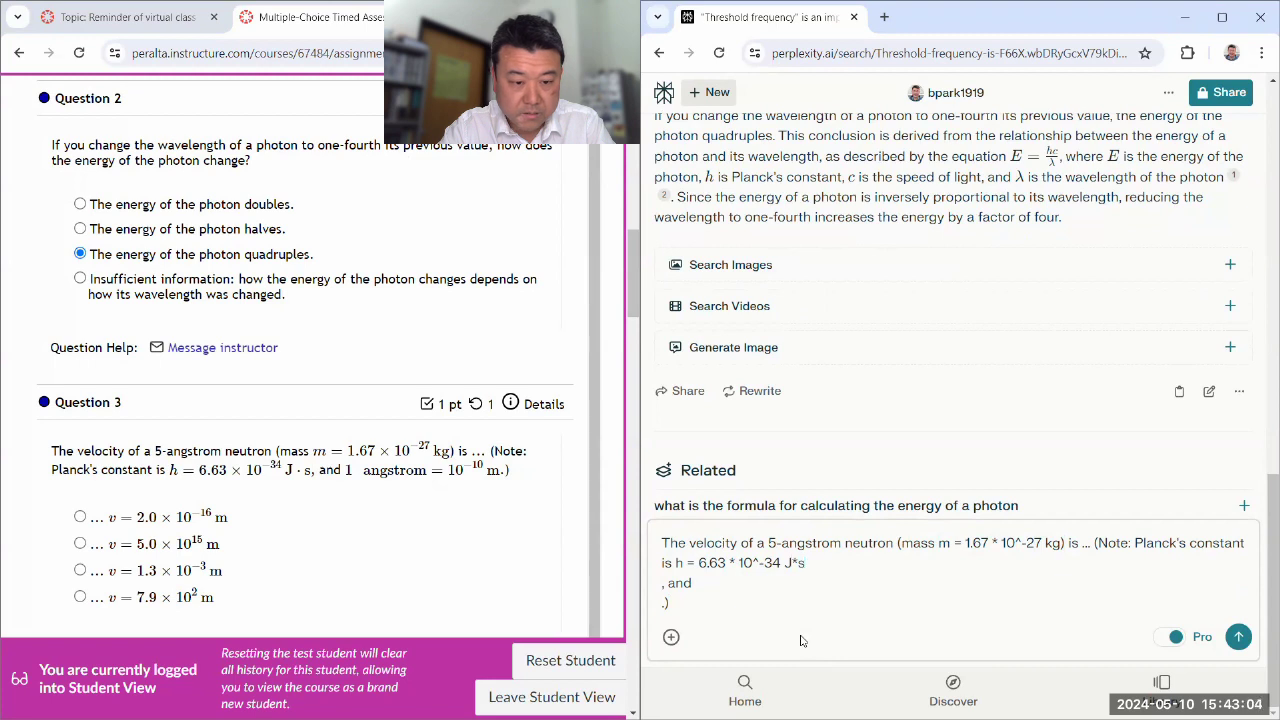
pyautogui.press('Delete')
pyautogui.press('End')
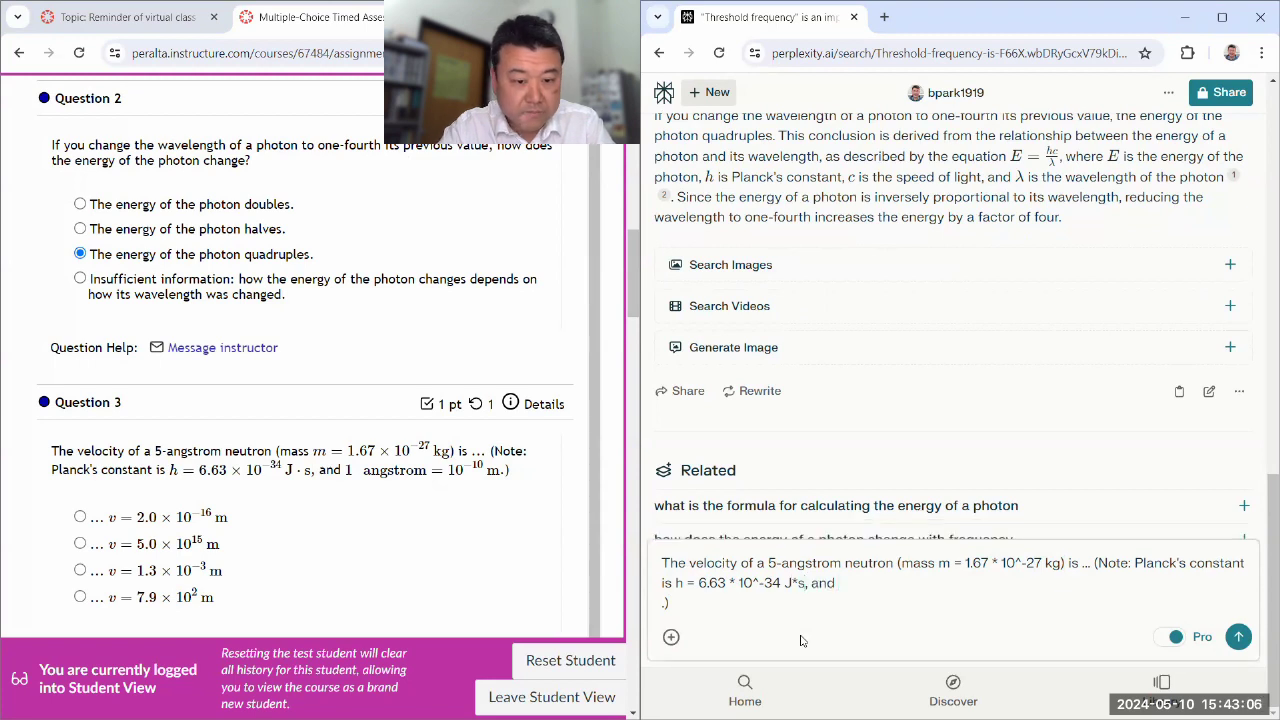
pyautogui.write('angstrom = 10^-10 m')
pyautogui.press('Delete')
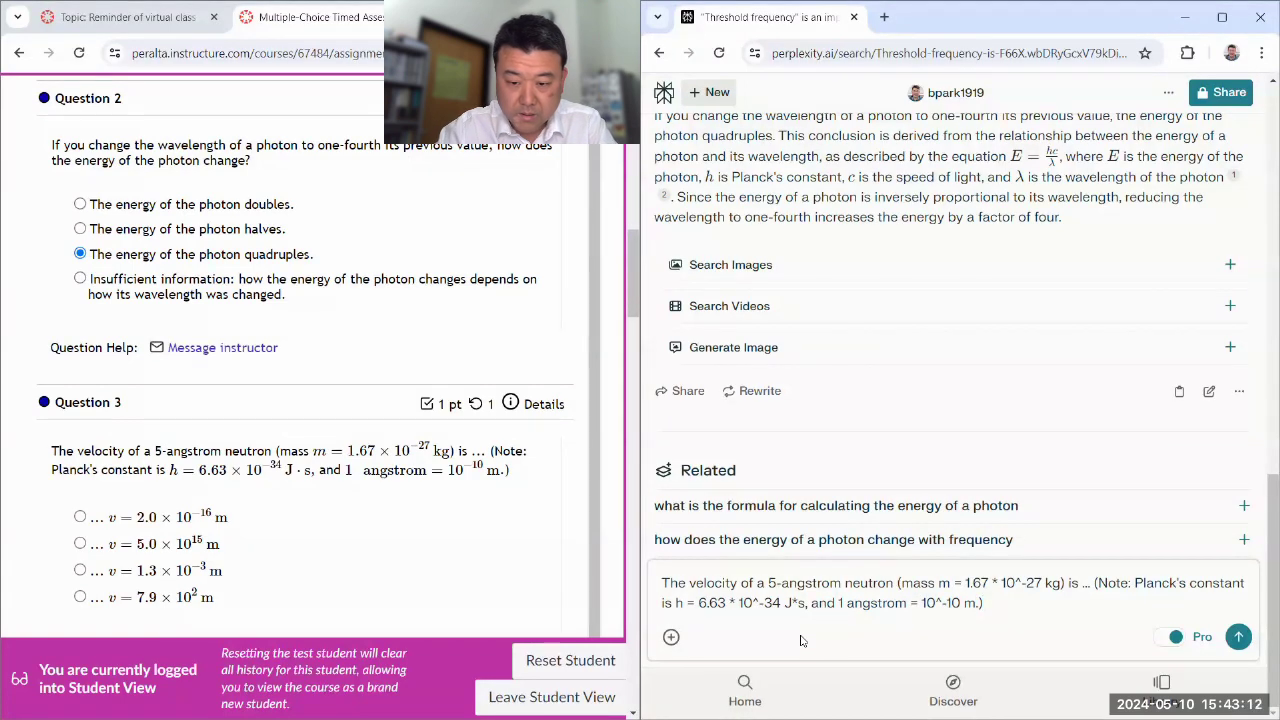
# Add the answer choices (a) v = 2.0 * 10^-16 m and (b) v = 5.0 * 10^15 m below the Question 3 statement
pyautogui.hotkey('shift', 'Return')
pyautogui.write('(a) v = 2.0')
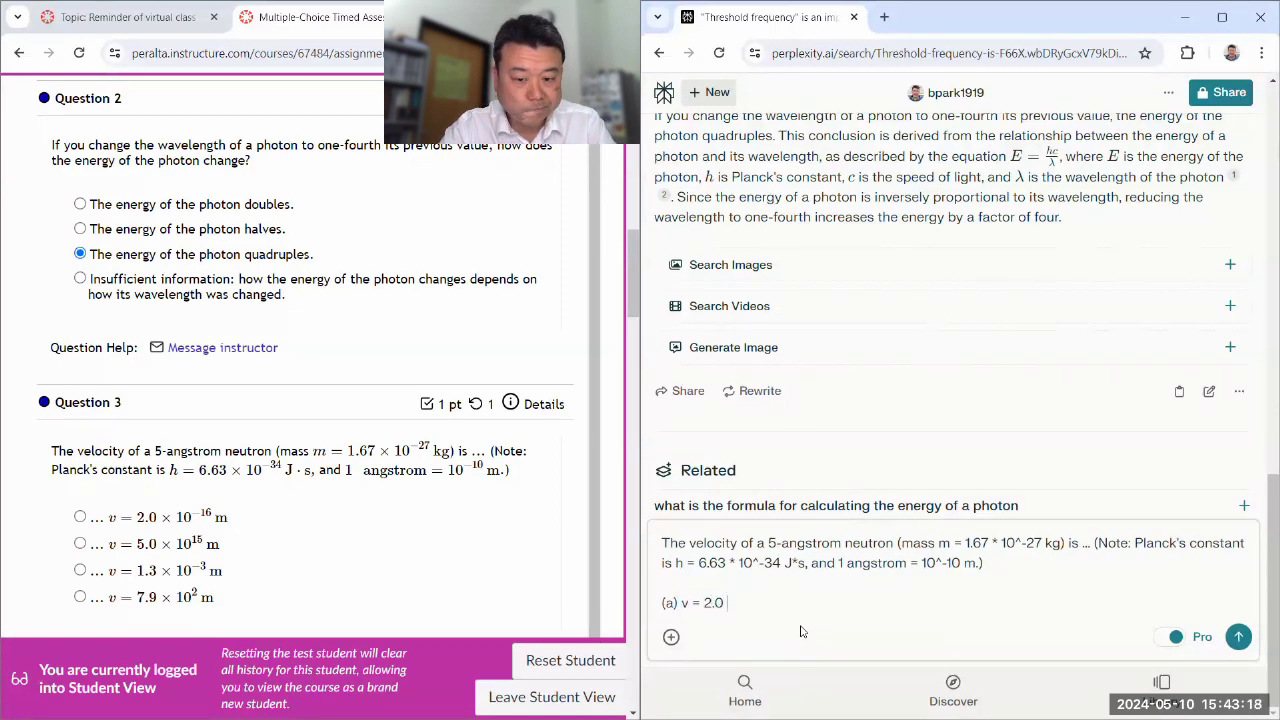
pyautogui.write(' * 10^-16 m')
pyautogui.hotkey('shift', 'Return')
pyautogui.write('(')
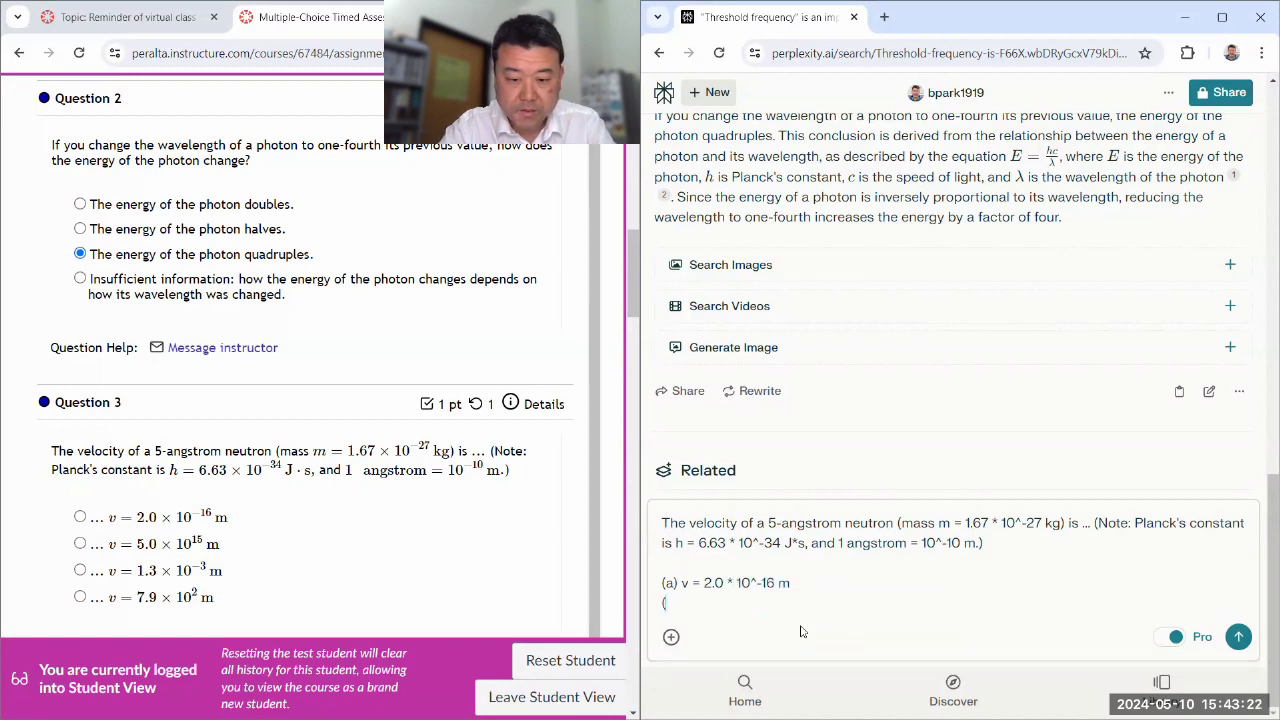
pyautogui.write('b) v = 5.0 * 10^')
pyautogui.write('1')
pyautogui.write('15 m')
pyautogui.press('Return')
# Add choices (c) v = 1.3 * 10^-3 m and (d) v = 7.9 * 10^2 m, and submit the Question 3 follow-up
pyautogui.write('(')
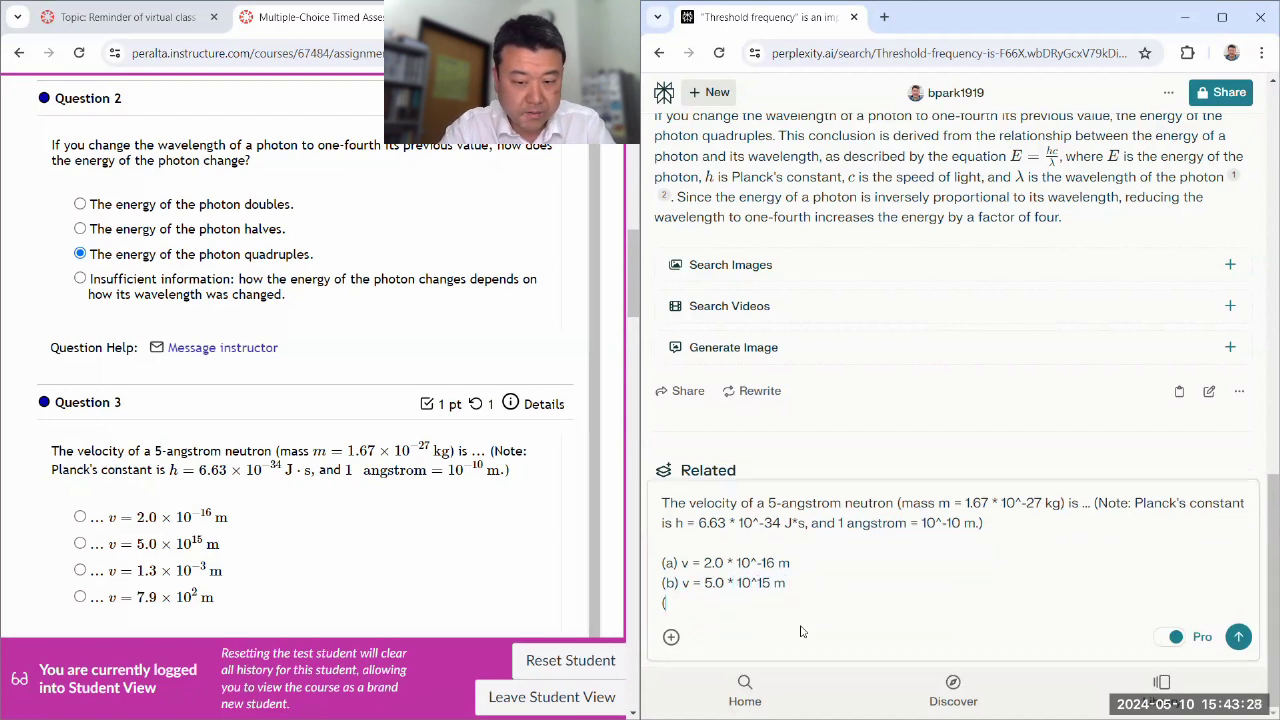
pyautogui.write('c) v = 1.3 * 10^-3 m')
pyautogui.press('Return')
pyautogui.write('(d) v = 7.9 * 10^2 m')
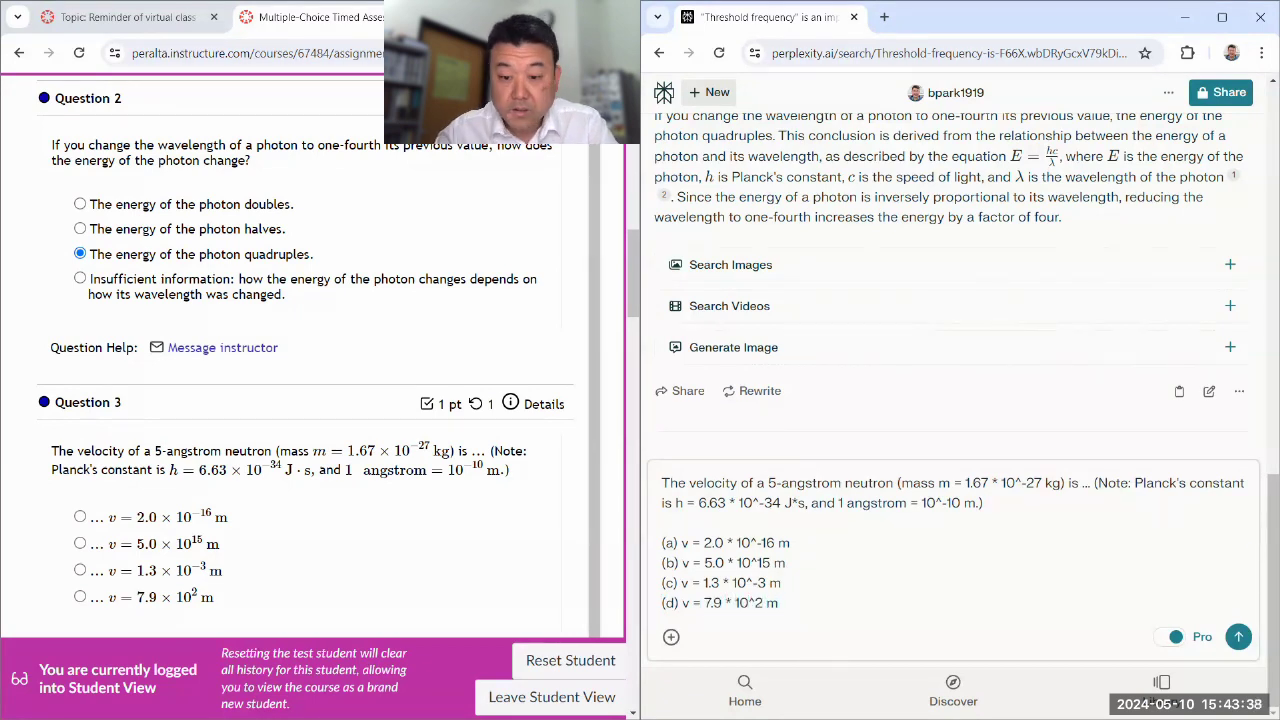
pyautogui.click(1238, 637)
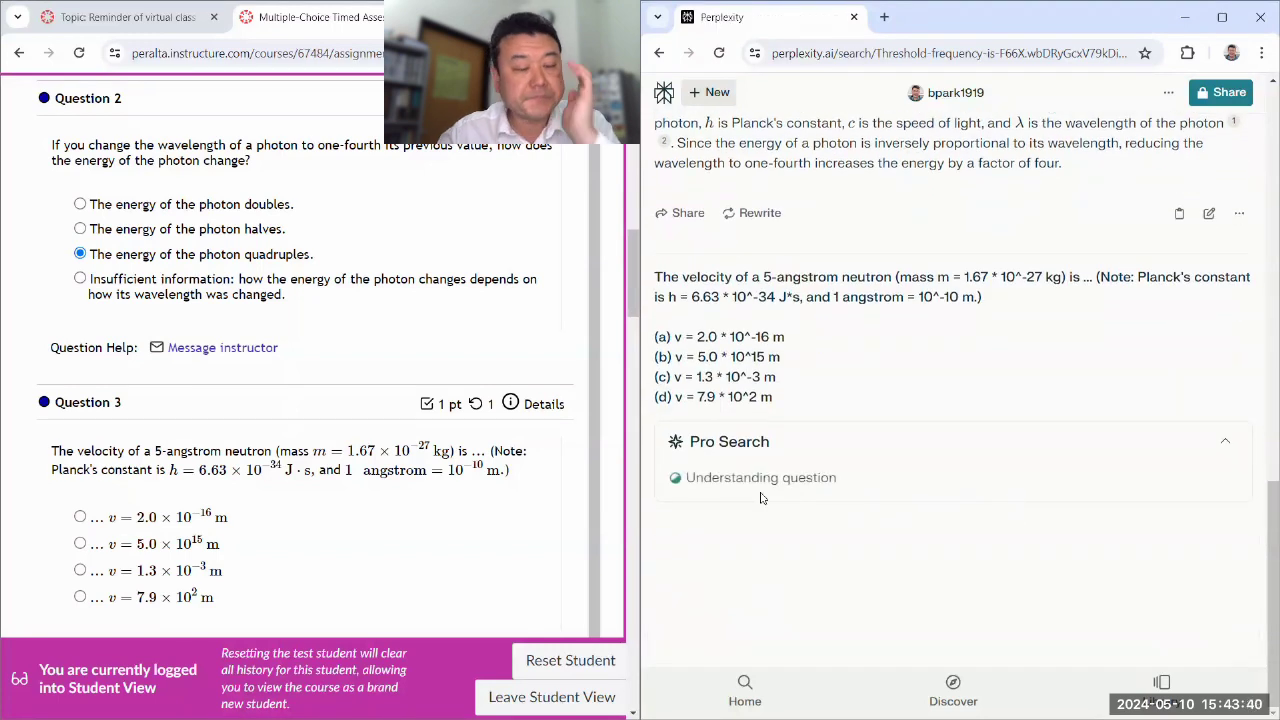
# Read Perplexity's reply on the neutron velocity and answer Question 3 with v = 7.9 × 10^2 m
pyautogui.scroll(-2, 143, 470)
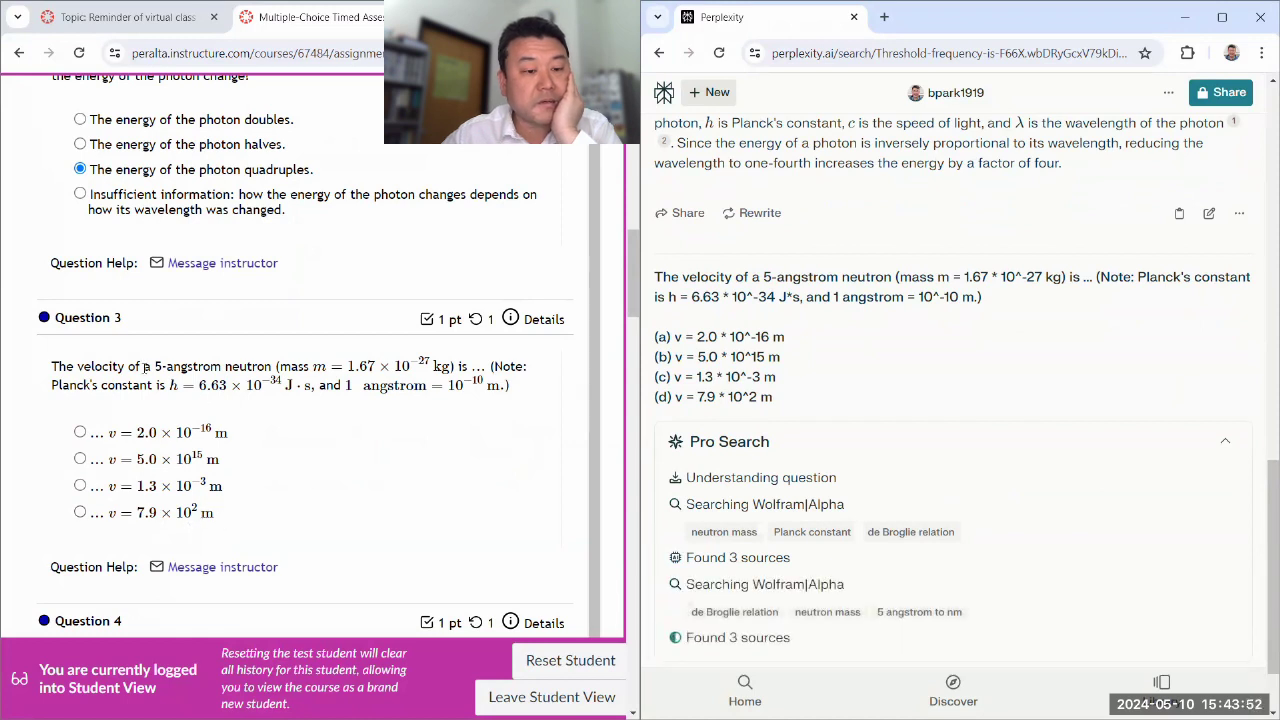
pyautogui.moveTo(144, 366); pyautogui.dragTo(255, 366)
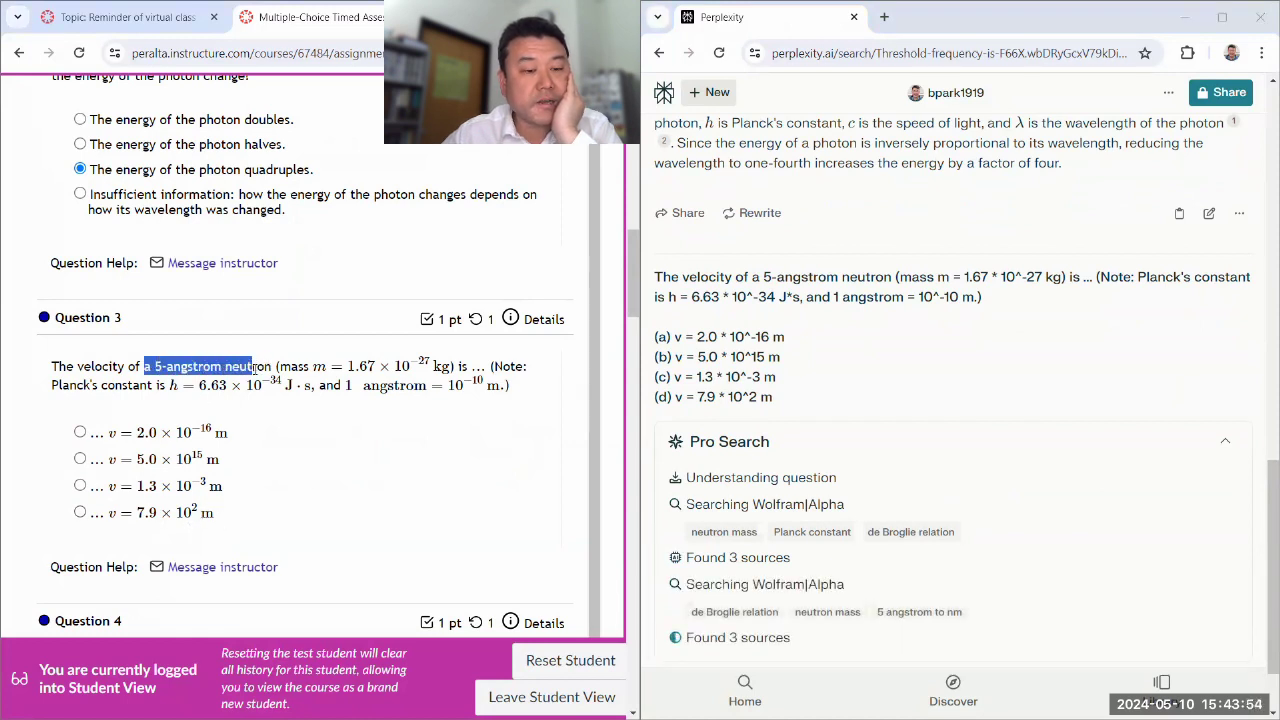
pyautogui.click(255, 366)
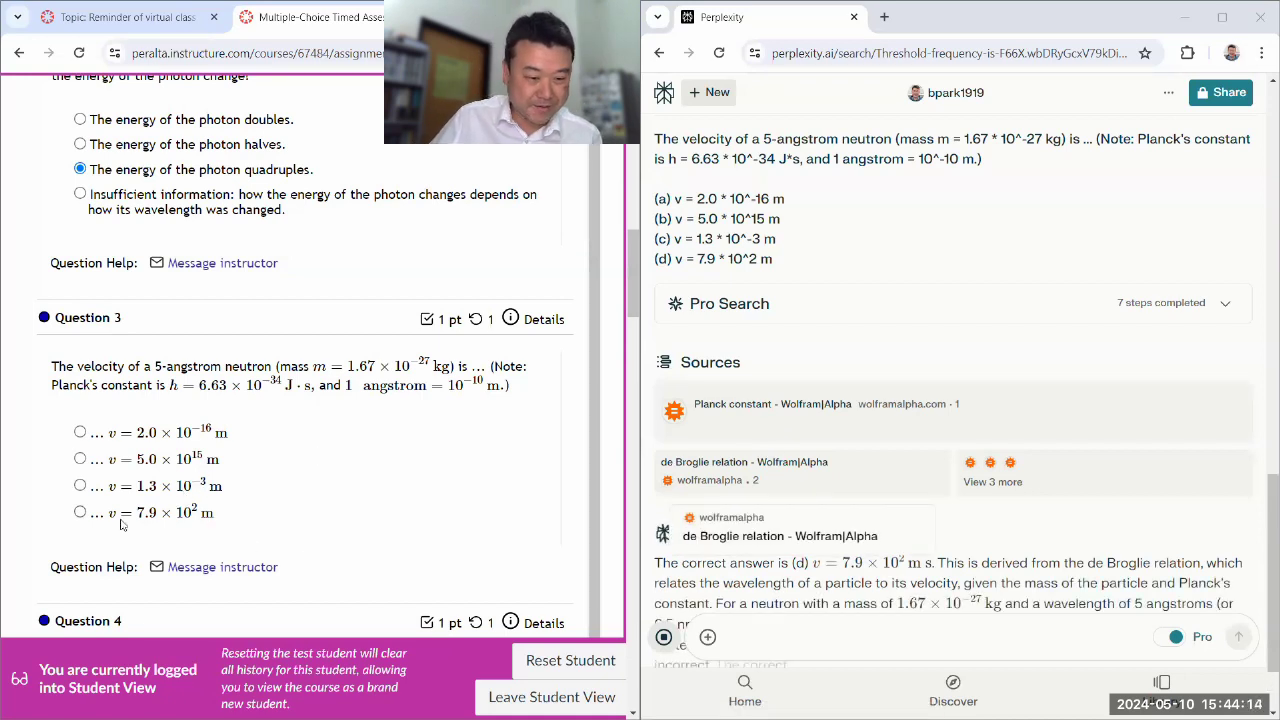
pyautogui.scroll(-2, 909, 386)
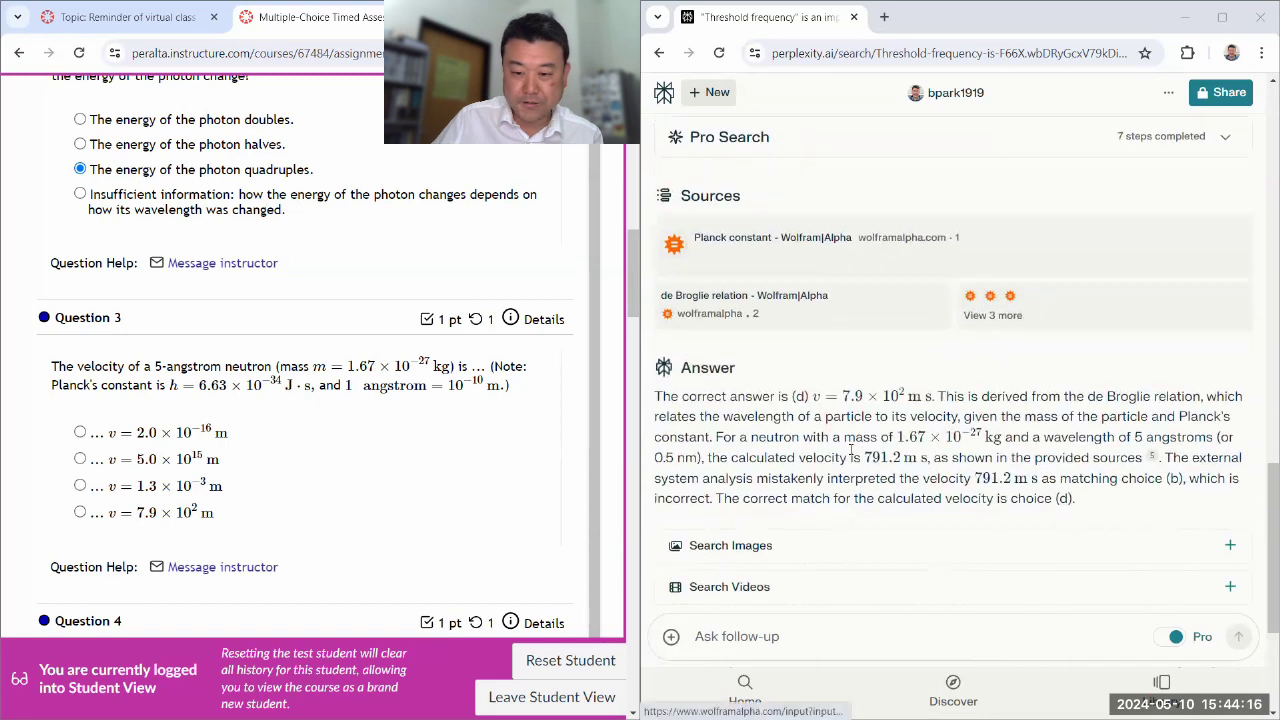
pyautogui.click(80, 512)
# Copy the full text of Question 4 on the photoelectric effect together with its four answer choices
pyautogui.scroll(-3, 66, 420)
pyautogui.scroll(-1, 66, 420)
pyautogui.moveTo(50, 334); pyautogui.dragTo(494, 562)
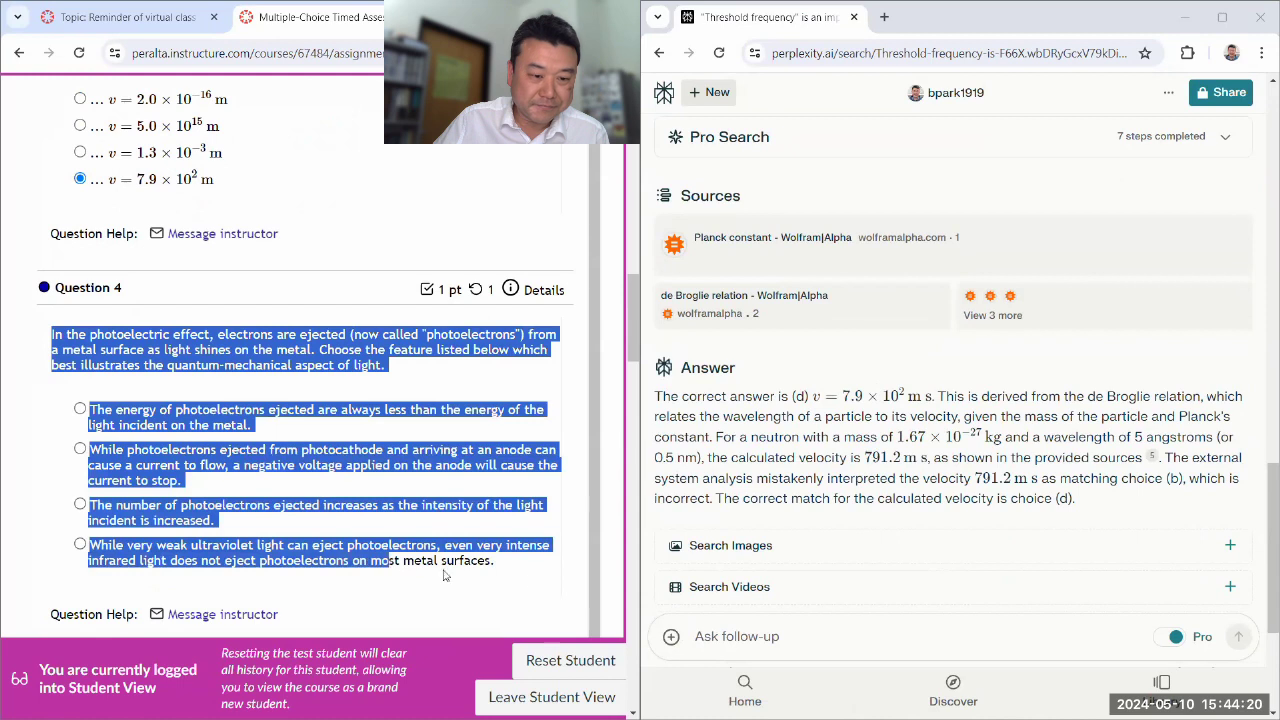
pyautogui.rightClick(363, 343)
pyautogui.click(400, 360)
# Paste the copied Question 4 and its choices as a follow-up in Perplexity and submit it
pyautogui.scroll(-3, 853, 516)
pyautogui.click(816, 636)
pyautogui.hotkey('ctrl', 'v')
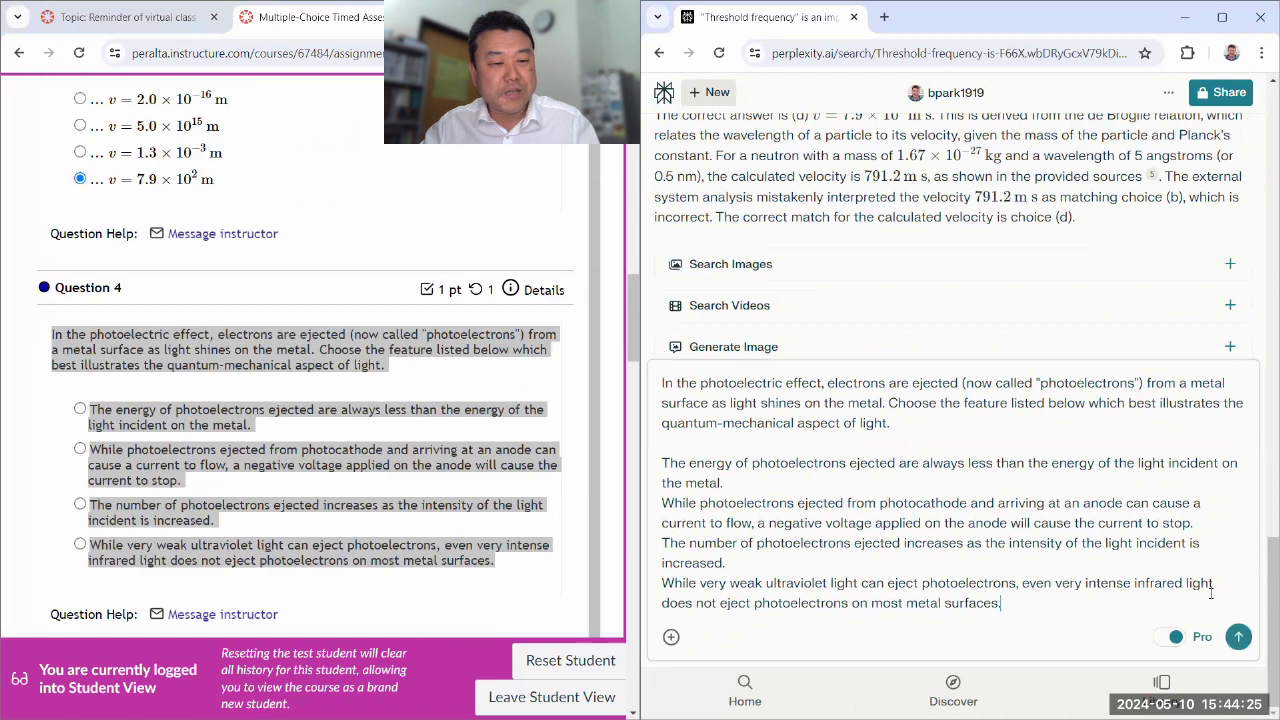
pyautogui.click(1238, 636)
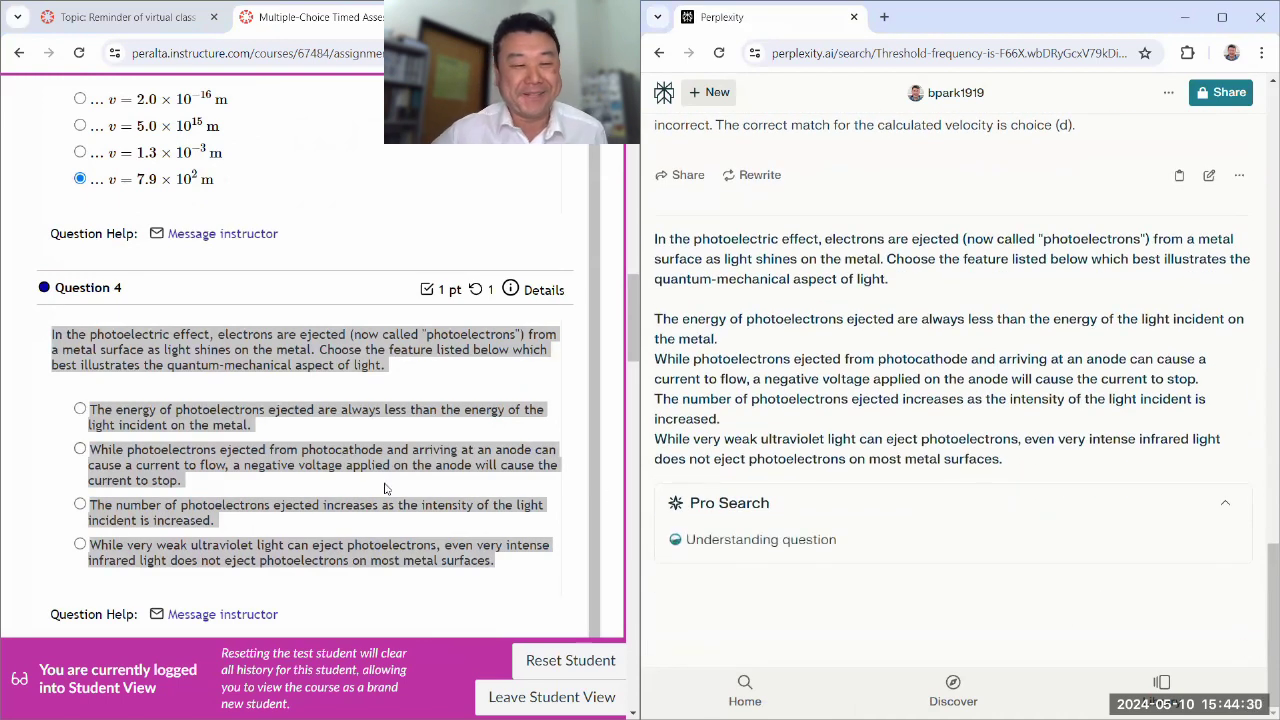
# Read Perplexity's reply on the photoelectric effect and answer Question 4 with the choice comparing very weak ultraviolet light with very intense infrared light
pyautogui.click(424, 376)
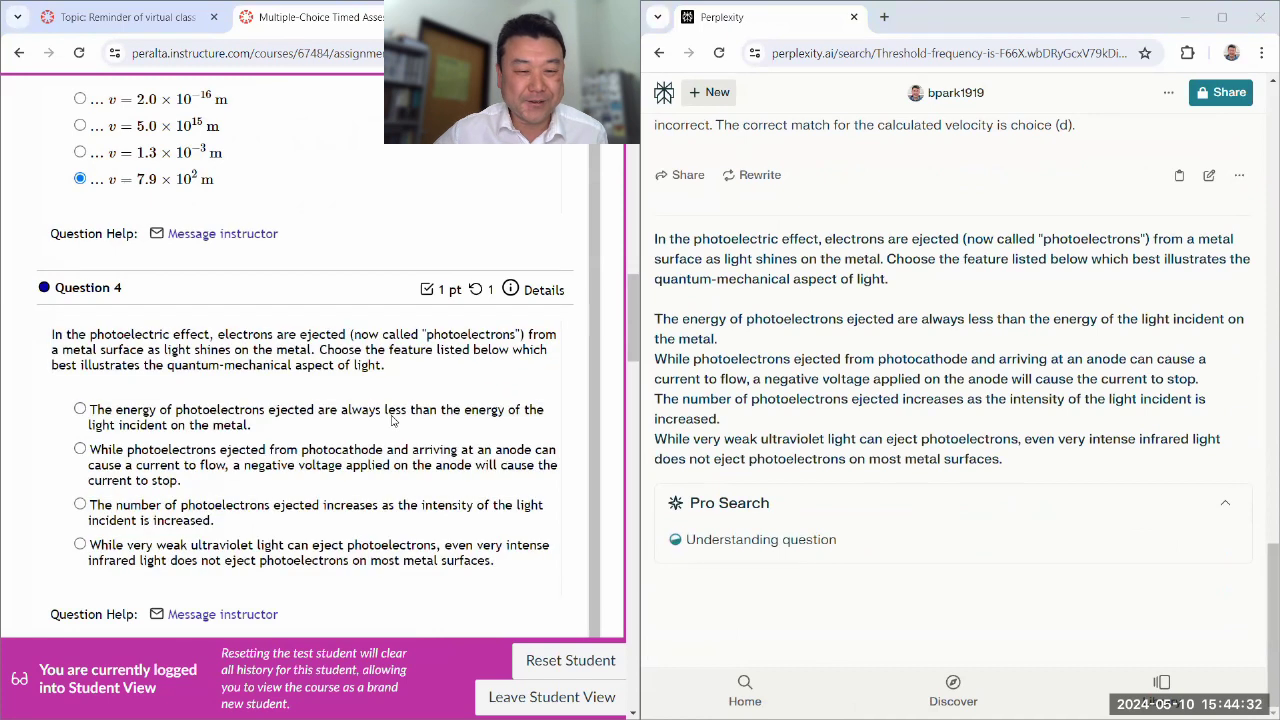
pyautogui.scroll(-1, 355, 416)
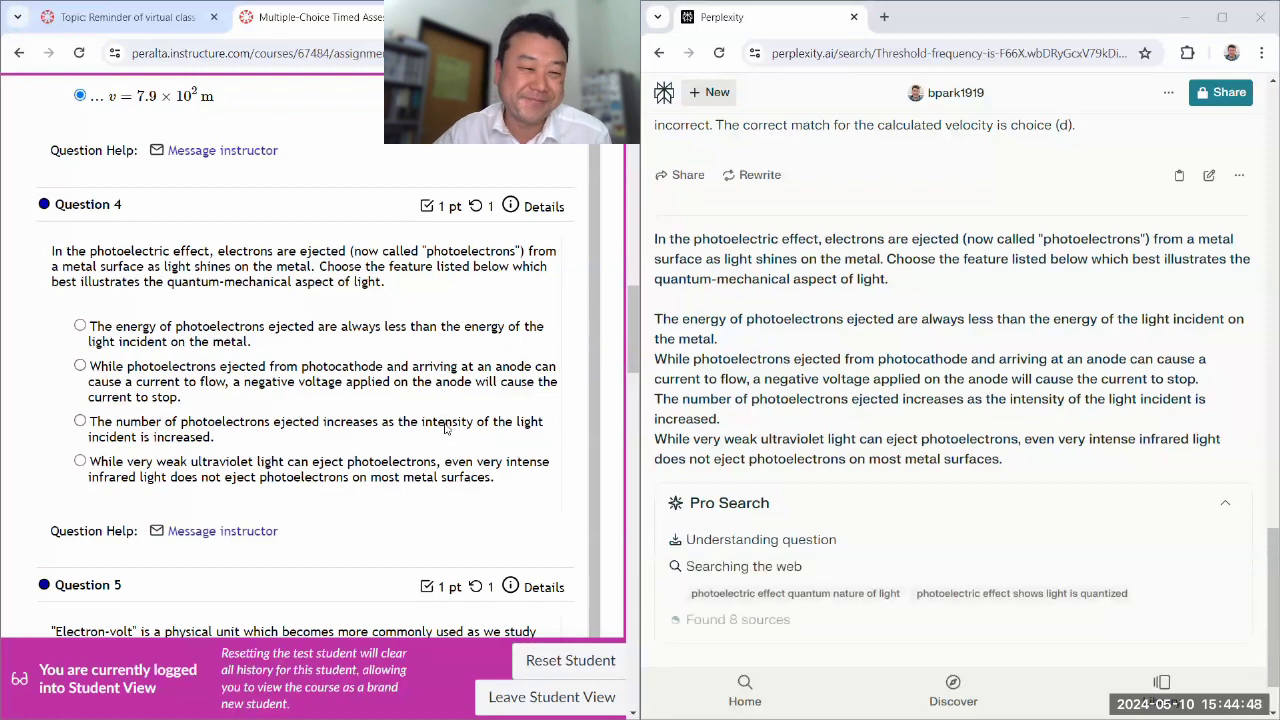
pyautogui.scroll(-1, 829, 414)
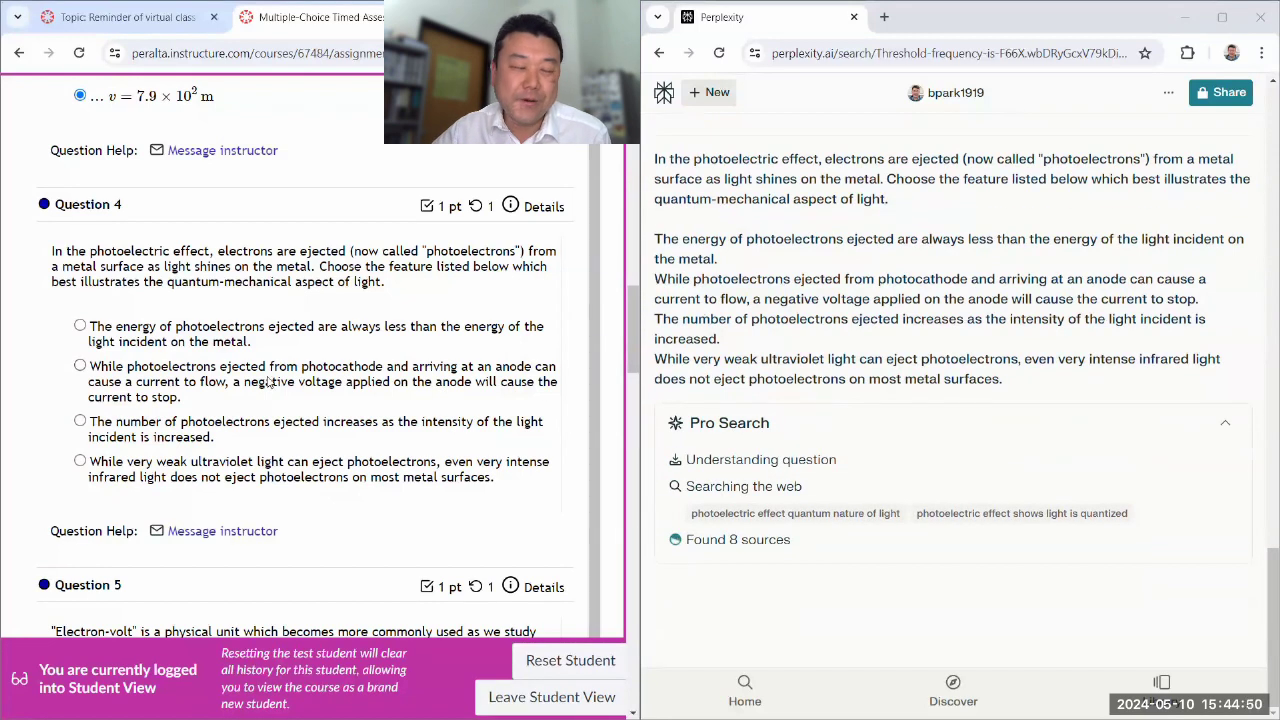
pyautogui.scroll(-1, 268, 382)
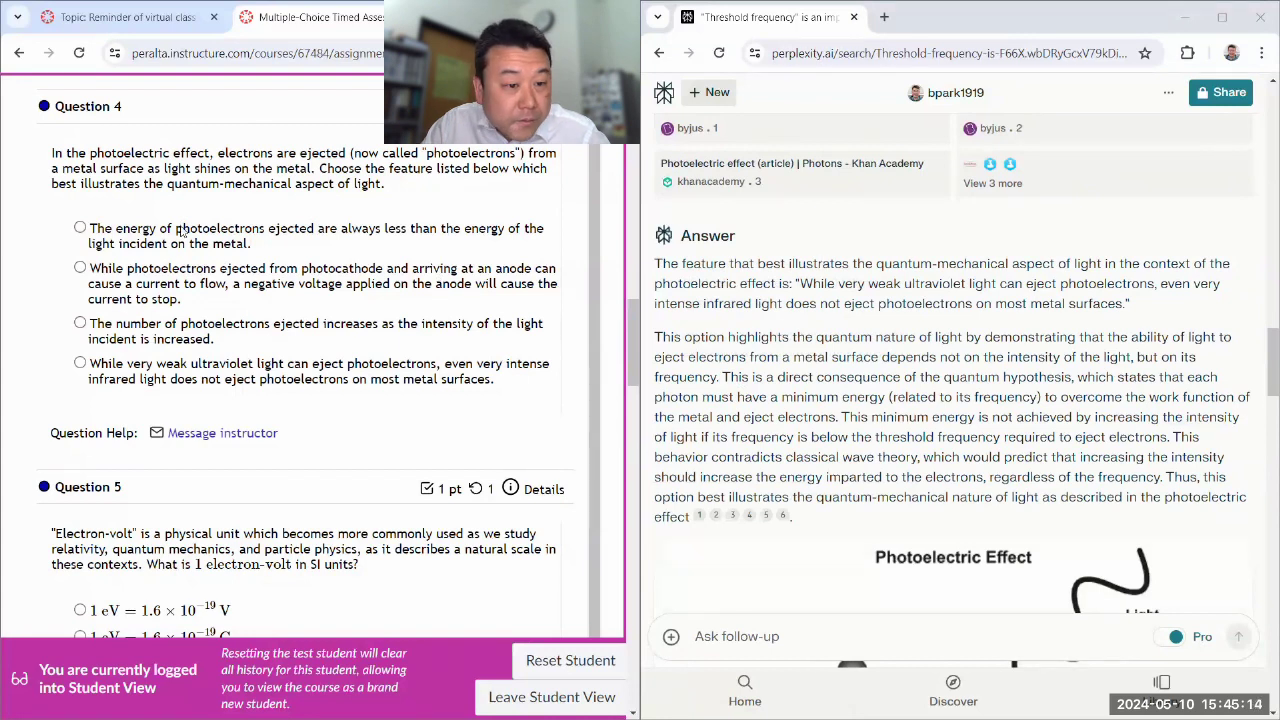
pyautogui.click(345, 370)
# Copy the statement of Question 5 on the electron-volt in SI units, without its answer choices
pyautogui.scroll(-3, 345, 370)
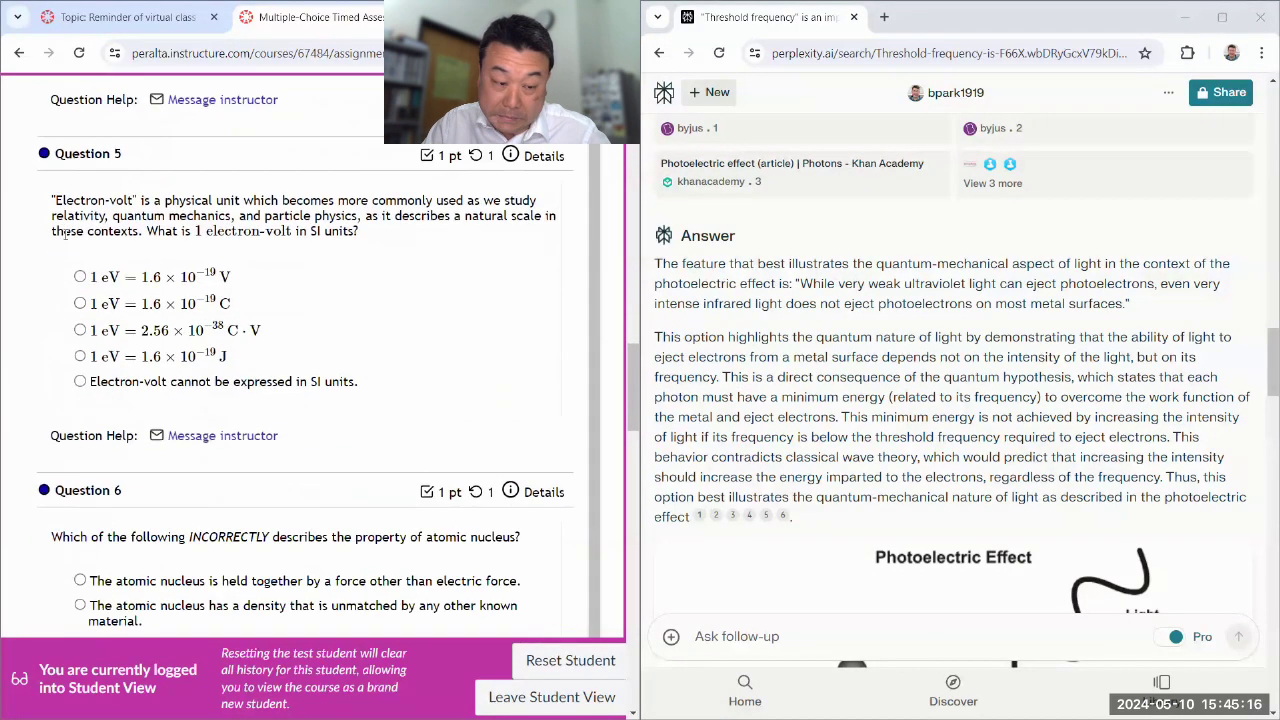
pyautogui.tripleClick(58, 212)
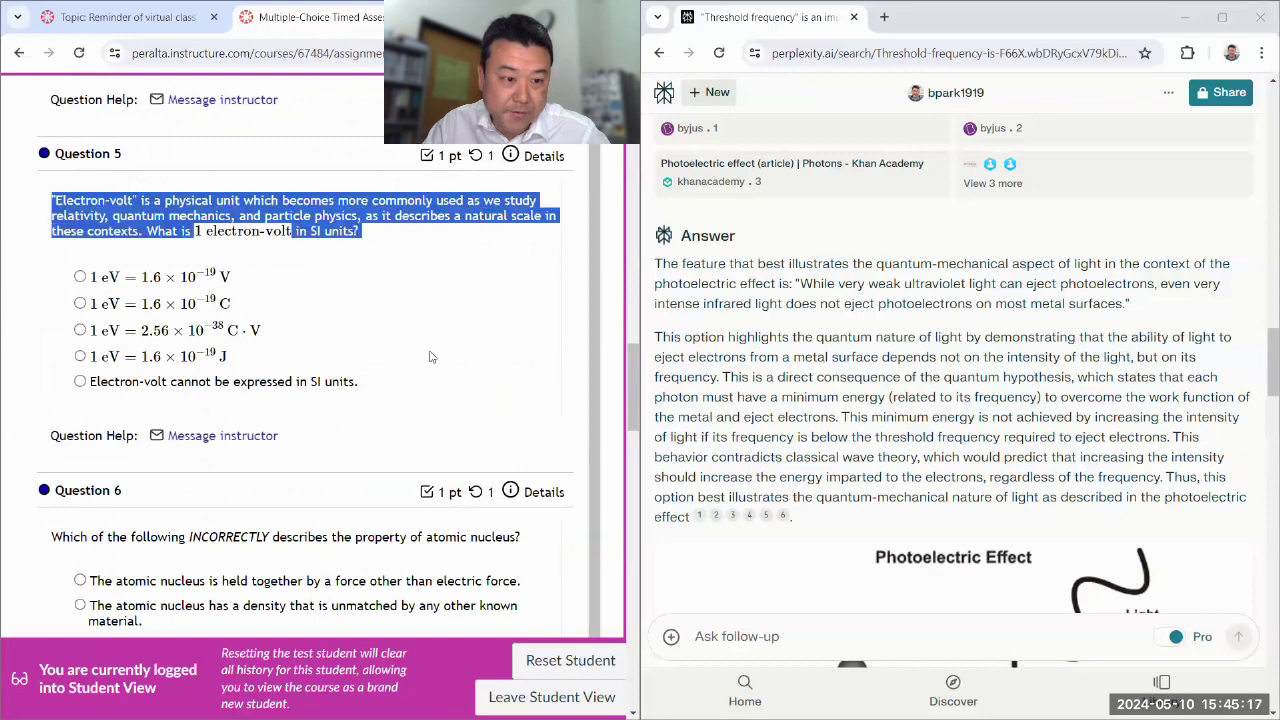
pyautogui.rightClick(390, 210)
pyautogui.click(398, 231)
# Paste the Question 5 statement as a Perplexity follow-up and fill in the missing "1 electron-volt" after "What is"
pyautogui.scroll(-3, 836, 322)
pyautogui.scroll(-10, 836, 322)
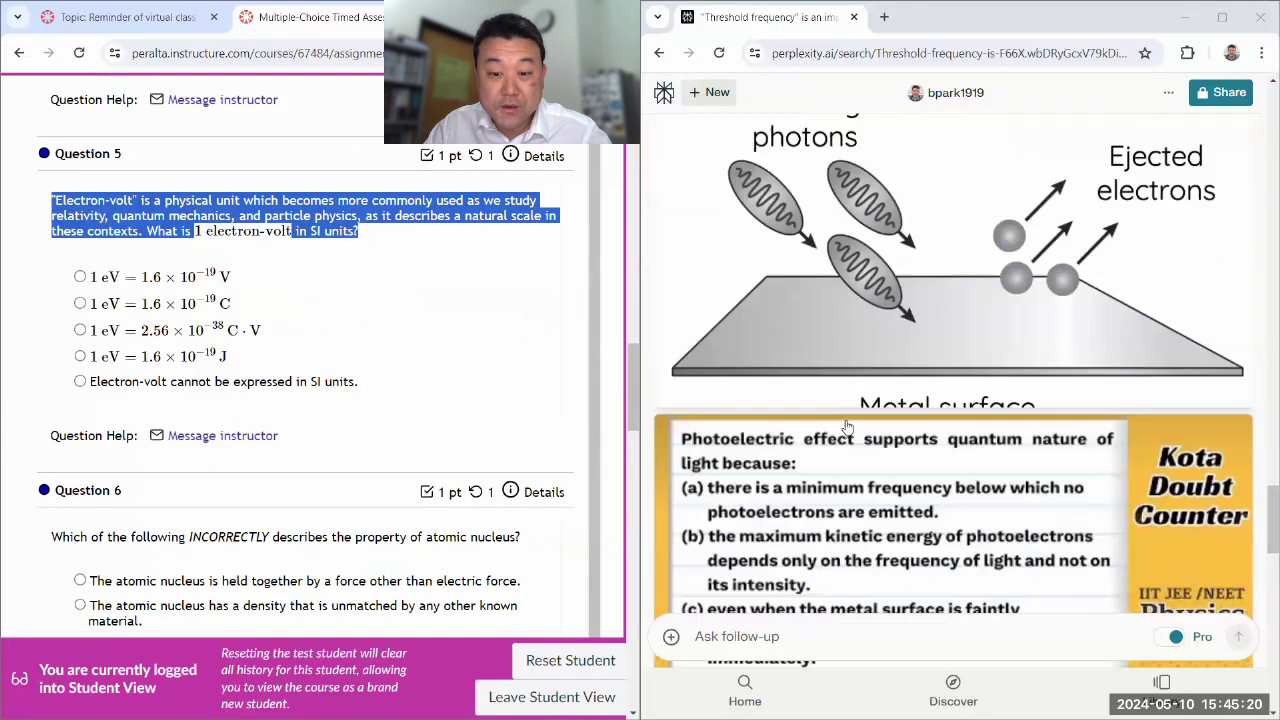
pyautogui.scroll(-5, 786, 597)
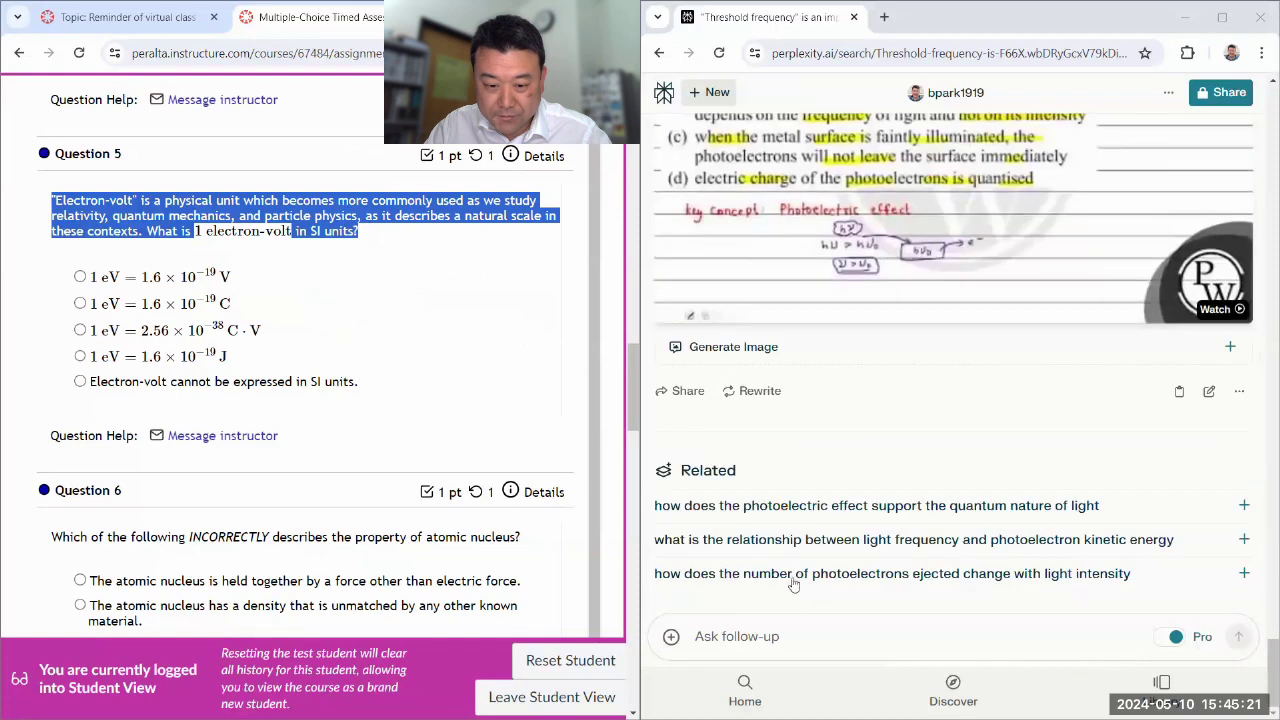
pyautogui.click(757, 630)
pyautogui.hotkey('ctrl', 'v')
pyautogui.press('Up')
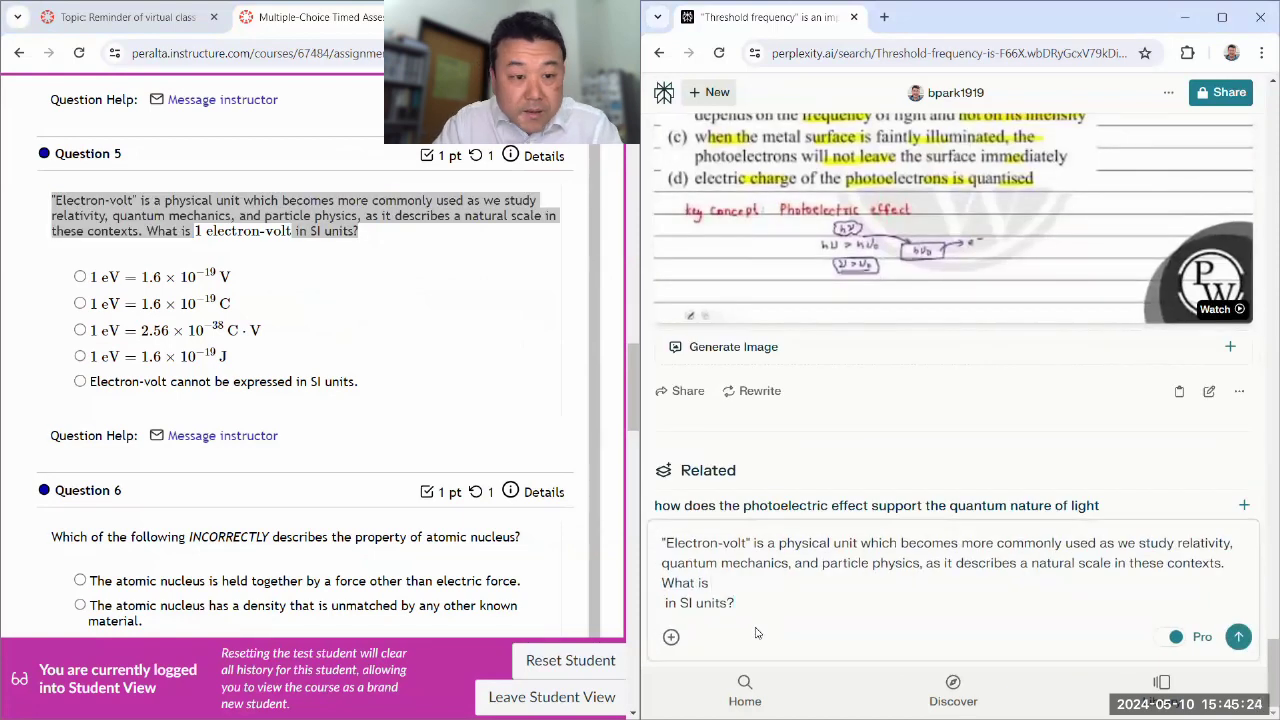
pyautogui.write('1 electron-volt')
pyautogui.press('Delete')
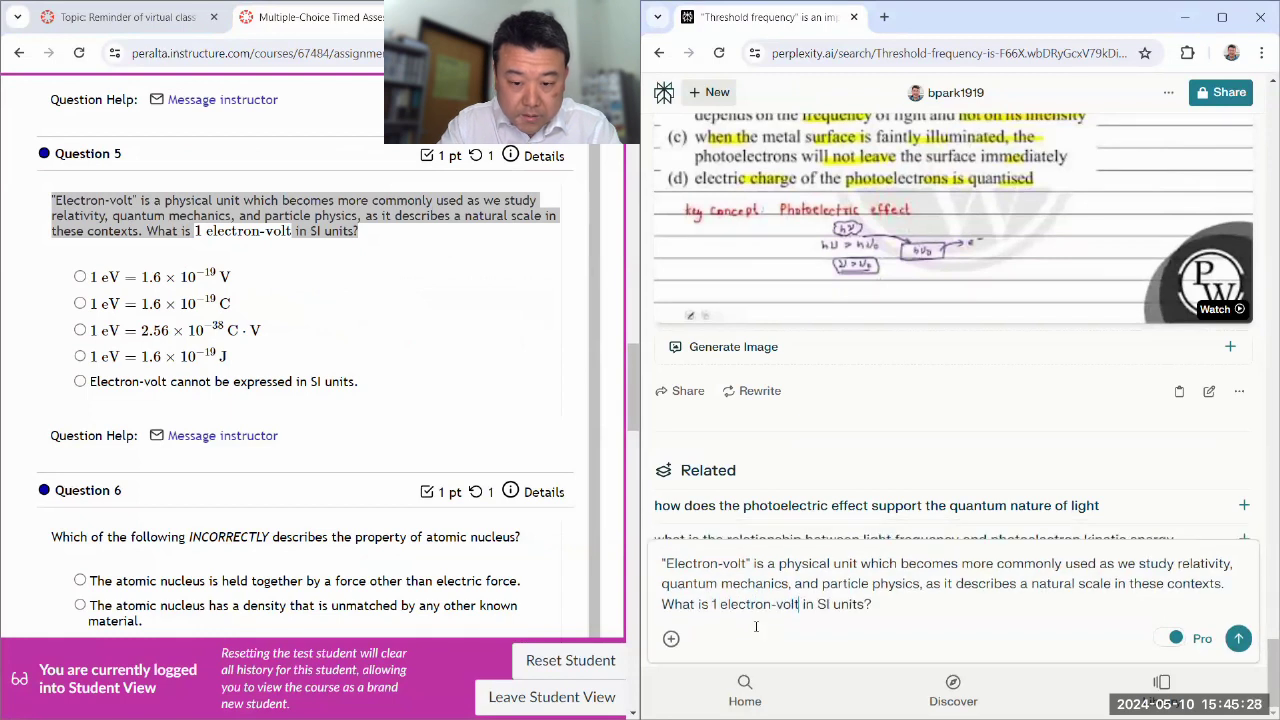
# Add the answer choices (a) 1 eV = 1.6 * 10^-19 V and (b) 1 eV = 1.6 * 10^-19 C below the Question 5 statement
pyautogui.hotkey('shift', 'Return')
pyautogui.hotkey('shift', 'Return')
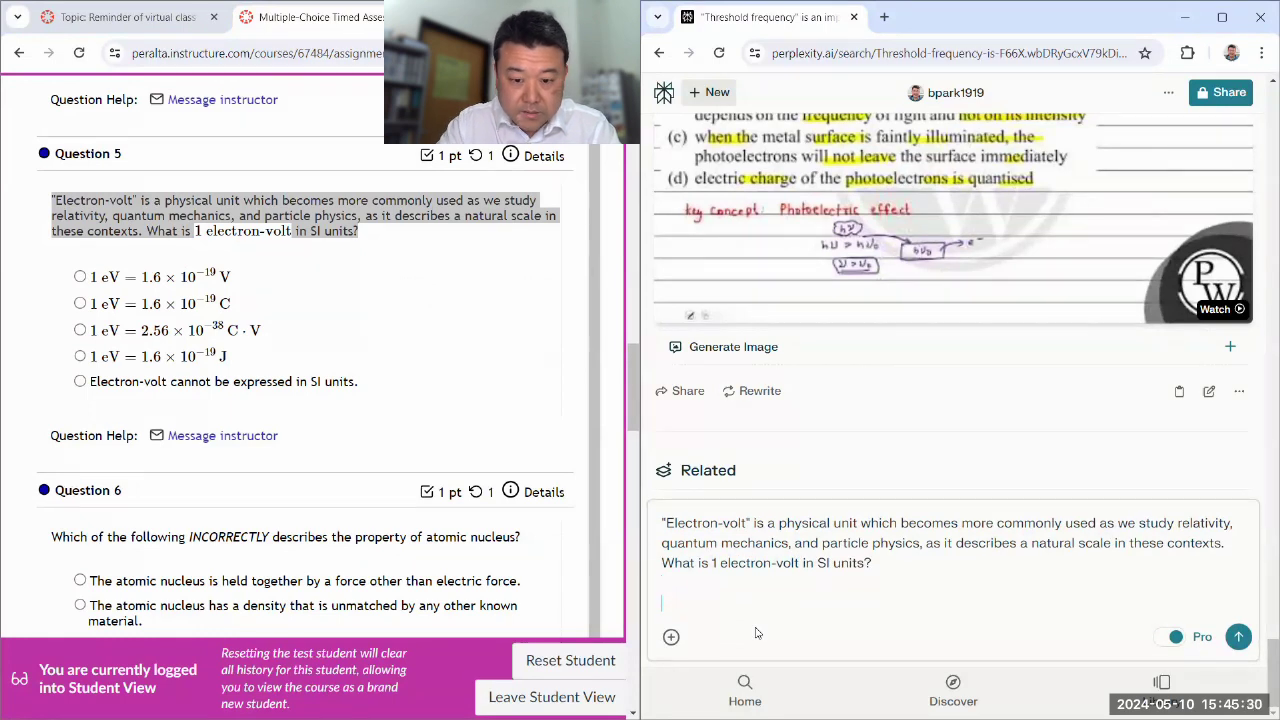
pyautogui.write('(a) 1 eV = 1.6 * 10^-')
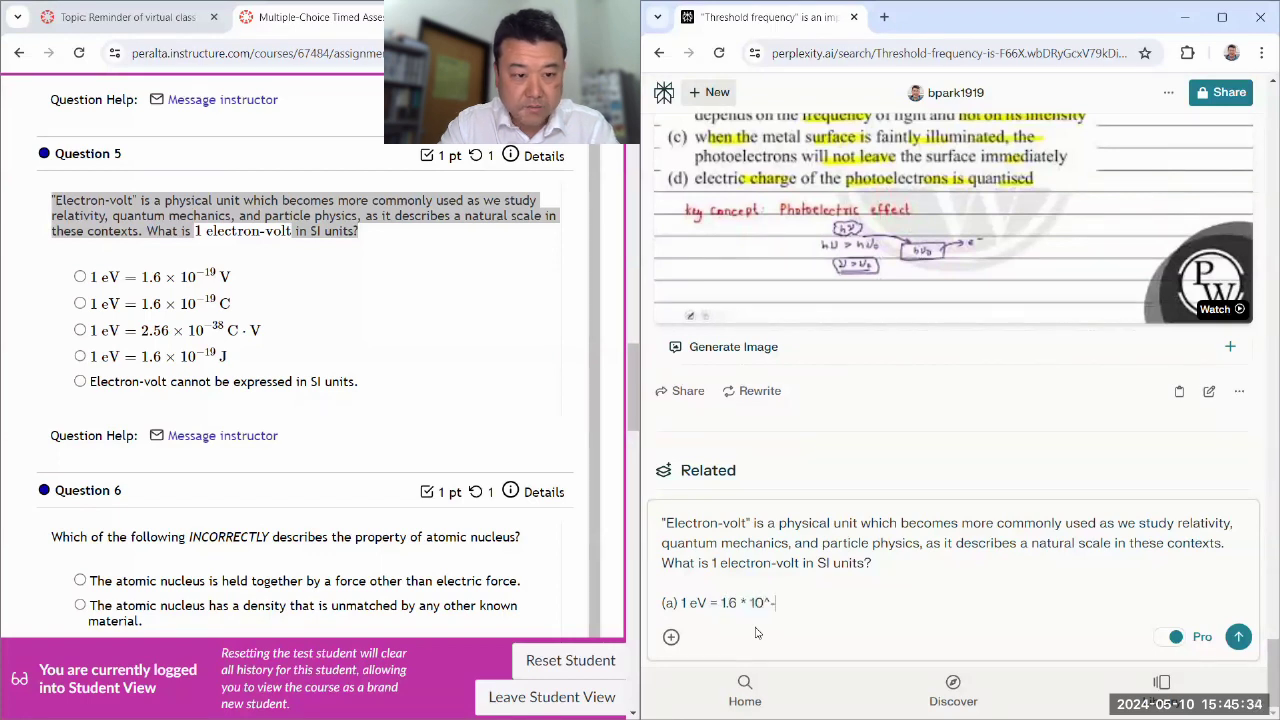
pyautogui.write('19 V')
pyautogui.hotkey('shift', 'Return')
pyautogui.write('(')
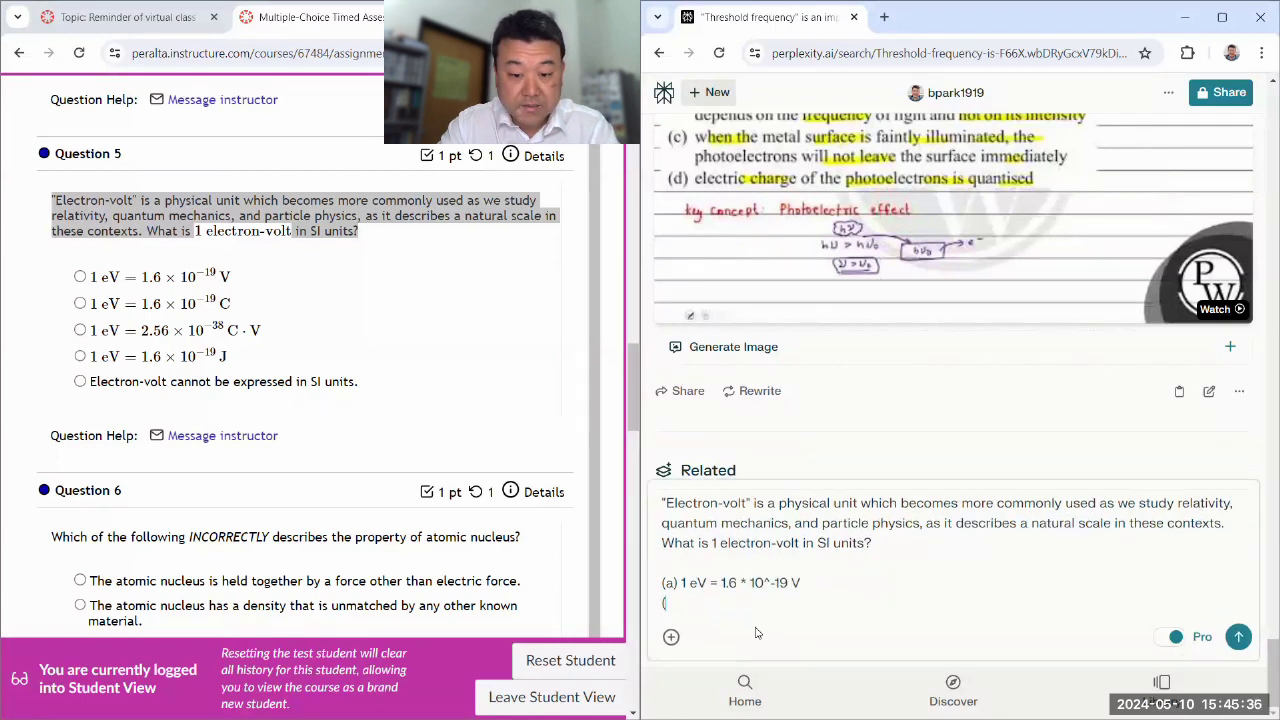
pyautogui.write('b) 1 eV = 1.6 * 10^-19 C')
pyautogui.hotkey('shift', 'Return')
# Add the answer choices (c) 1 eV = 2.56 * 10^-38 C*V and (d) 1 eV = 1.6 * 10^-19 J to the Question 5 follow-up
pyautogui.write('(')
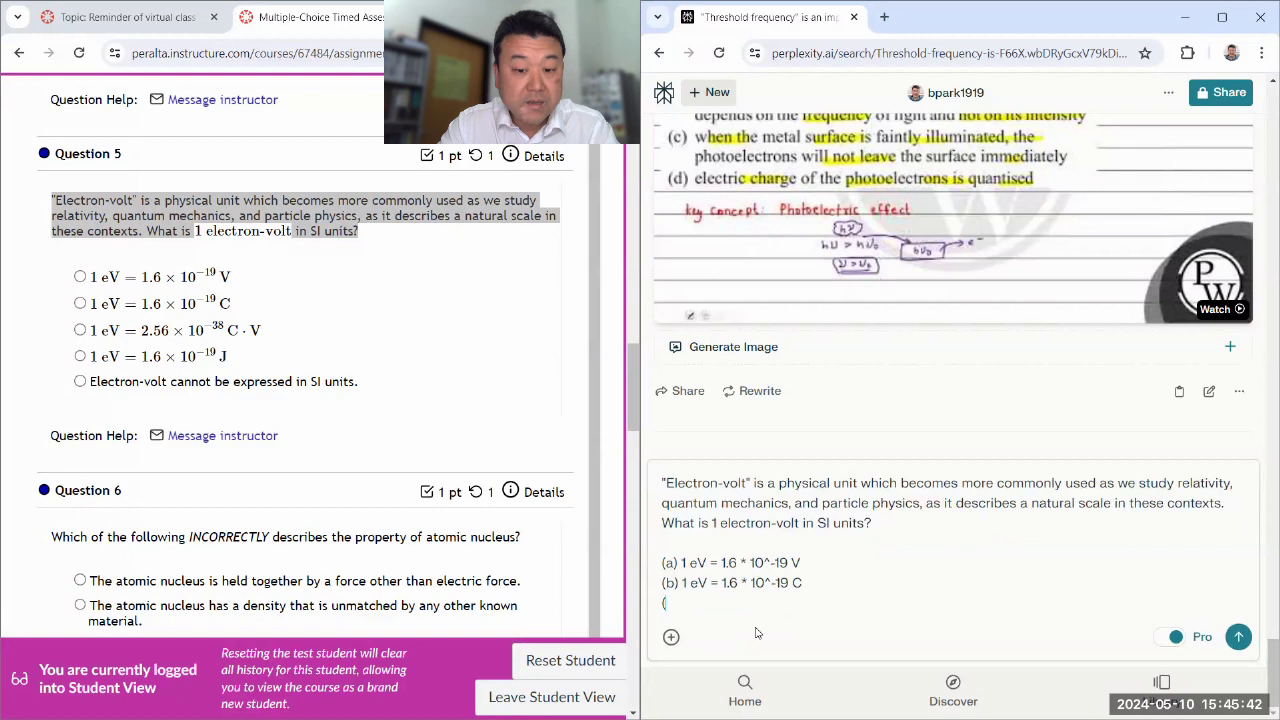
pyautogui.write('c) 1 ev= 2.56 * 10^-38 ')
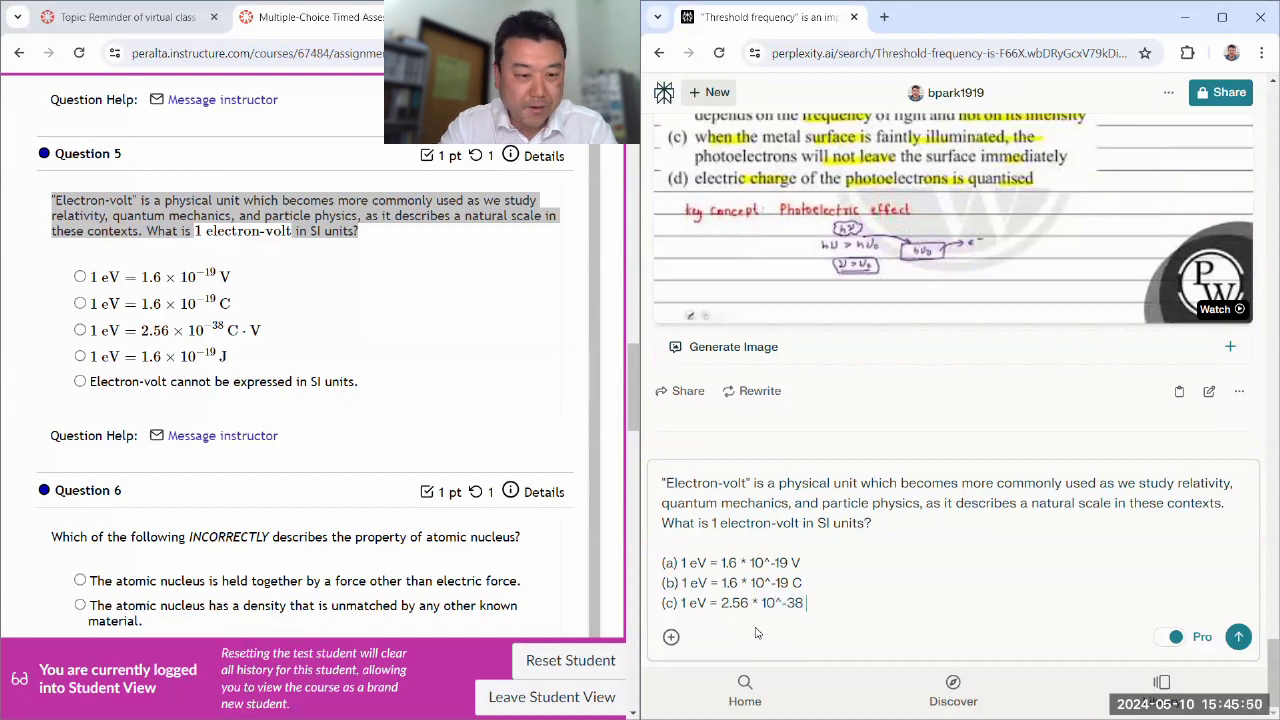
pyautogui.write('C*V')
pyautogui.hotkey('shift', 'Return')
pyautogui.write('(d) 1 eV =')
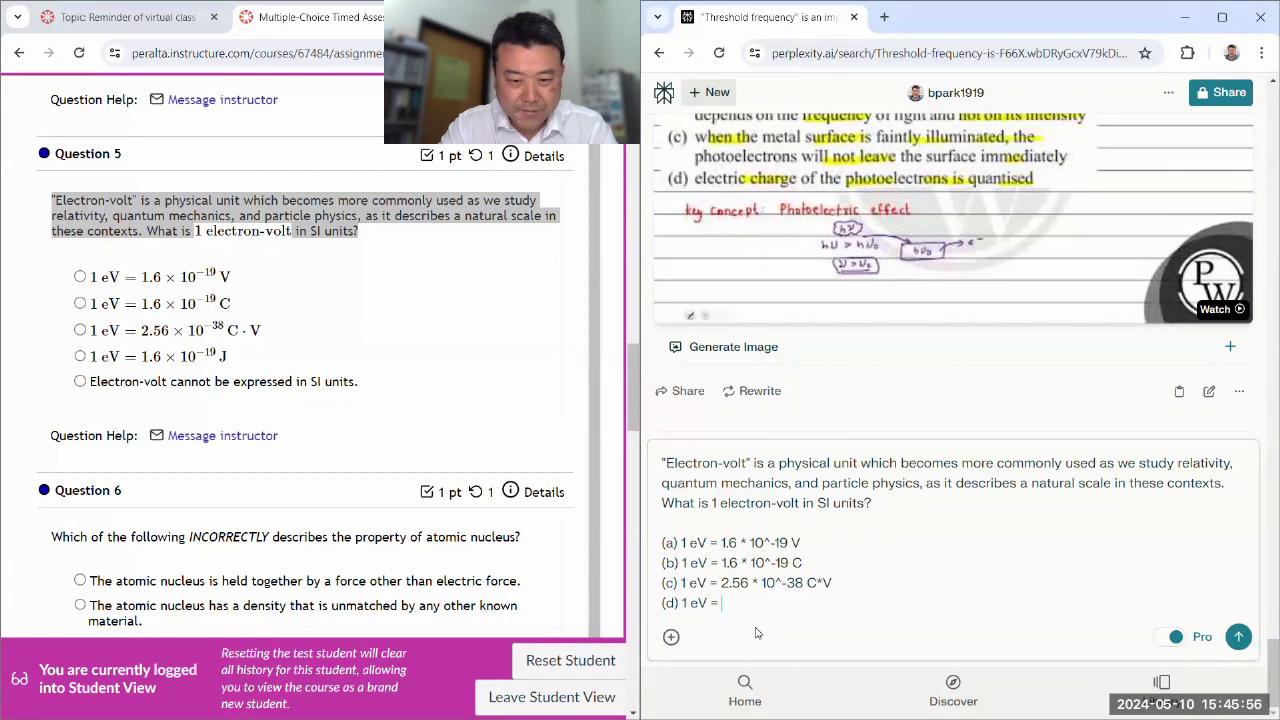
pyautogui.write(' 1.6 * 10^-19 J')
pyautogui.hotkey('shift', 'Return')
# Add choice (e) "Electron-volt cannot be expressed in SI units." and submit the Question 5 follow-up to Perplexity
pyautogui.write('(e) Elec')
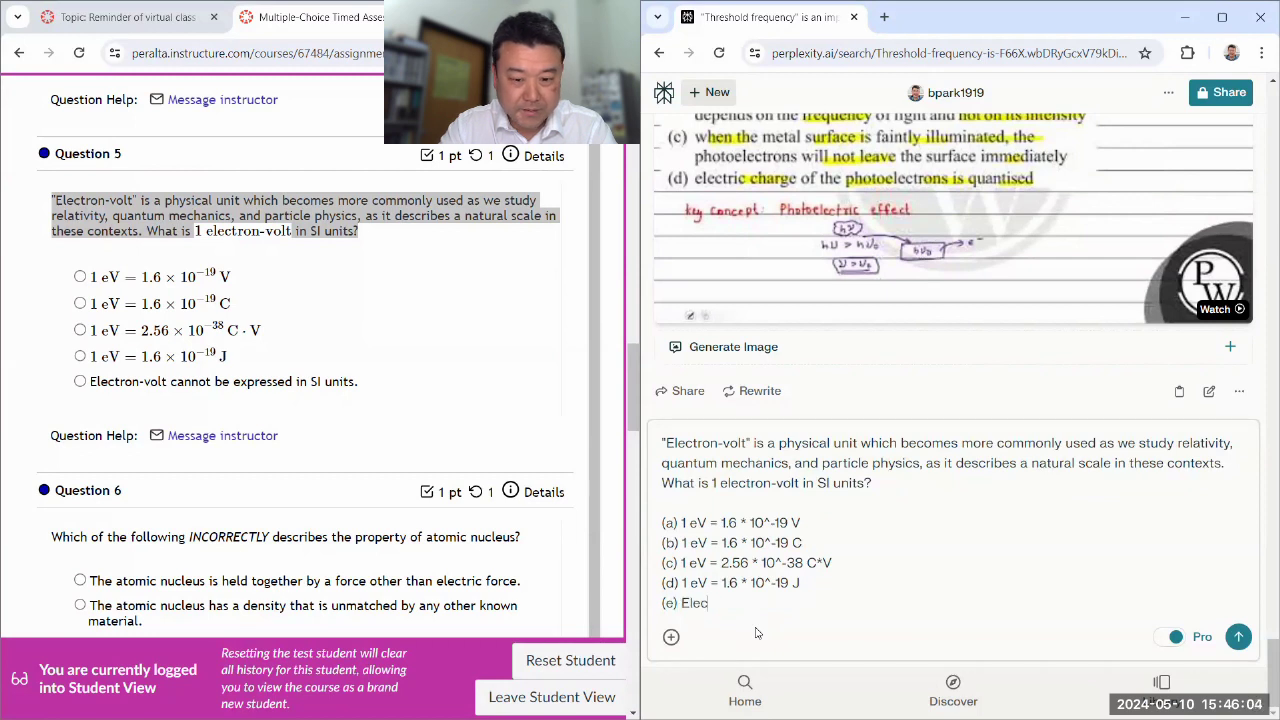
pyautogui.write('tron-volt cannot be expressed in')
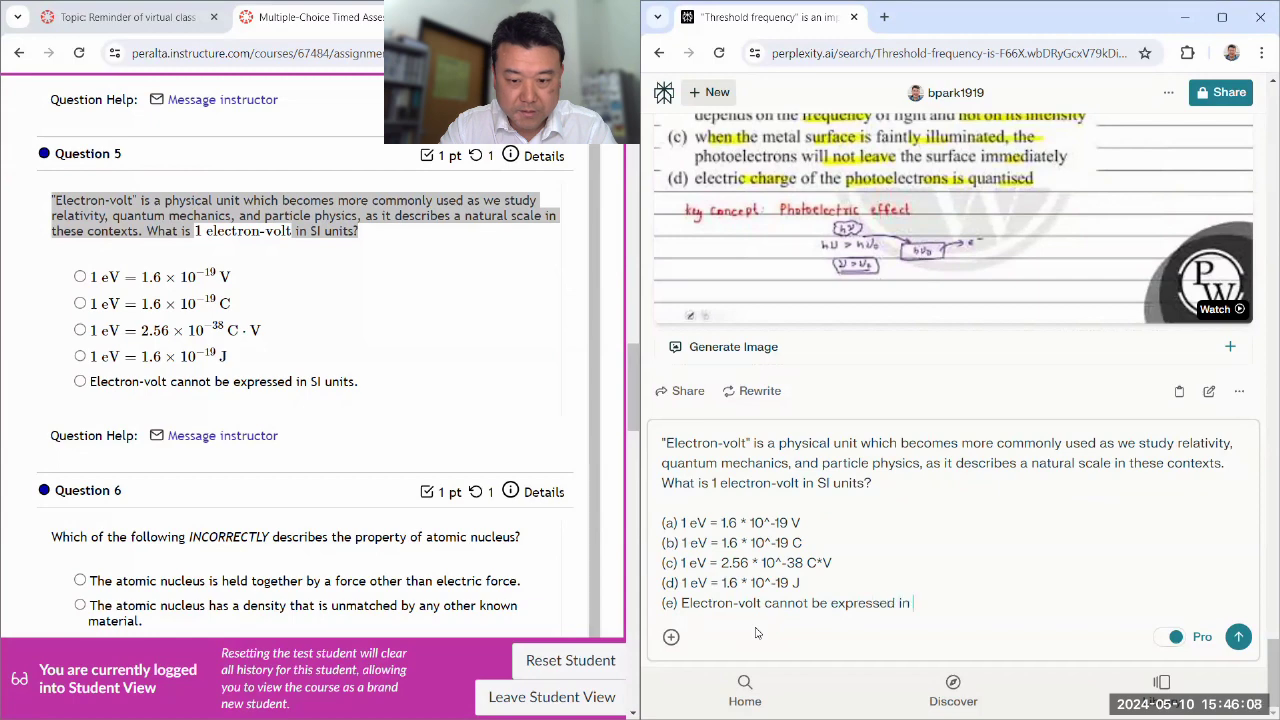
pyautogui.write('SI units.')
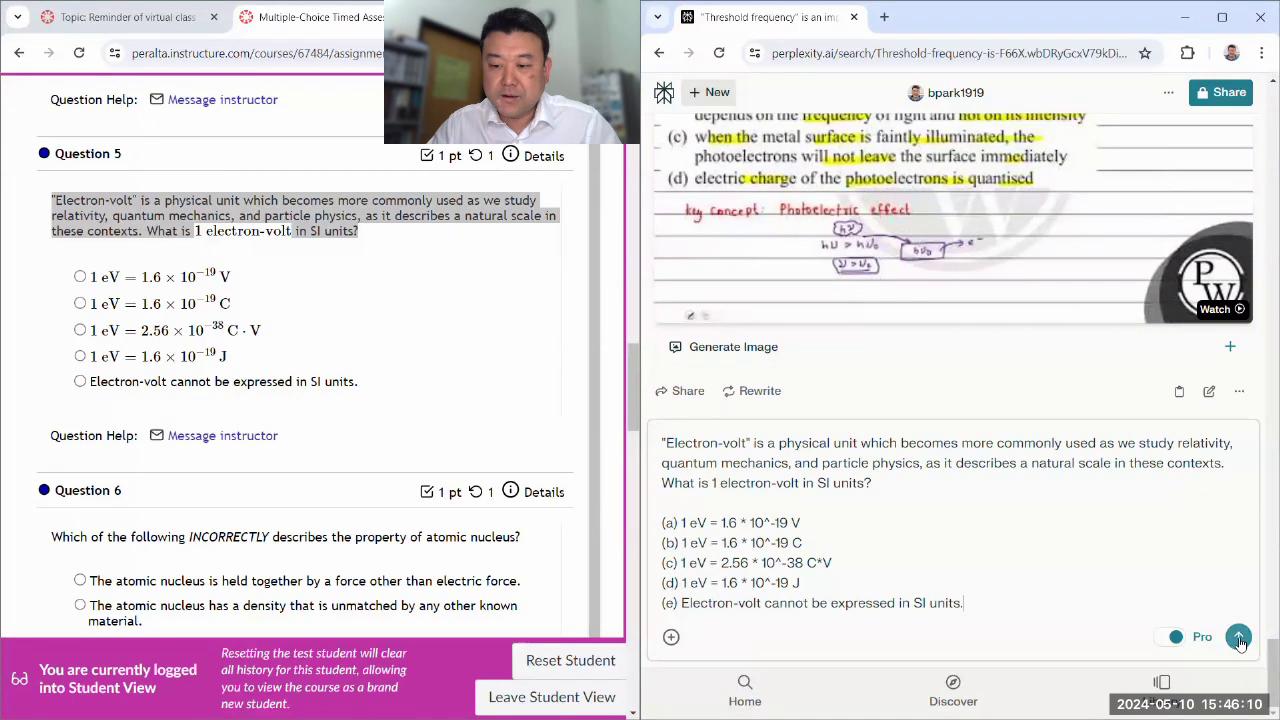
pyautogui.click(1238, 637)
# Review the Question 5 statement and answer it with the choice 1 eV = 1.6 × 10^-19 J
pyautogui.moveTo(638, 397)
pyautogui.mouseDown()
pyautogui.moveTo(615, 150)
pyautogui.moveTo(632, 185)
pyautogui.moveTo(636, 452)
pyautogui.moveTo(634, 414)
pyautogui.mouseUp()
pyautogui.moveTo(52, 193); pyautogui.dragTo(358, 224)
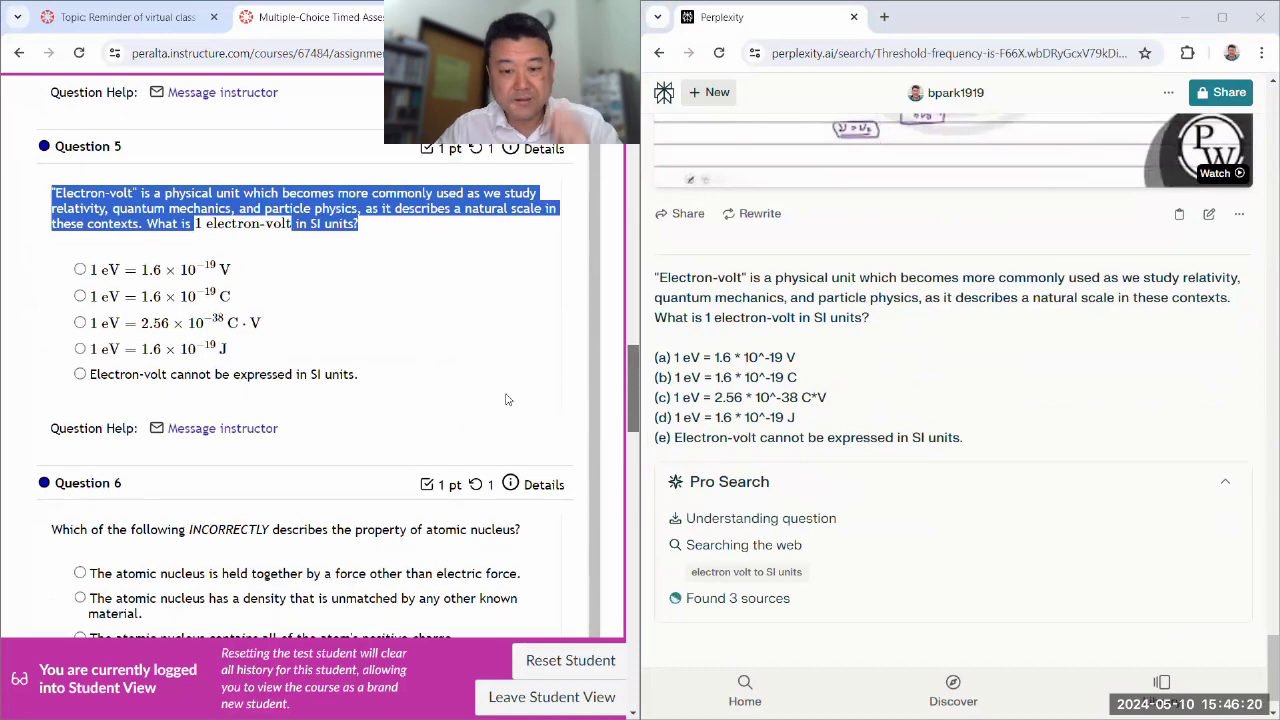
pyautogui.scroll(-1, 825, 405)
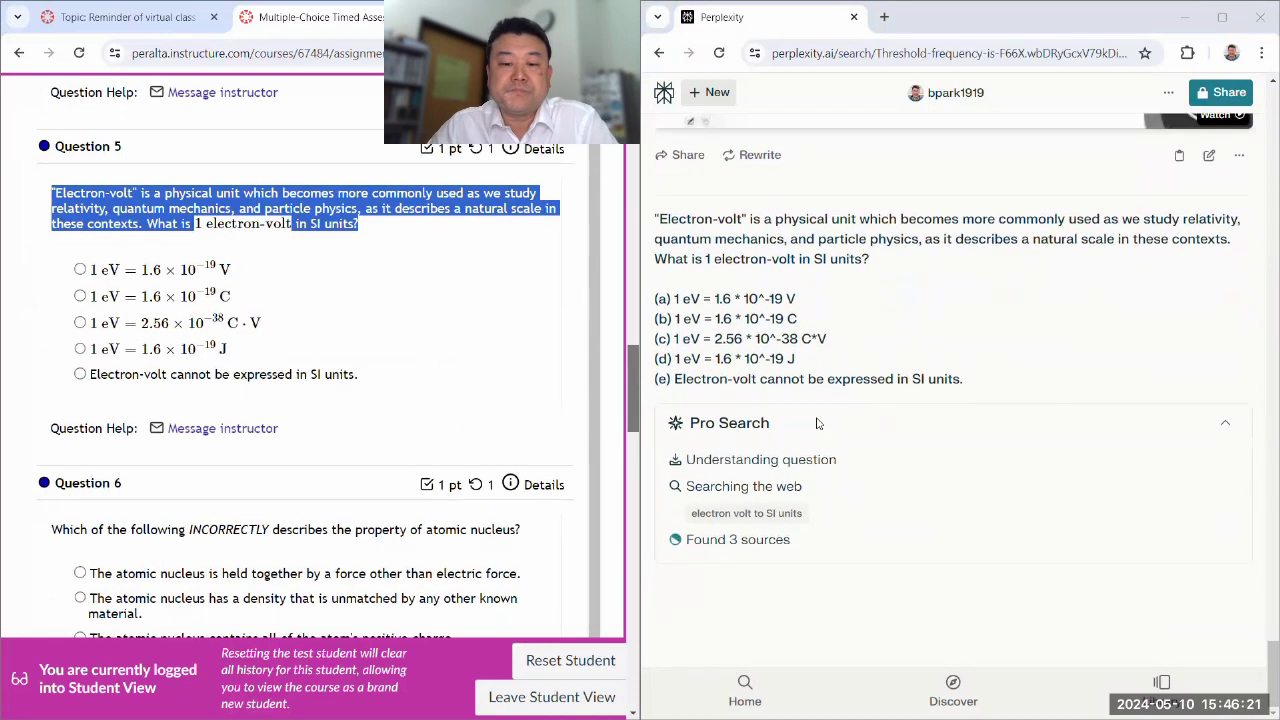
pyautogui.click(436, 440)
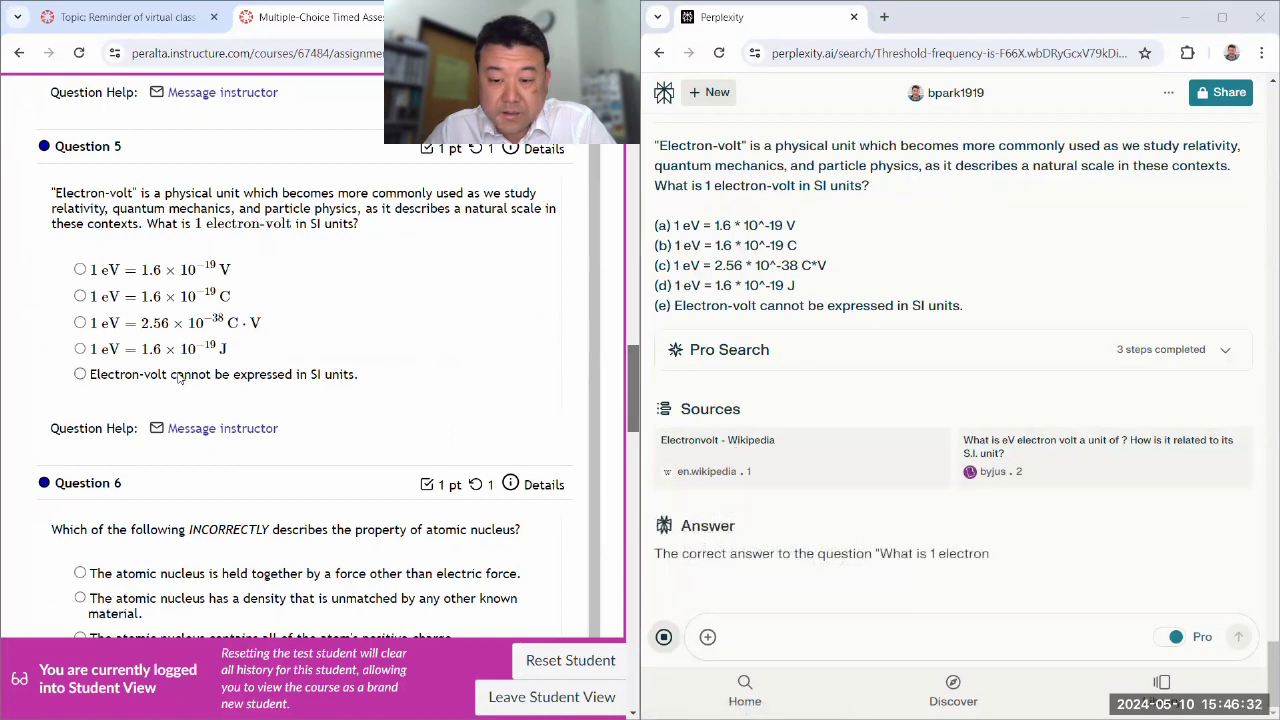
pyautogui.click(80, 349)
# Copy Question 6 on the incorrect property of the atomic nucleus, together with its four answer choices
pyautogui.scroll(-3, 86, 355)
pyautogui.moveTo(41, 193); pyautogui.dragTo(407, 339)
pyautogui.rightClick(396, 307)
pyautogui.click(423, 322)
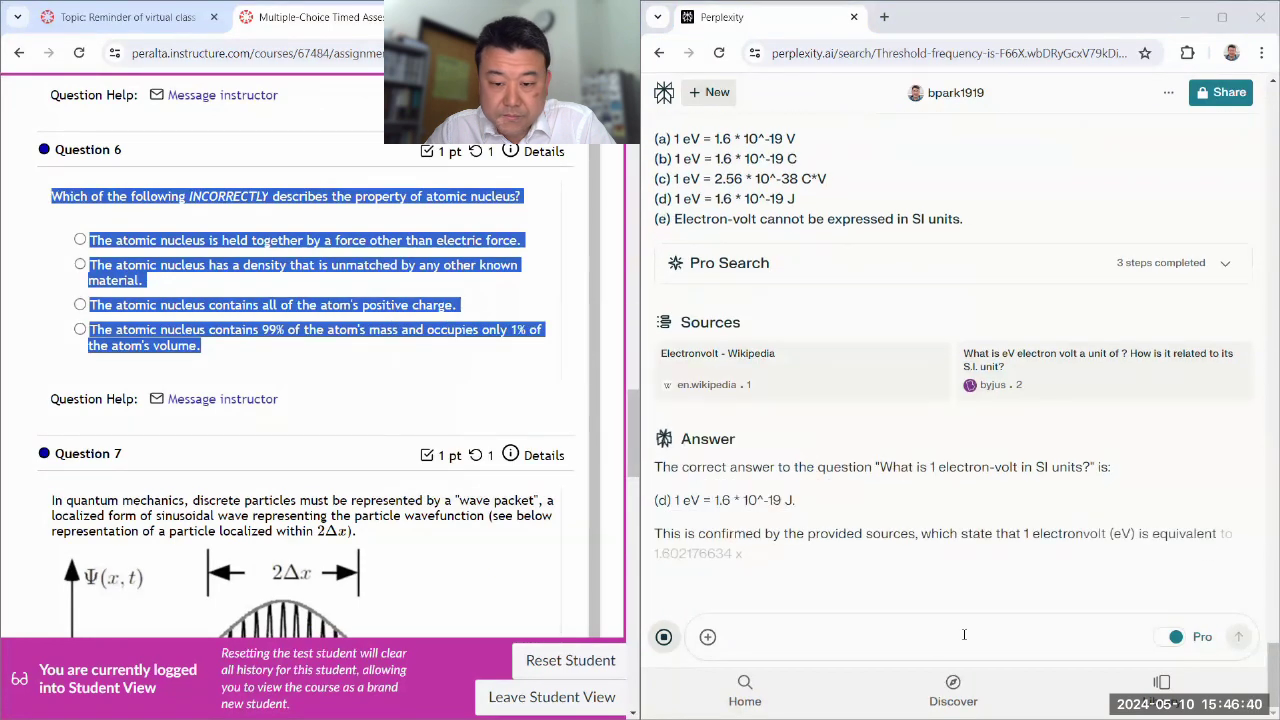
# Paste Question 6 as a Perplexity follow-up and submit it
pyautogui.click(793, 640)
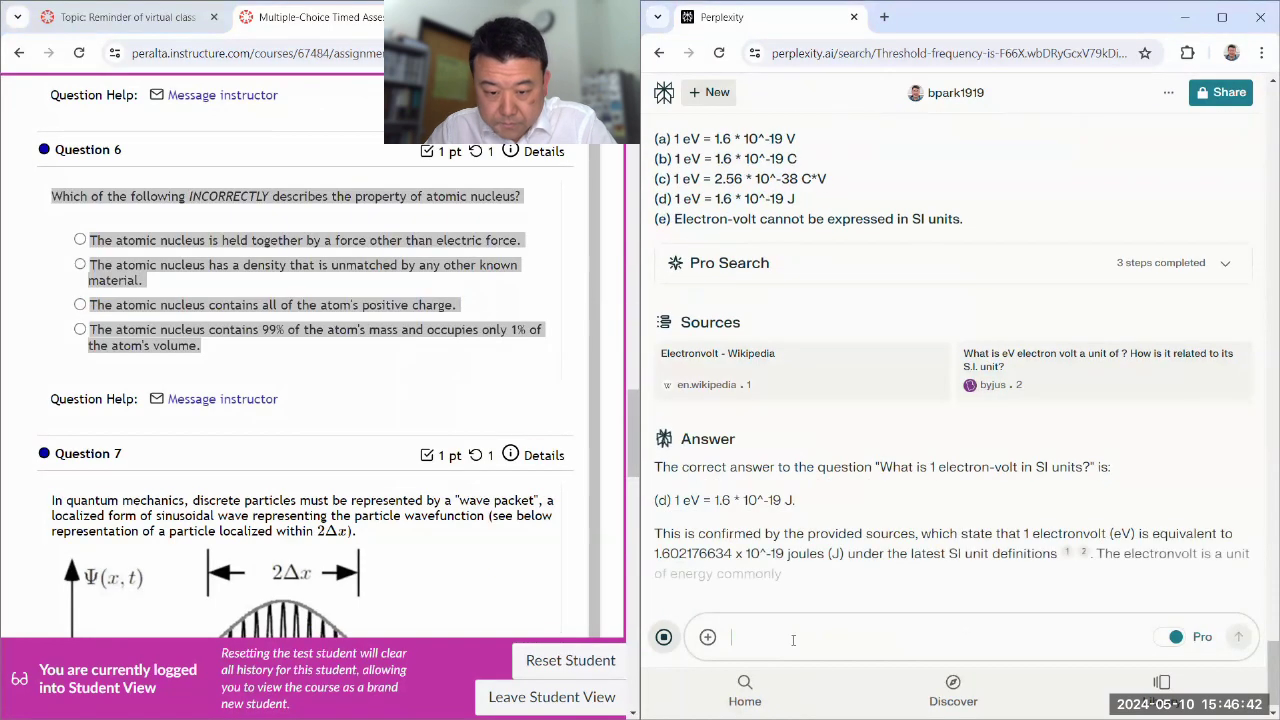
pyautogui.hotkey('ctrl', 'v')
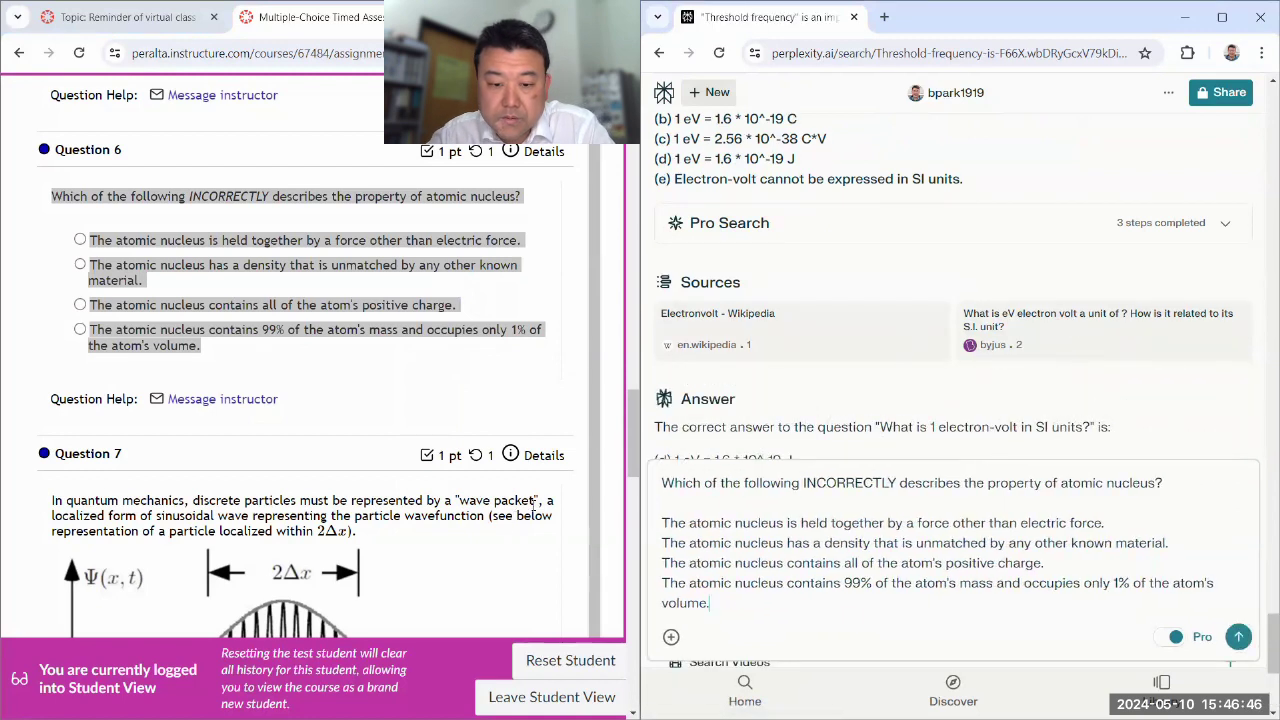
pyautogui.click(1238, 636)
pyautogui.click(340, 376)
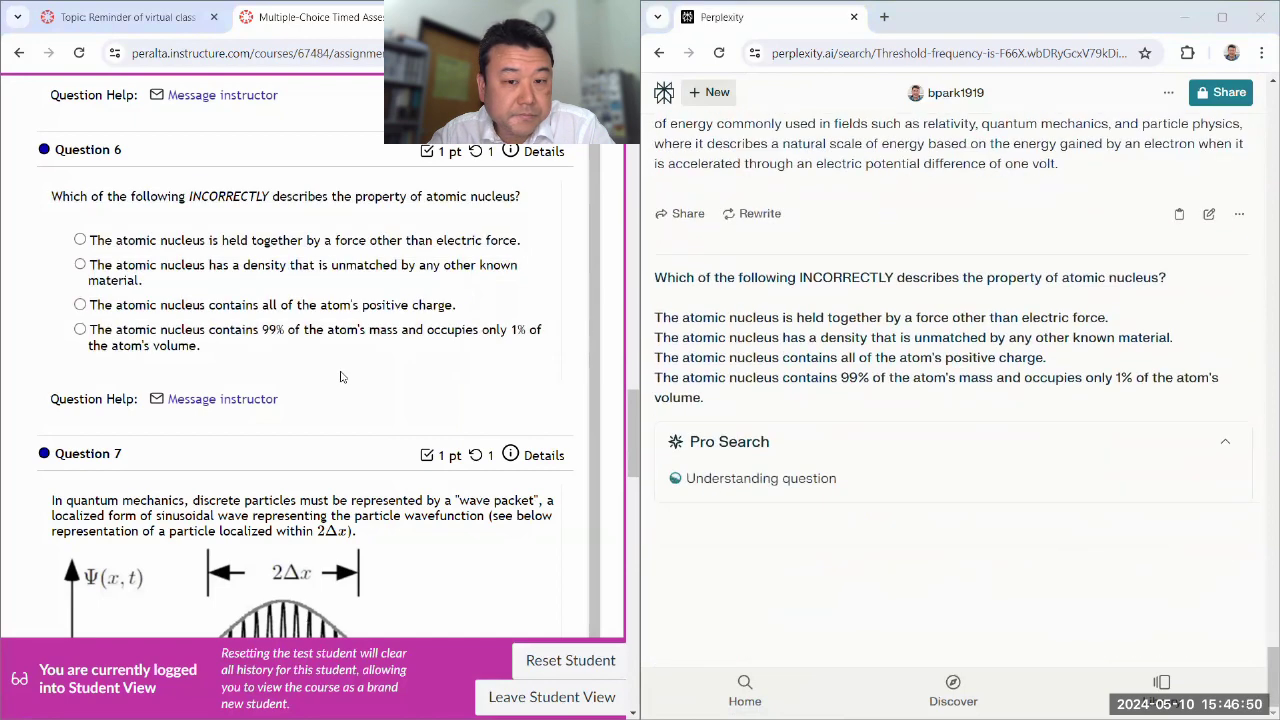
# Copy the whole of Question 7 on the wave packet, including its figure and answer choices
pyautogui.scroll(-4, 340, 376)
pyautogui.scroll(1, 88, 231)
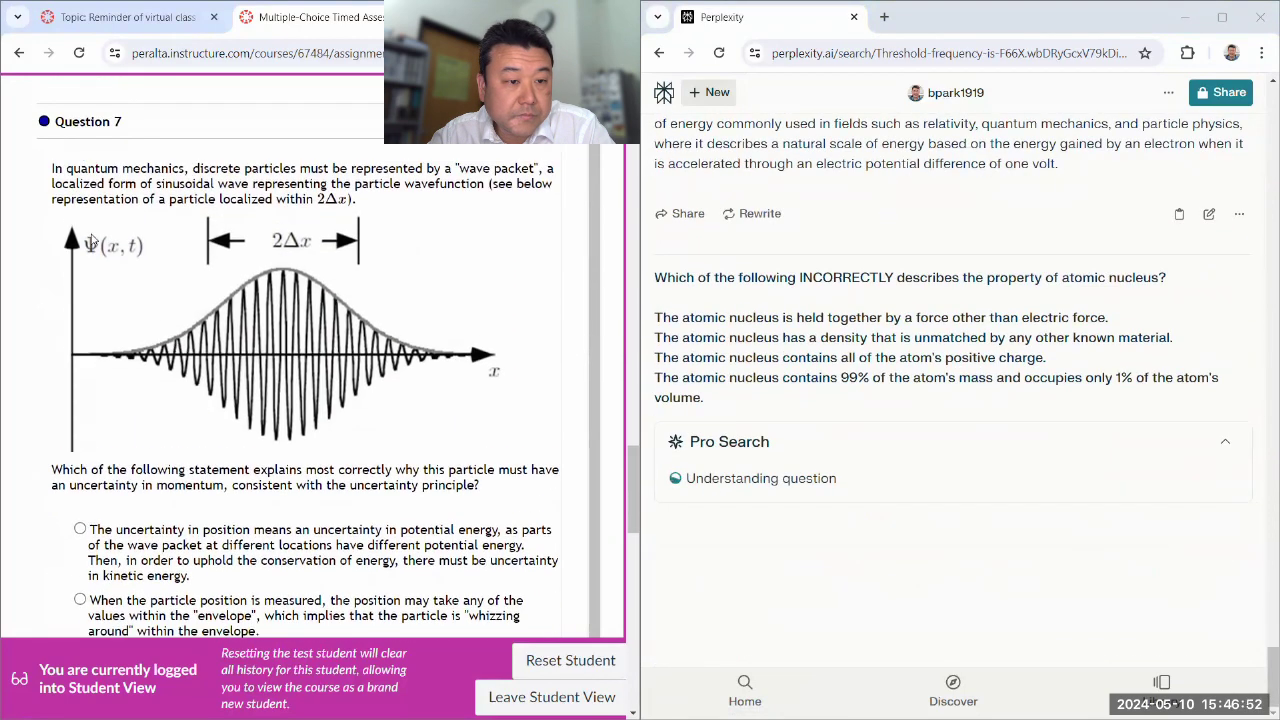
pyautogui.moveTo(48, 177); pyautogui.dragTo(393, 507)
pyautogui.rightClick(370, 478)
pyautogui.click(395, 492)
# Read Perplexity's reply and answer Question 6 with the choice on 99% of the atom's mass and only 1% of its volume
pyautogui.scroll(4, 340, 400)
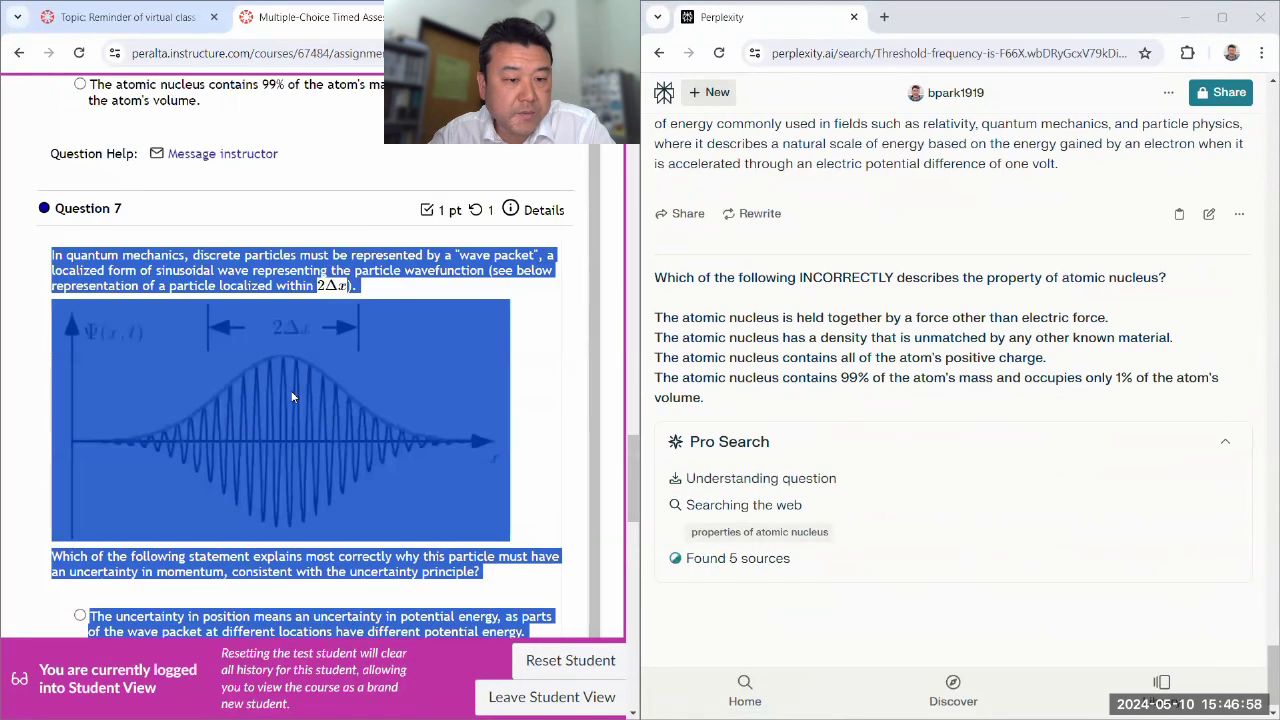
pyautogui.scroll(5, 305, 363)
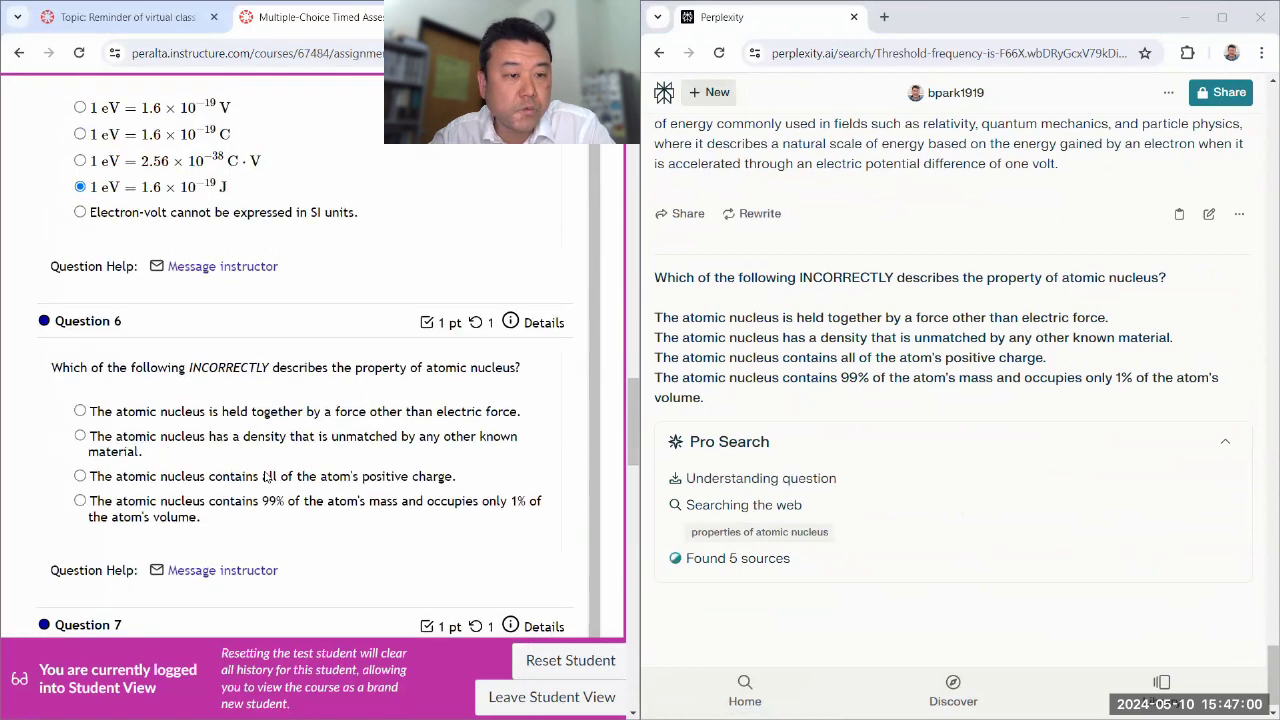
pyautogui.scroll(-2, 268, 476)
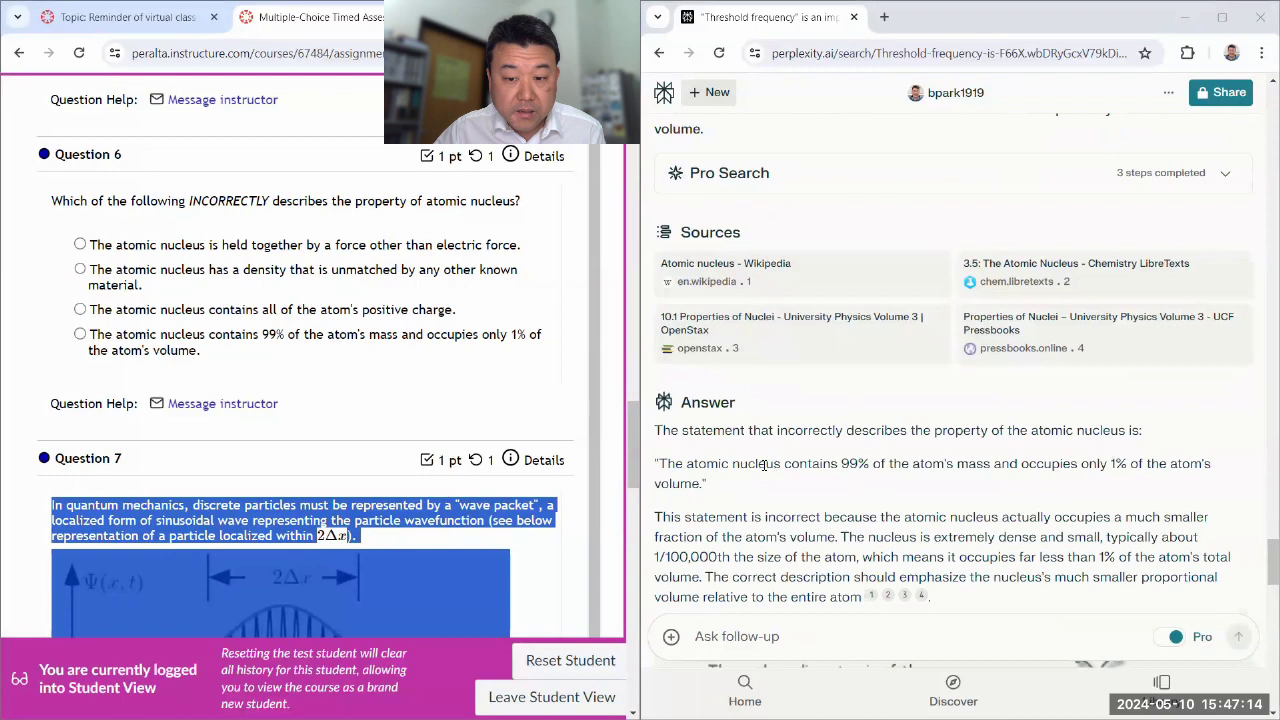
pyautogui.click(295, 340)
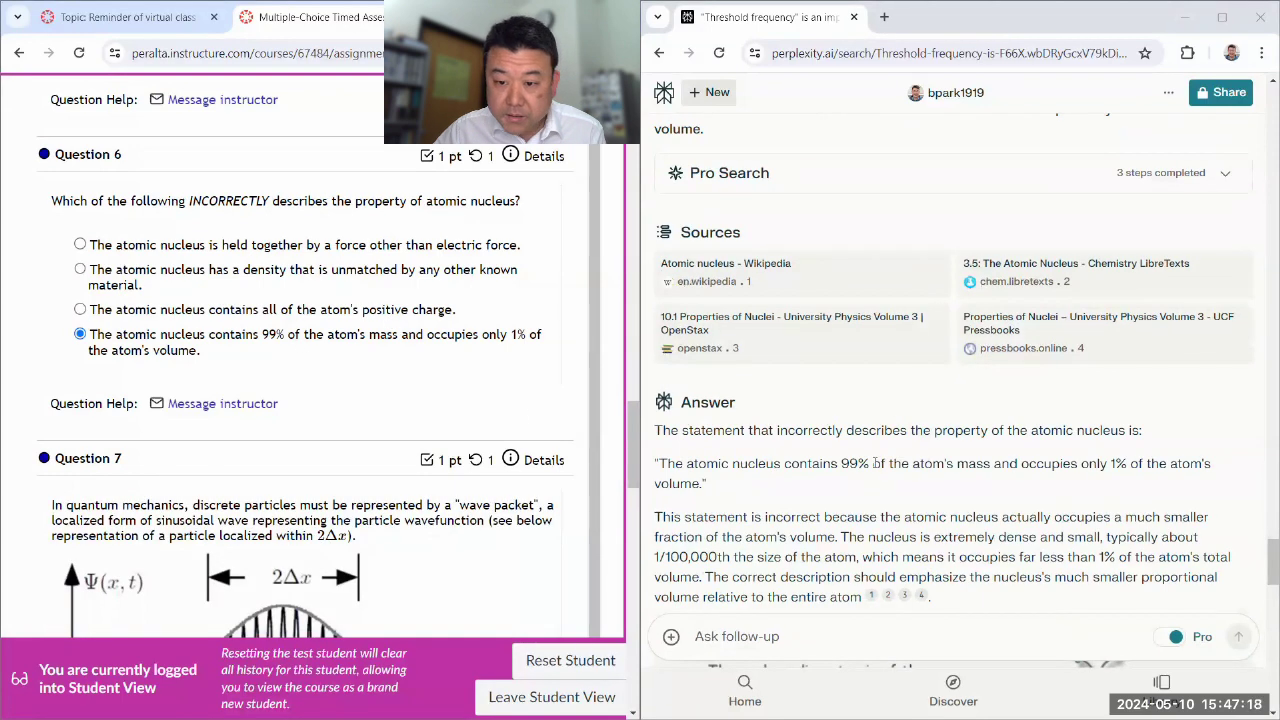
# Paste Question 7 as a Perplexity follow-up, fill in "2*Delta x" after "localized within" and remove the stray line break
pyautogui.scroll(-3, 870, 456)
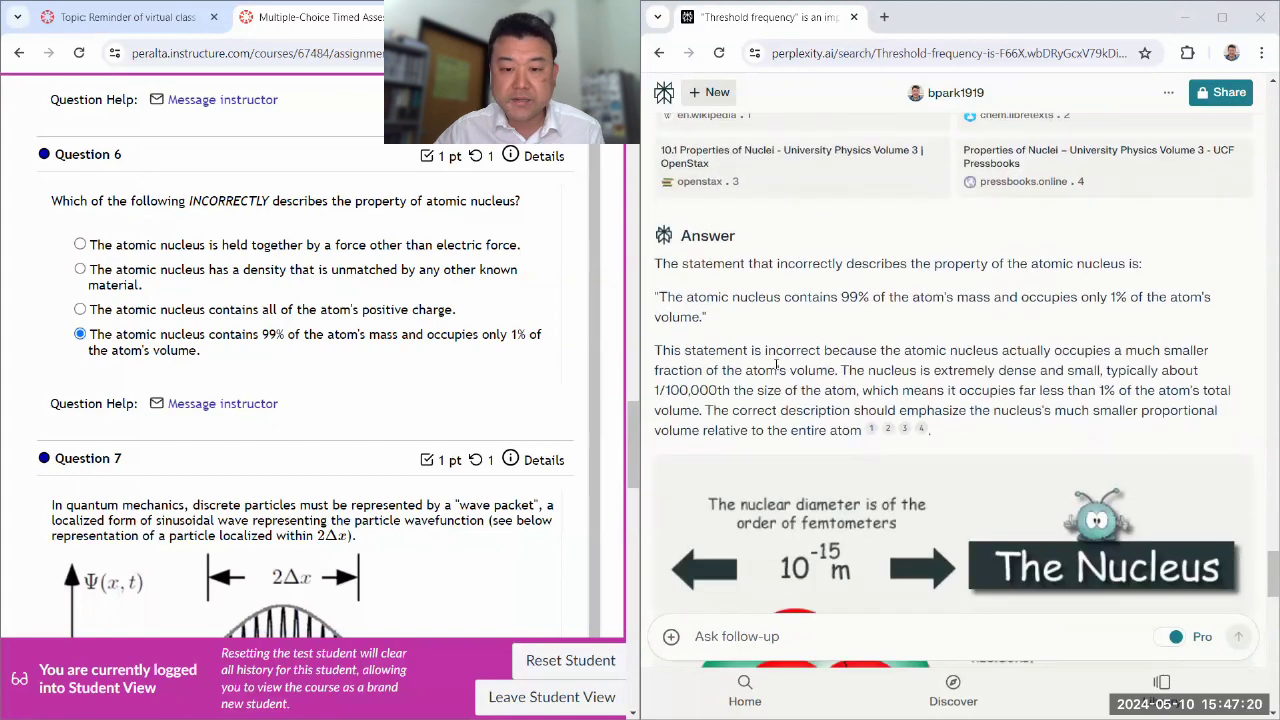
pyautogui.scroll(-2, 777, 365)
pyautogui.scroll(-15, 805, 311)
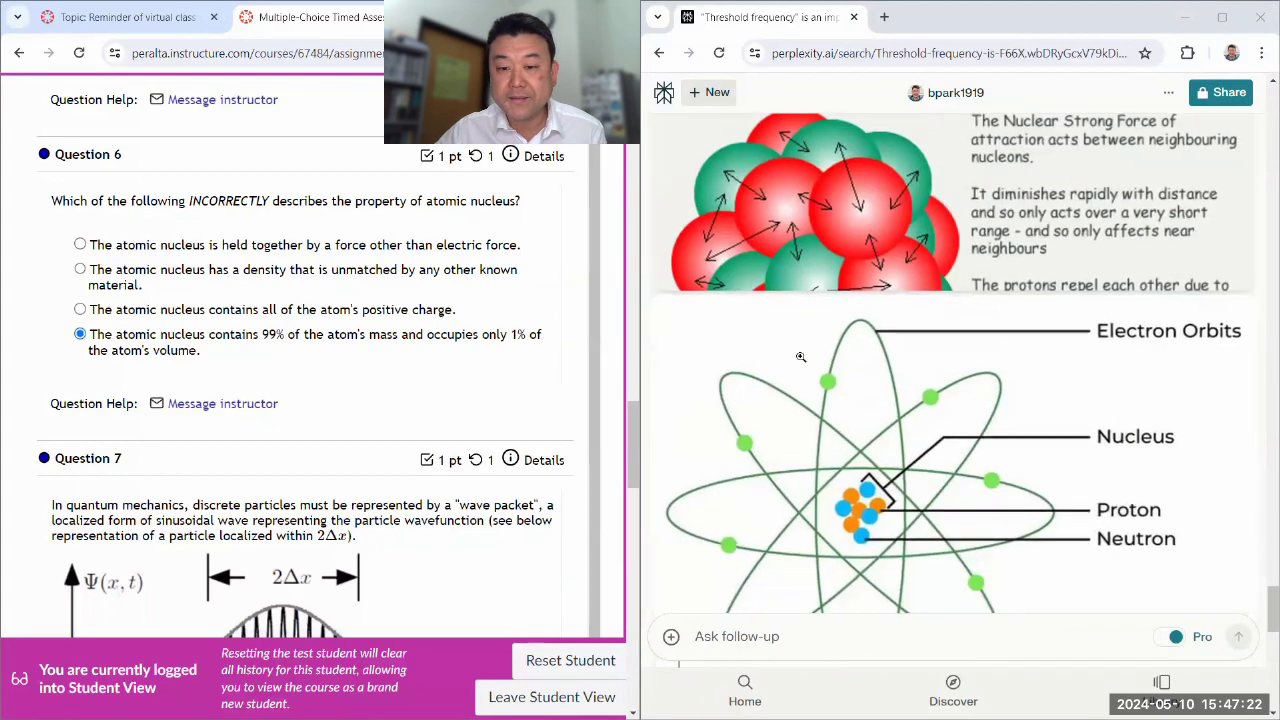
pyautogui.click(751, 636)
pyautogui.hotkey('ctrl', 'v')
pyautogui.scroll(3, 911, 404)
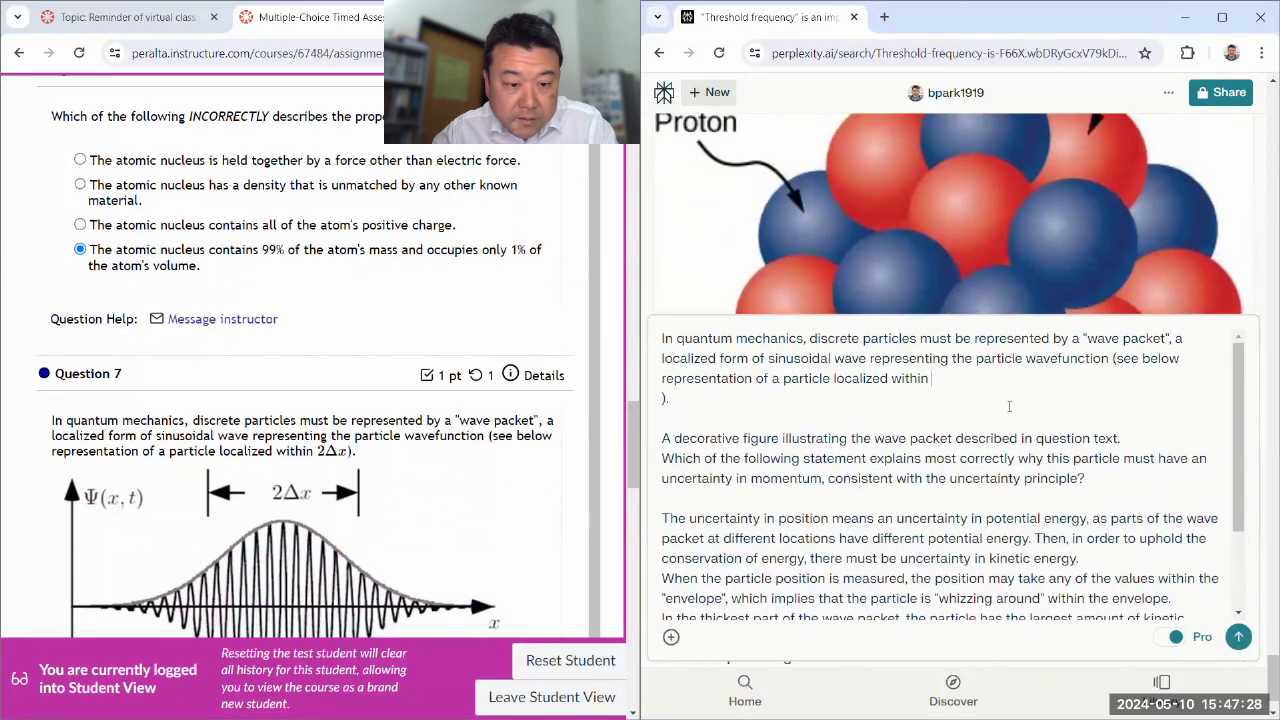
pyautogui.write('2*Delta')
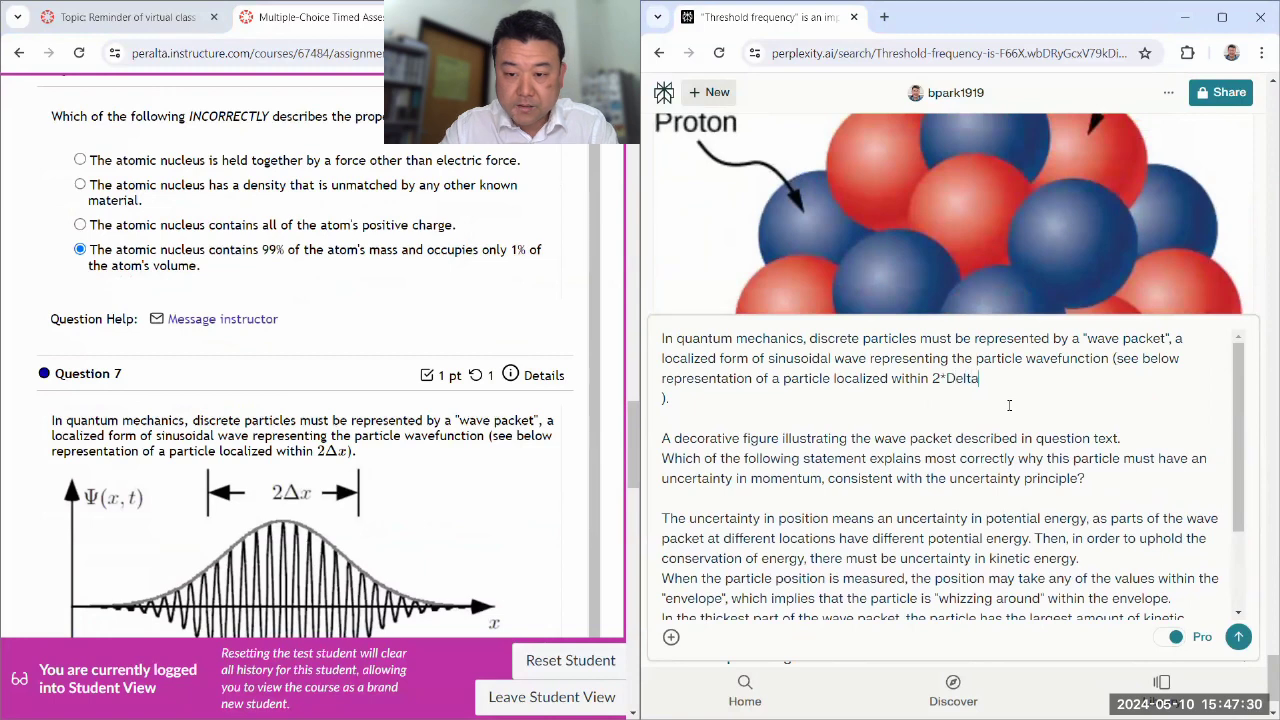
pyautogui.write(' x')
pyautogui.press('Delete')
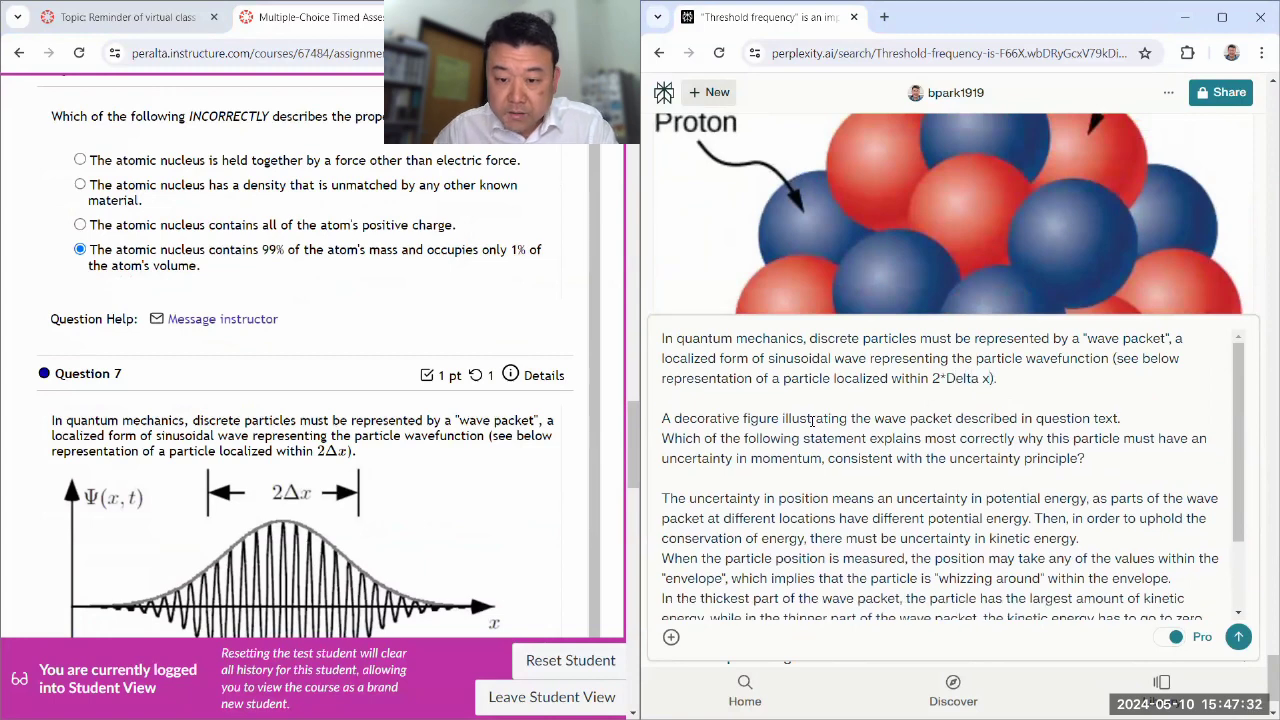
# Check the pasted answer choices against Question 7 in the assessment and submit the follow-up to Perplexity
pyautogui.scroll(-1, 843, 498)
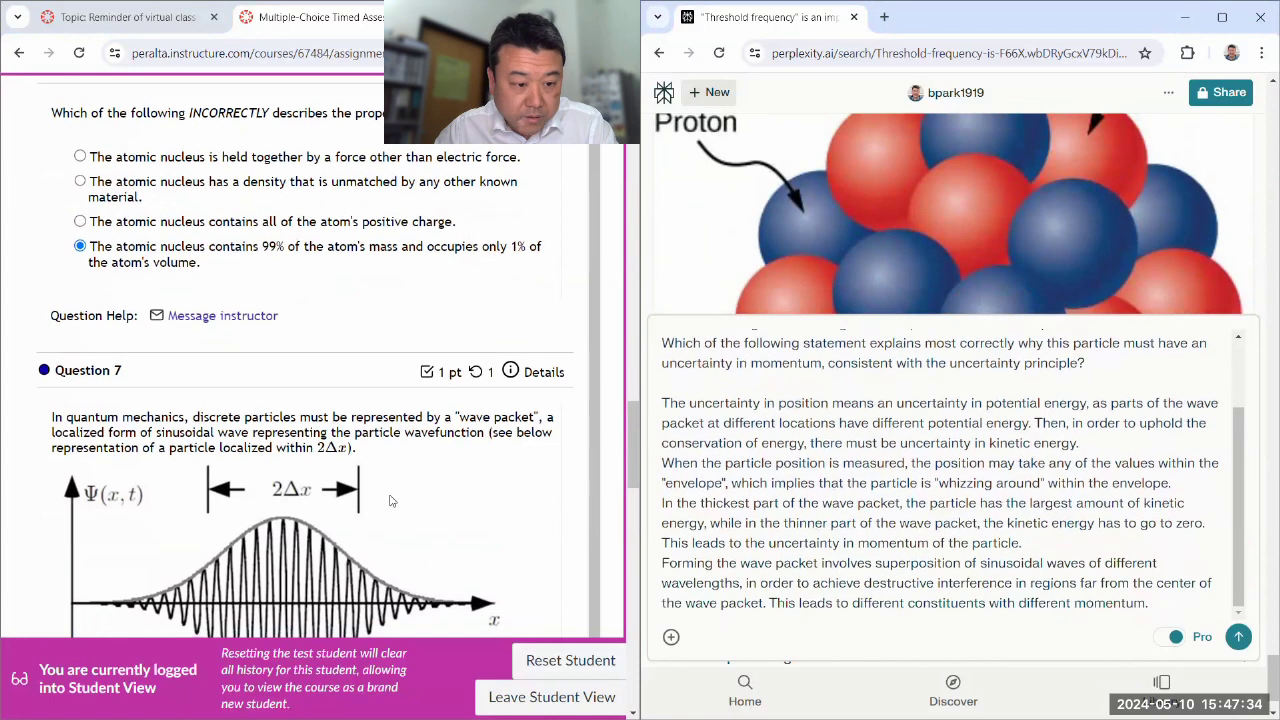
pyautogui.scroll(-4, 631, 460)
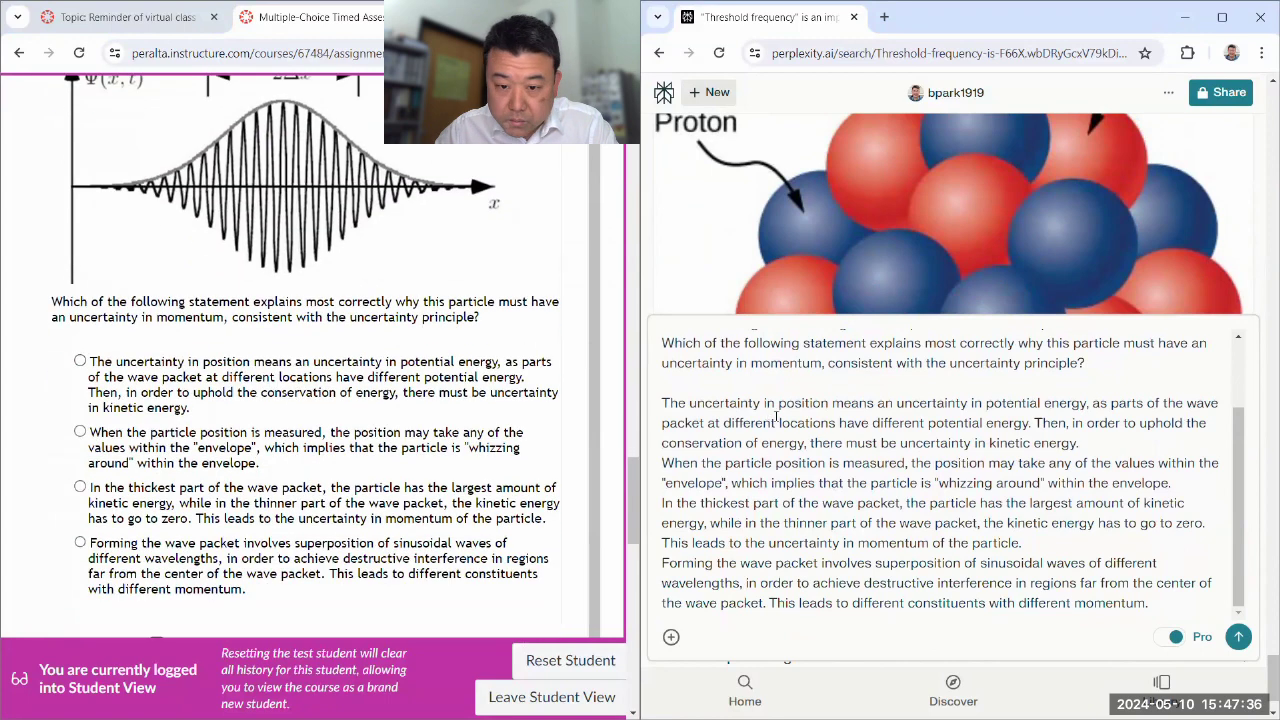
pyautogui.scroll(-1, 1095, 548)
pyautogui.click(1238, 636)
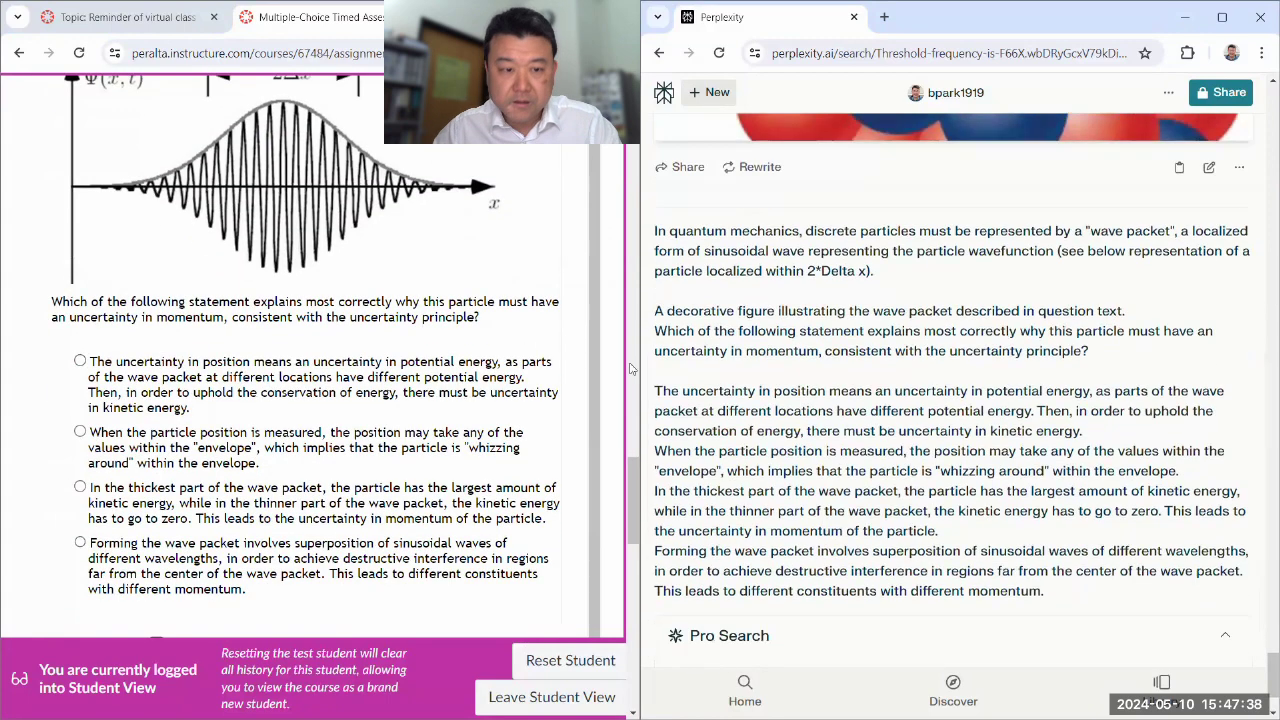
# Look over Questions 7 to 10 in the assessment and the submitted Question 7 text while Perplexity prepares its reply
pyautogui.moveTo(632, 492)
pyautogui.mouseDown()
pyautogui.moveTo(634, 147)
pyautogui.moveTo(645, 472)
pyautogui.mouseUp()
pyautogui.scroll(-3, 519, 423)
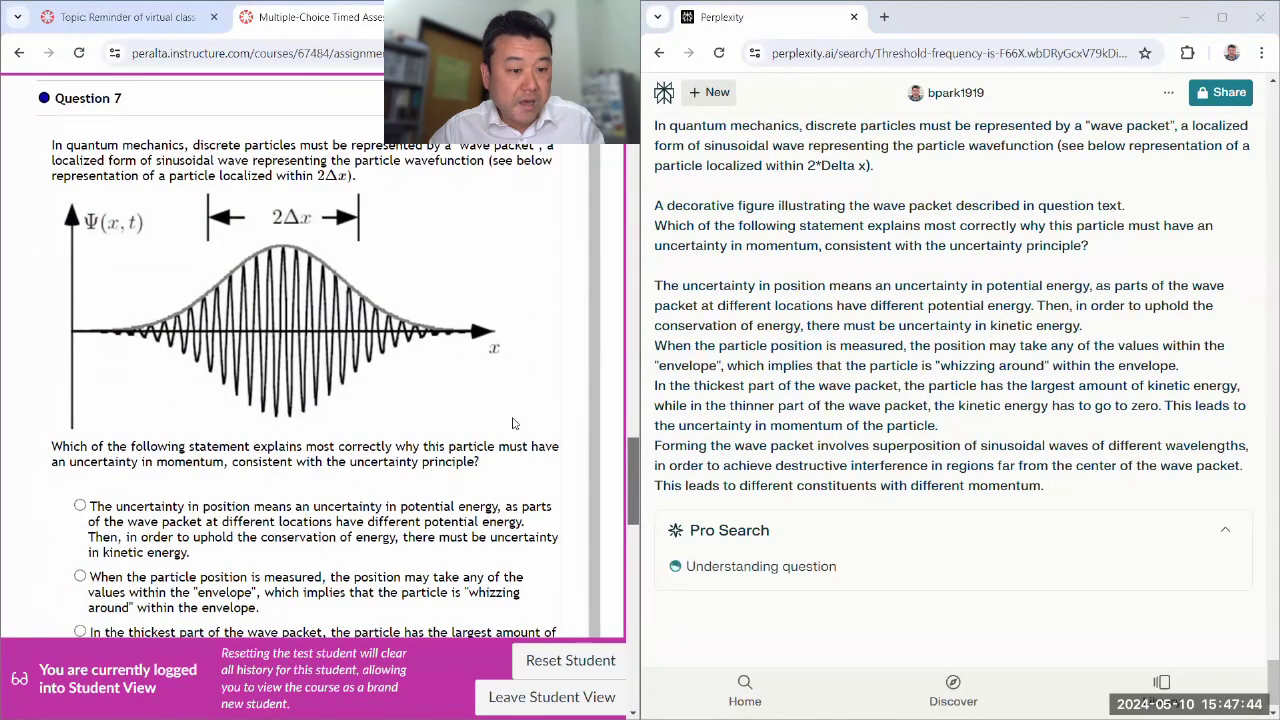
pyautogui.scroll(-6, 237, 293)
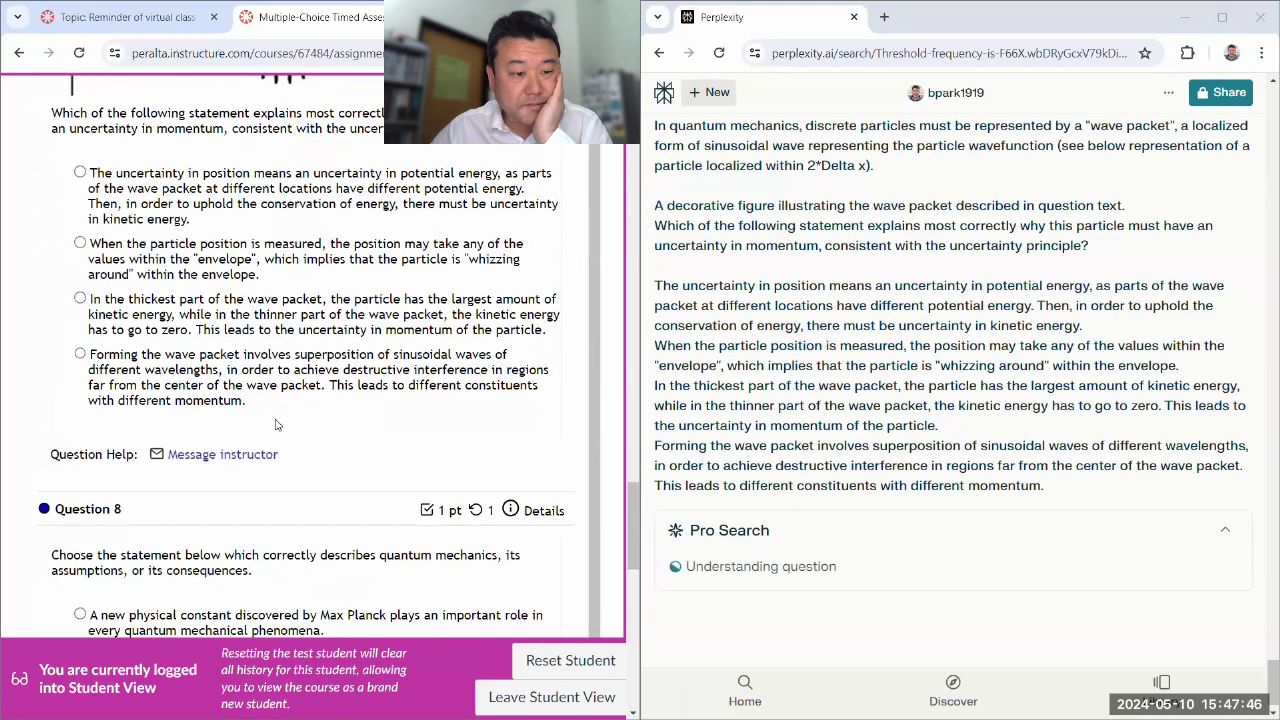
pyautogui.scroll(-10, 237, 293)
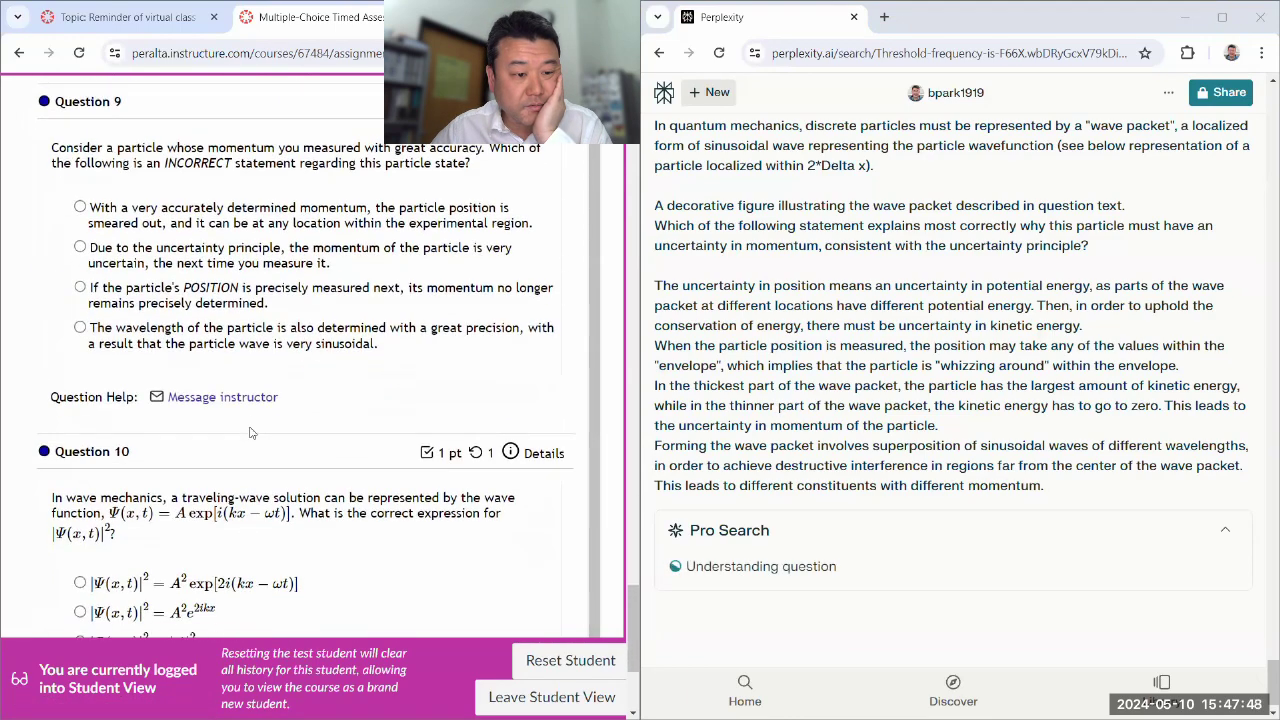
pyautogui.scroll(12, 315, 428)
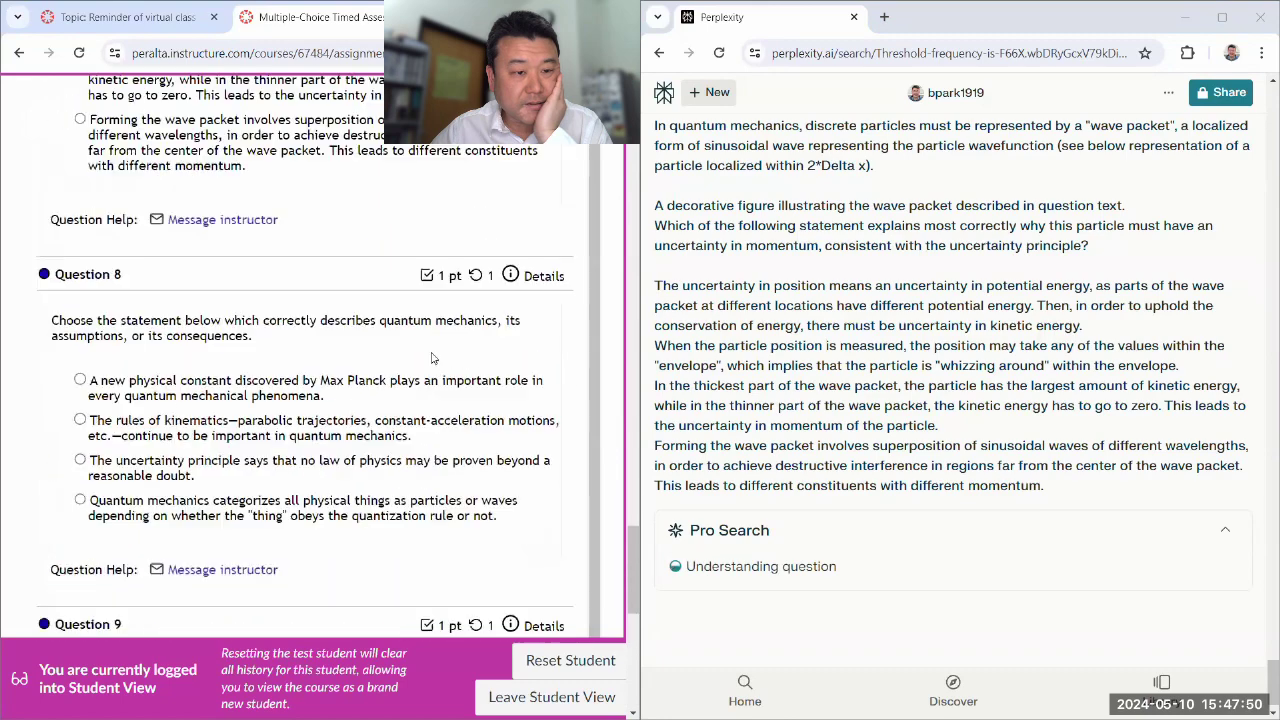
pyautogui.scroll(1, 432, 357)
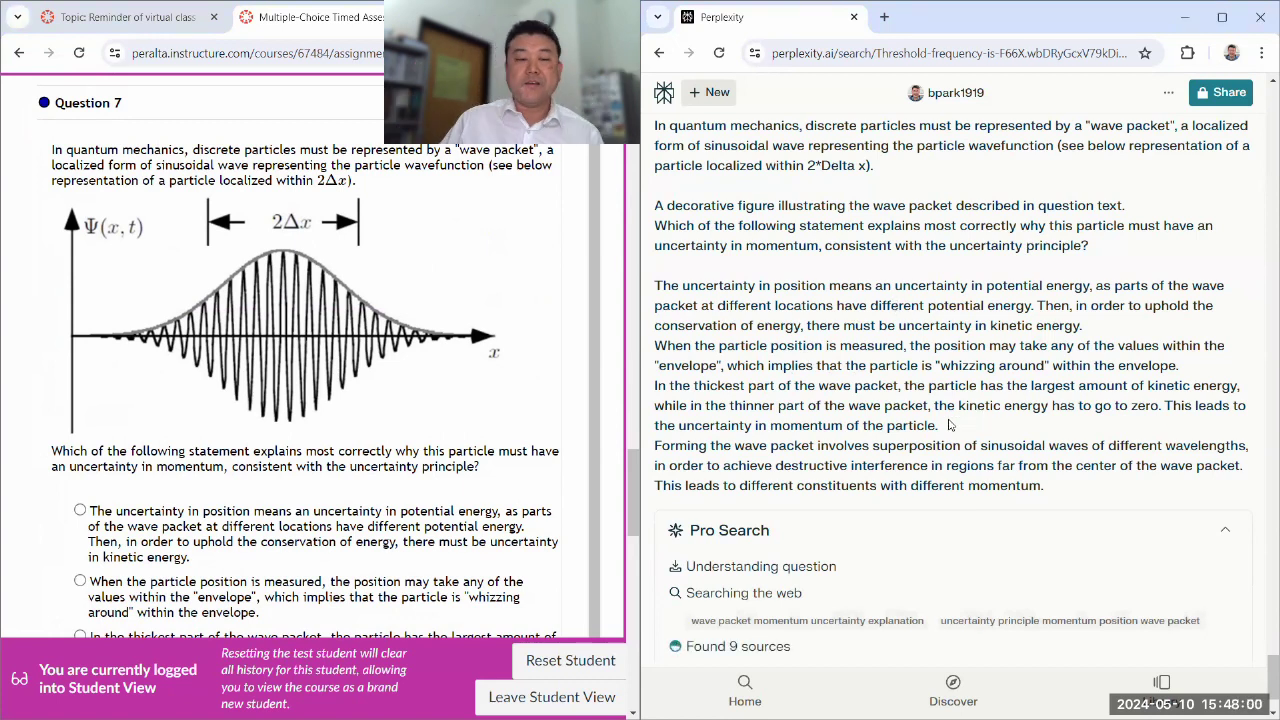
pyautogui.scroll(-1, 917, 400)
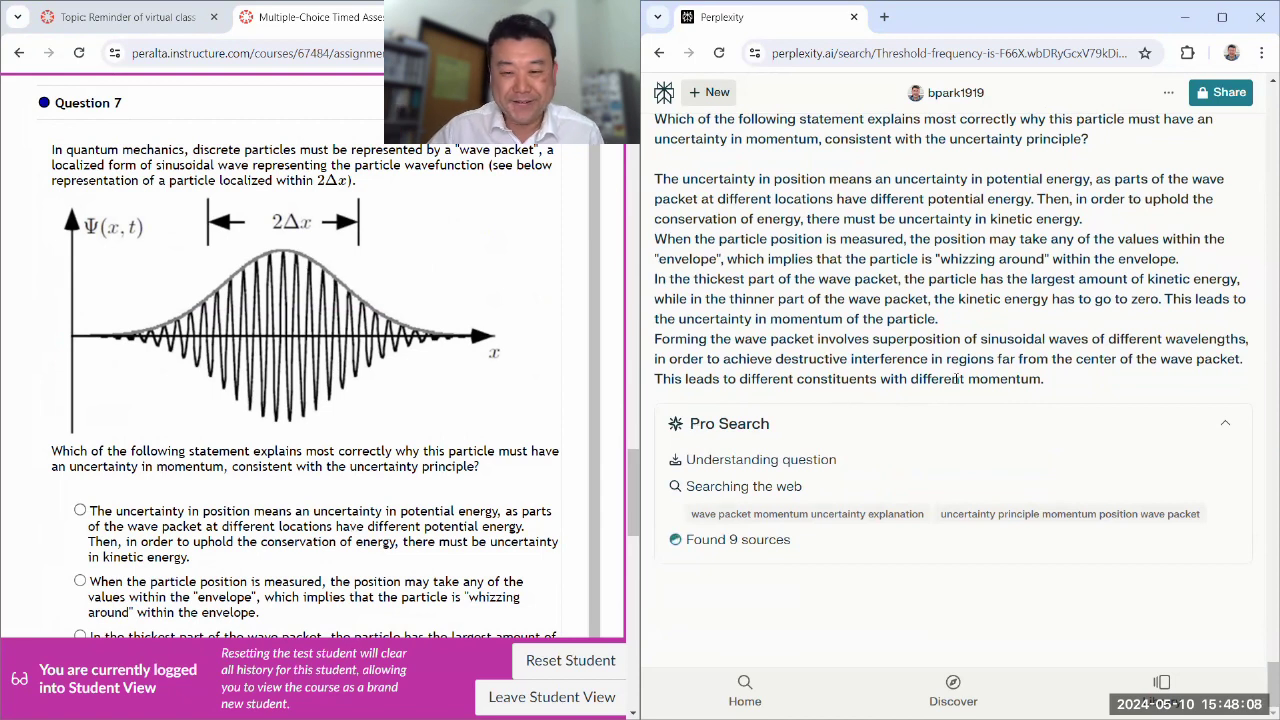
pyautogui.moveTo(945, 368); pyautogui.dragTo(945, 337)
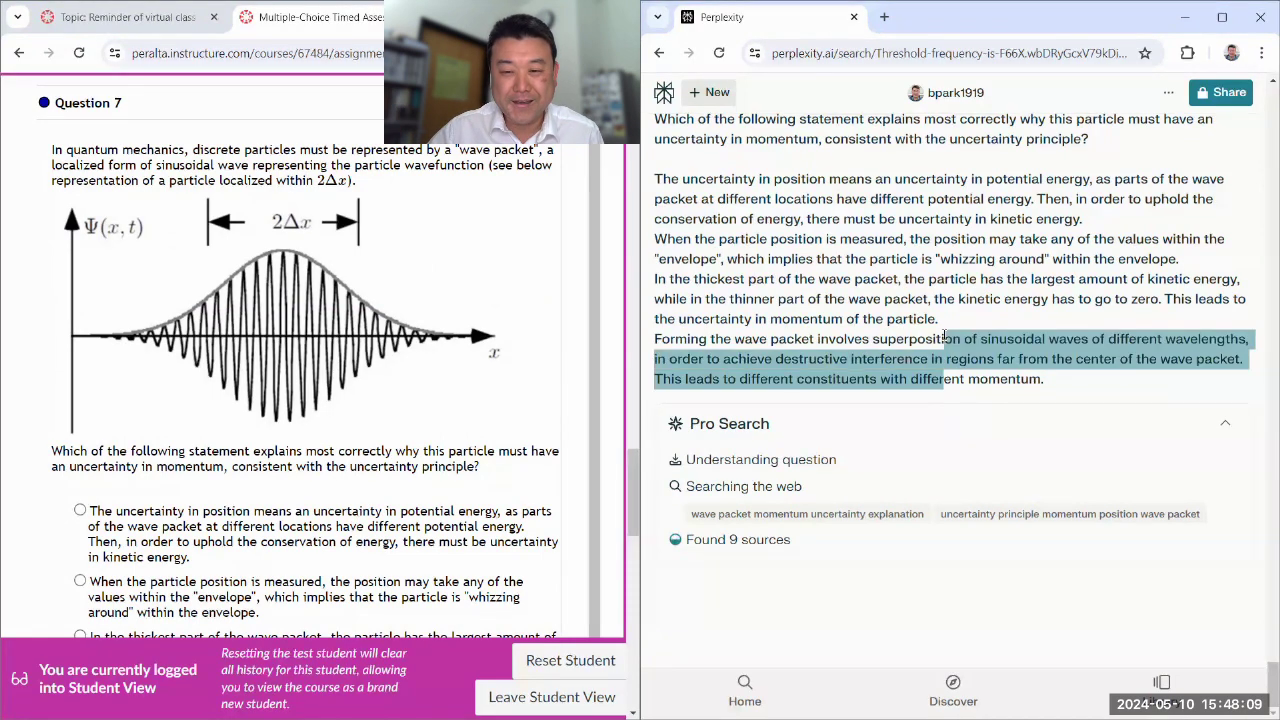
pyautogui.click(896, 318)
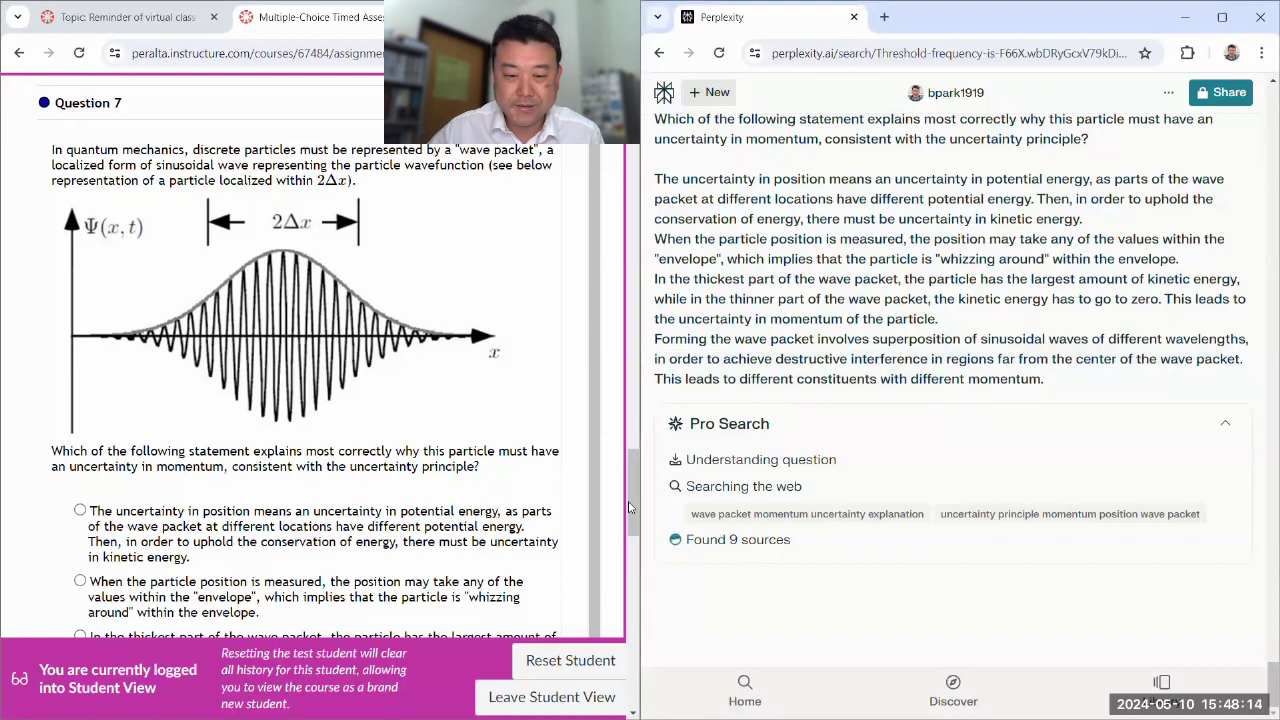
pyautogui.moveTo(630, 508)
pyautogui.mouseDown()
pyautogui.moveTo(626, 200)
pyautogui.moveTo(604, 157)
pyautogui.moveTo(628, 511)
pyautogui.mouseUp()
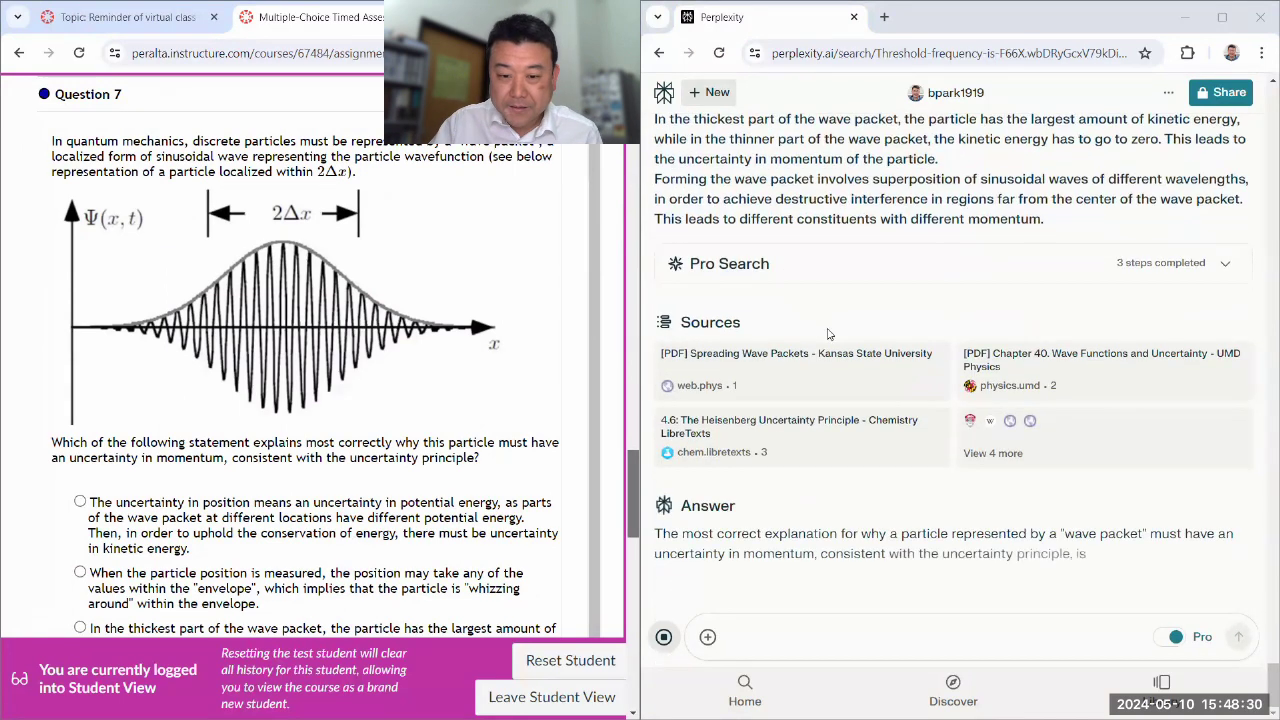
# Answer Question 7 with the choice that forming the wave packet involves superposition of sinusoidal waves of different wavelengths
pyautogui.scroll(-3, 200, 470)
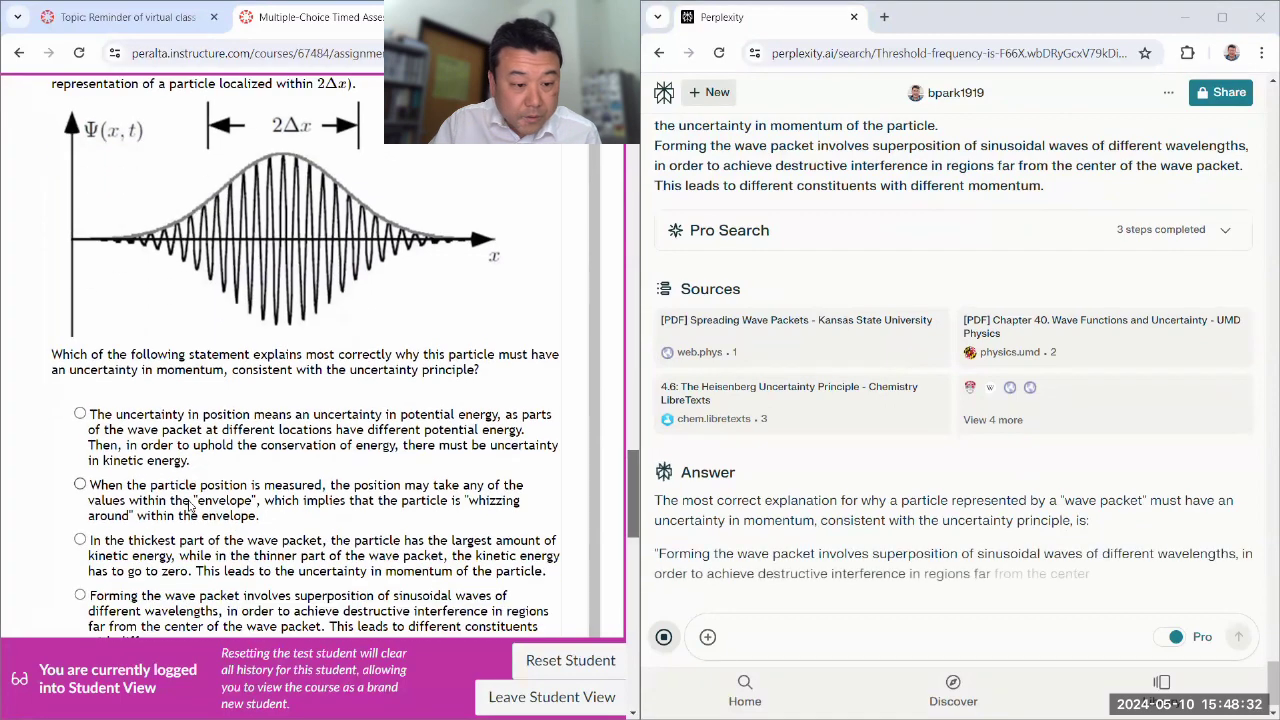
pyautogui.click(310, 457)
pyautogui.scroll(-1, 310, 457)
# Copy Question 8 with its four answer choices and paste it as a Perplexity follow-up
pyautogui.scroll(-3, 310, 457)
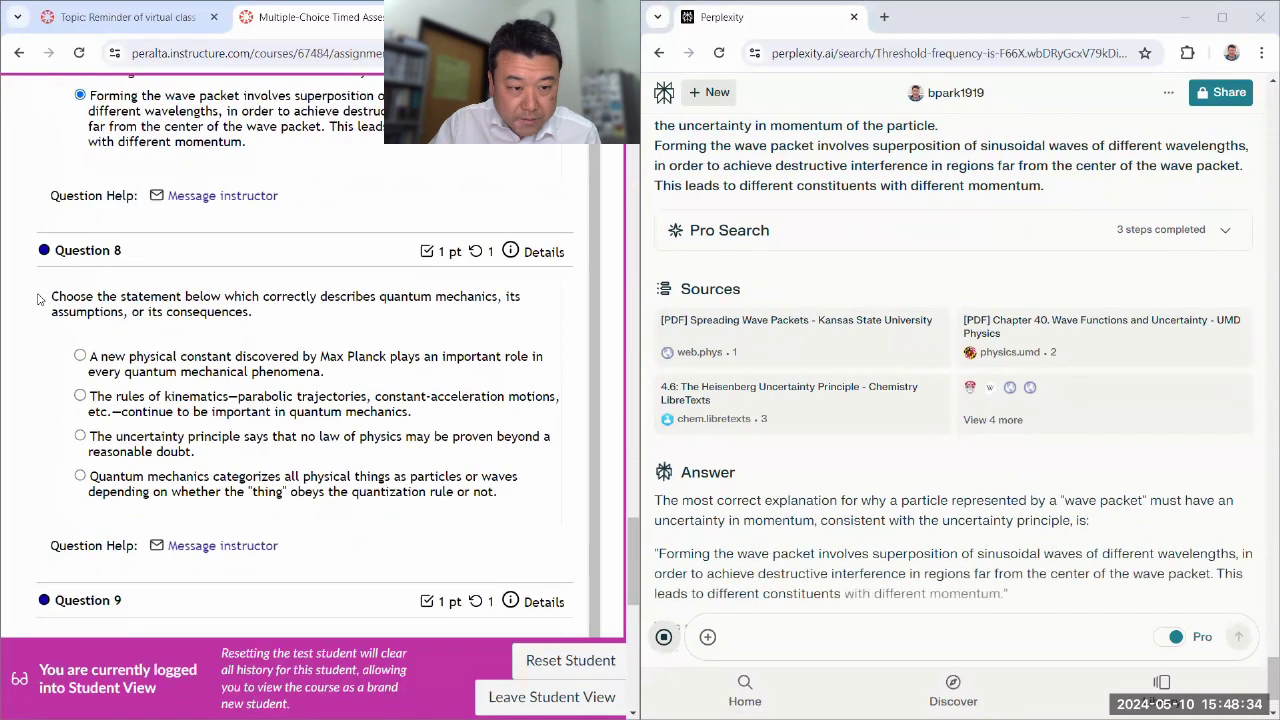
pyautogui.moveTo(42, 296); pyautogui.dragTo(531, 500)
pyautogui.hotkey('ctrl', 'c')
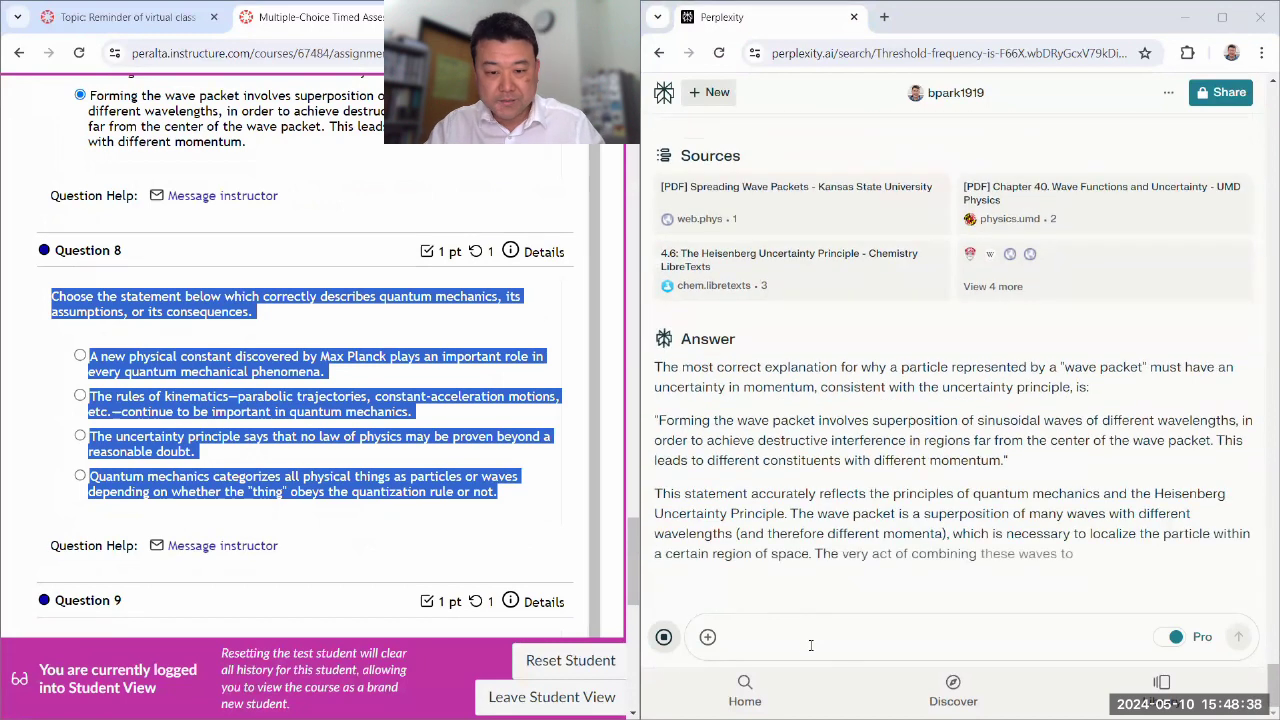
pyautogui.click(805, 638)
pyautogui.hotkey('ctrl', 'v')
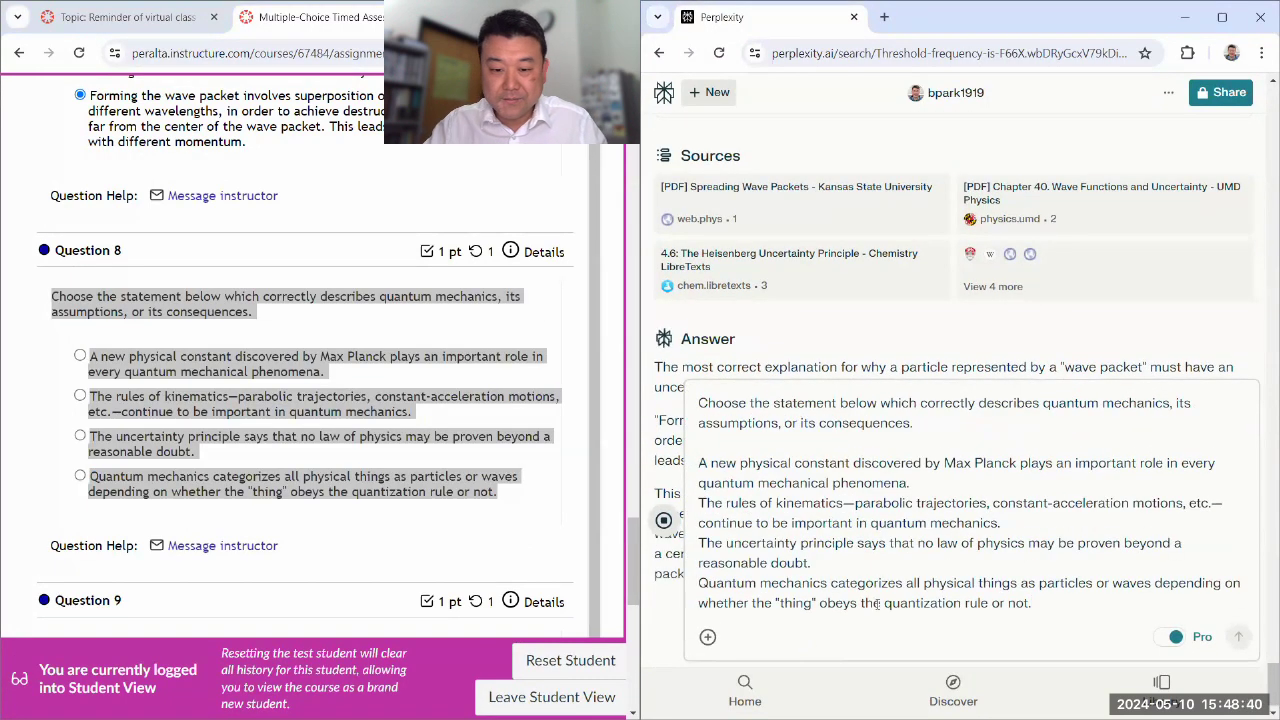
# Check the timer at the start of the assessment, then submit the Question 8 follow-up to Perplexity
pyautogui.scroll(-2, 586, 583)
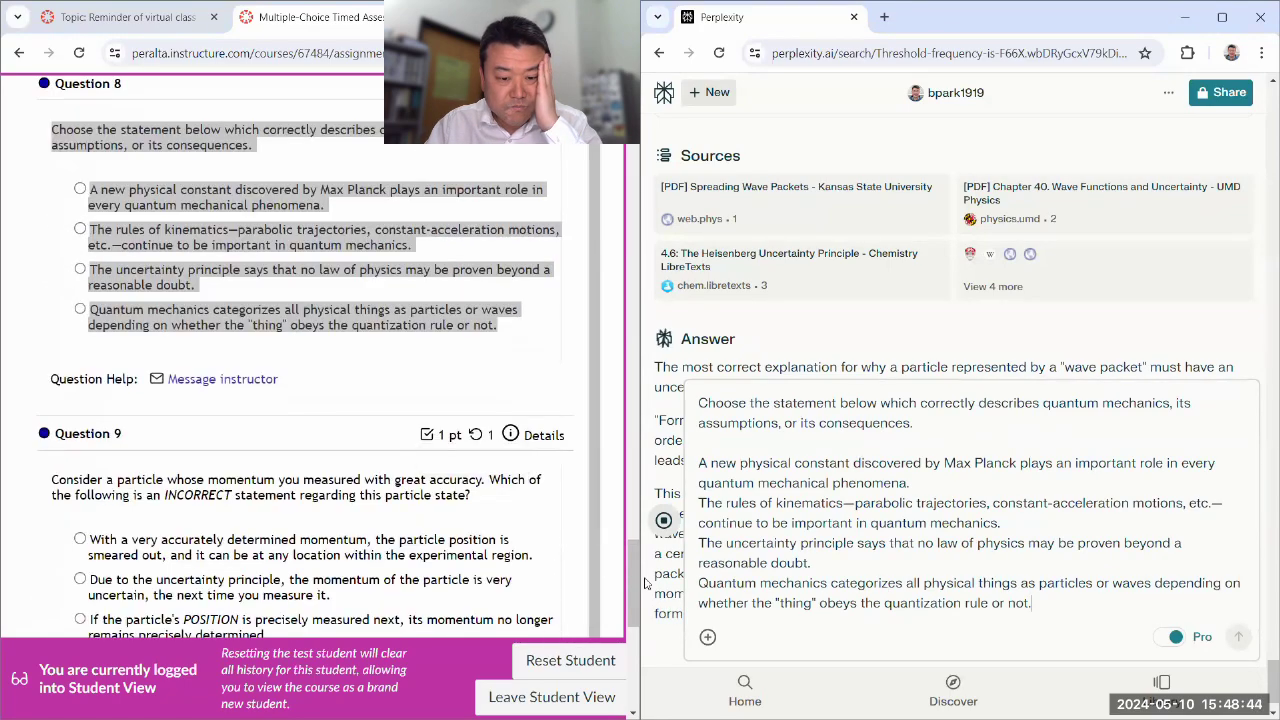
pyautogui.scroll(15, 636, 582)
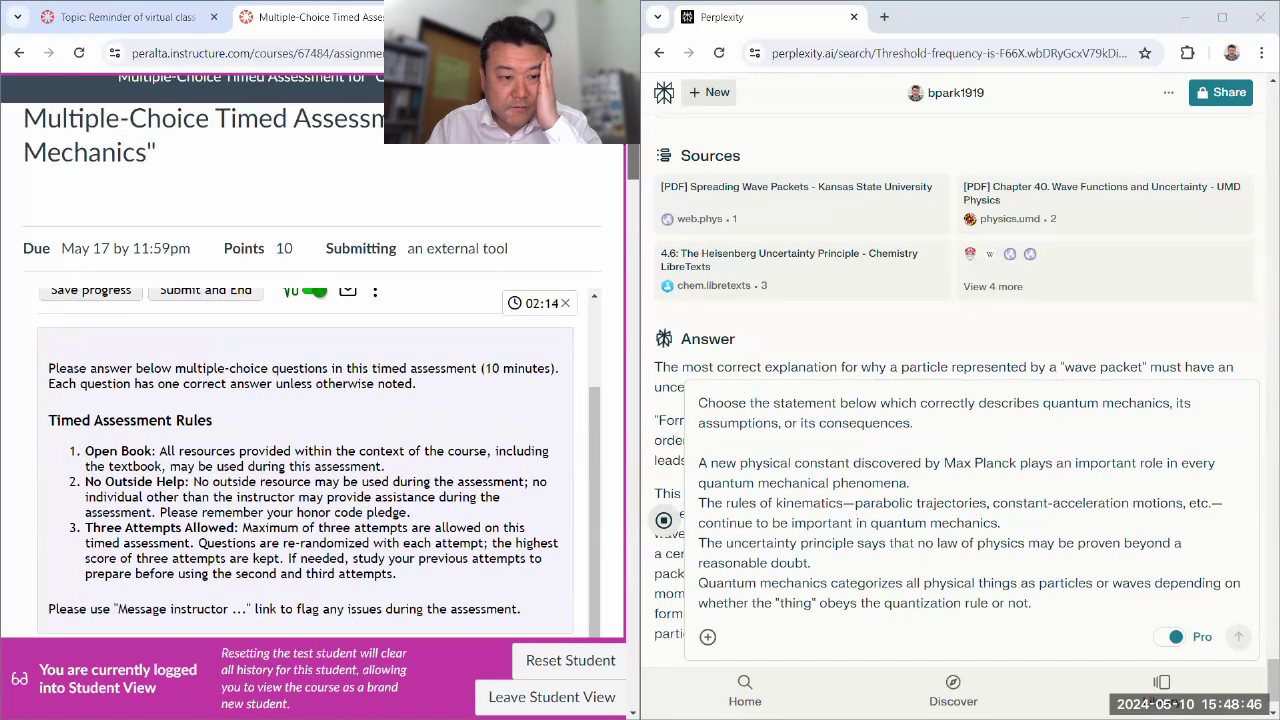
pyautogui.scroll(-15, 631, 579)
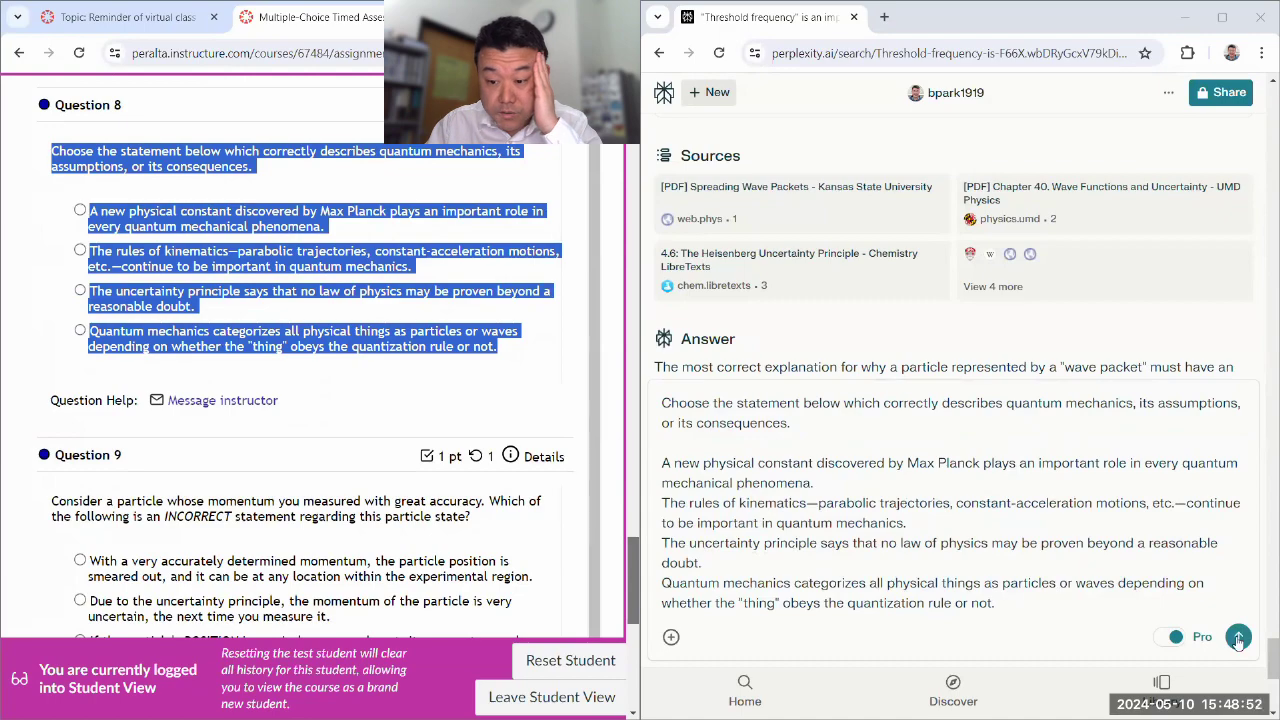
pyautogui.click(1238, 638)
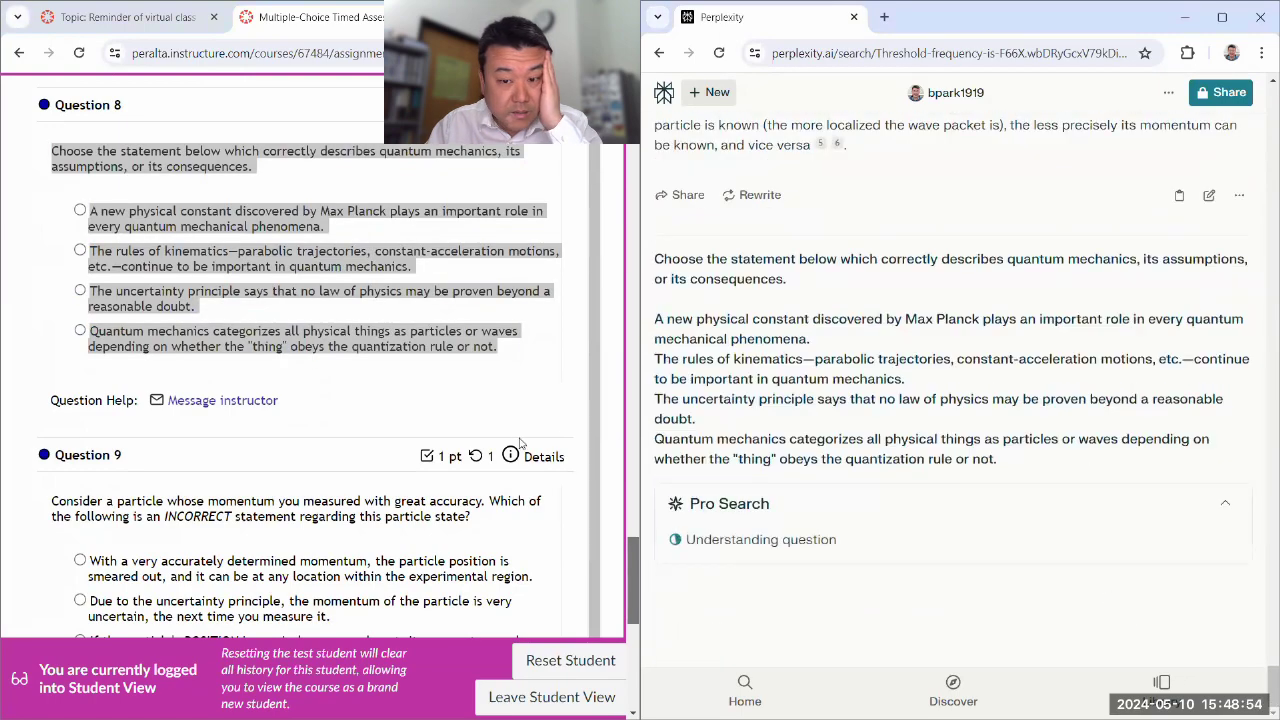
# Copy the text of Question 9 together with its four answer choices
pyautogui.moveTo(631, 569); pyautogui.dragTo(632, 599)
pyautogui.click(165, 311)
pyautogui.moveTo(165, 311); pyautogui.dragTo(400, 468)
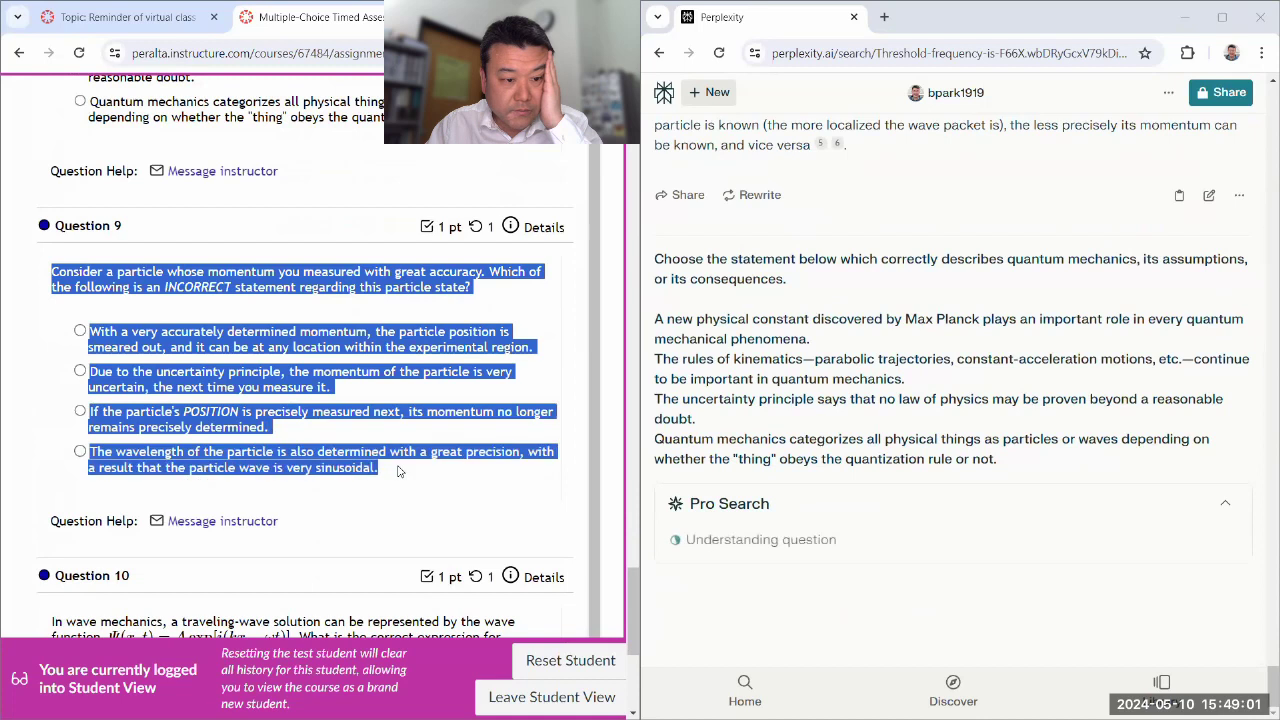
pyautogui.rightClick(352, 338)
pyautogui.click(393, 362)
# Check the assessment timer and study Question 9, highlighting the choice about the momentum being very uncertain at the next measurement
pyautogui.scroll(5, 516, 302)
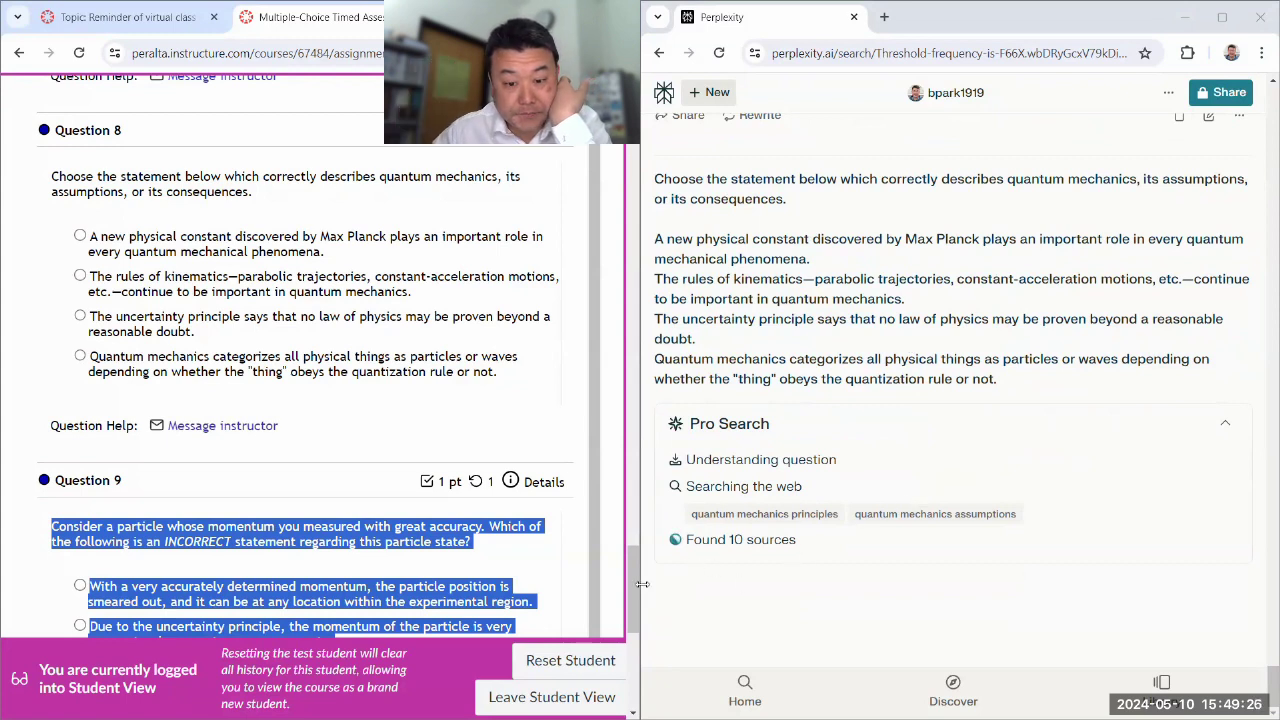
pyautogui.scroll(2, 632, 597)
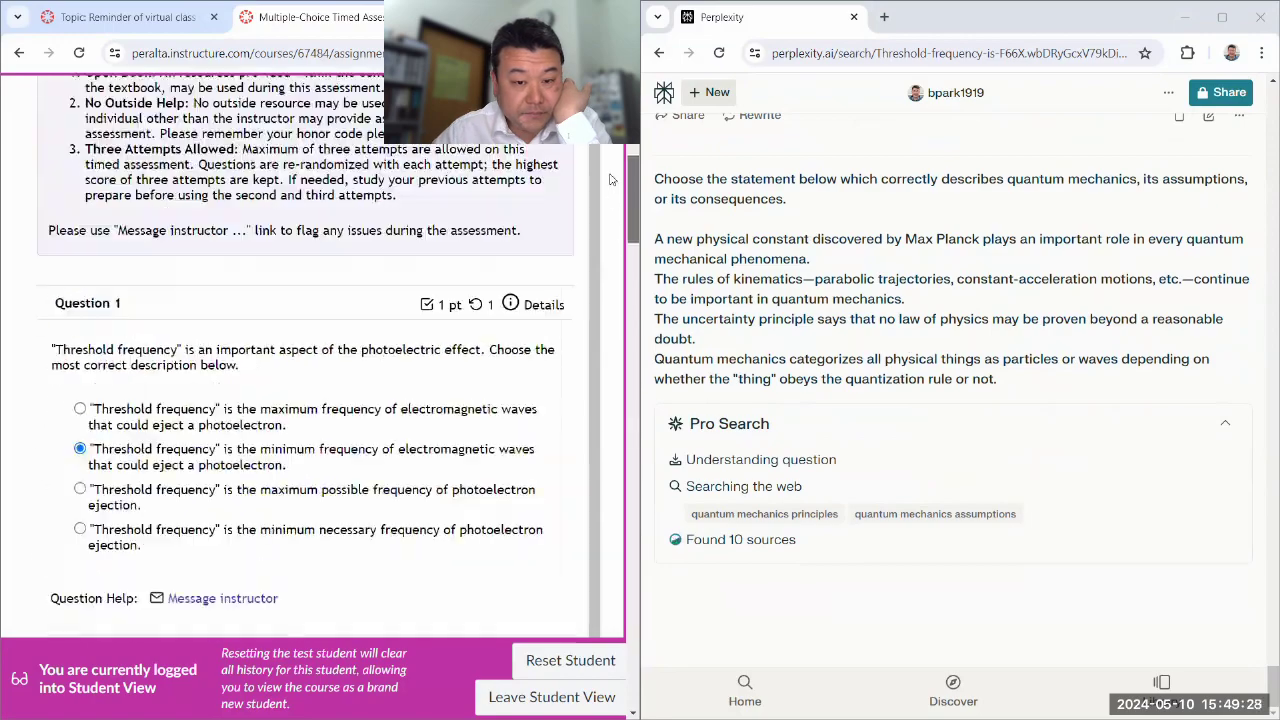
pyautogui.scroll(4, 610, 175)
pyautogui.moveTo(610, 153); pyautogui.dragTo(621, 650)
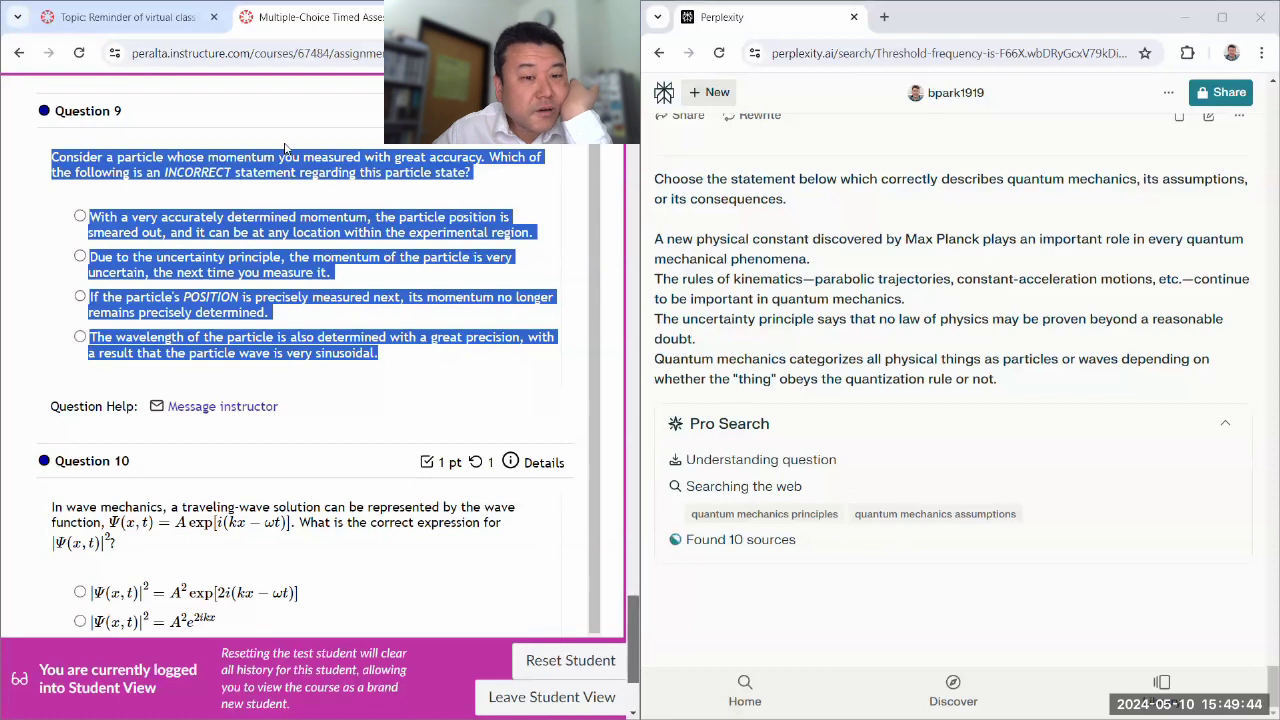
pyautogui.click(241, 150)
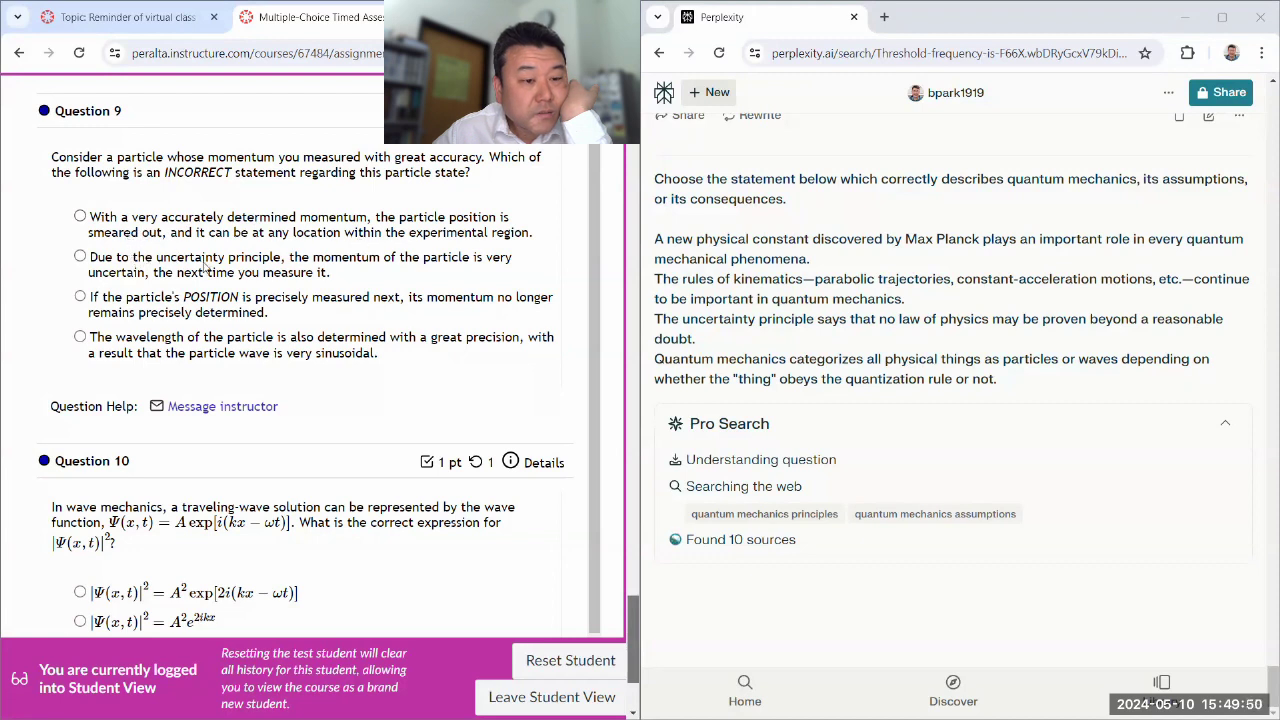
pyautogui.moveTo(345, 275); pyautogui.dragTo(92, 260)
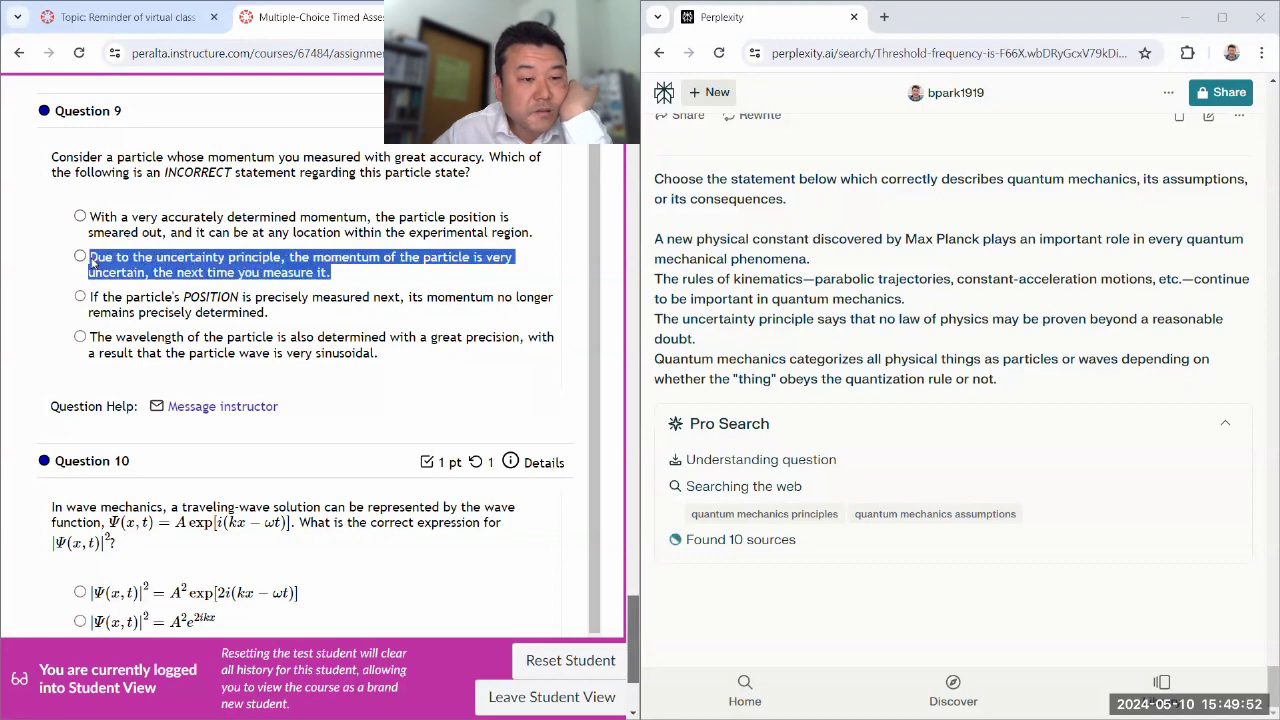
pyautogui.click(191, 186)
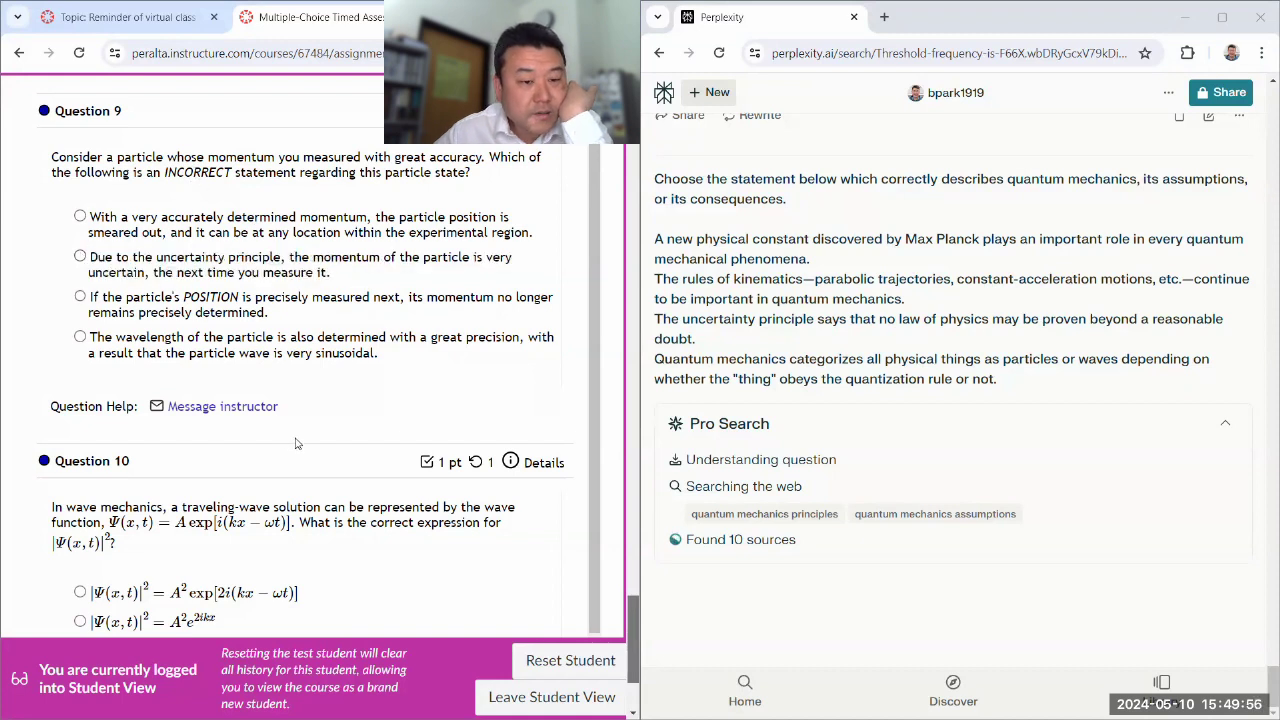
# Answer Question 10 with |Ψ(x,t)|² = |A|²
pyautogui.scroll(-1, 295, 443)
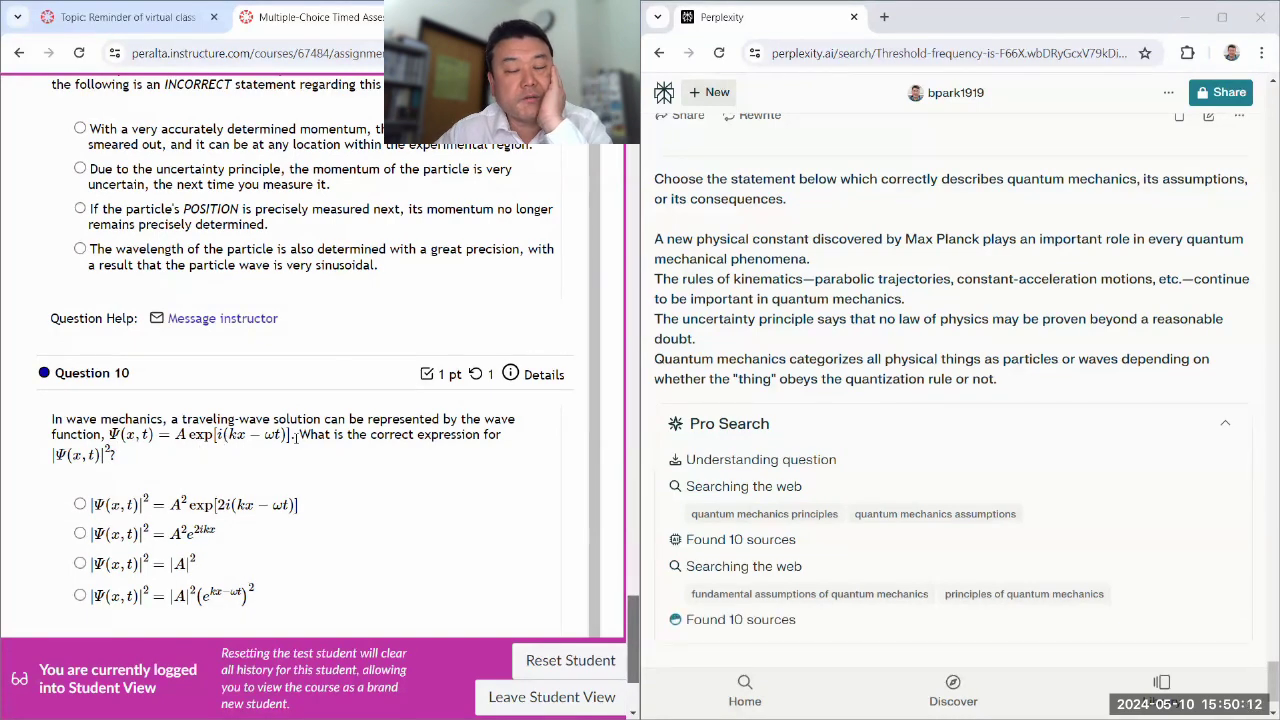
pyautogui.scroll(-2, 400, 468)
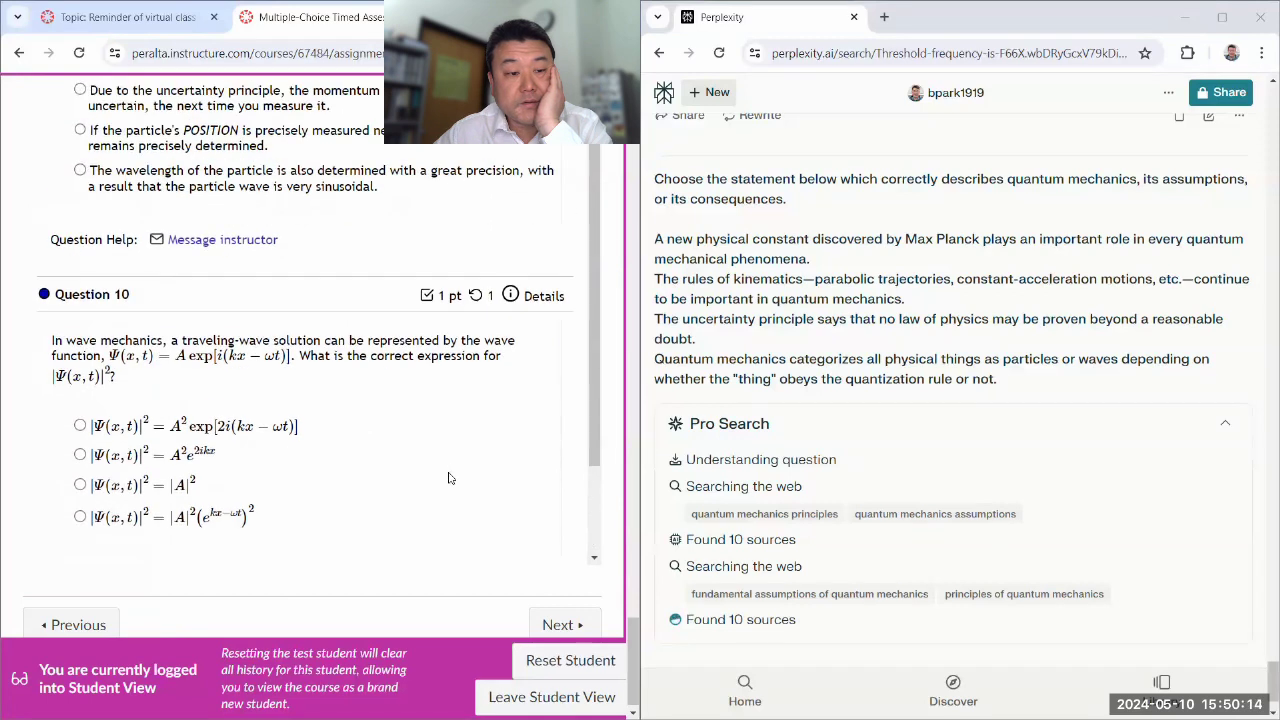
pyautogui.scroll(3, 546, 494)
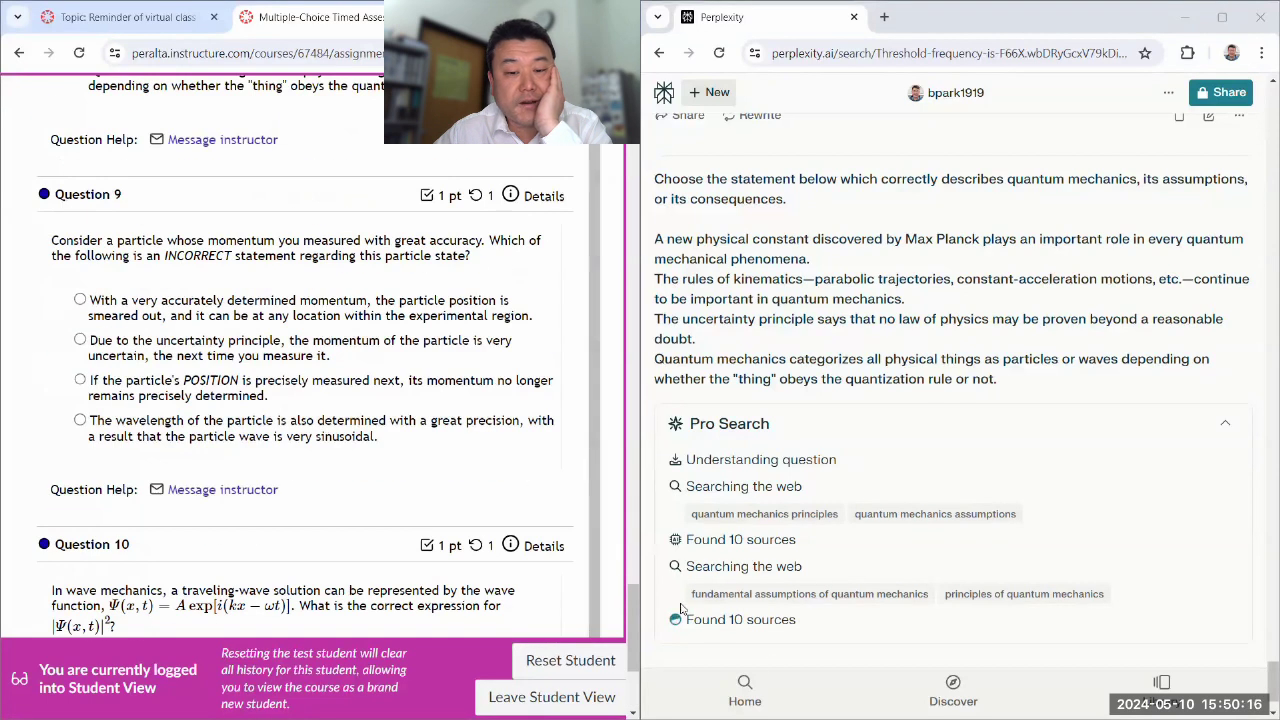
pyautogui.moveTo(640, 625); pyautogui.dragTo(638, 680)
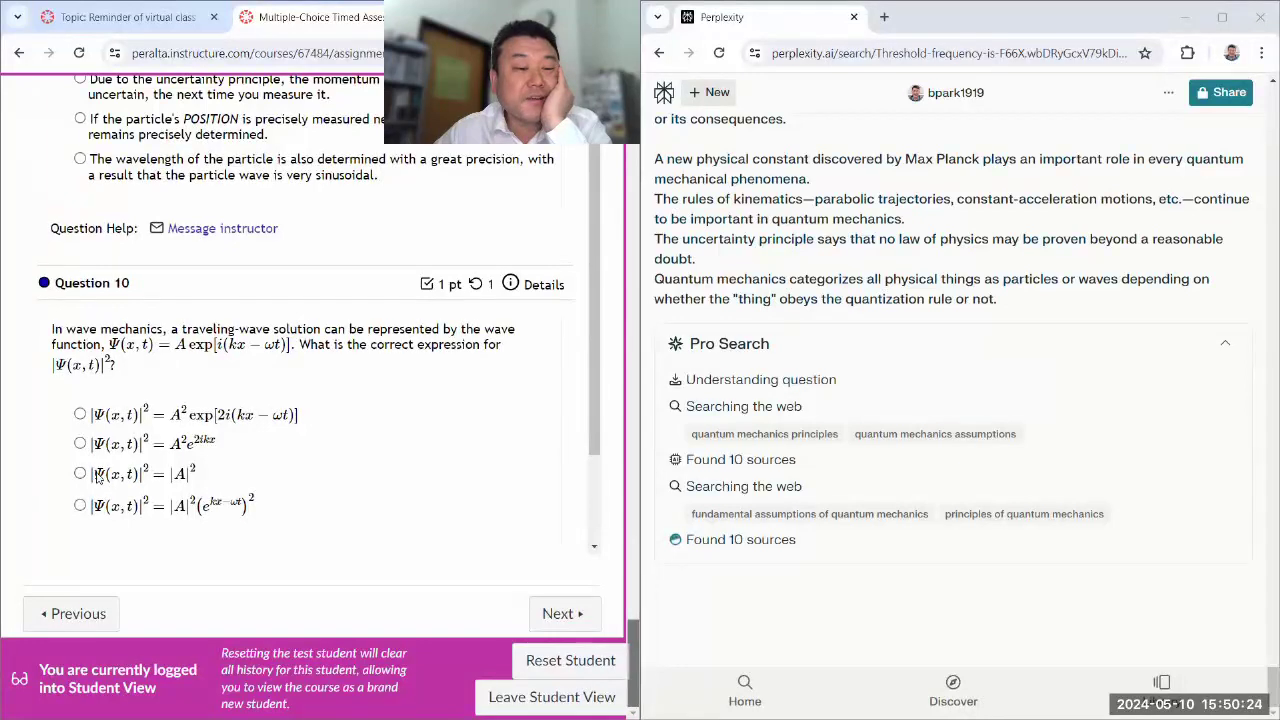
pyautogui.scroll(3, 430, 430)
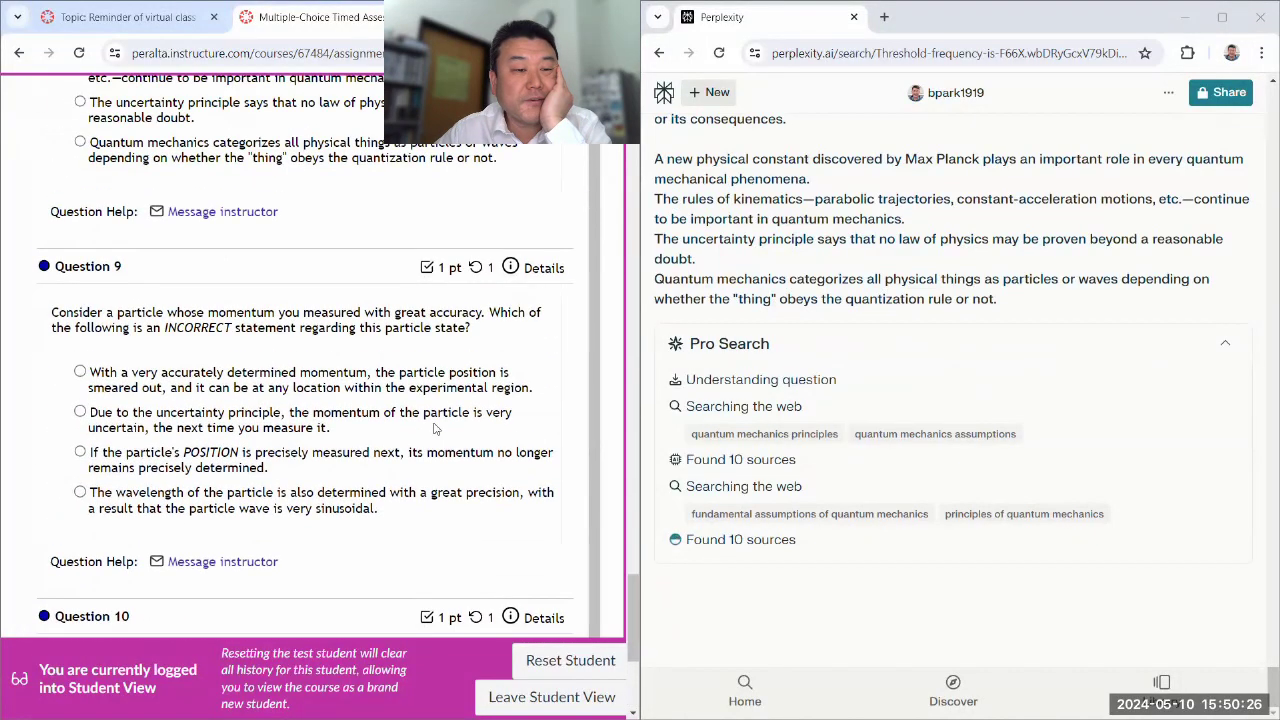
pyautogui.scroll(-3, 440, 426)
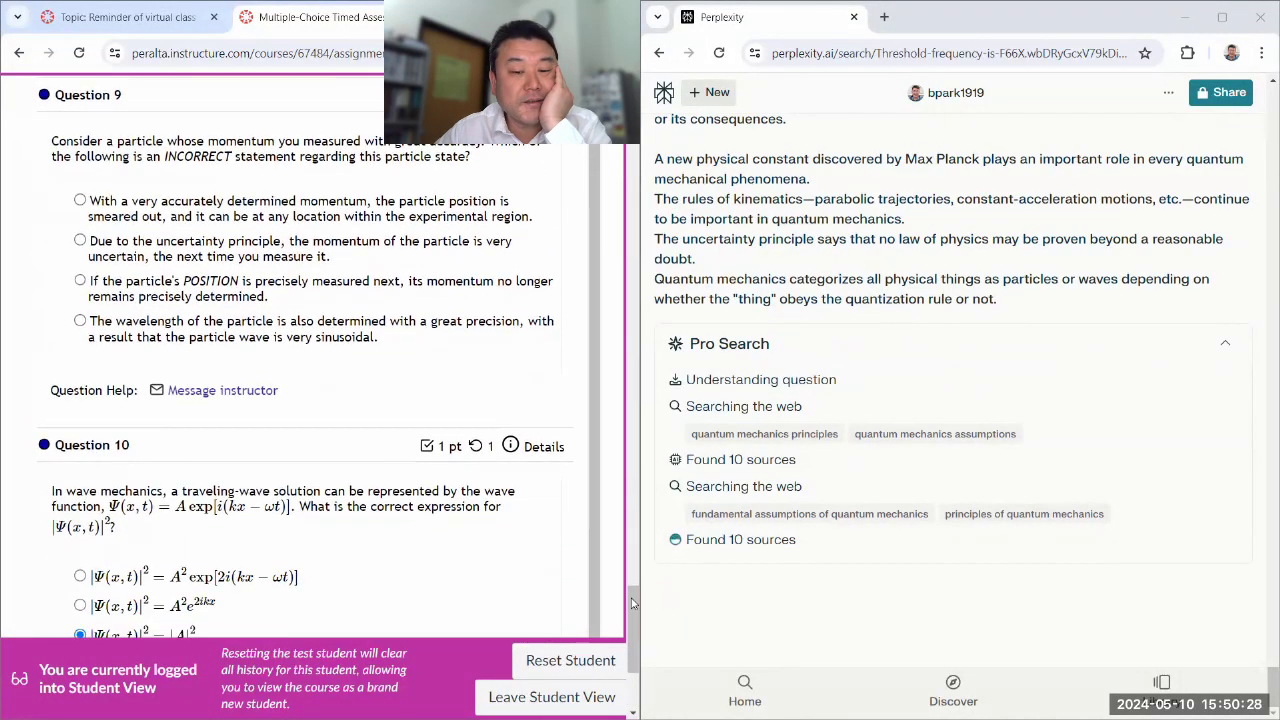
# Review Questions 8 and 9 and answer Question 9 with the choice that the momentum is very uncertain the next time it is measured
pyautogui.moveTo(632, 602); pyautogui.dragTo(646, 554)
pyautogui.scroll(-4, 613, 540)
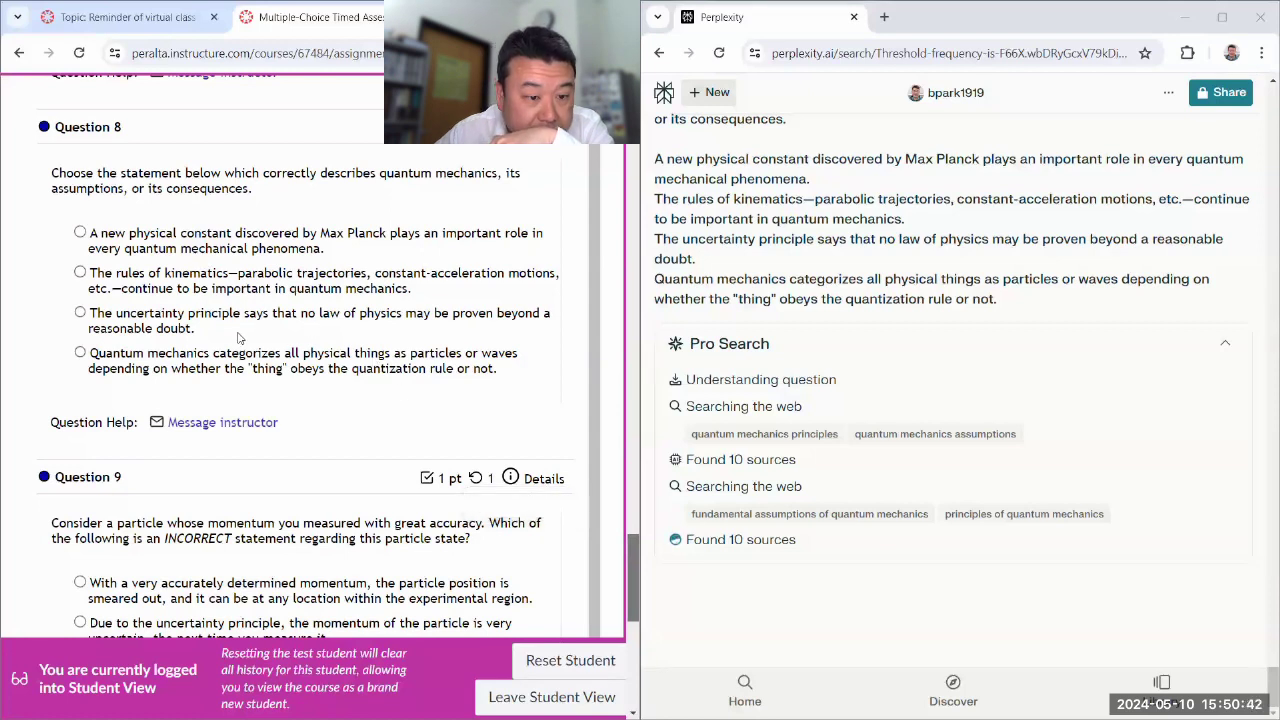
pyautogui.scroll(3, 241, 345)
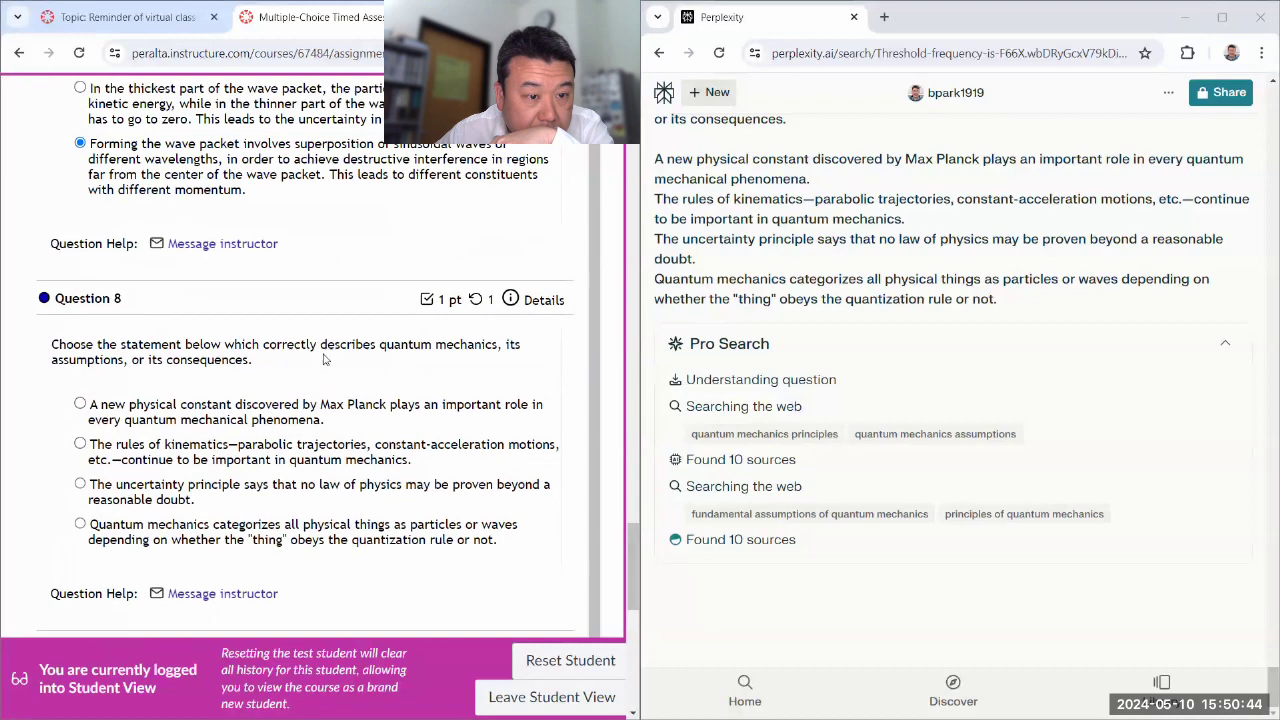
pyautogui.scroll(-6, 321, 355)
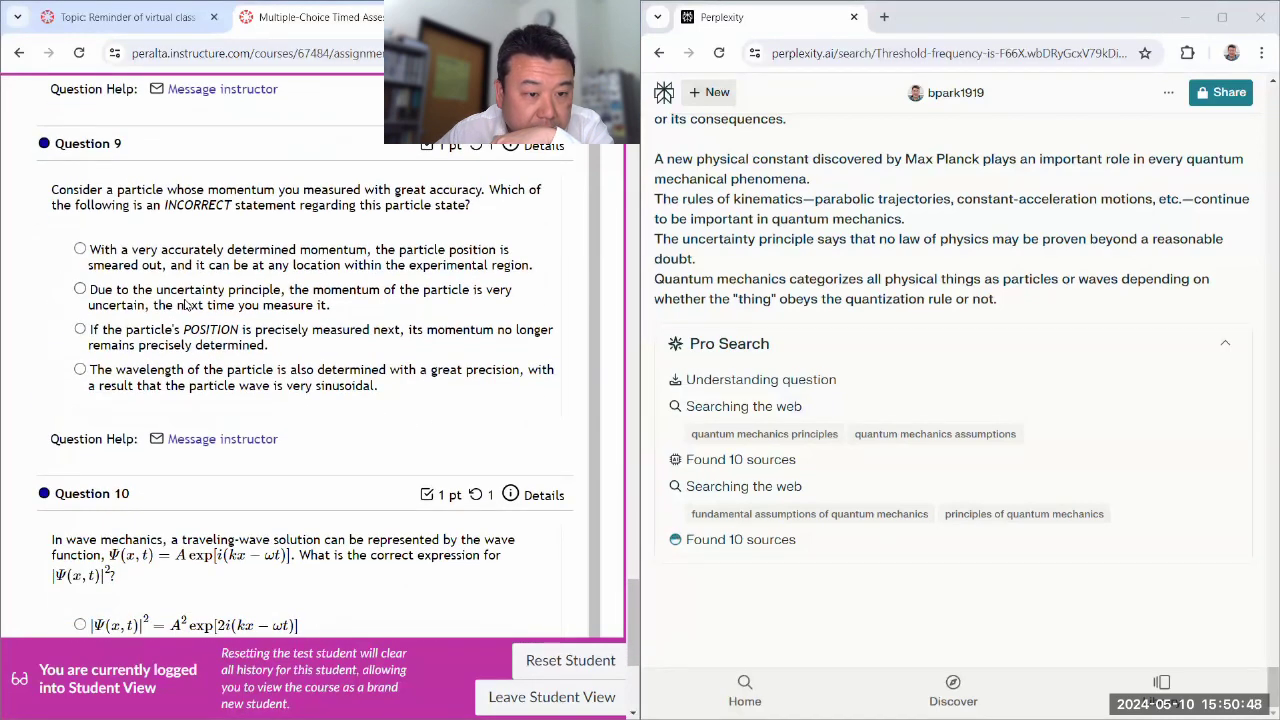
pyautogui.click(284, 298)
# Reread Question 8 and Perplexity's reply to it, highlighting the statement on Max Planck's constant and reading the explanations of the other choices
pyautogui.scroll(5, 385, 290)
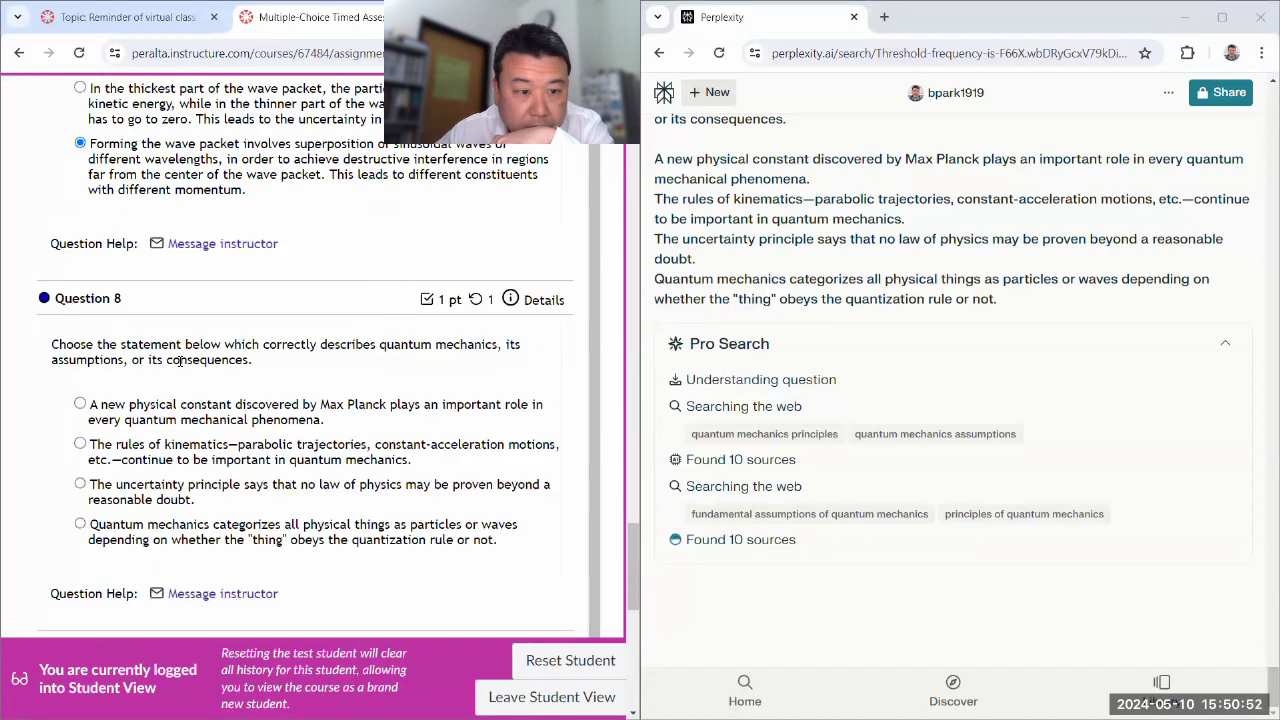
pyautogui.scroll(-1, 181, 362)
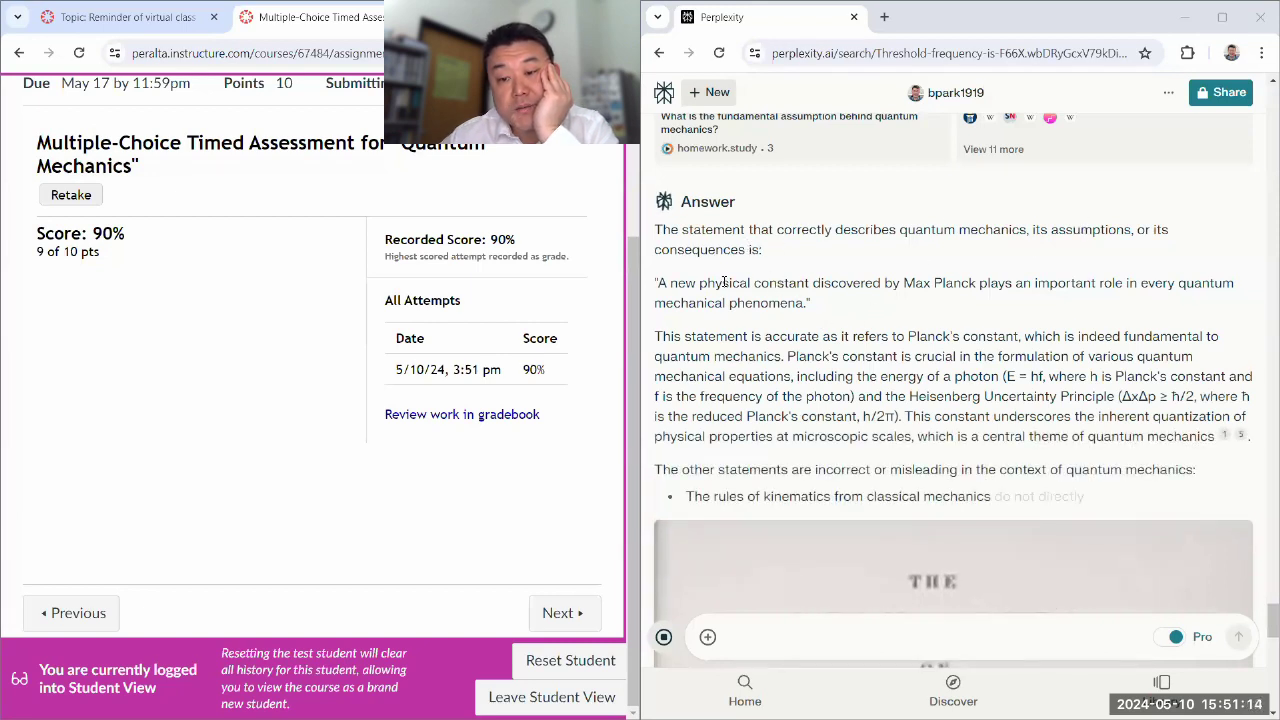
pyautogui.moveTo(655, 283); pyautogui.dragTo(829, 311)
pyautogui.click(828, 311)
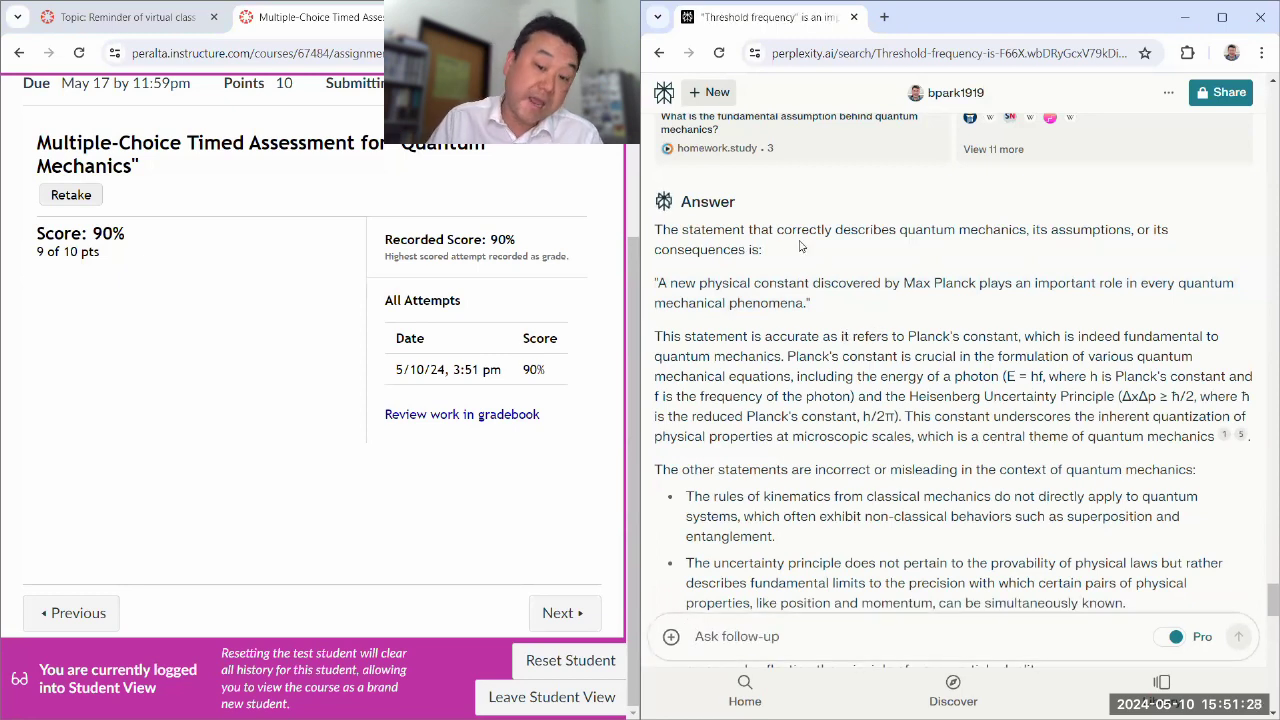
pyautogui.moveTo(661, 275); pyautogui.dragTo(862, 316)
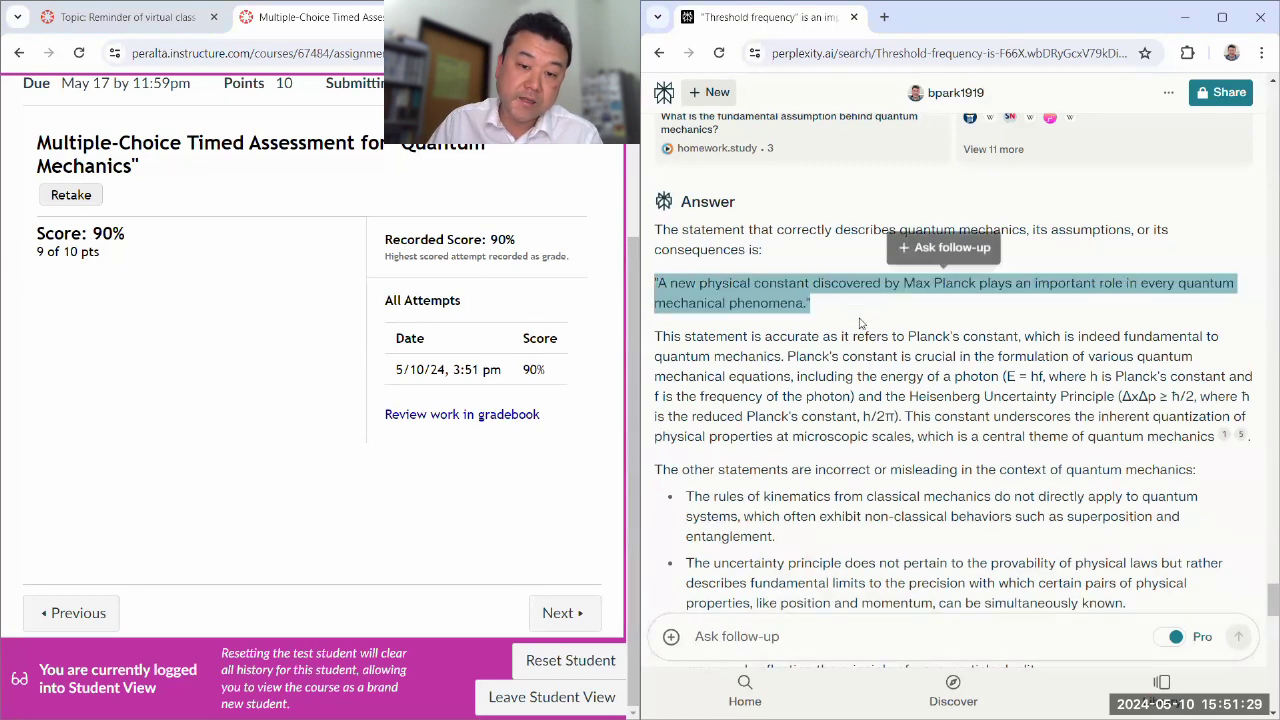
pyautogui.click(857, 412)
pyautogui.scroll(-3, 903, 434)
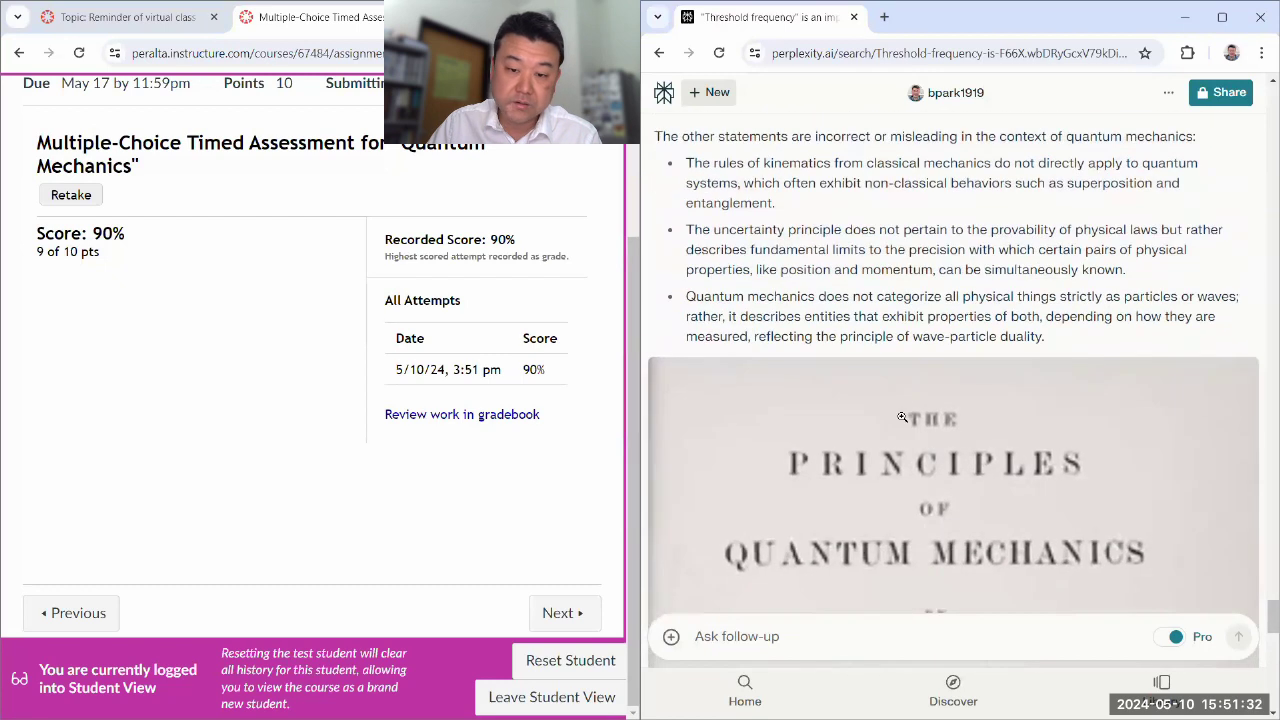
# Open the attempt's work review from the gradebook link and highlight the Max Planck choice in Question 8
pyautogui.click(522, 415)
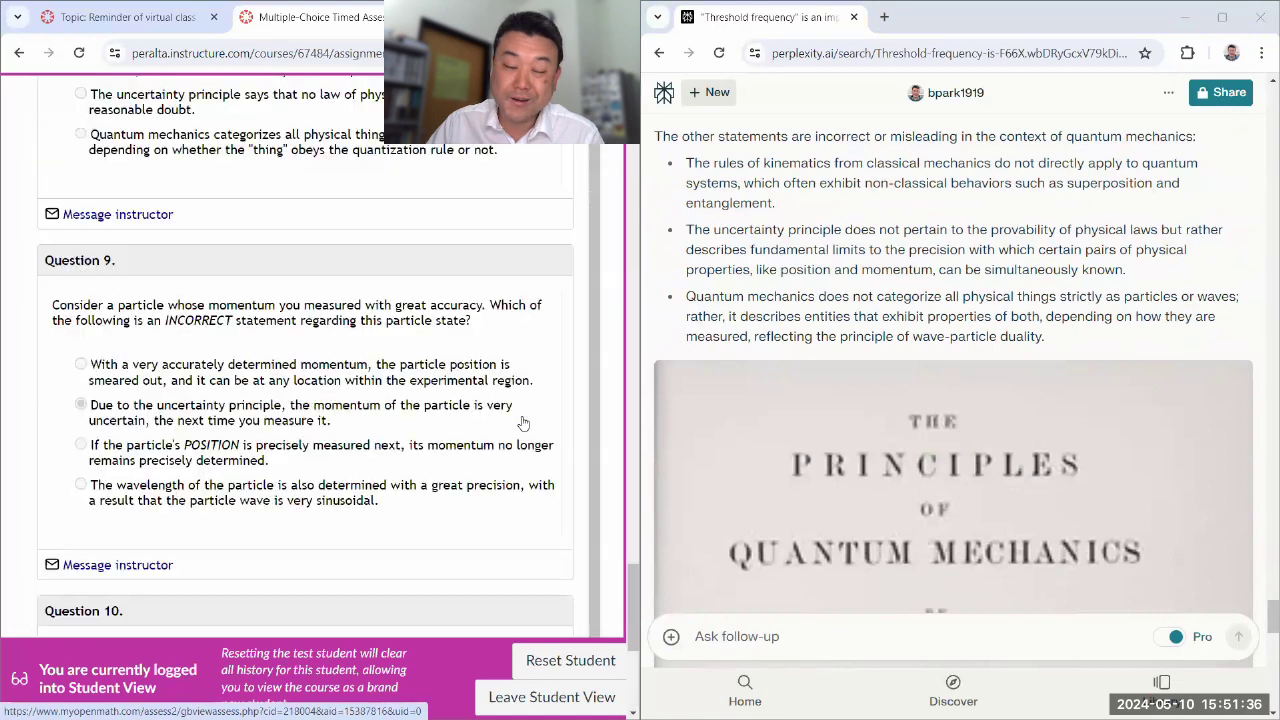
pyautogui.scroll(-1, 390, 393)
pyautogui.scroll(4, 386, 388)
pyautogui.scroll(1, 480, 257)
pyautogui.scroll(-1, 118, 218)
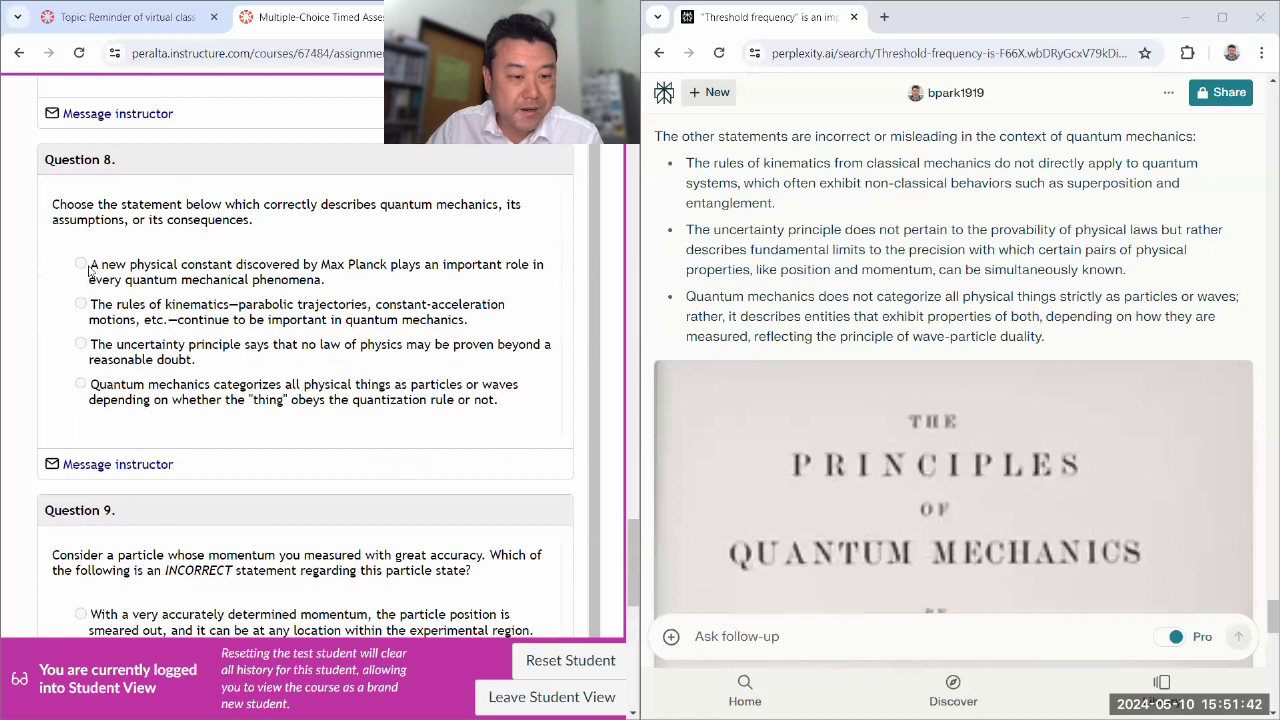
pyautogui.moveTo(90, 268); pyautogui.dragTo(333, 283)
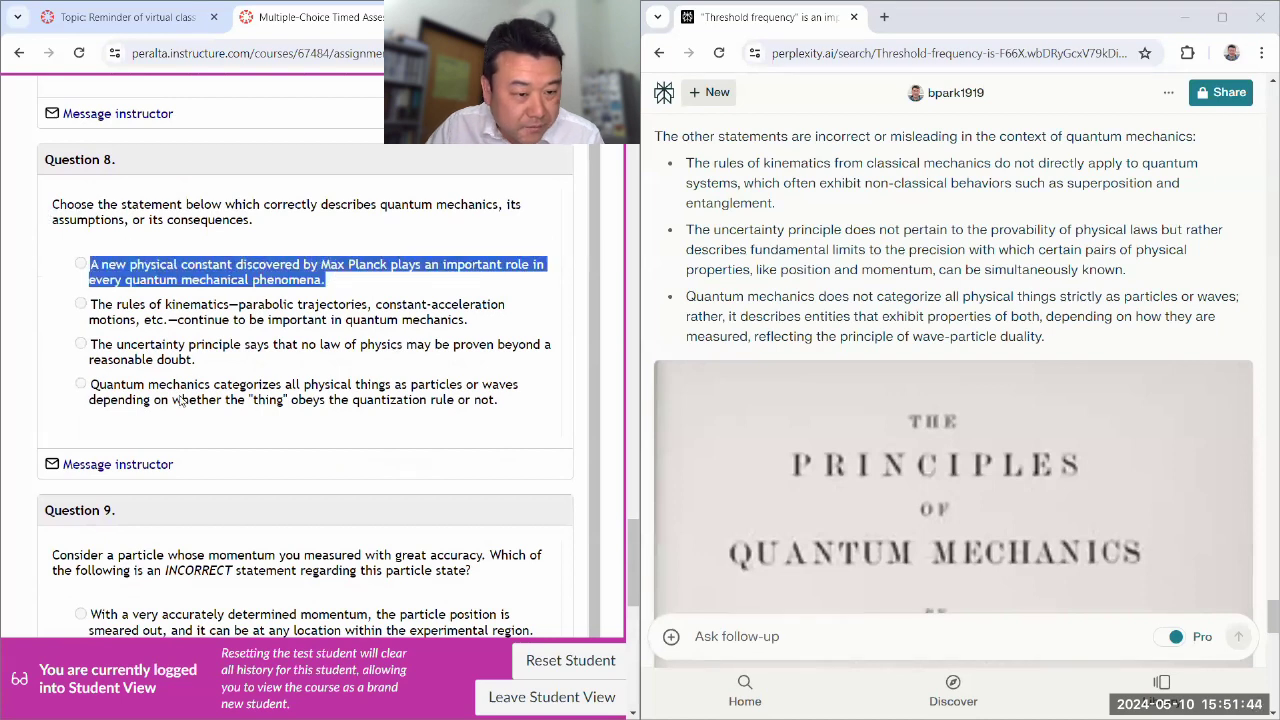
# Compare Perplexity's full explanation for Question 8 with the reviewed question, then clear the text highlight
pyautogui.scroll(3, 776, 277)
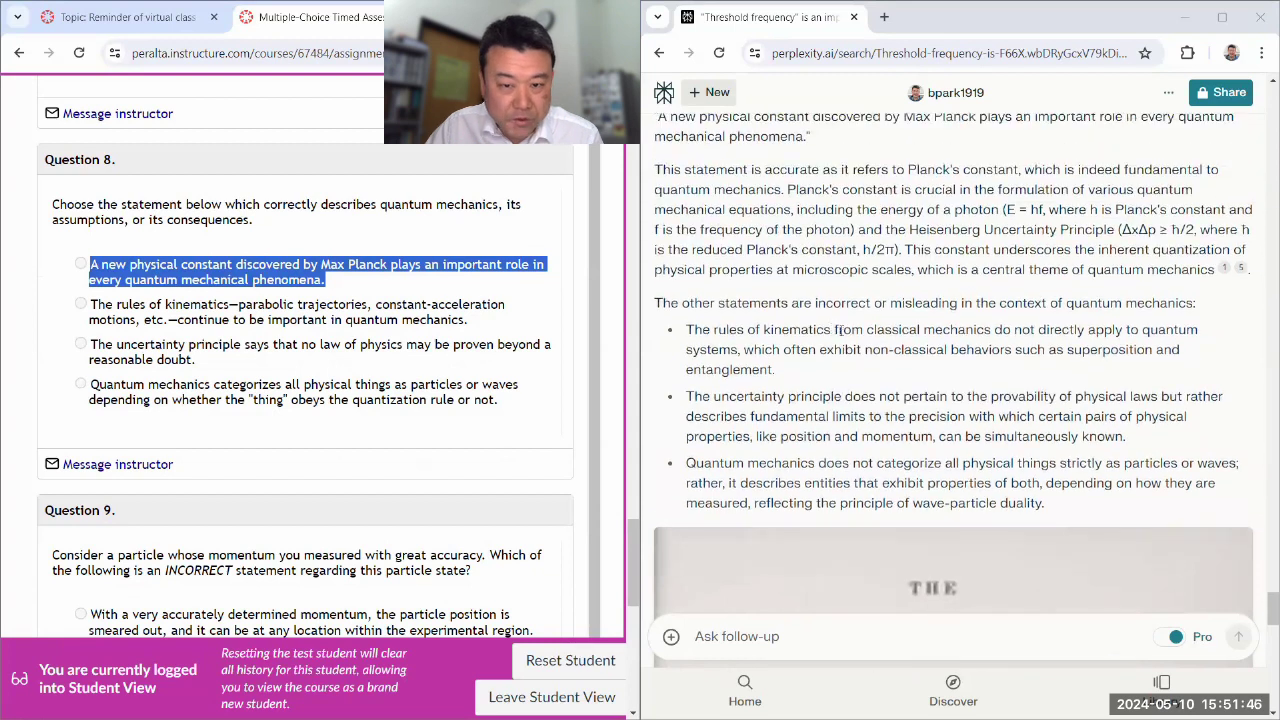
pyautogui.scroll(-1, 843, 336)
pyautogui.click(335, 332)
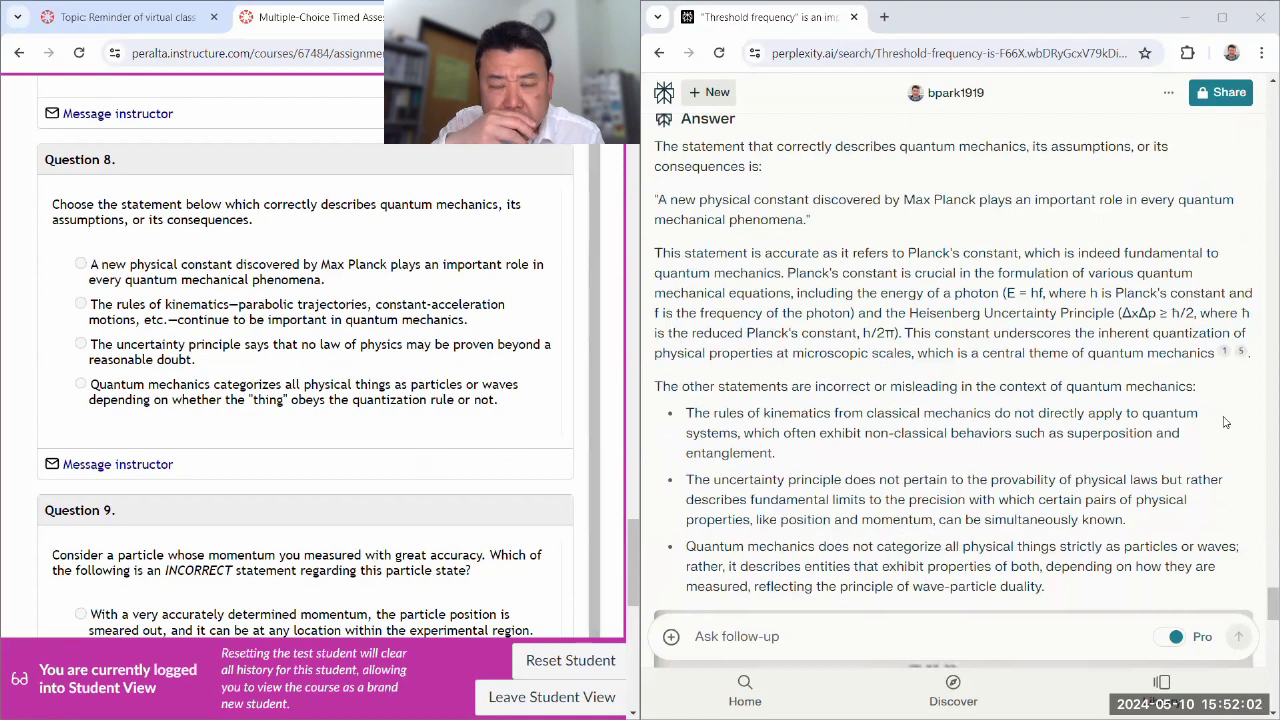
# Check the assessment's score summary, then return to the attempt's work review at Question 8
pyautogui.click(19, 52)
pyautogui.rightClick(388, 318)
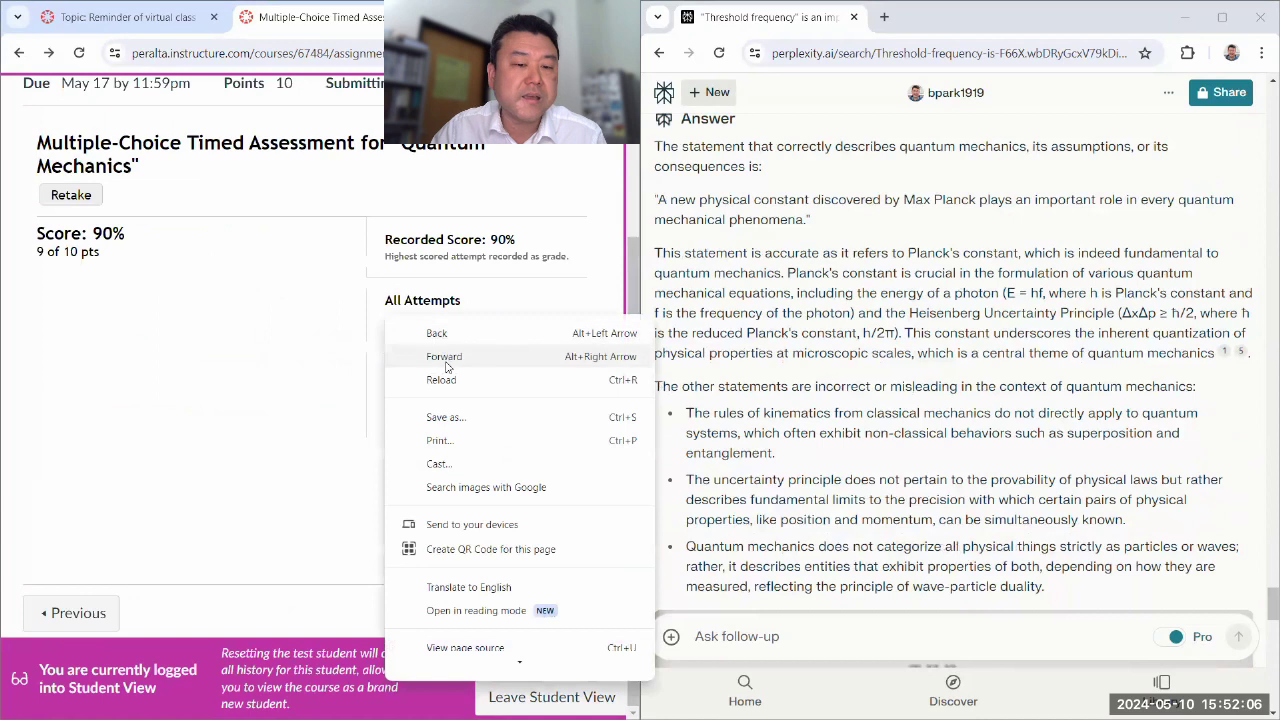
pyautogui.click(444, 357)
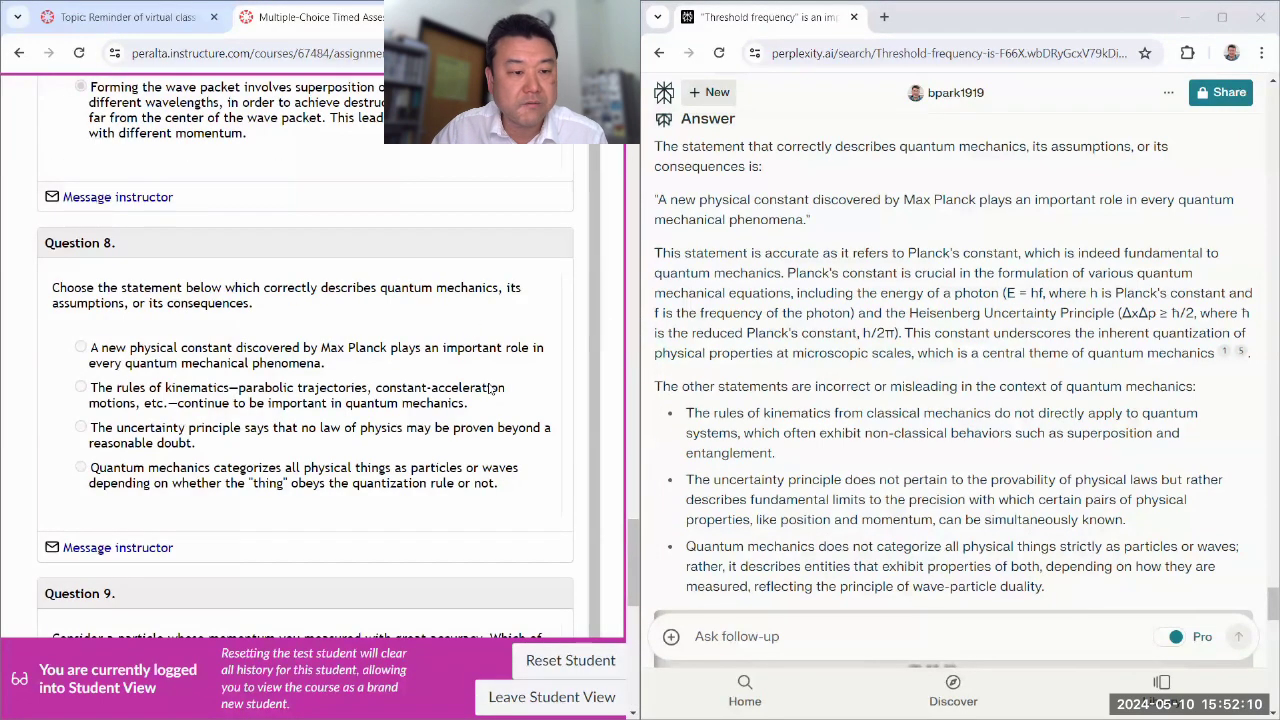
# Go back to the start of the Perplexity thread, leave it, and reopen the "Threshold frequency" thread from the library
pyautogui.moveTo(1270, 603); pyautogui.dragTo(1270, 205)
pyautogui.scroll(10, 1150, 100)
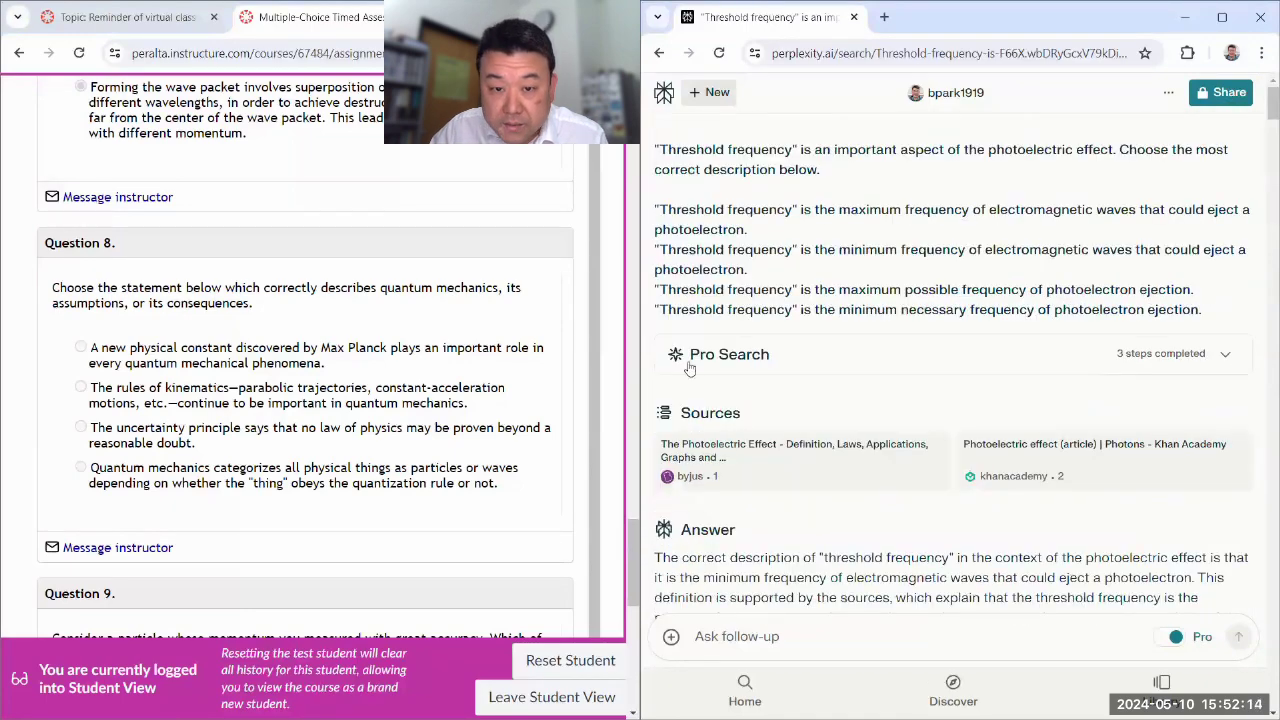
pyautogui.click(745, 690)
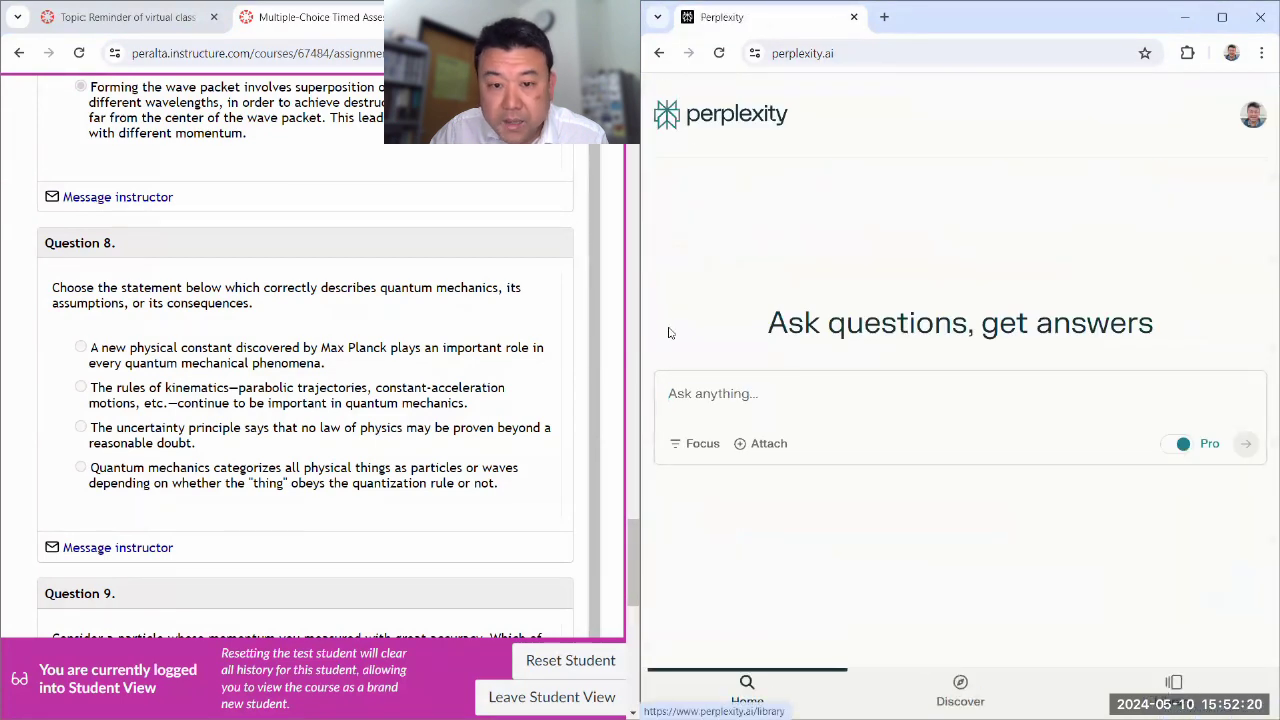
pyautogui.click(1174, 685)
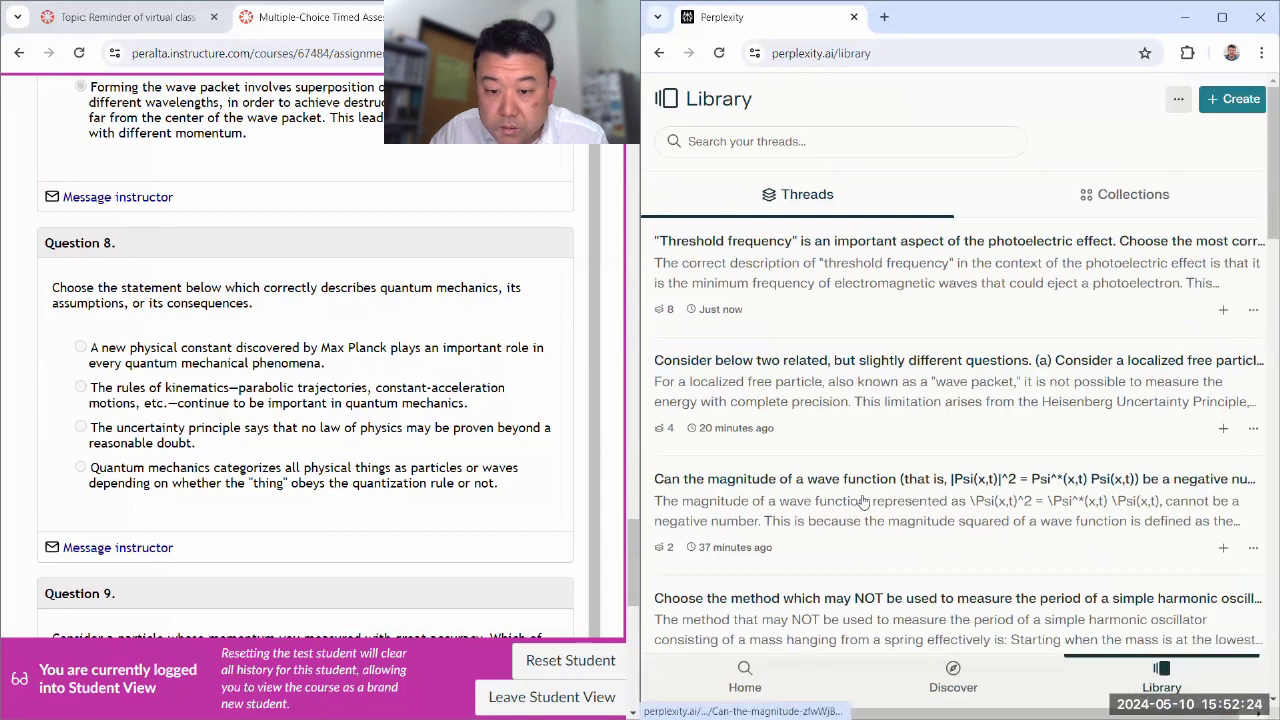
pyautogui.click(800, 256)
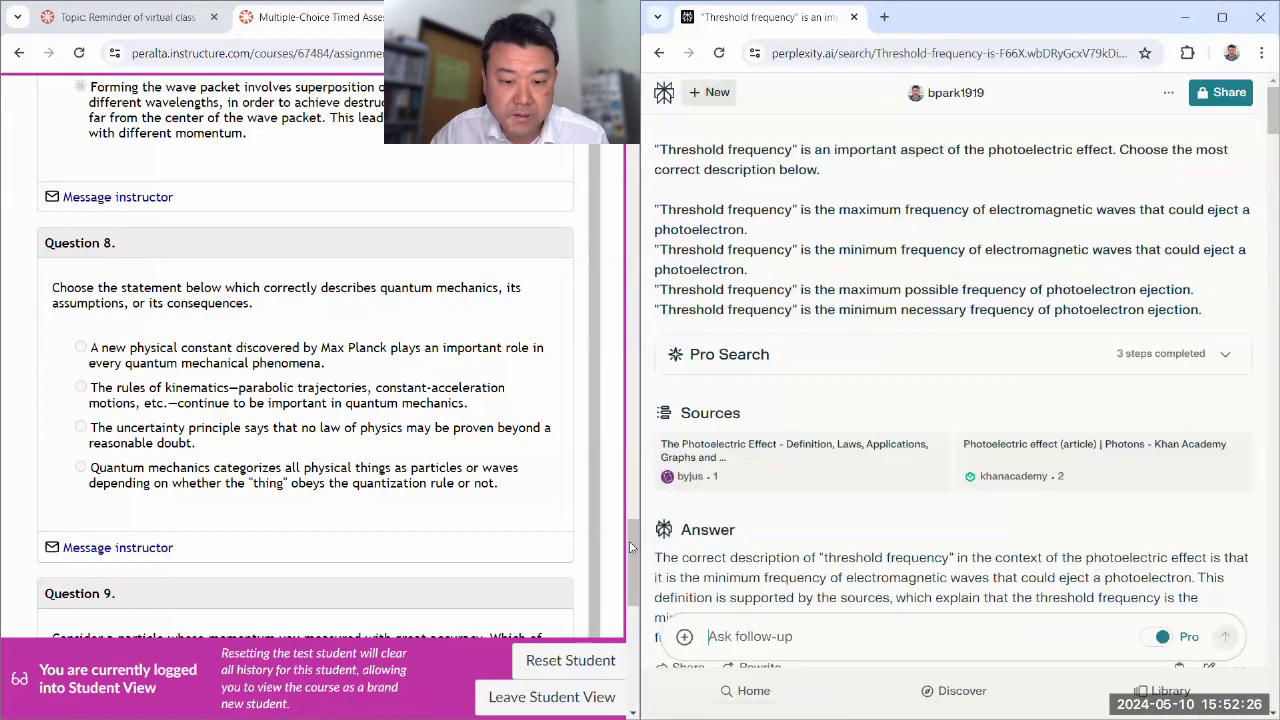
# Compare Question 1 in the attempt review with Perplexity's threshold frequency reply, and read its reply on photon energy and wavelength
pyautogui.moveTo(630, 546); pyautogui.dragTo(629, 190)
pyautogui.scroll(-1, 629, 190)
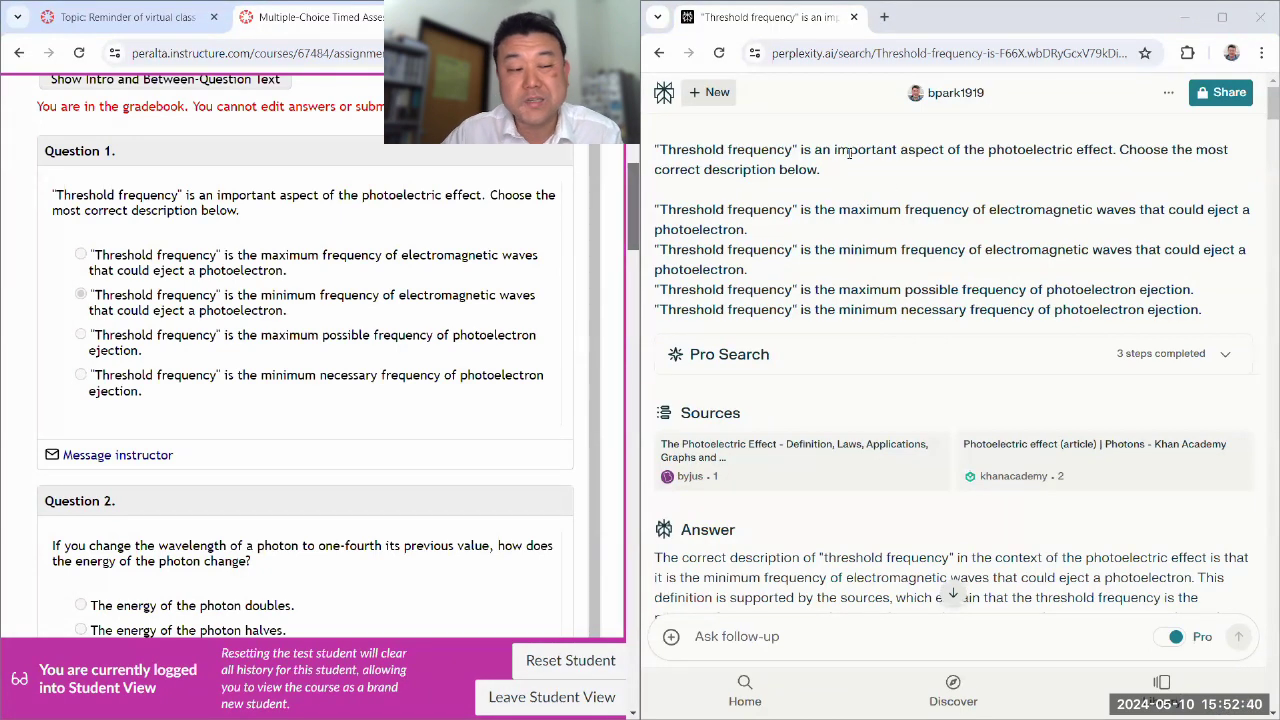
pyautogui.scroll(-3, 1040, 265)
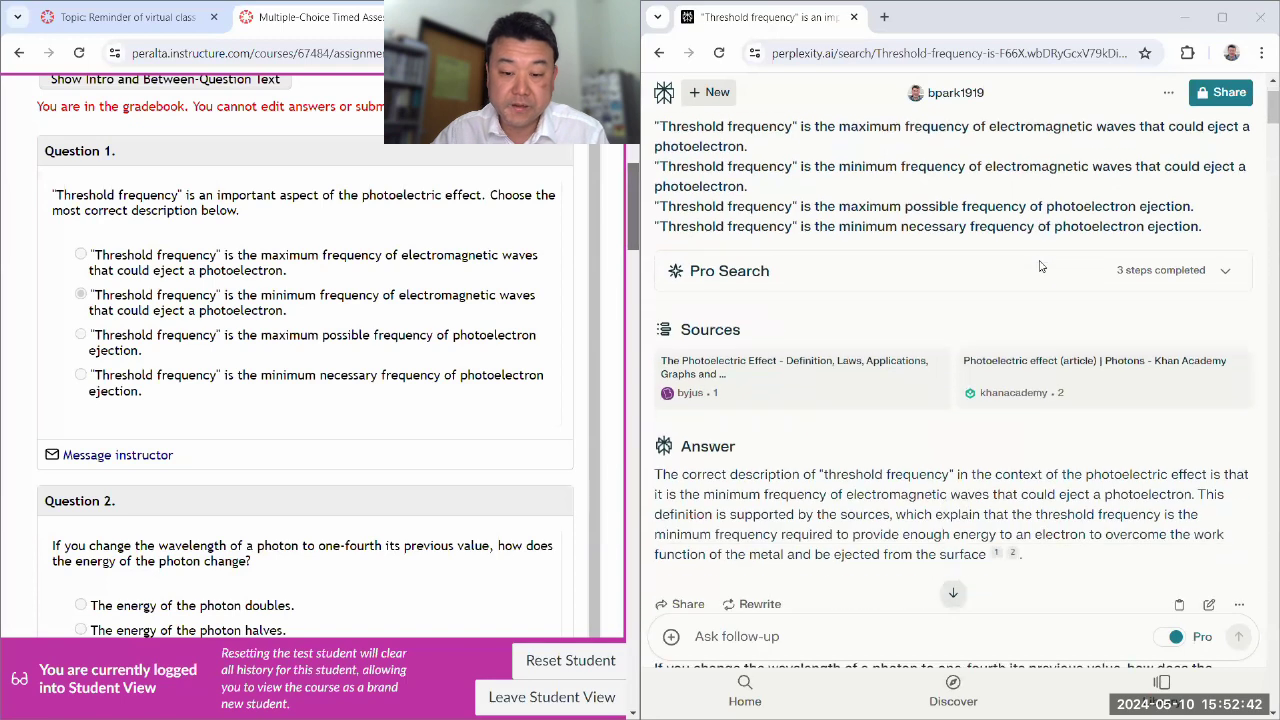
pyautogui.scroll(-1, 1250, 290)
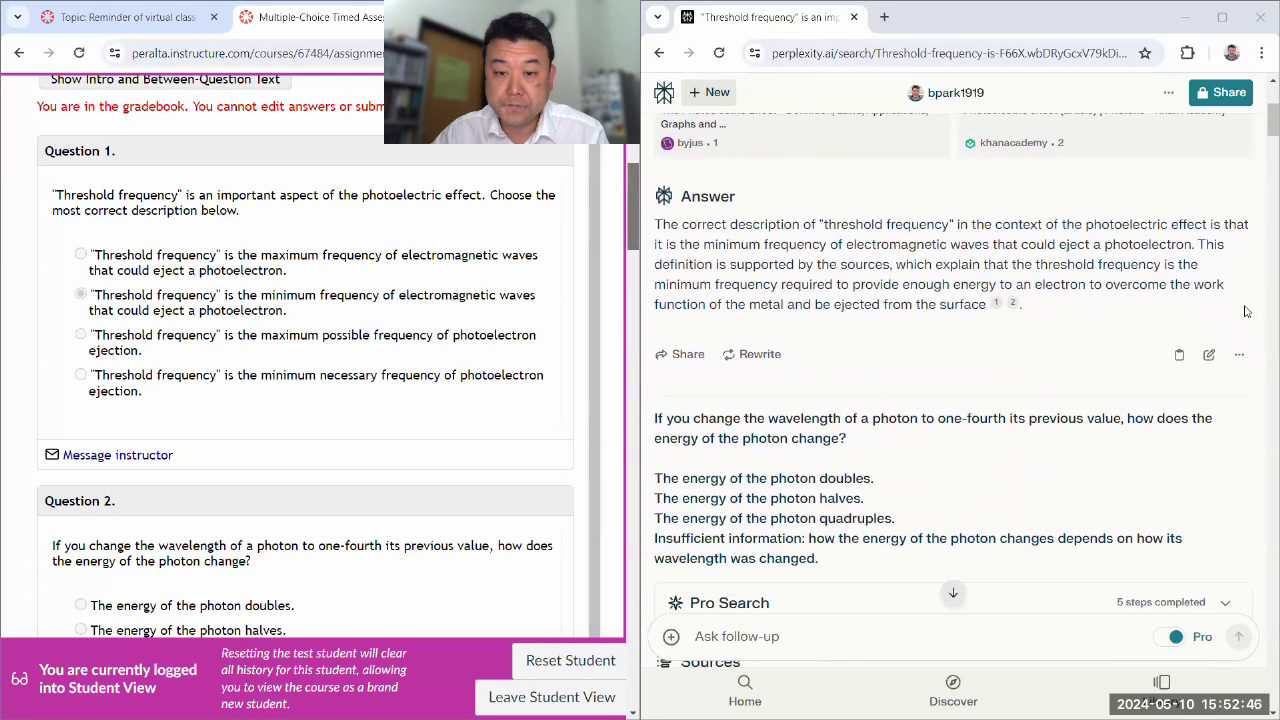
pyautogui.scroll(-3, 1245, 311)
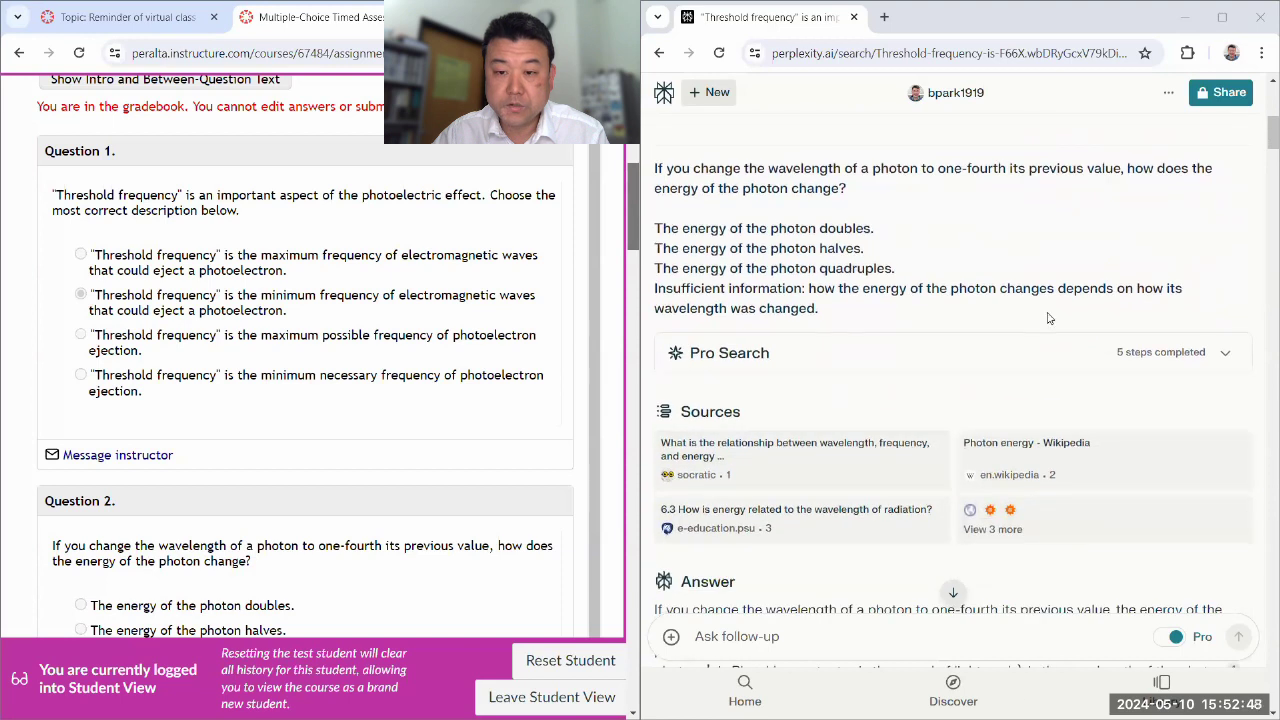
pyautogui.scroll(-4, 1052, 322)
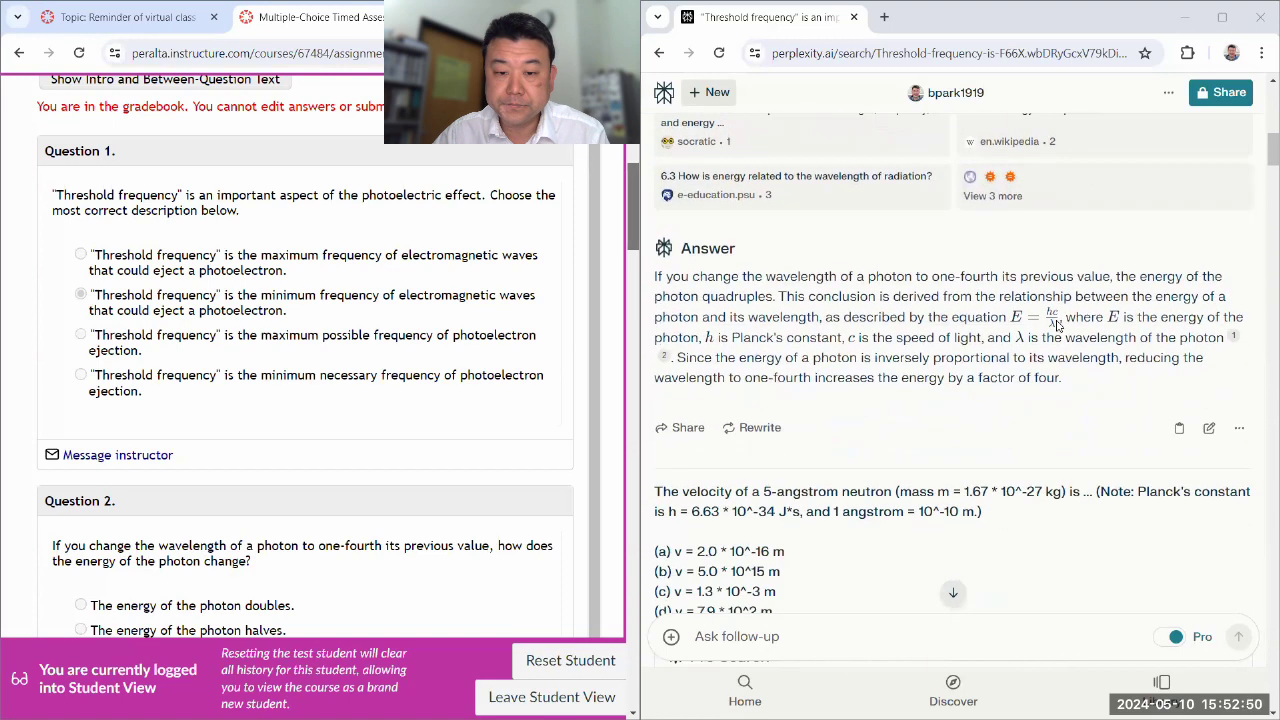
# Read Perplexity's reply on the 5-angstrom neutron's velocity, highlighting its closing remarks about the external system analysis, then clear the highlight
pyautogui.scroll(-3, 1075, 440)
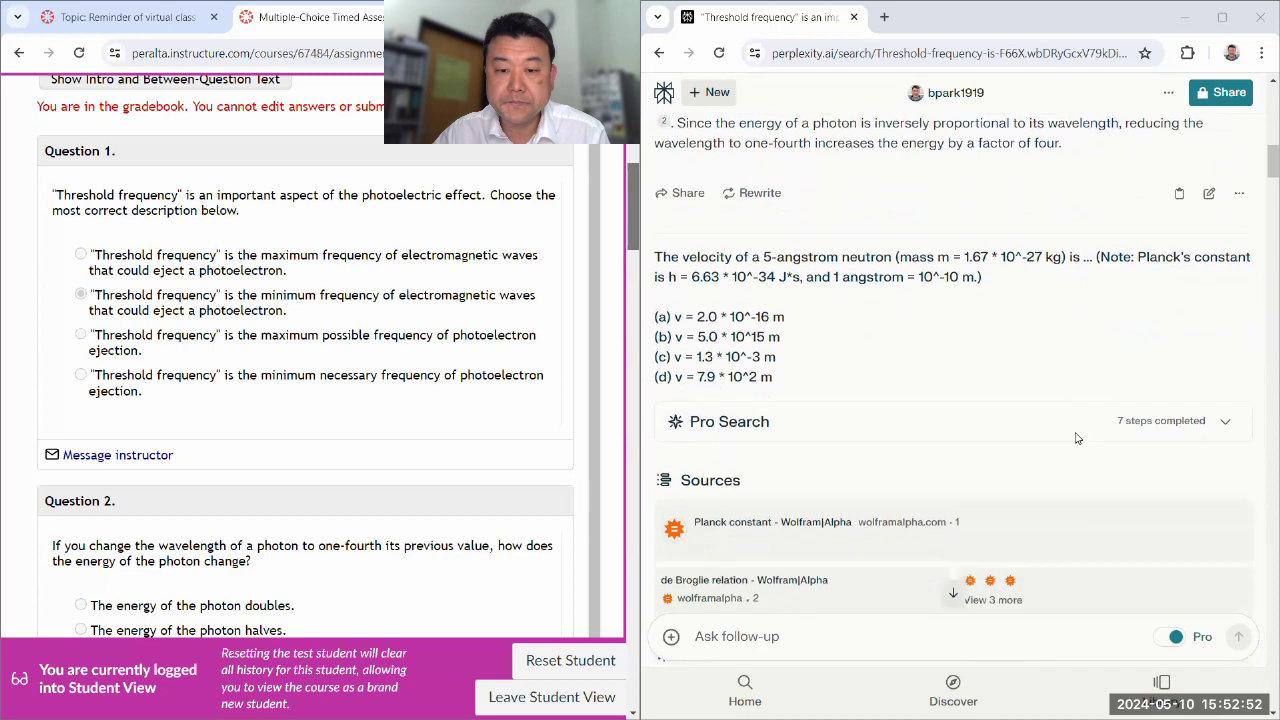
pyautogui.scroll(-1, 1077, 437)
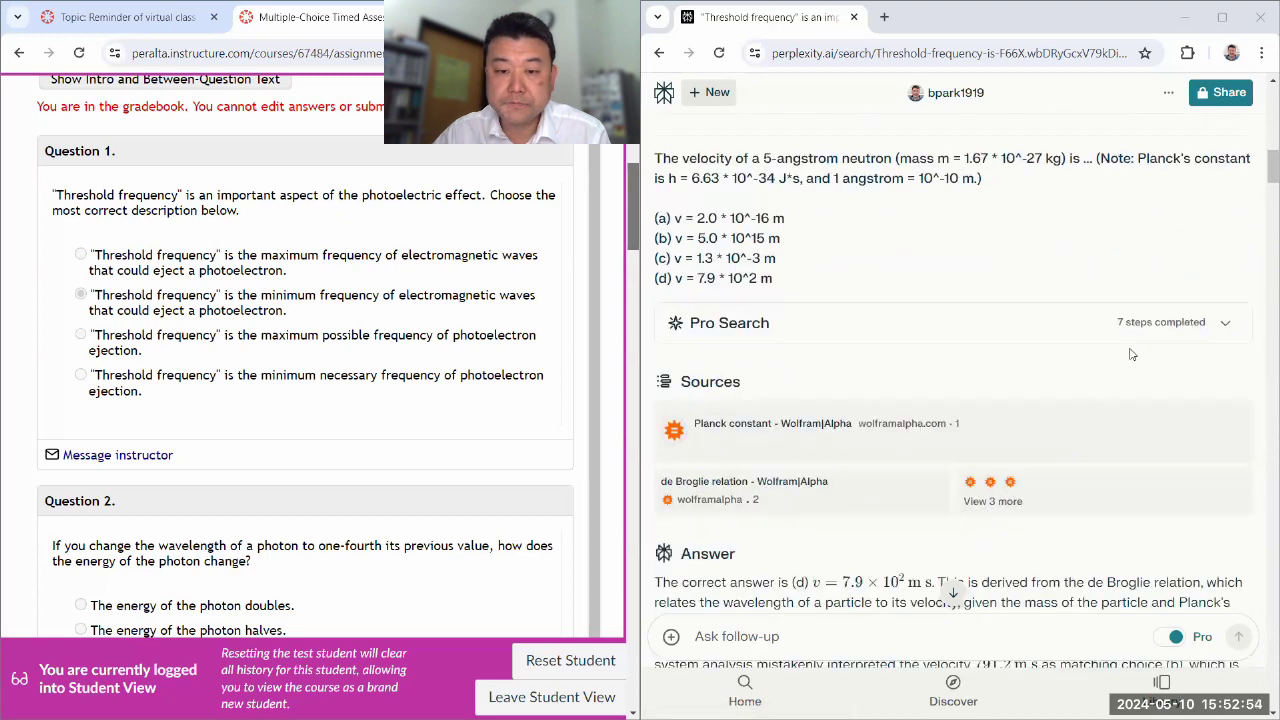
pyautogui.scroll(-4, 1131, 354)
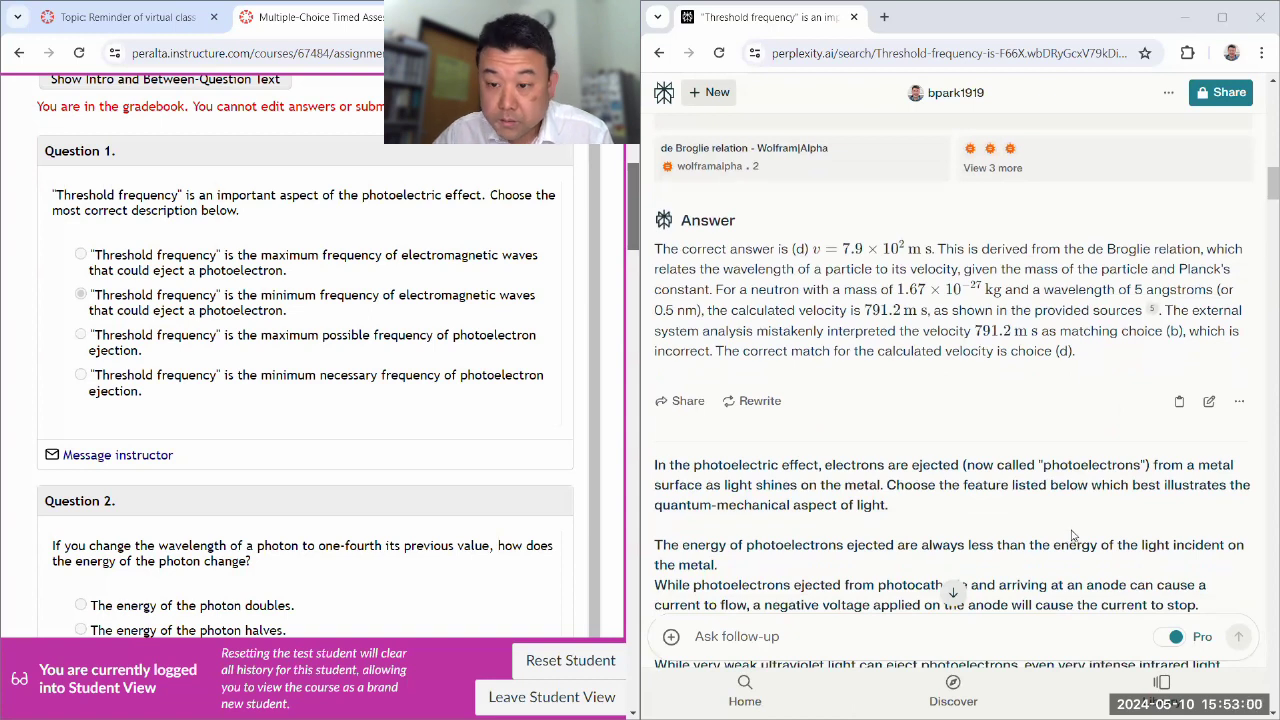
pyautogui.scroll(-1, 1090, 378)
pyautogui.scroll(1, 1094, 347)
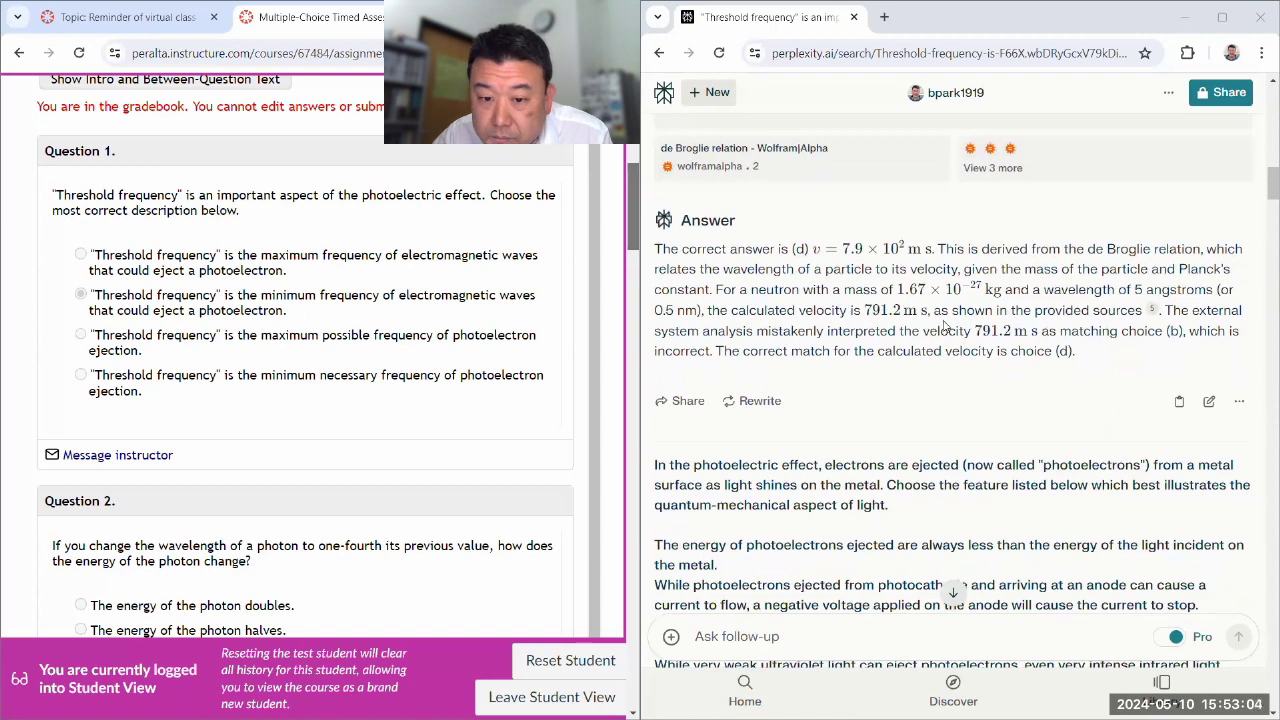
pyautogui.moveTo(1167, 311); pyautogui.dragTo(1174, 361)
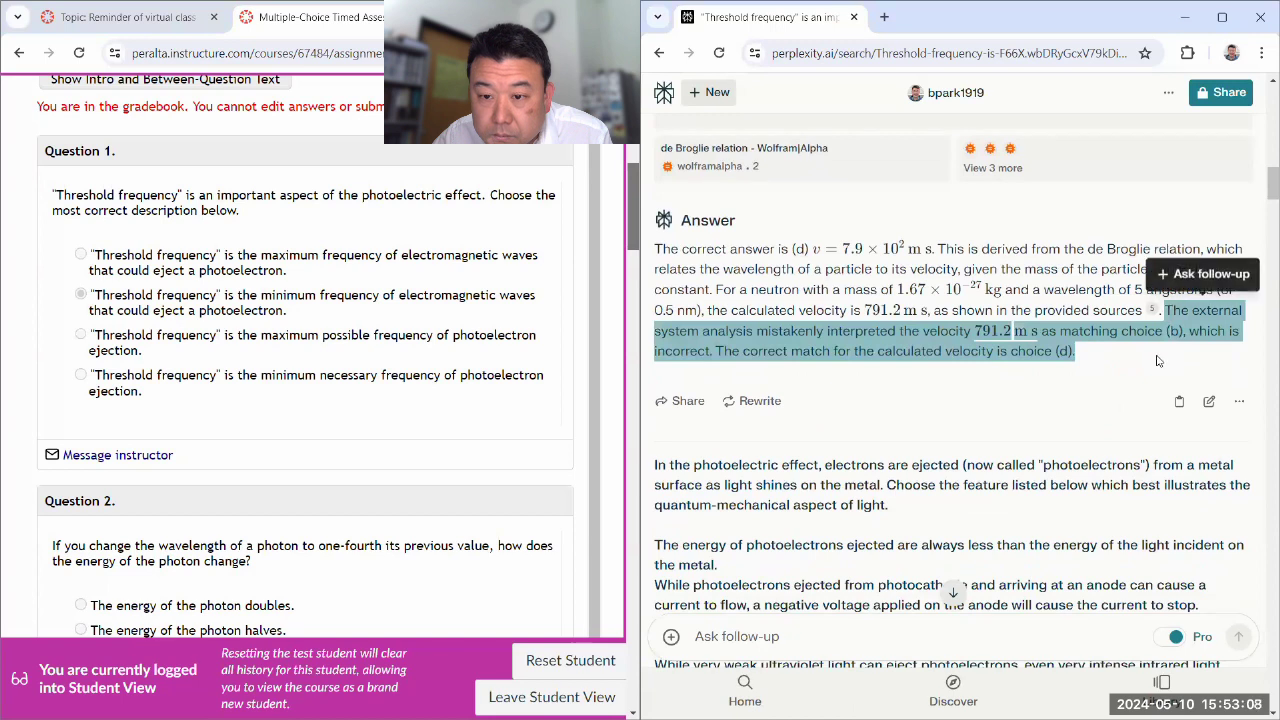
pyautogui.click(1145, 361)
# Bring Question 3 into view in the attempt review and highlight Perplexity's sentence on matching the velocity with choice (b), then clear the highlight
pyautogui.scroll(-7, 268, 482)
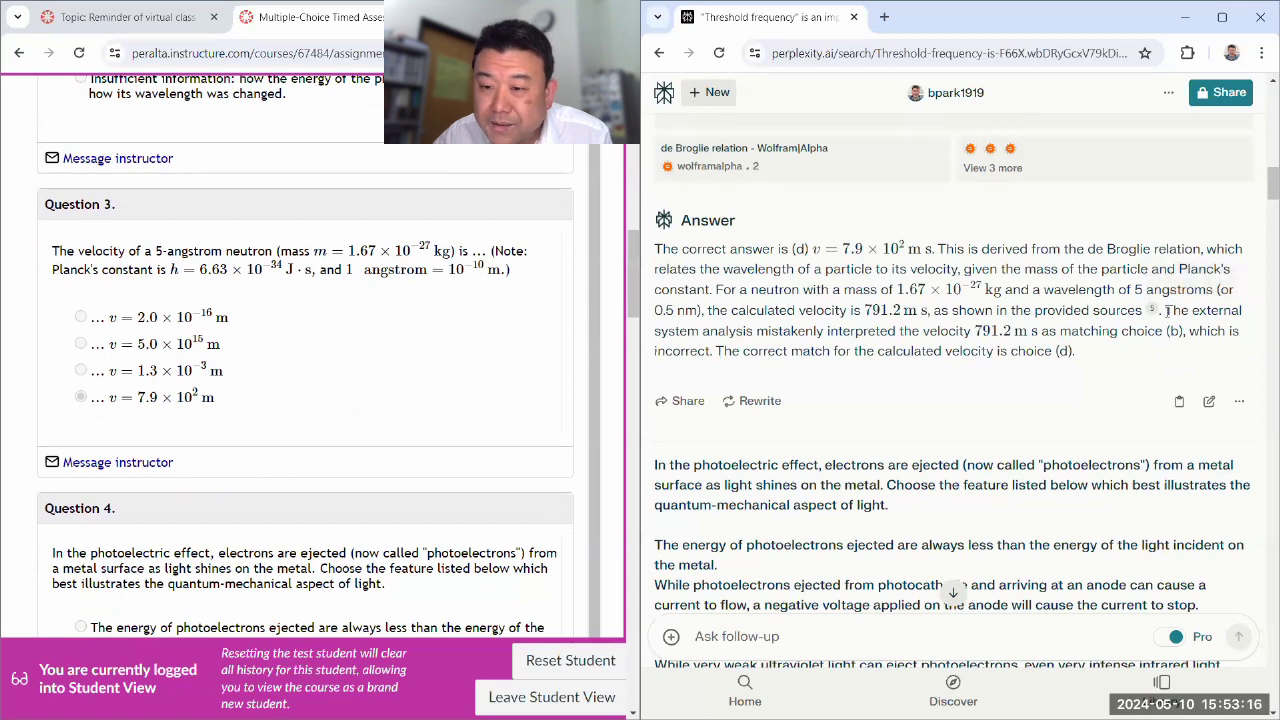
pyautogui.moveTo(1167, 311); pyautogui.dragTo(1186, 331)
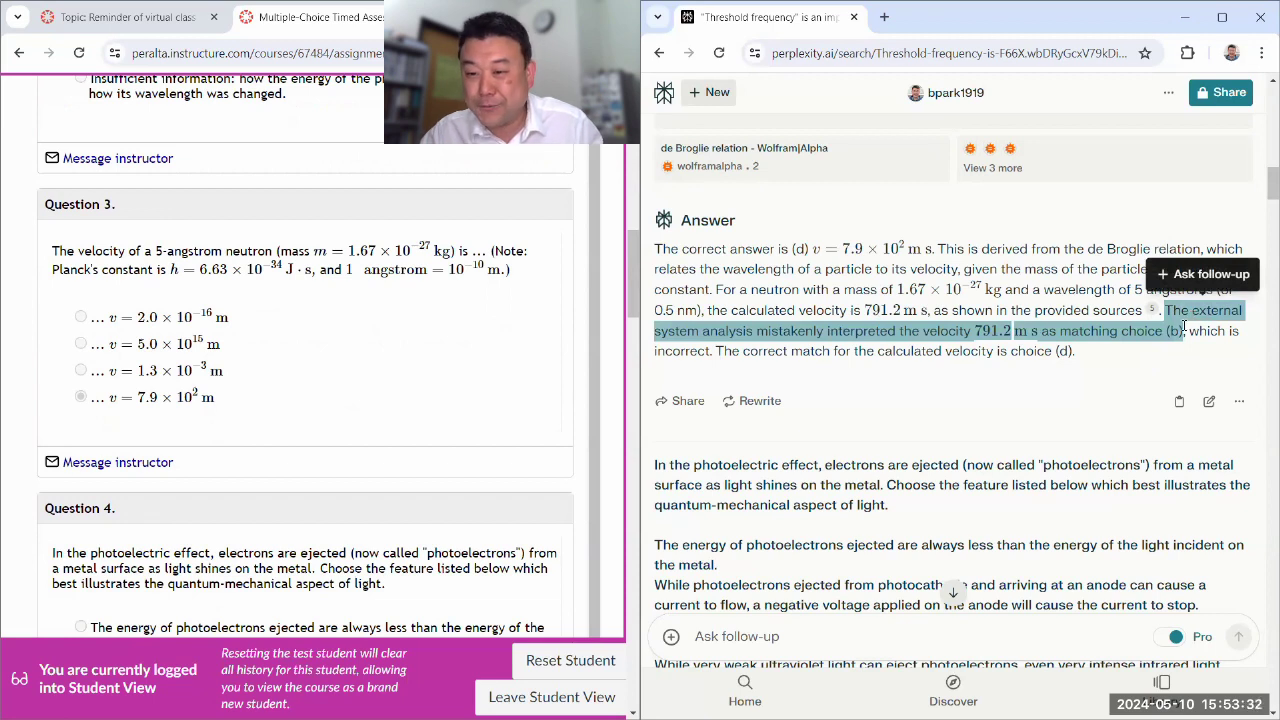
pyautogui.click(940, 374)
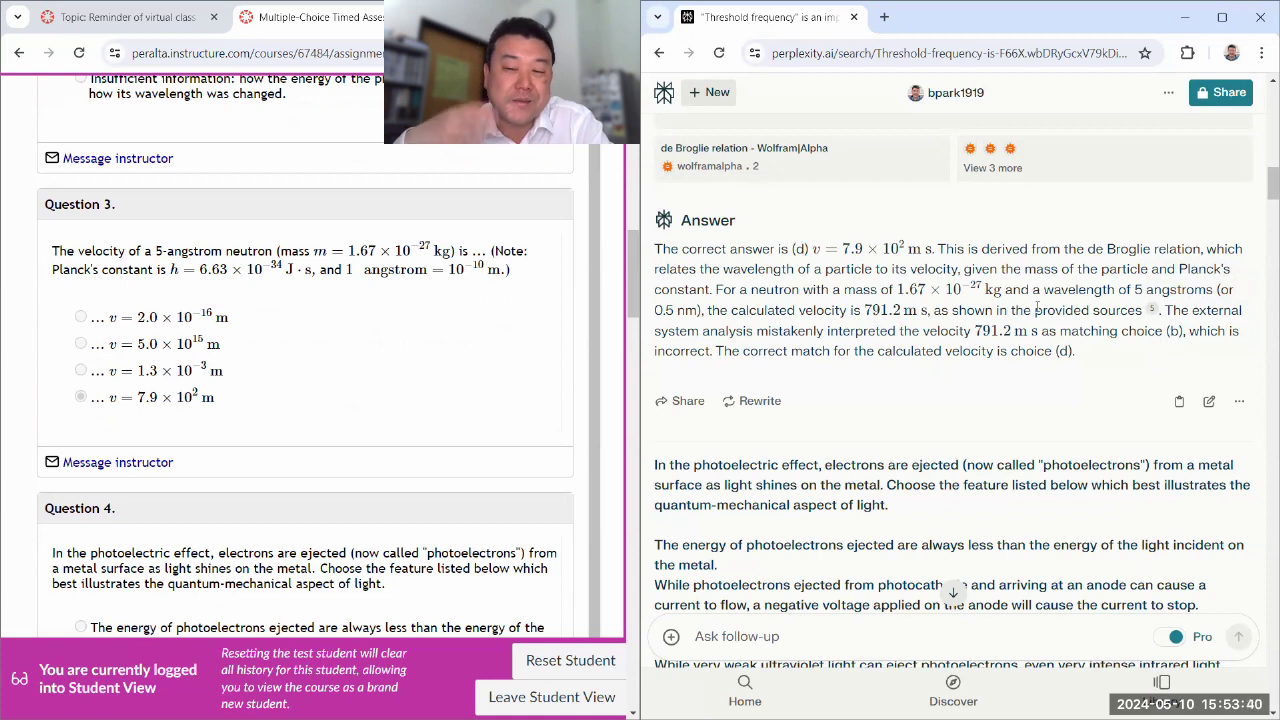
# Read Perplexity's reply on the photoelectric effect feature that best illustrates light's quantum-mechanical aspect, including its illustrations
pyautogui.scroll(-5, 940, 348)
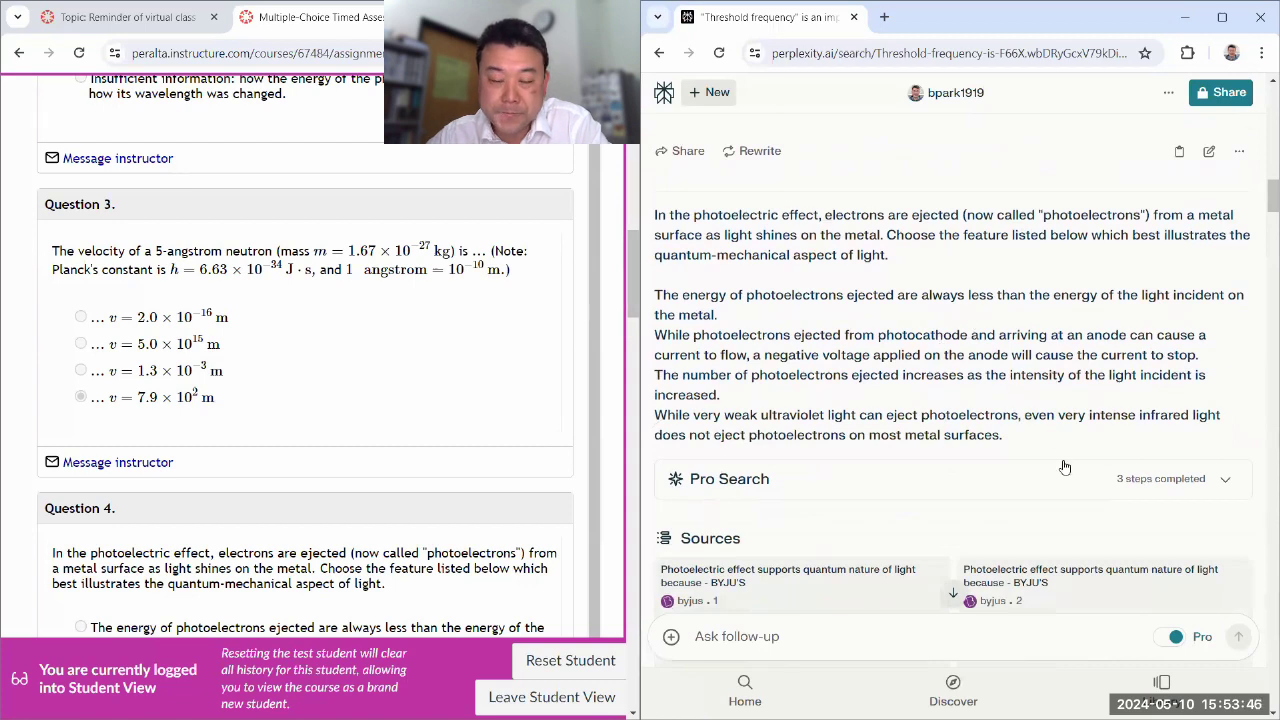
pyautogui.scroll(-3, 1065, 467)
pyautogui.scroll(-3, 1065, 467)
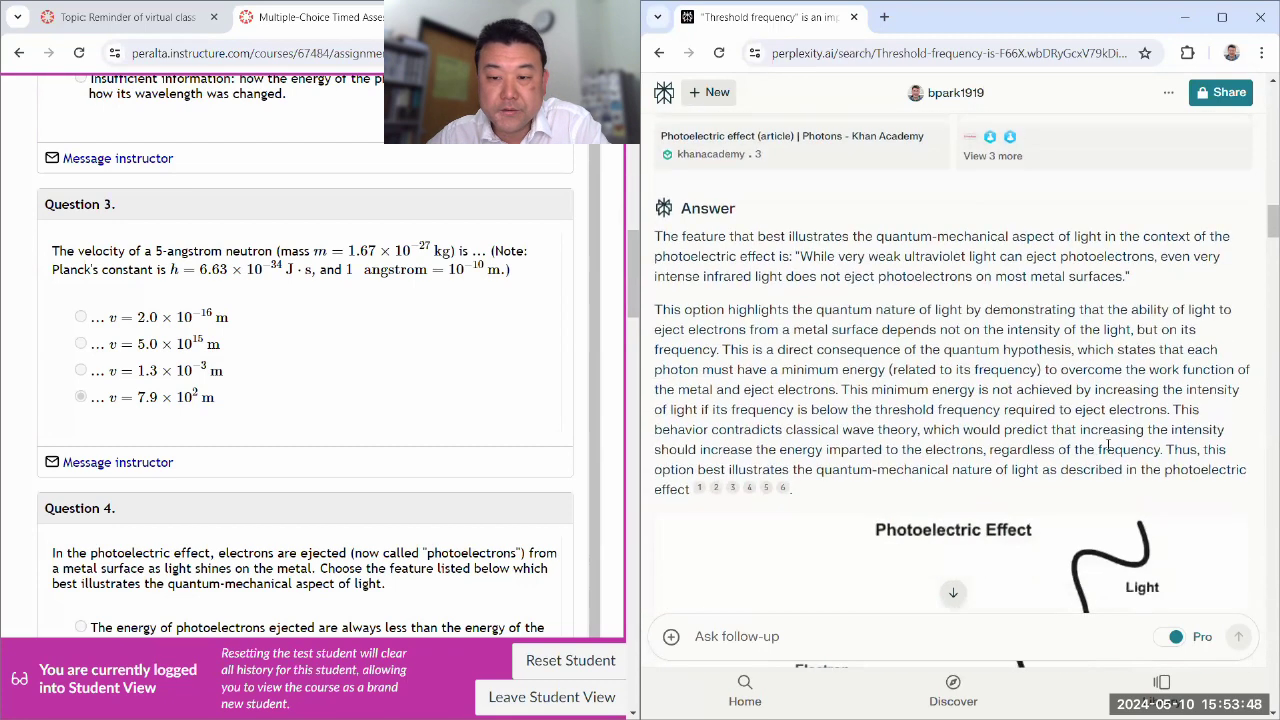
pyautogui.scroll(-3, 1208, 502)
pyautogui.scroll(-10, 1208, 502)
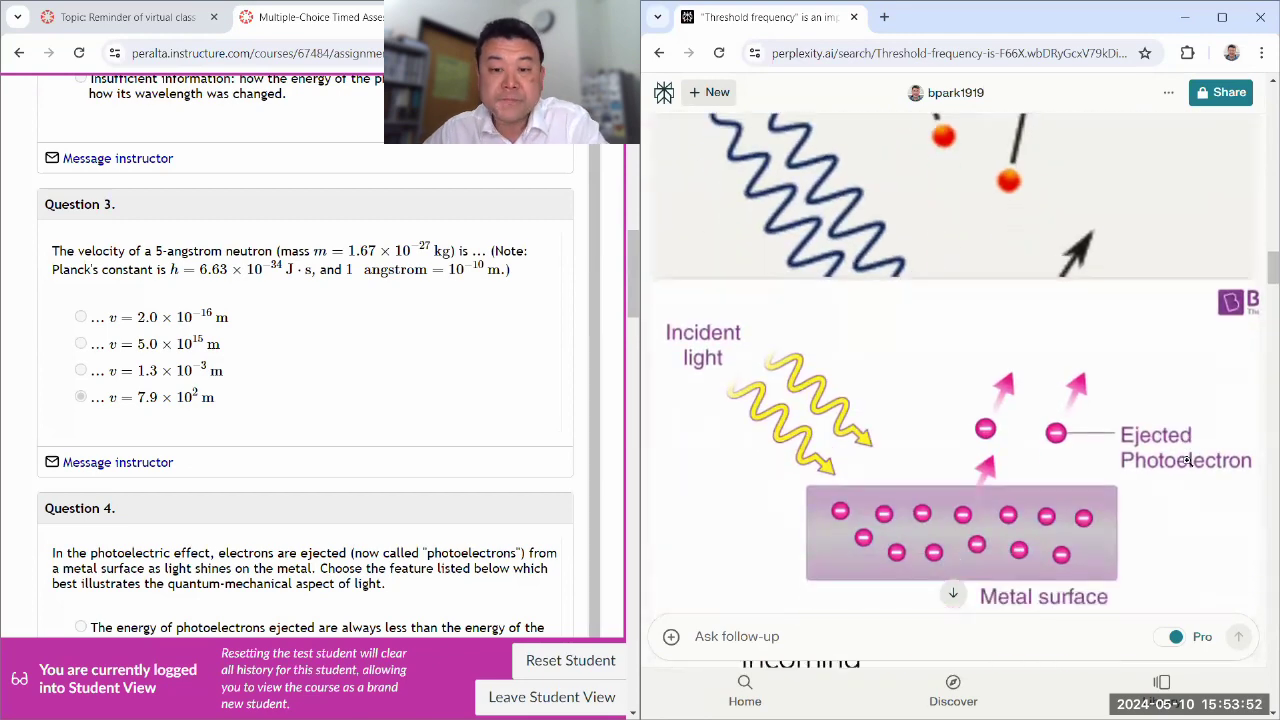
pyautogui.scroll(-10, 1187, 463)
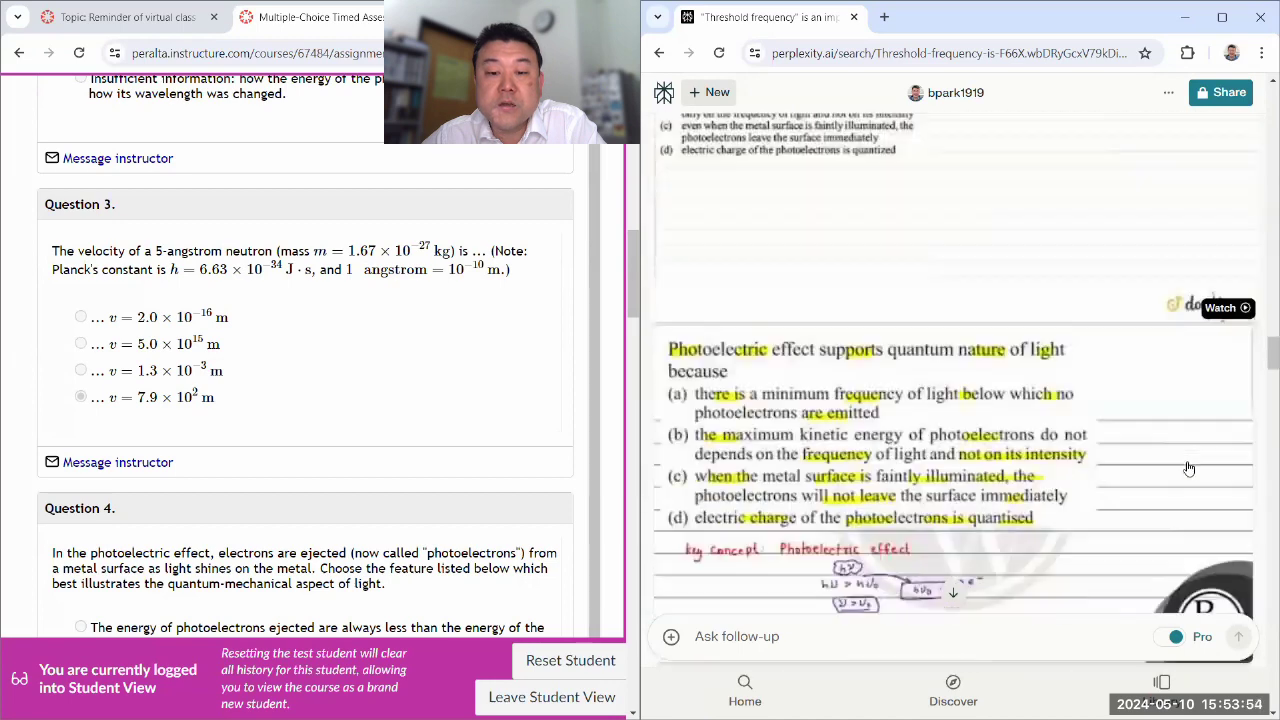
# Read Perplexity's replies on the electron-volt in SI units and the incorrect description of the atomic nucleus
pyautogui.scroll(2, 1190, 468)
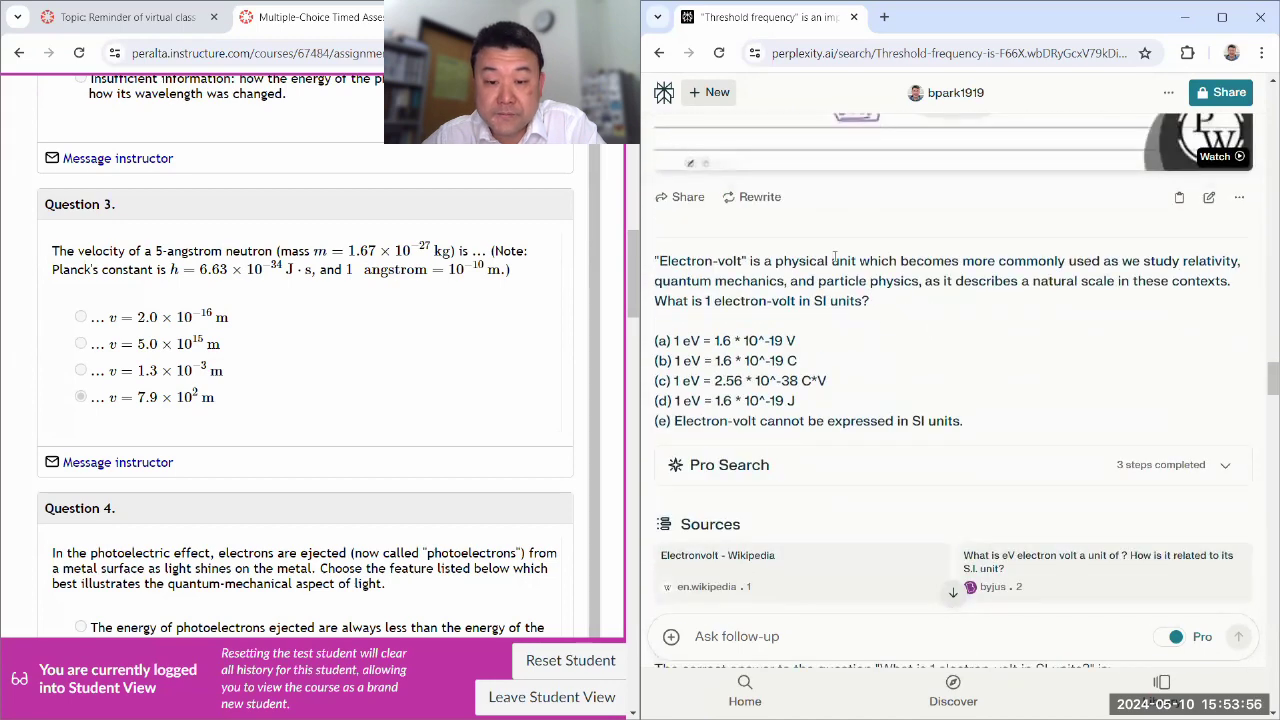
pyautogui.scroll(-4, 815, 317)
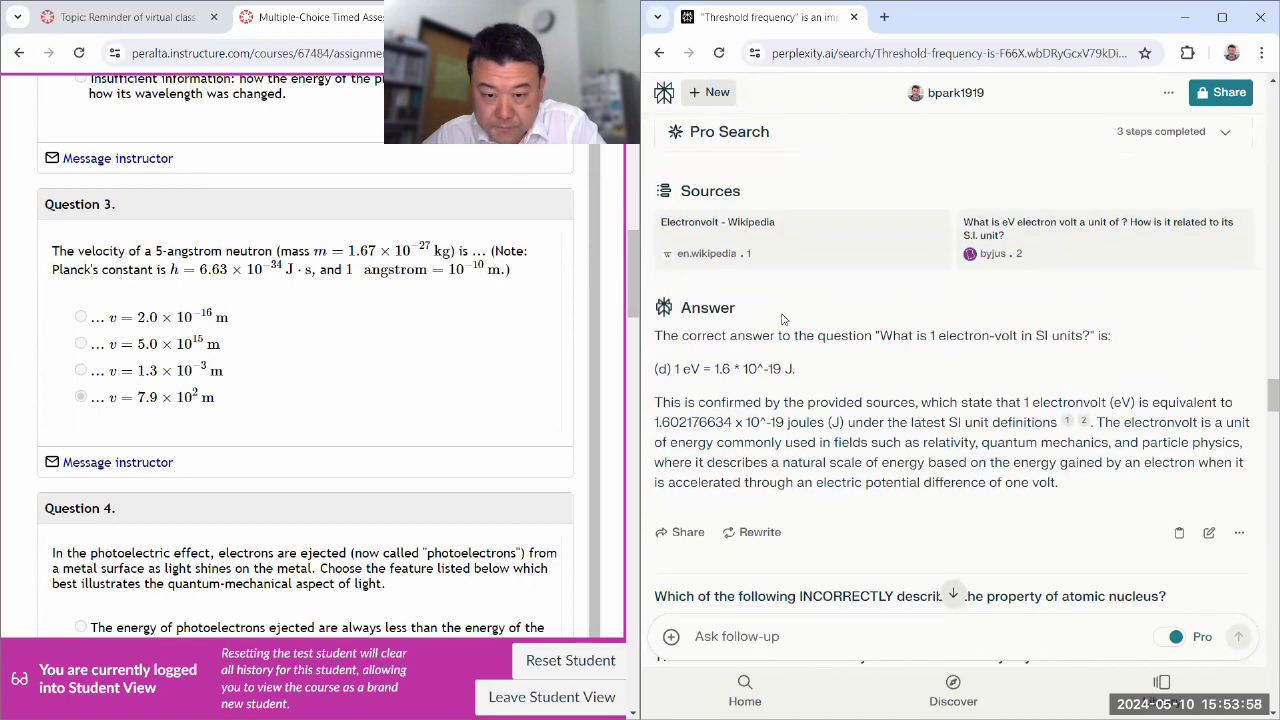
pyautogui.scroll(-5, 921, 383)
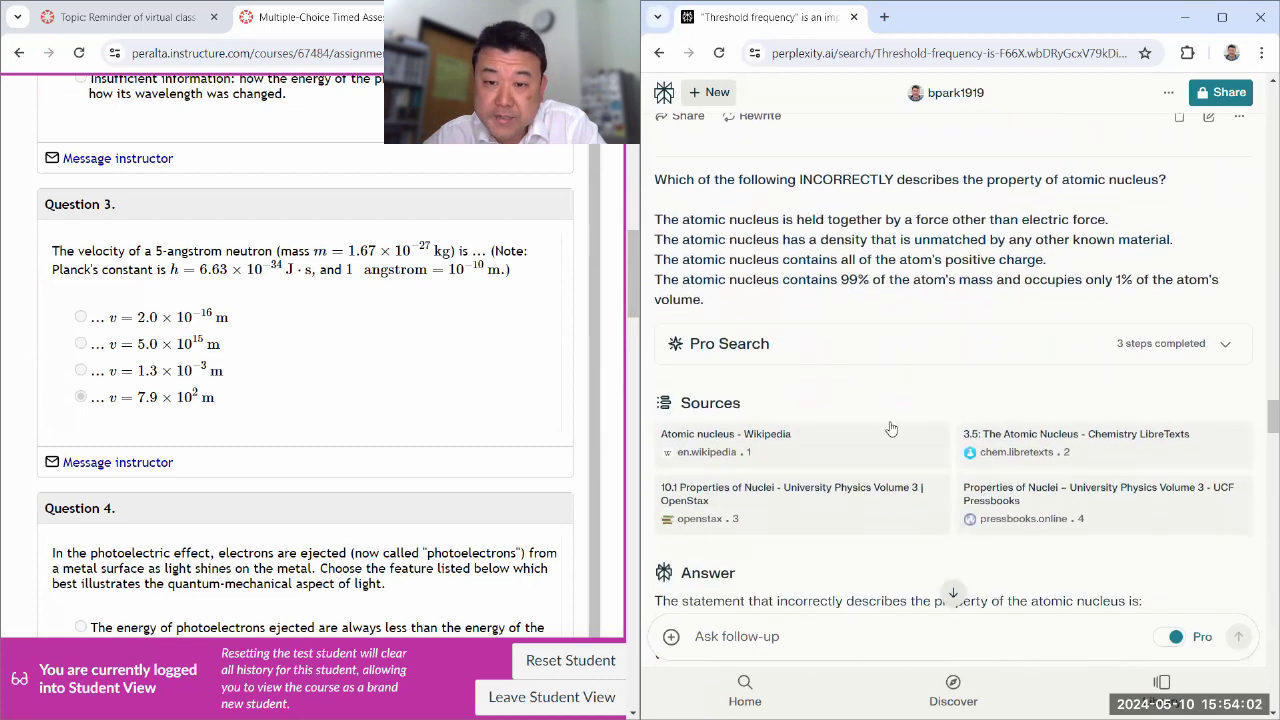
pyautogui.scroll(-4, 1035, 348)
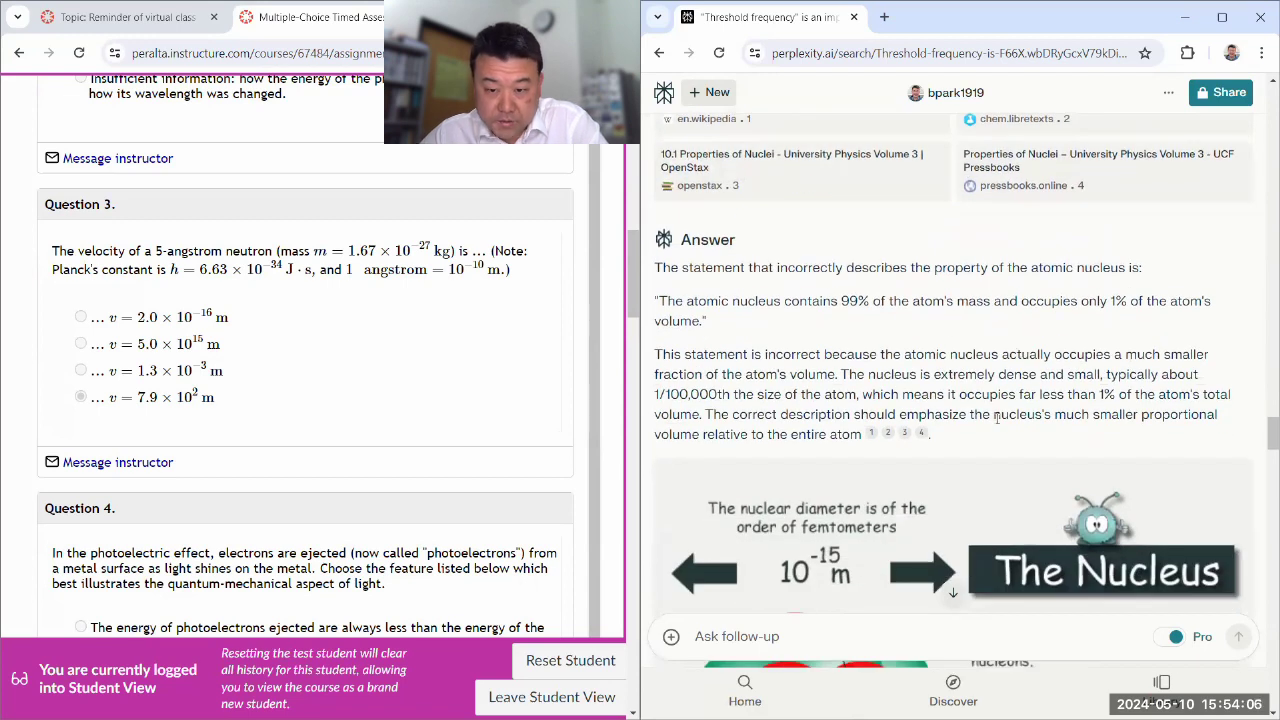
pyautogui.scroll(-10, 1001, 420)
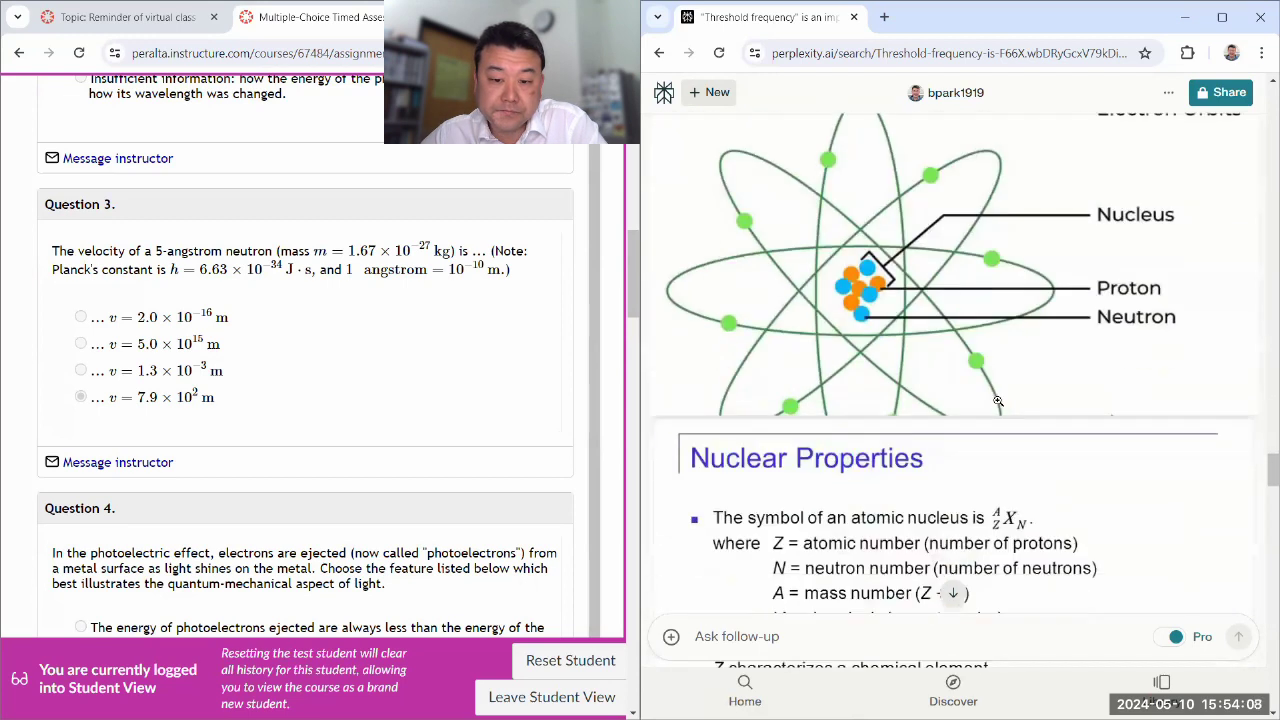
# Read the wave packet question and Perplexity's explanation of why the particle must have an uncertainty in momentum
pyautogui.scroll(-6, 998, 398)
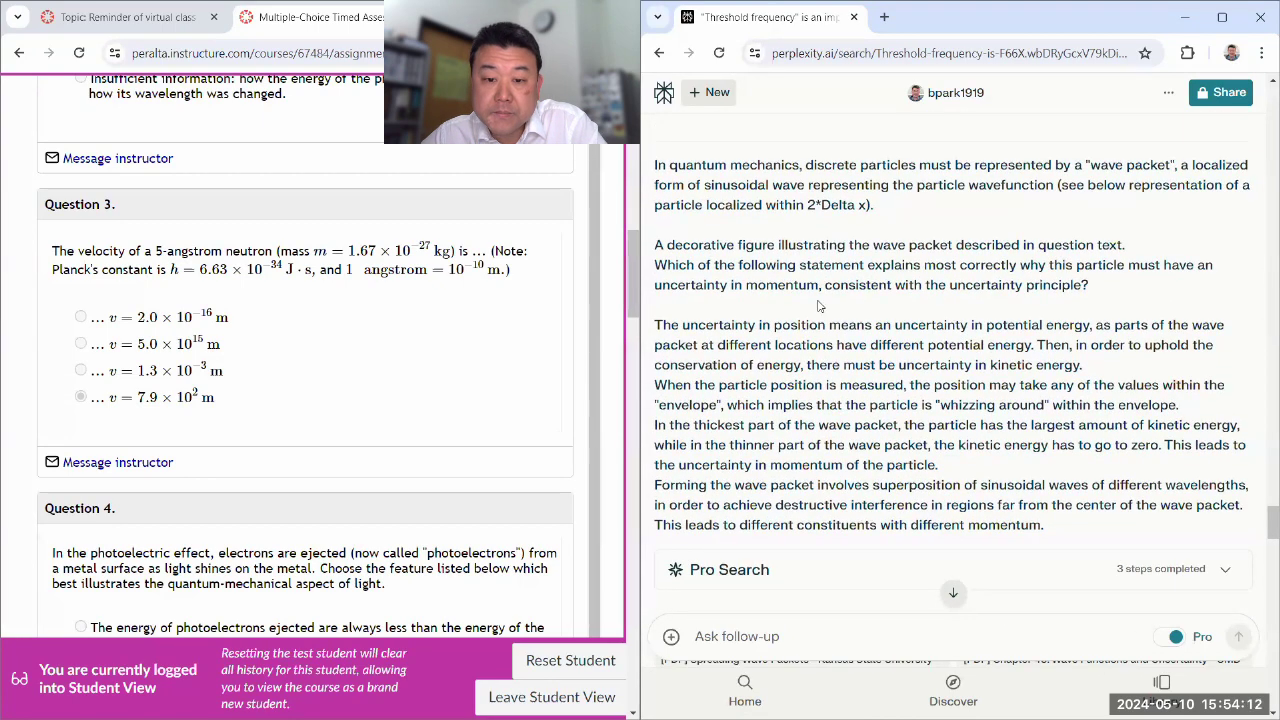
pyautogui.scroll(-4, 1026, 443)
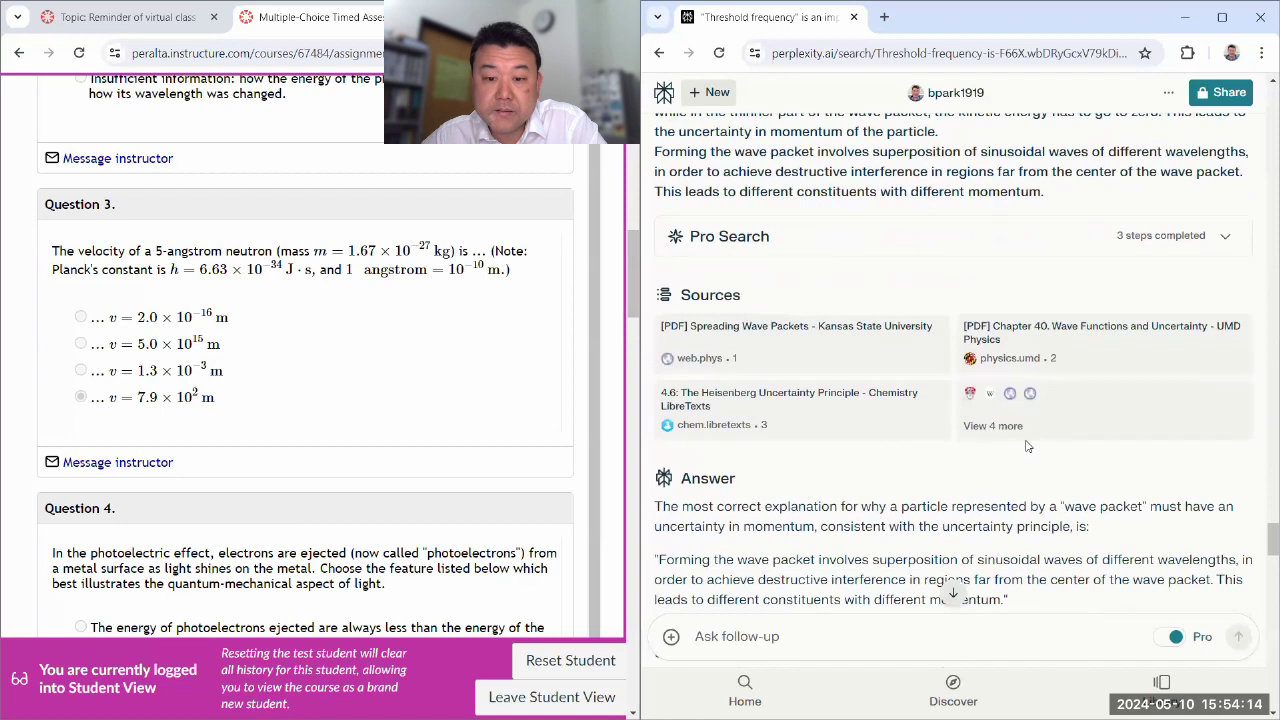
pyautogui.scroll(-1, 1026, 443)
pyautogui.scroll(-1, 1026, 443)
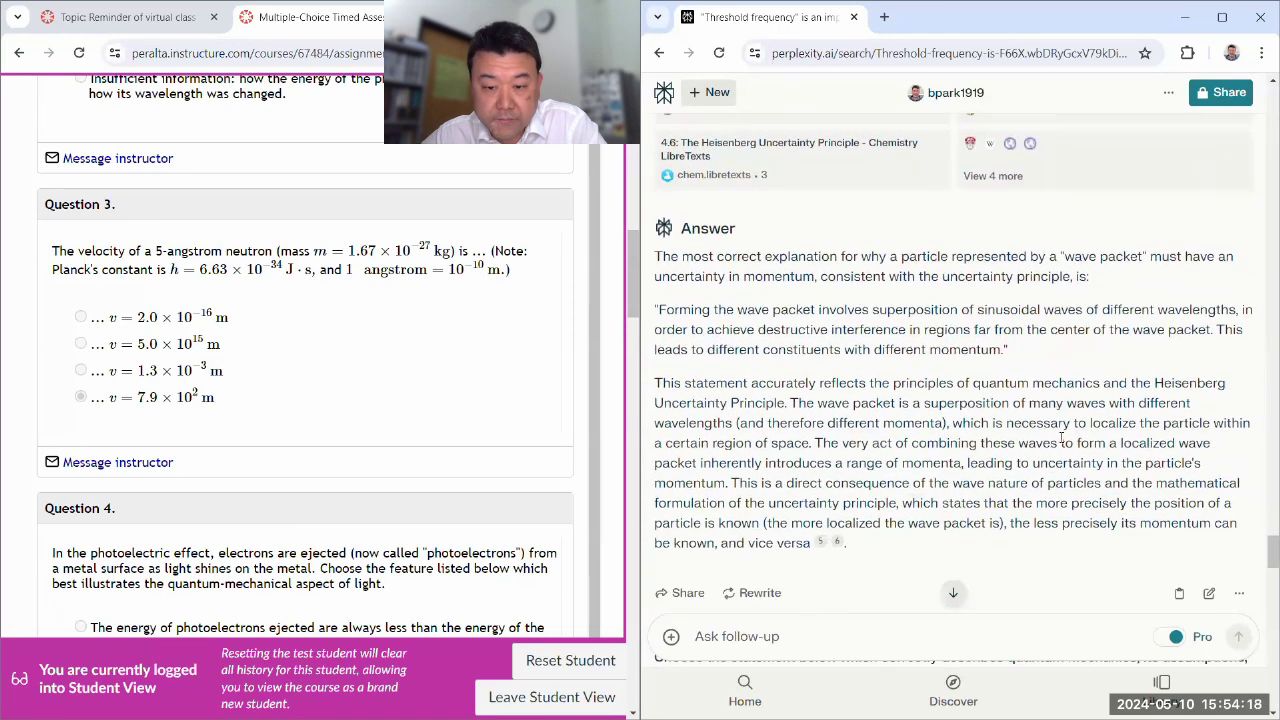
# Reread the question on which statement correctly describes quantum mechanics and Perplexity's answer about Max Planck's constant
pyautogui.scroll(-4, 1068, 445)
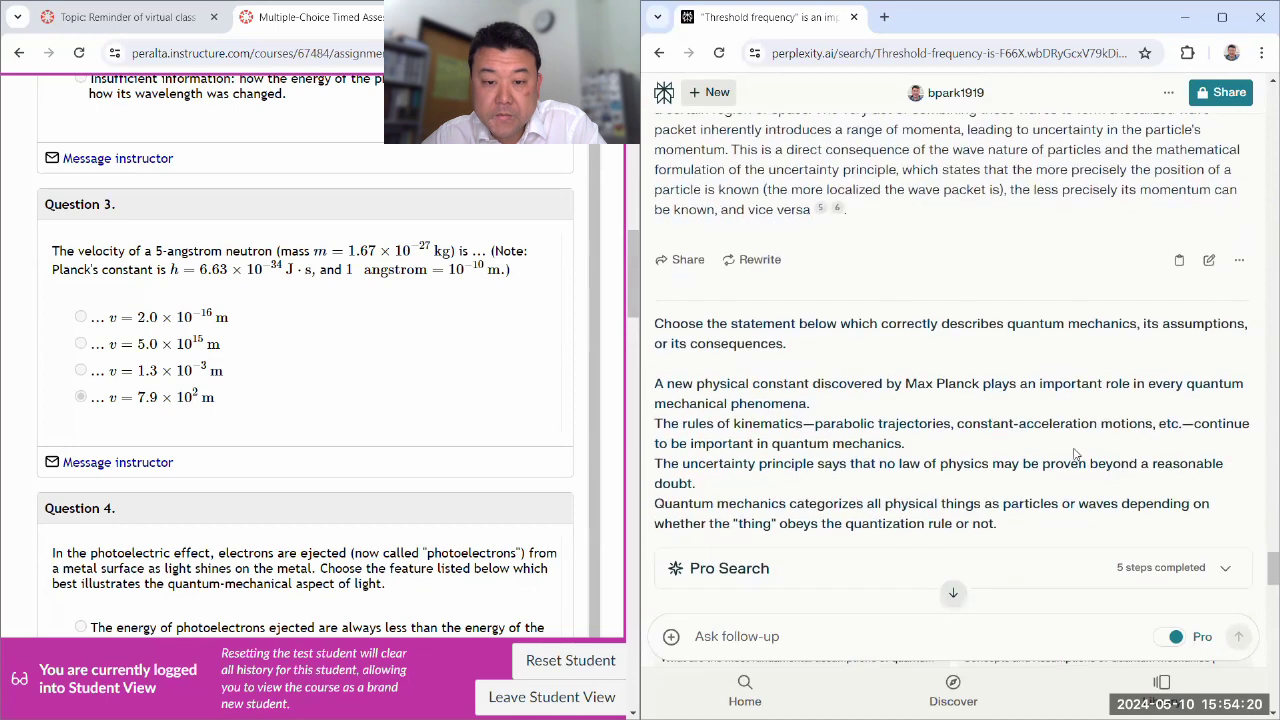
pyautogui.scroll(-3, 1075, 453)
pyautogui.scroll(2, 1075, 453)
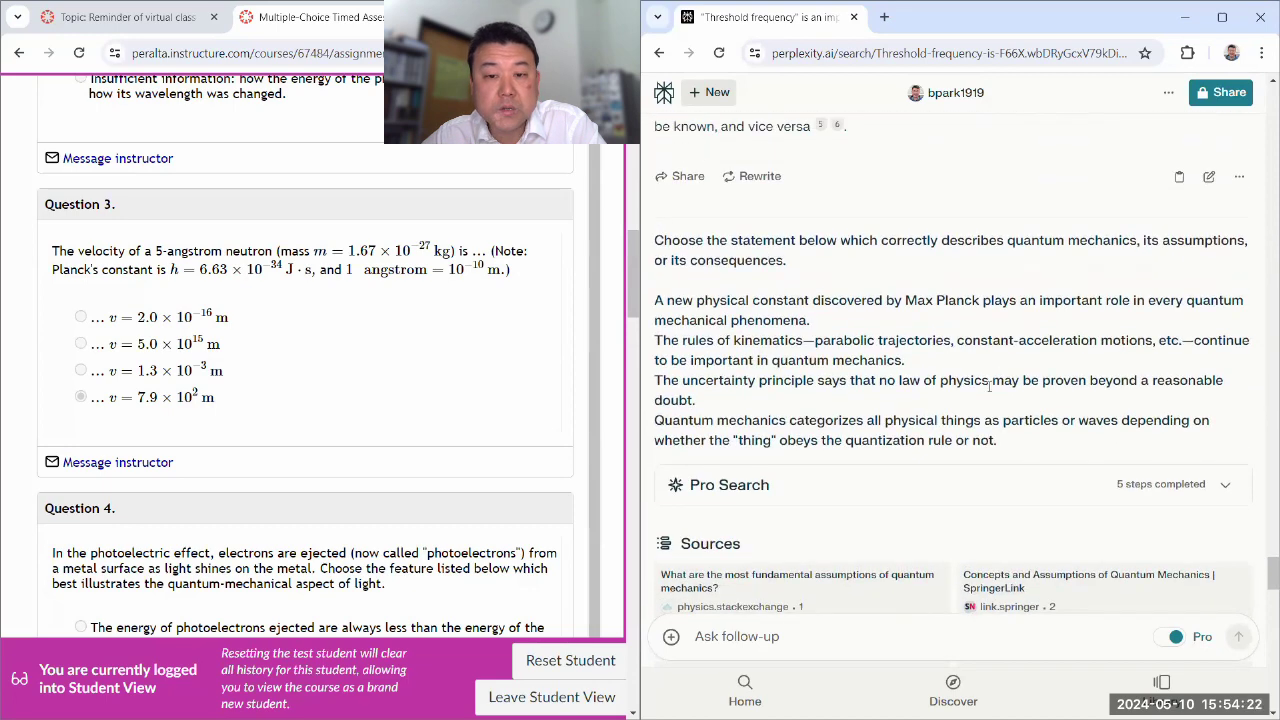
pyautogui.scroll(-6, 989, 386)
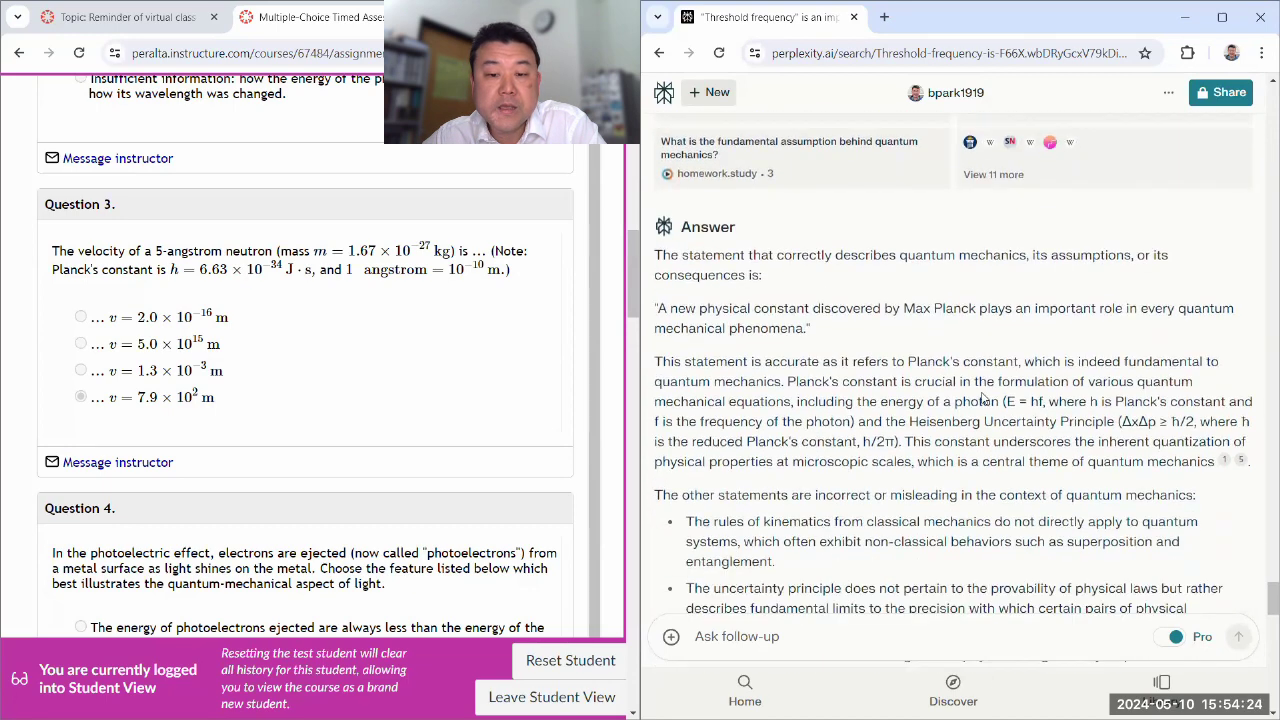
pyautogui.scroll(-1, 982, 398)
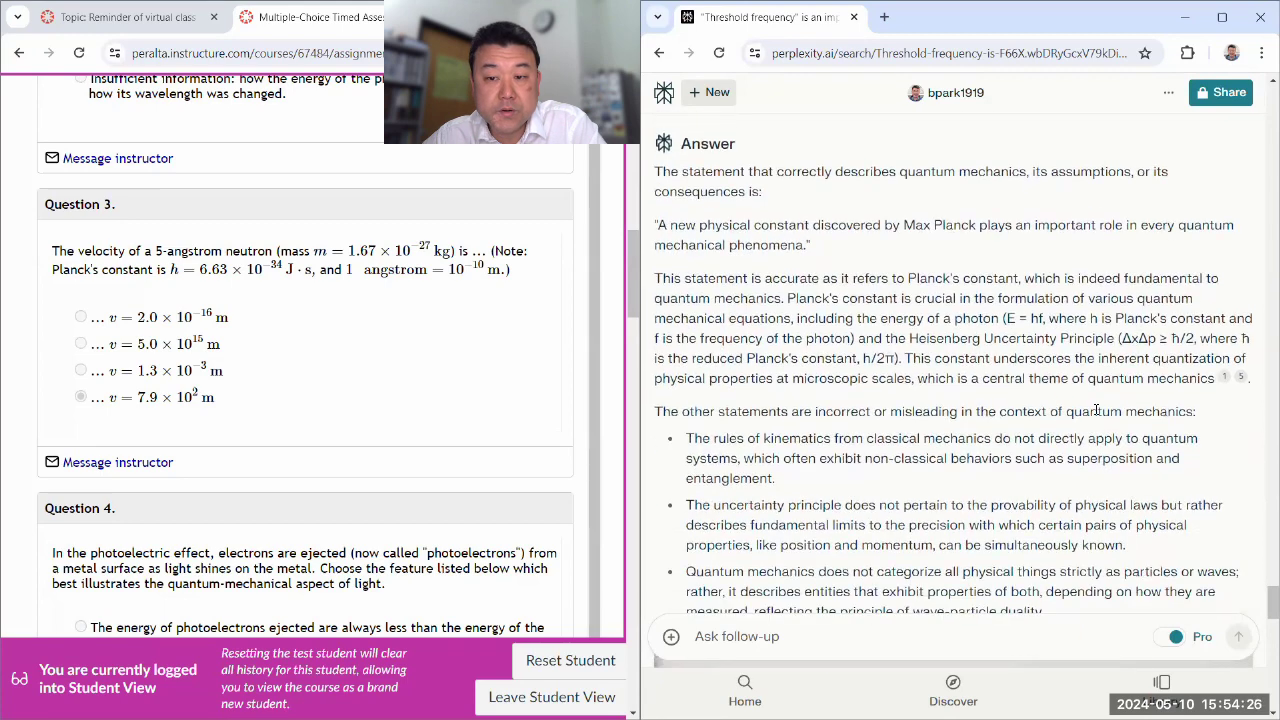
# Read the rest of Perplexity's answer on which statement correctly describes quantum mechanics, down to its related questions
pyautogui.scroll(-8, 1116, 410)
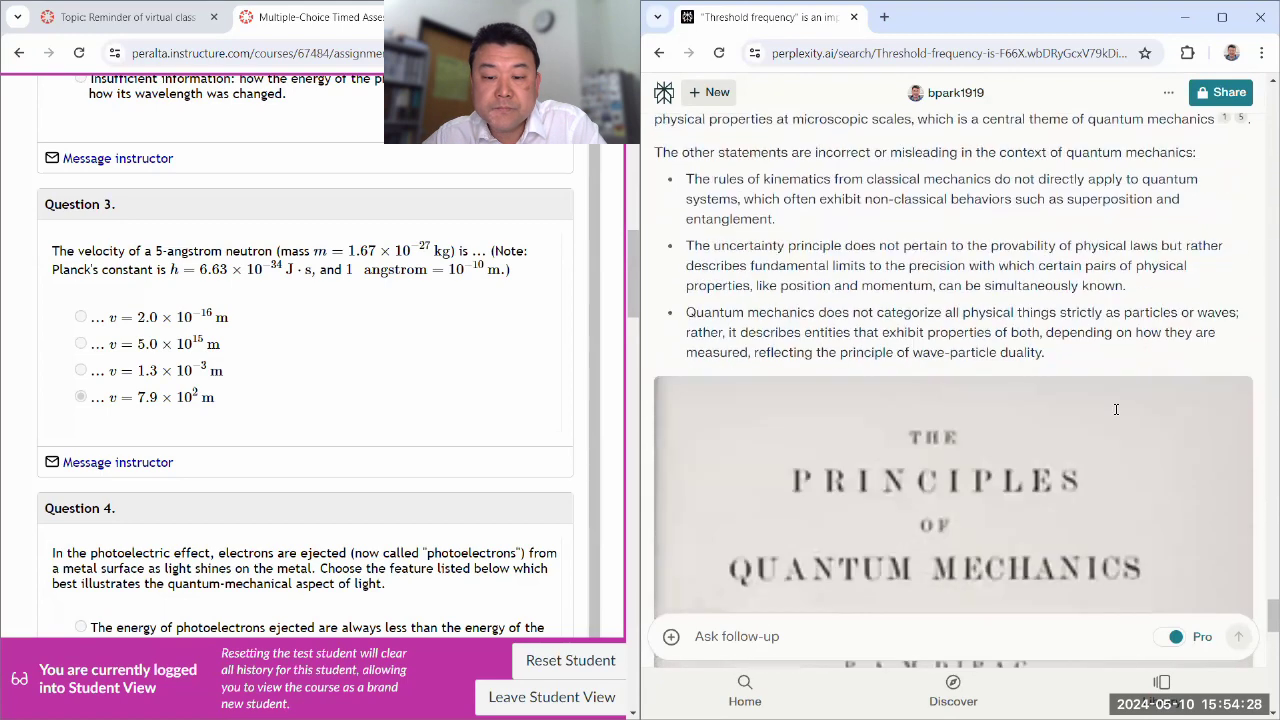
pyautogui.scroll(-8, 1118, 412)
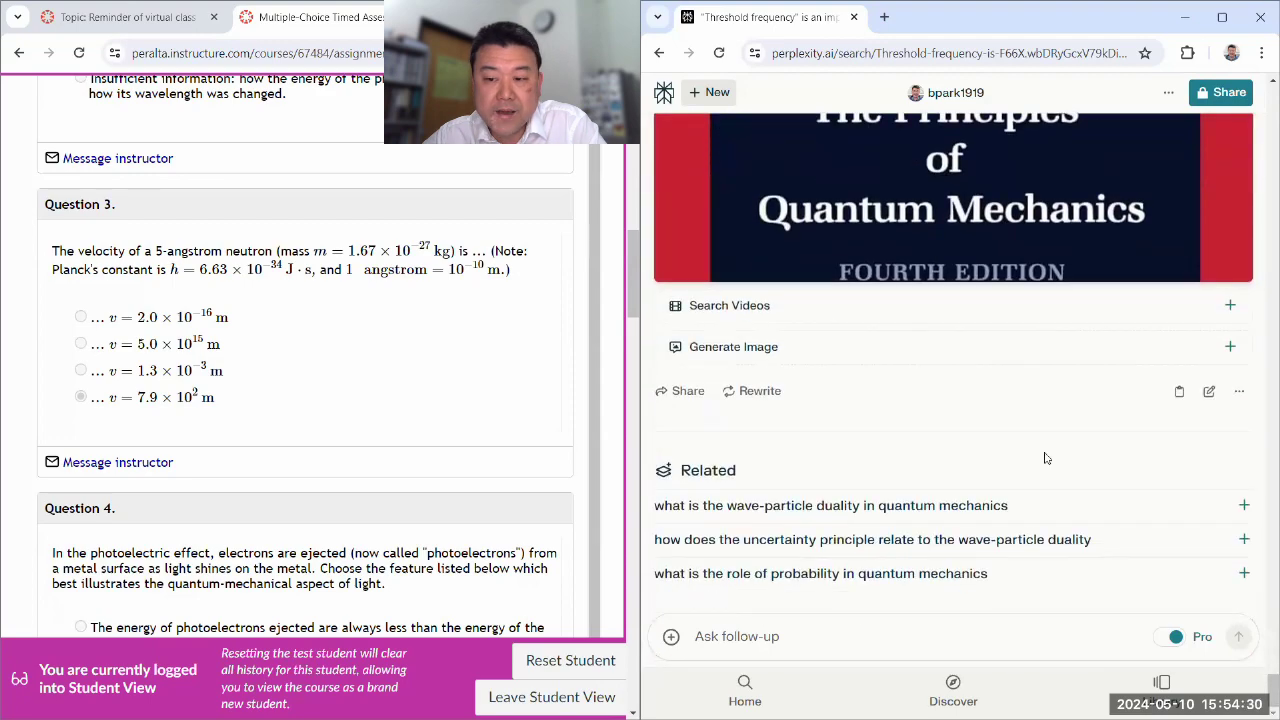
pyautogui.scroll(-4, 462, 451)
# Copy Question 9 on the particle with accurately measured momentum, including its four choices, from the assessment into a Perplexity follow-up
pyautogui.scroll(-20, 462, 451)
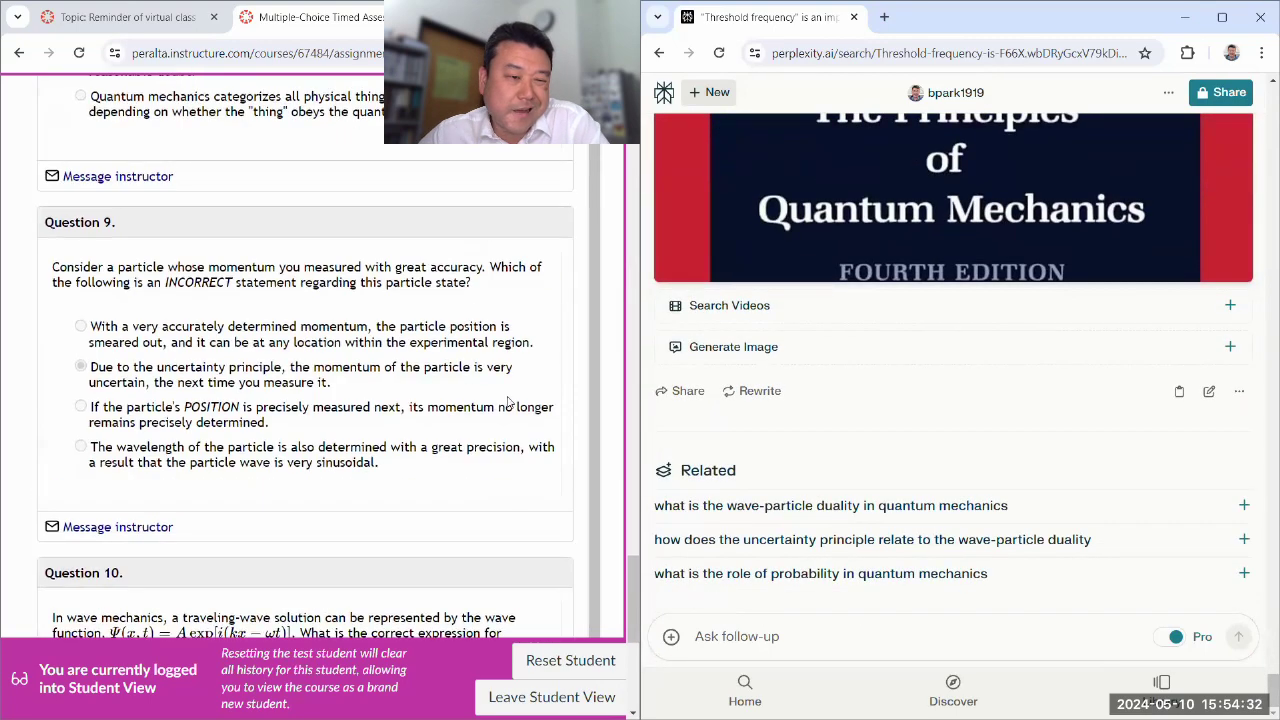
pyautogui.scroll(5, 500, 410)
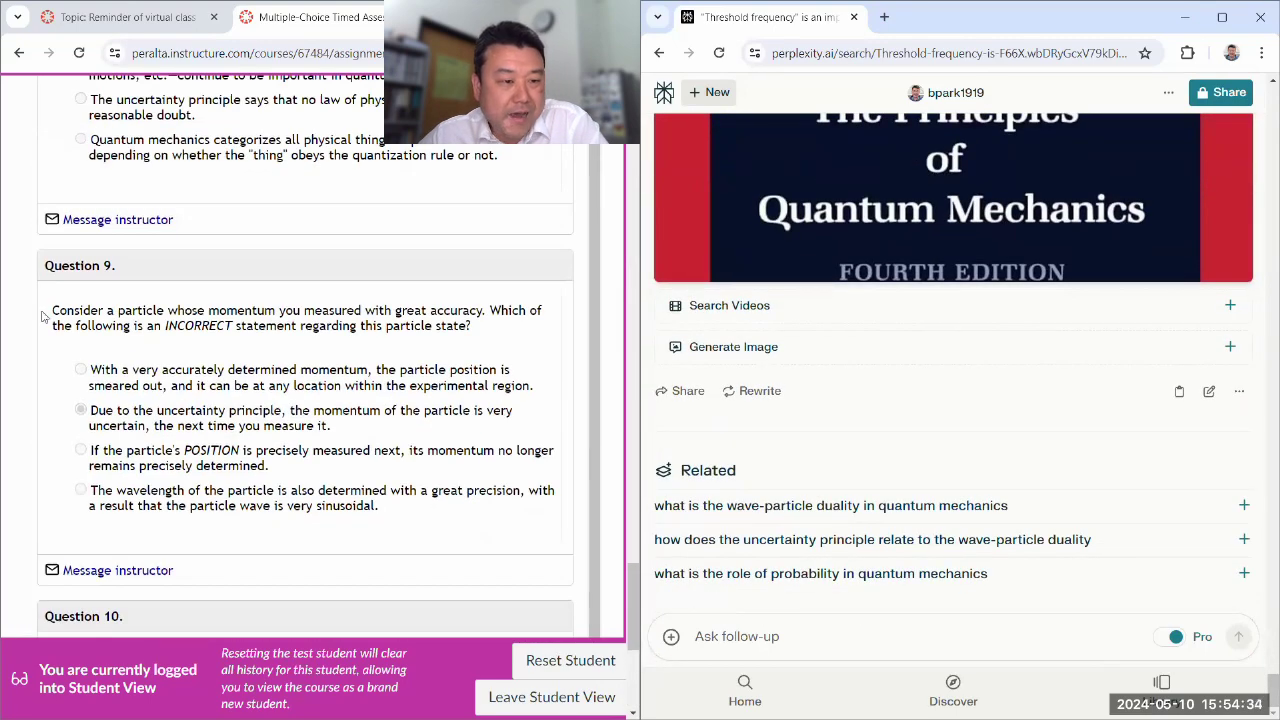
pyautogui.moveTo(42, 316); pyautogui.dragTo(457, 507)
pyautogui.rightClick(316, 320)
pyautogui.click(352, 336)
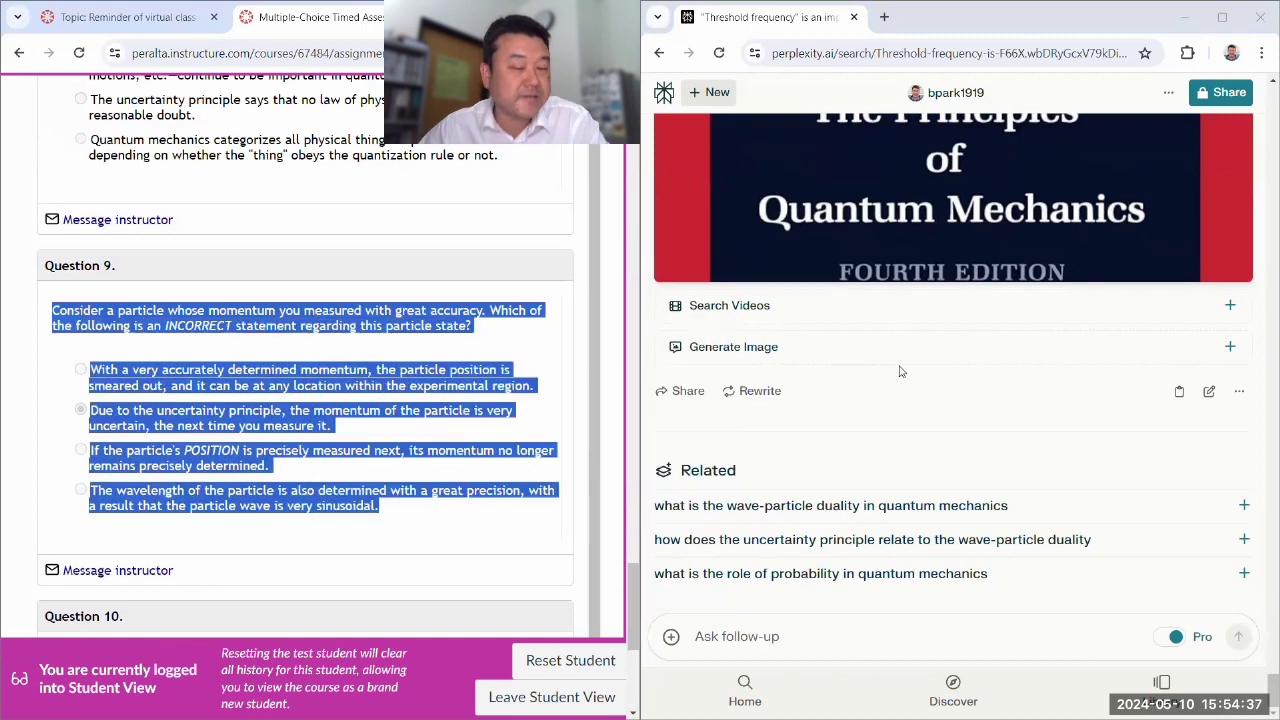
pyautogui.click(790, 636)
pyautogui.hotkey('ctrl', 'v')
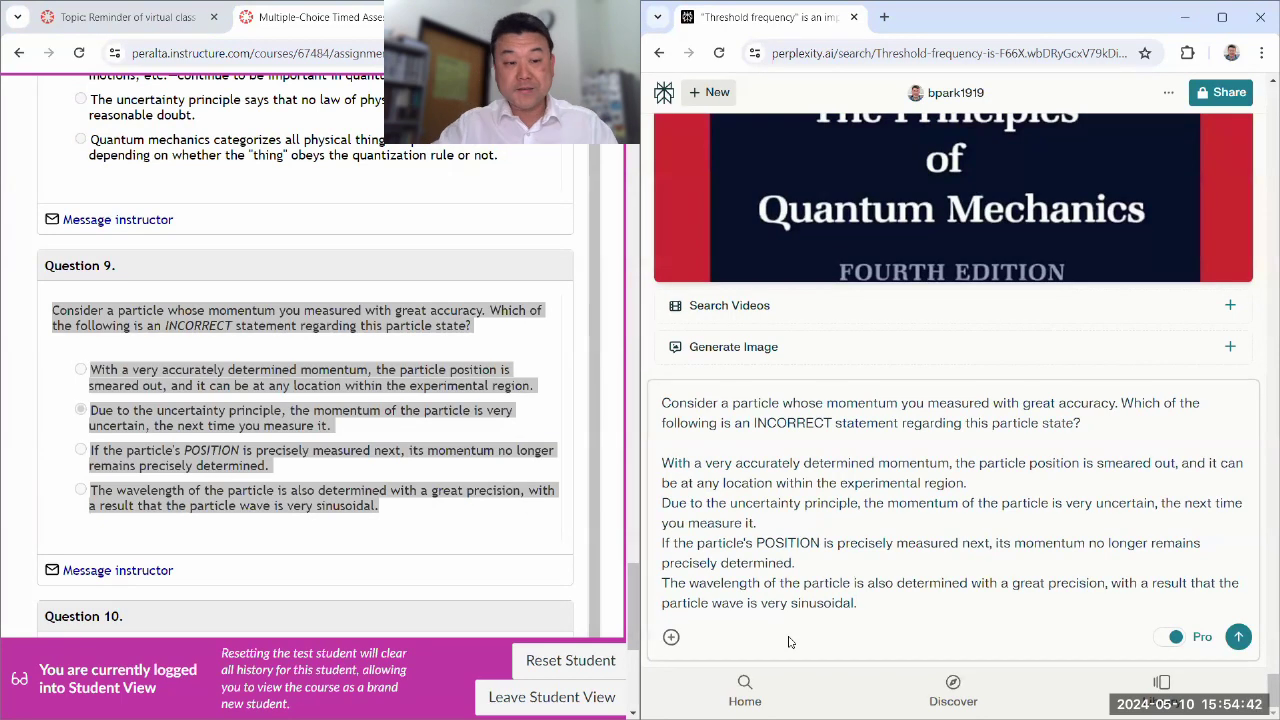
pyautogui.click(80, 410)
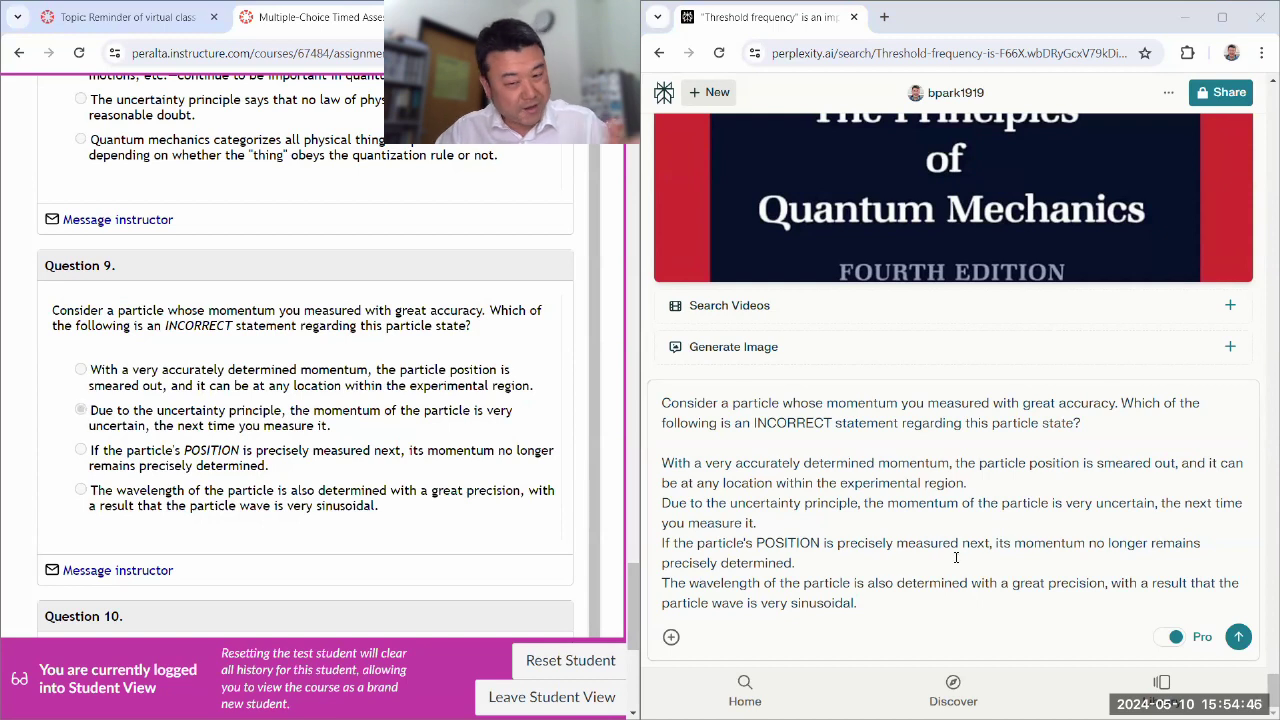
# Begin a closing line with "I answered" below the pasted question and label its four choices (a), (b), (c) and (d)
pyautogui.click(888, 607)
pyautogui.hotkey('shift', 'Return')
pyautogui.hotkey('shift', 'Return')
pyautogui.write('I answered')
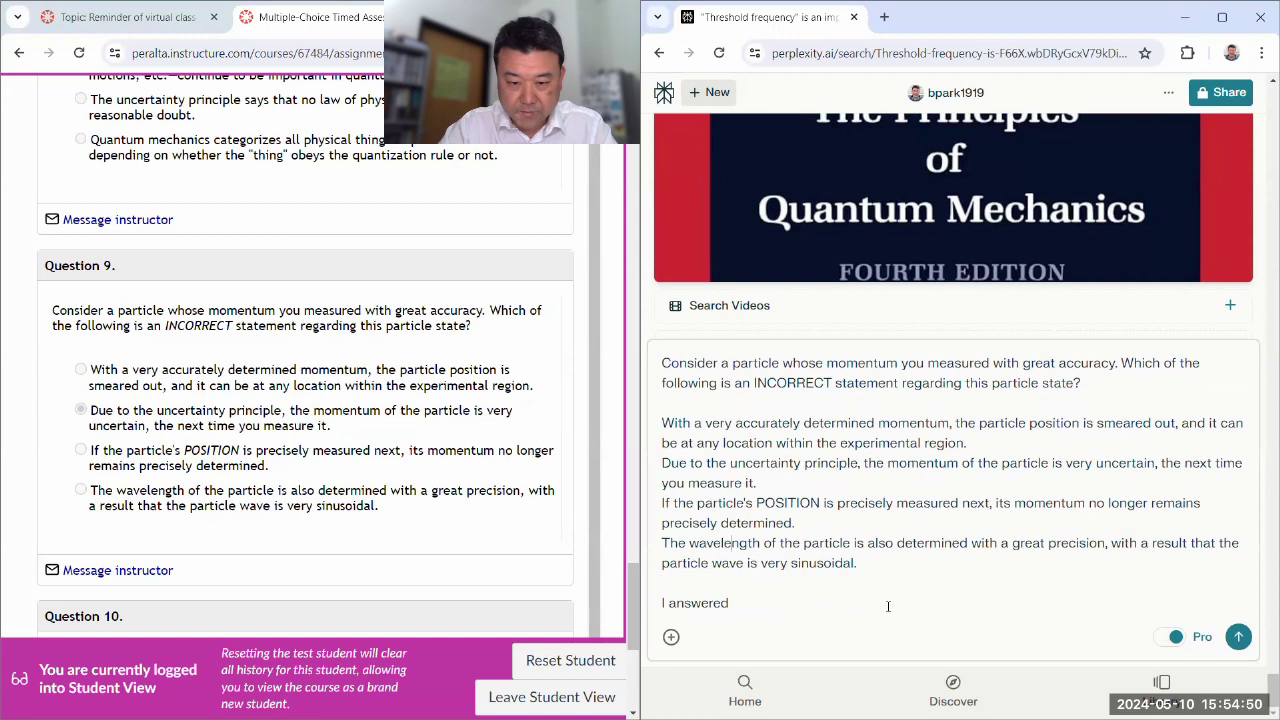
pyautogui.press('Up')
pyautogui.write('(a) ')
pyautogui.write('(b)')
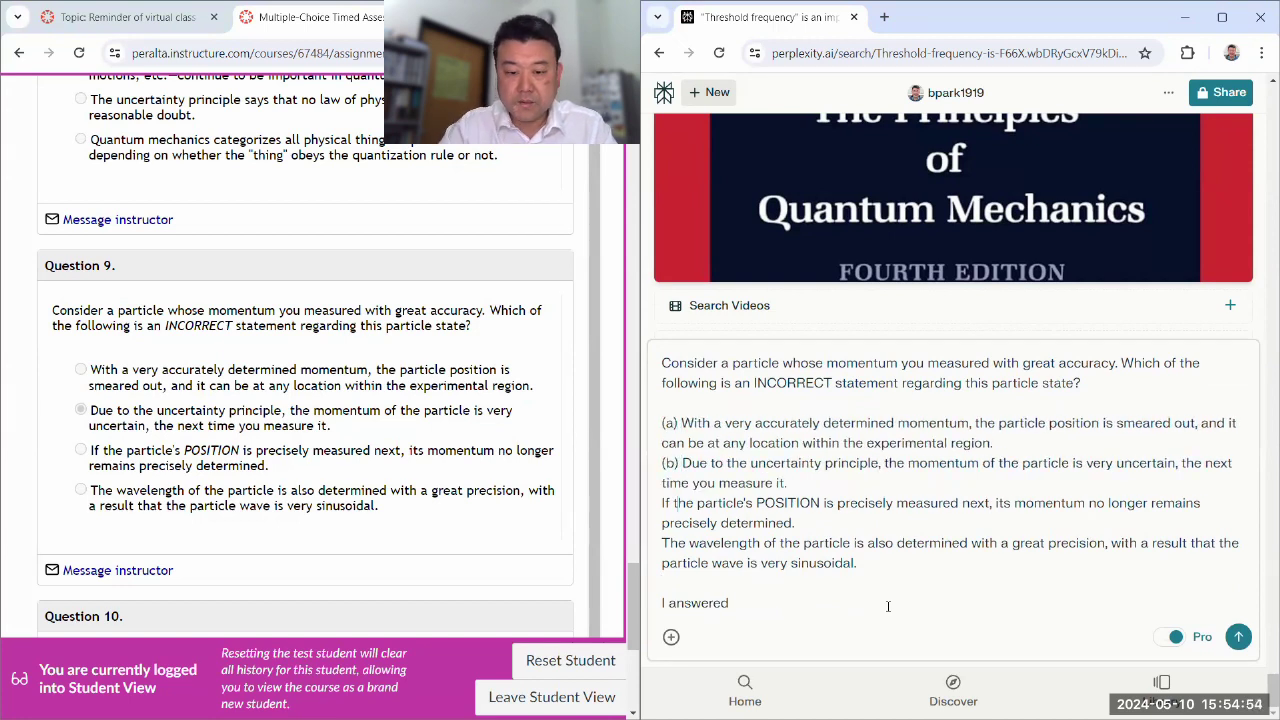
pyautogui.press('Home')
pyautogui.write('(c)')
pyautogui.press('Home')
pyautogui.write('(d) ')
# Complete the line with "(b), is that correct? If it is, can you explain why it's correct and other choices are incorrect?" and submit the follow-up
pyautogui.write('(a')
pyautogui.write(')')
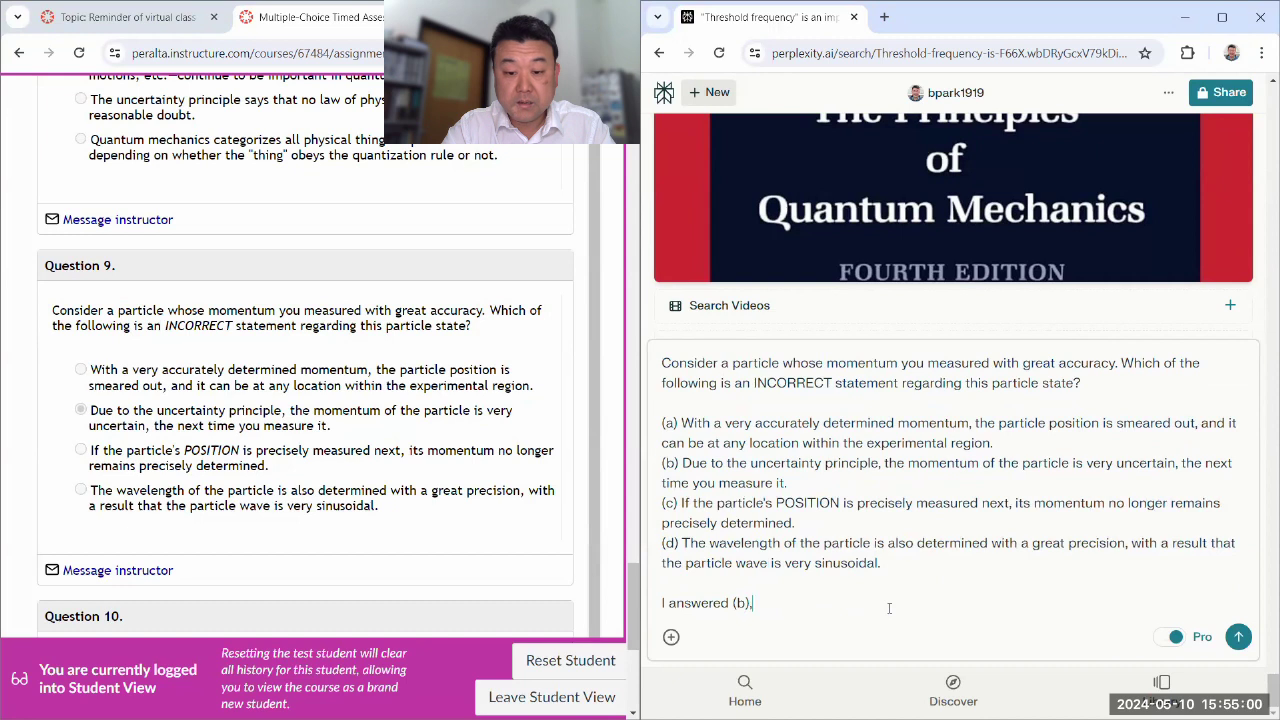
pyautogui.write(', is that correct? If it is, can you explain why ')
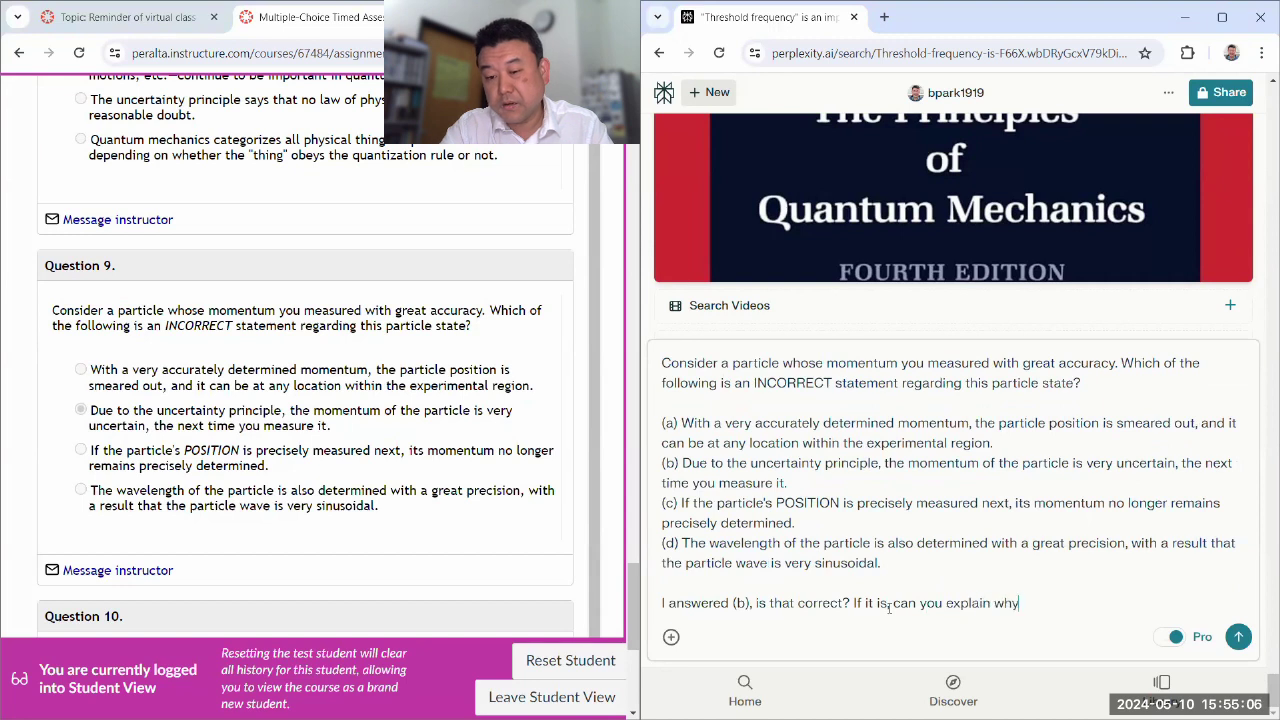
pyautogui.write("it's correct")
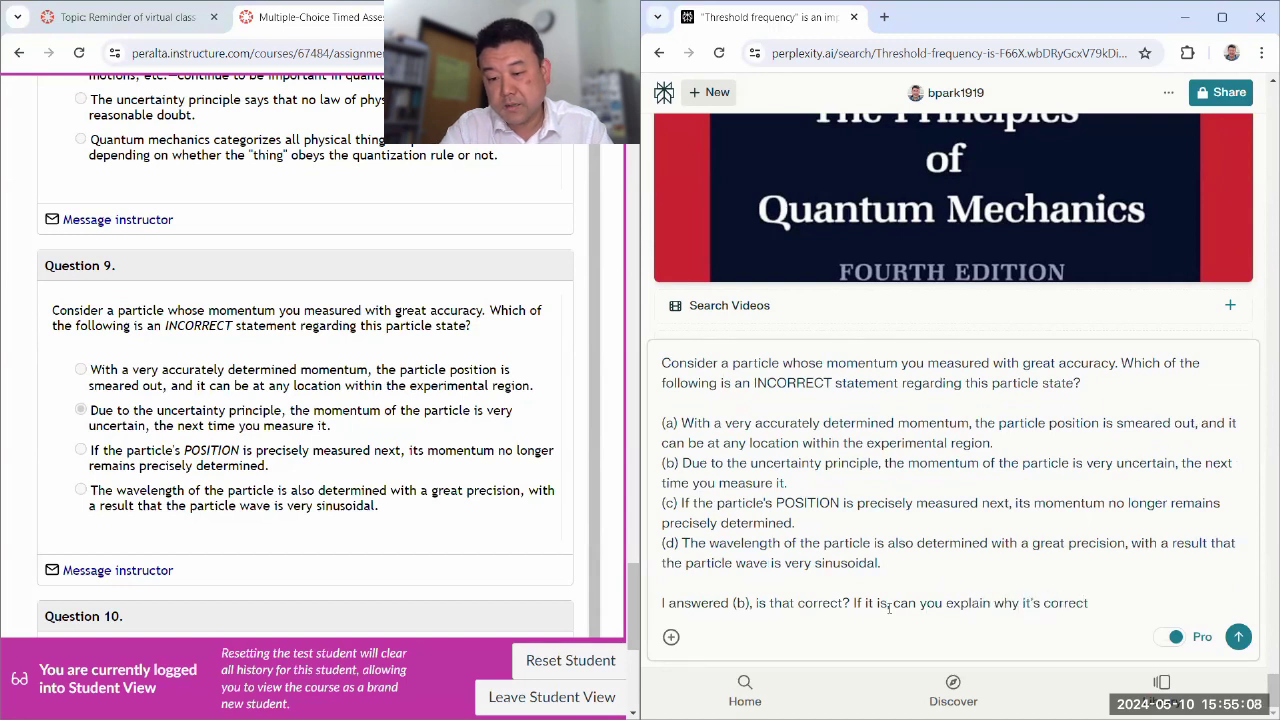
pyautogui.write('a and other choi')
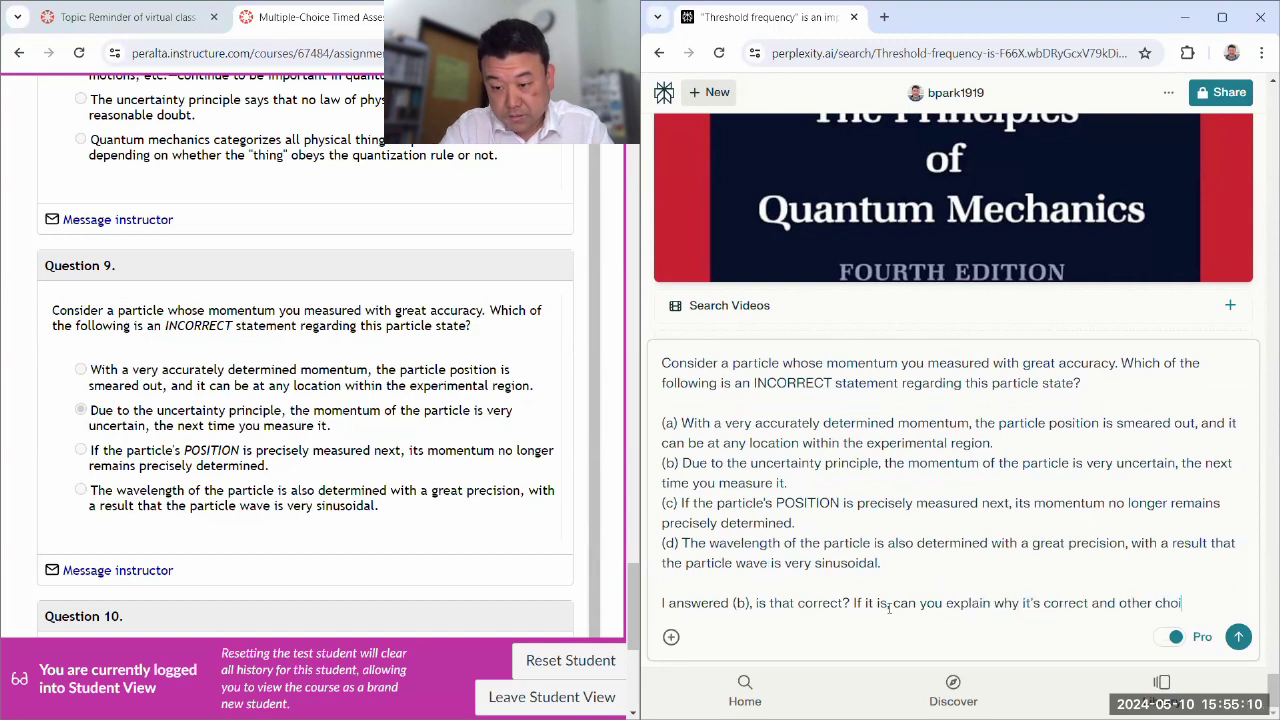
pyautogui.write('ces are incorrect?')
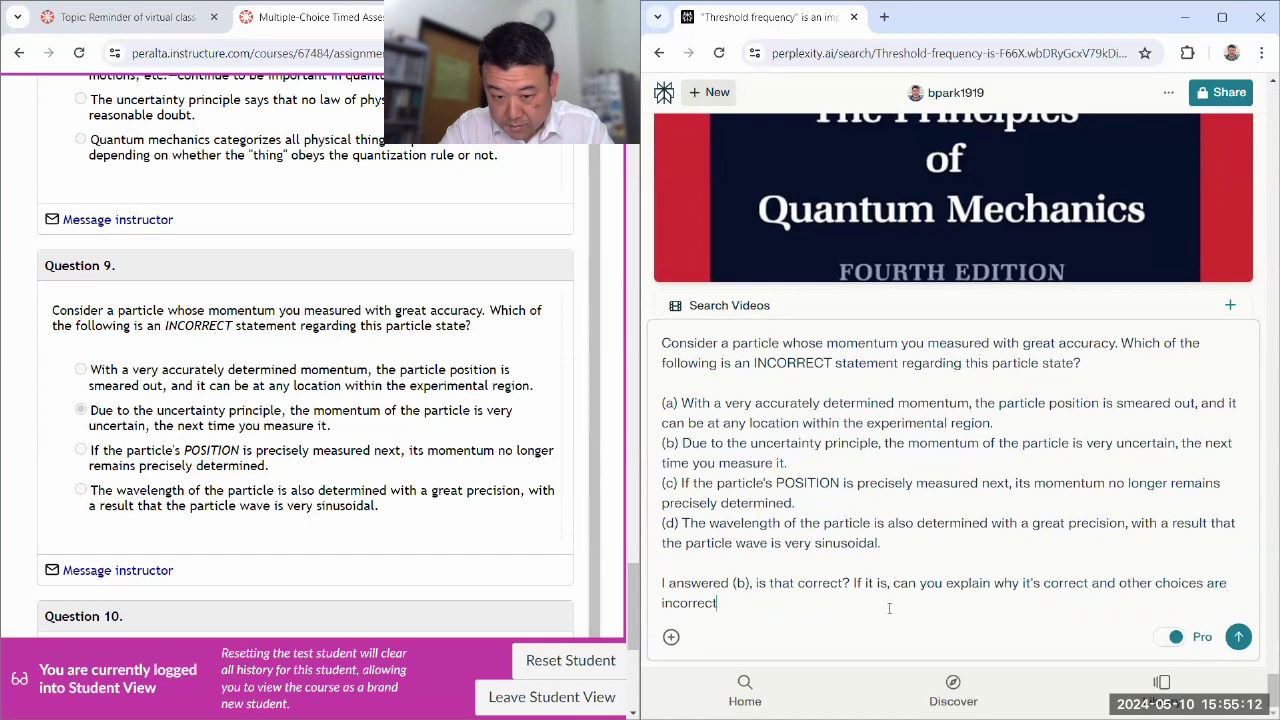
pyautogui.click(1237, 643)
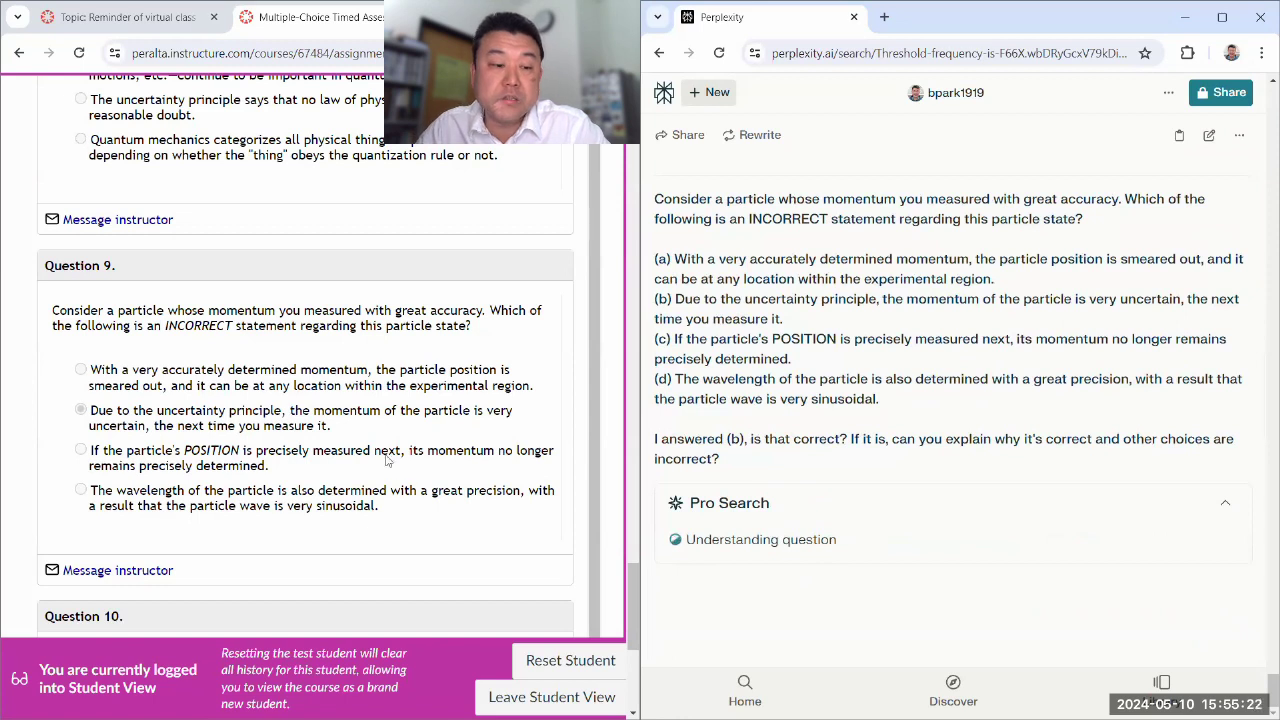
# Reread Question 9 in the assessment, highlighting the selected choice about the momentum being uncertain at the next measurement
pyautogui.scroll(-1, 168, 295)
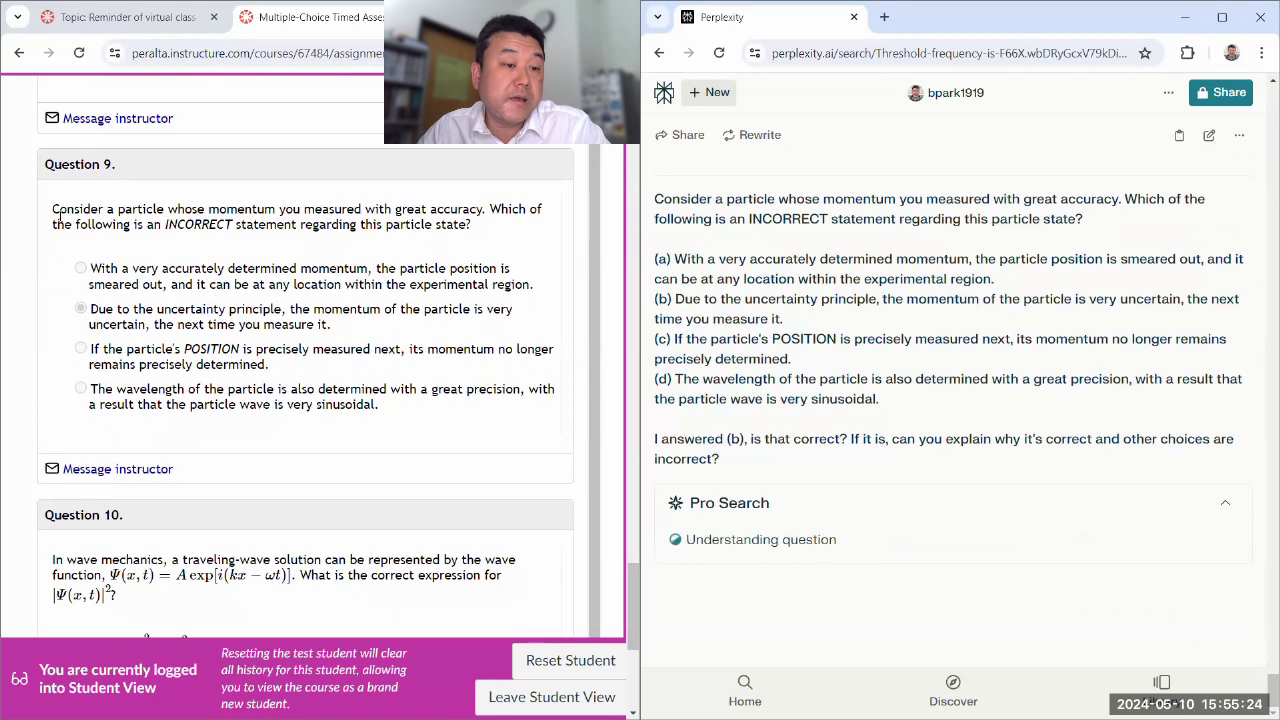
pyautogui.moveTo(48, 216); pyautogui.dragTo(293, 318)
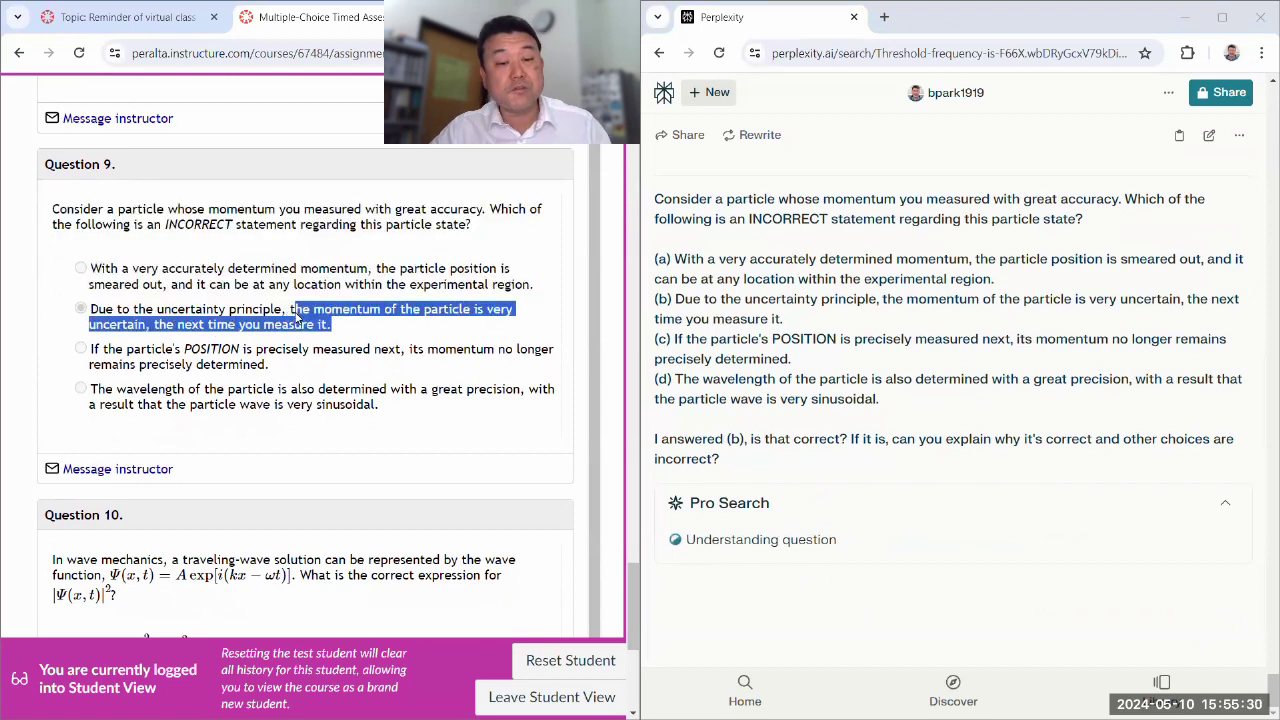
pyautogui.moveTo(296, 316); pyautogui.dragTo(296, 326)
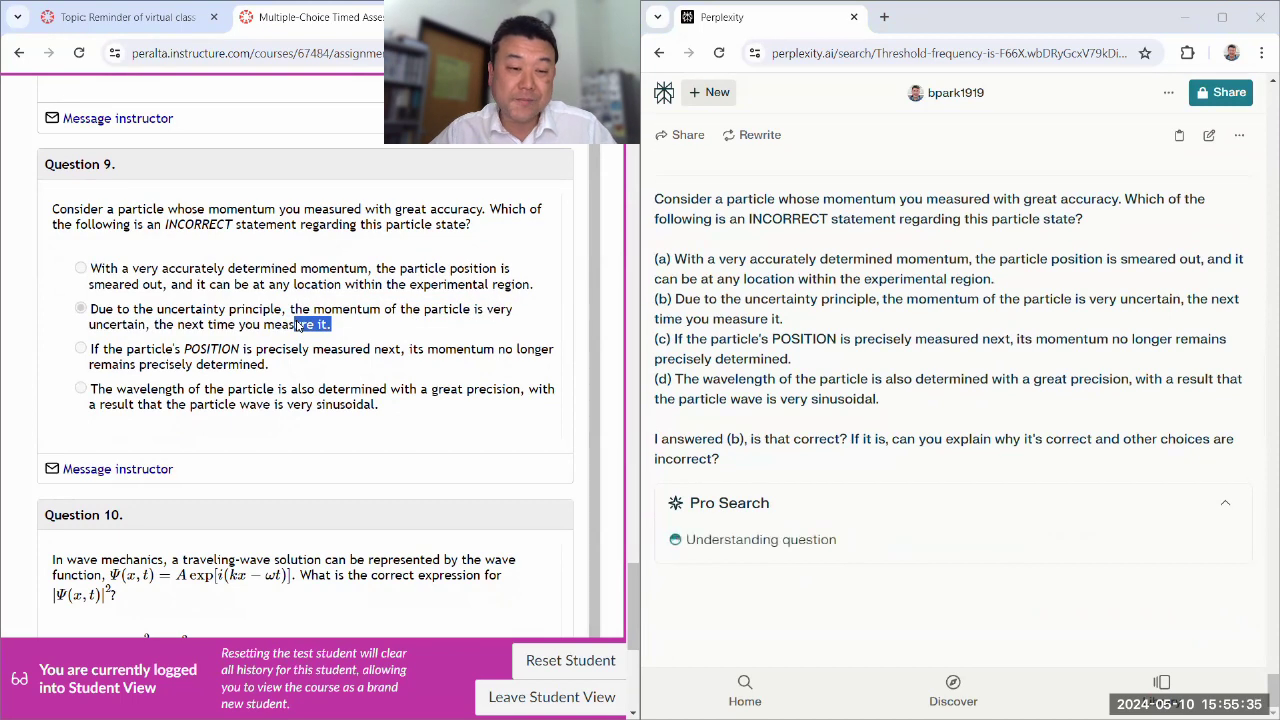
pyautogui.click(362, 324)
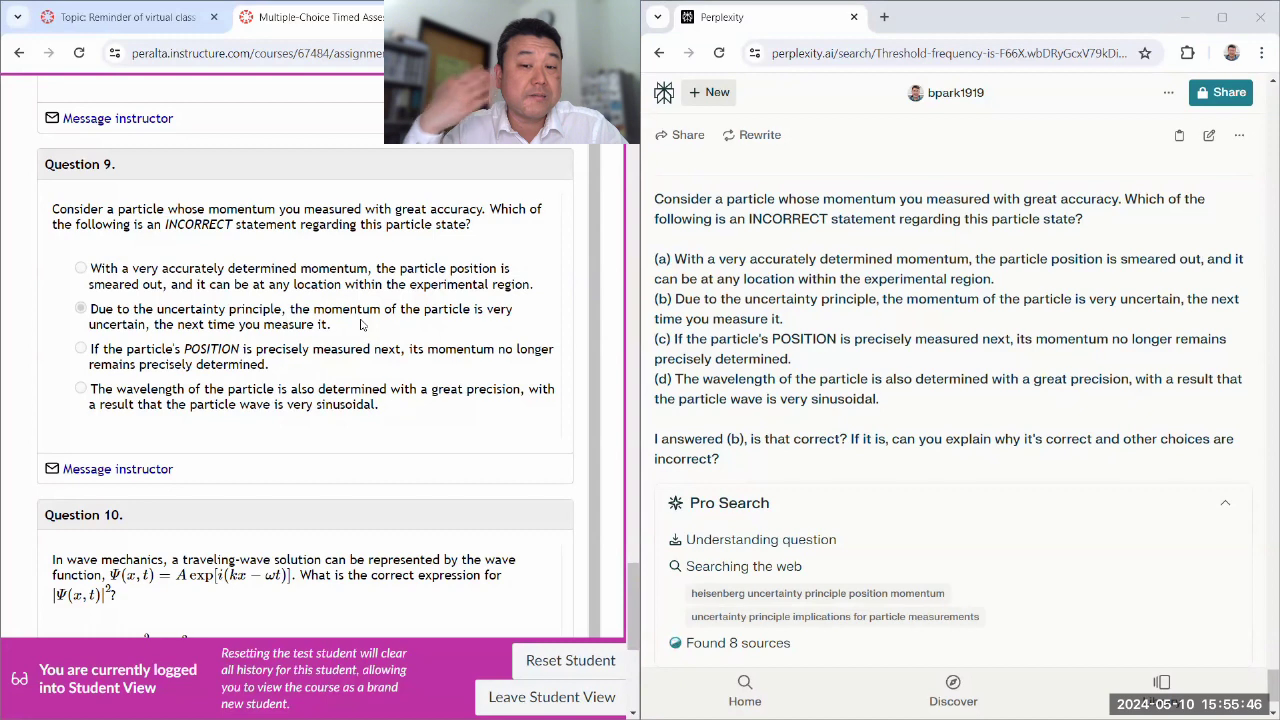
# Read the opening of Perplexity's reply to Question 9, highlighting the wording on why answer (b) is incorrect and the others are not
pyautogui.scroll(-1, 685, 247)
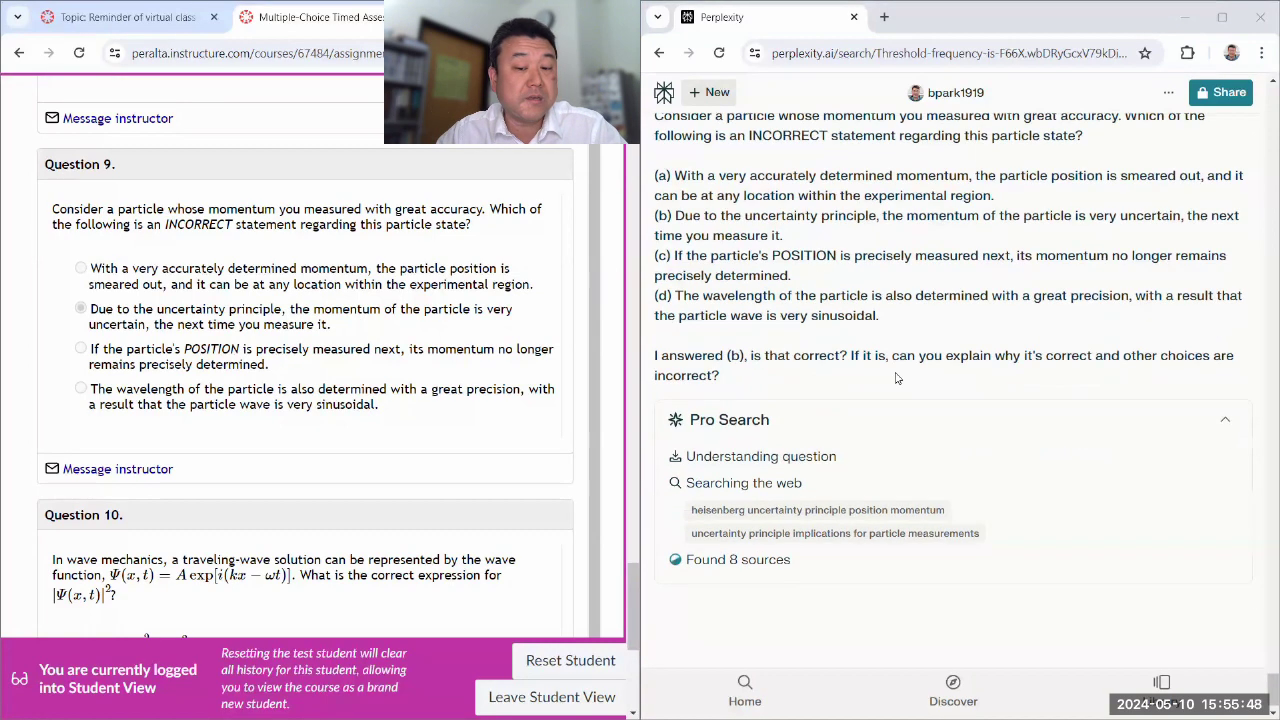
pyautogui.scroll(-1, 809, 479)
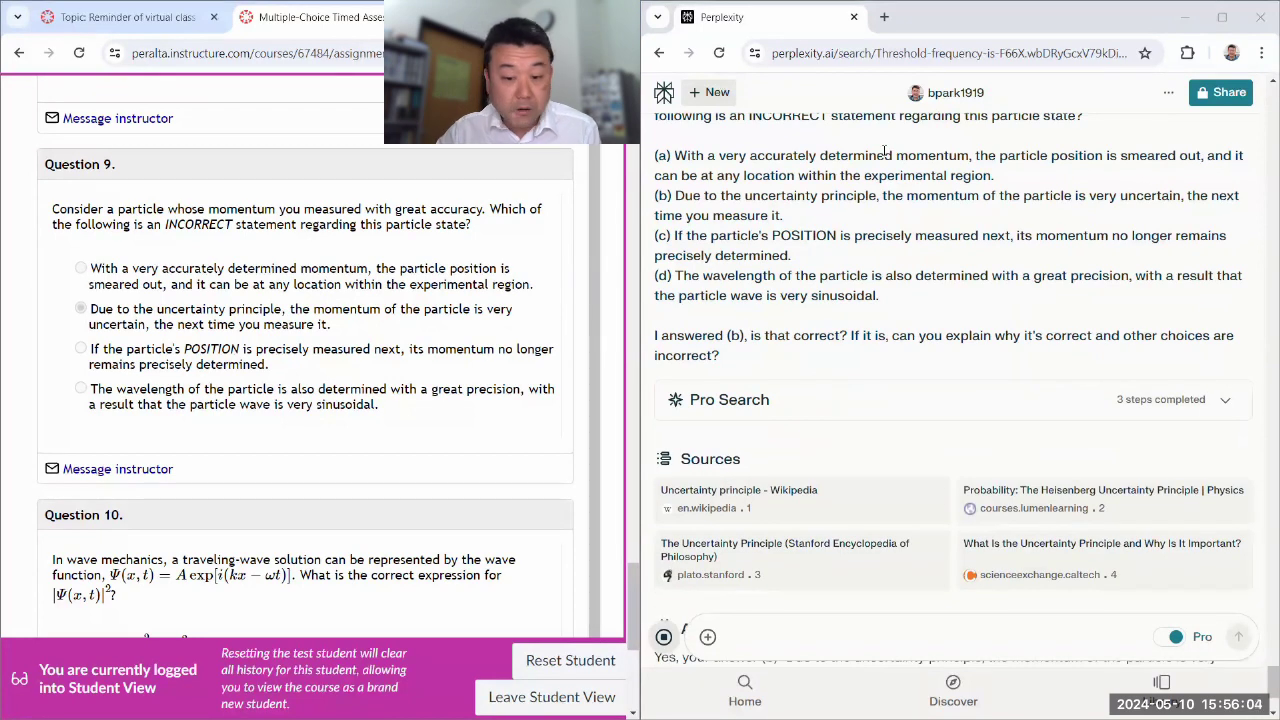
pyautogui.scroll(1, 832, 225)
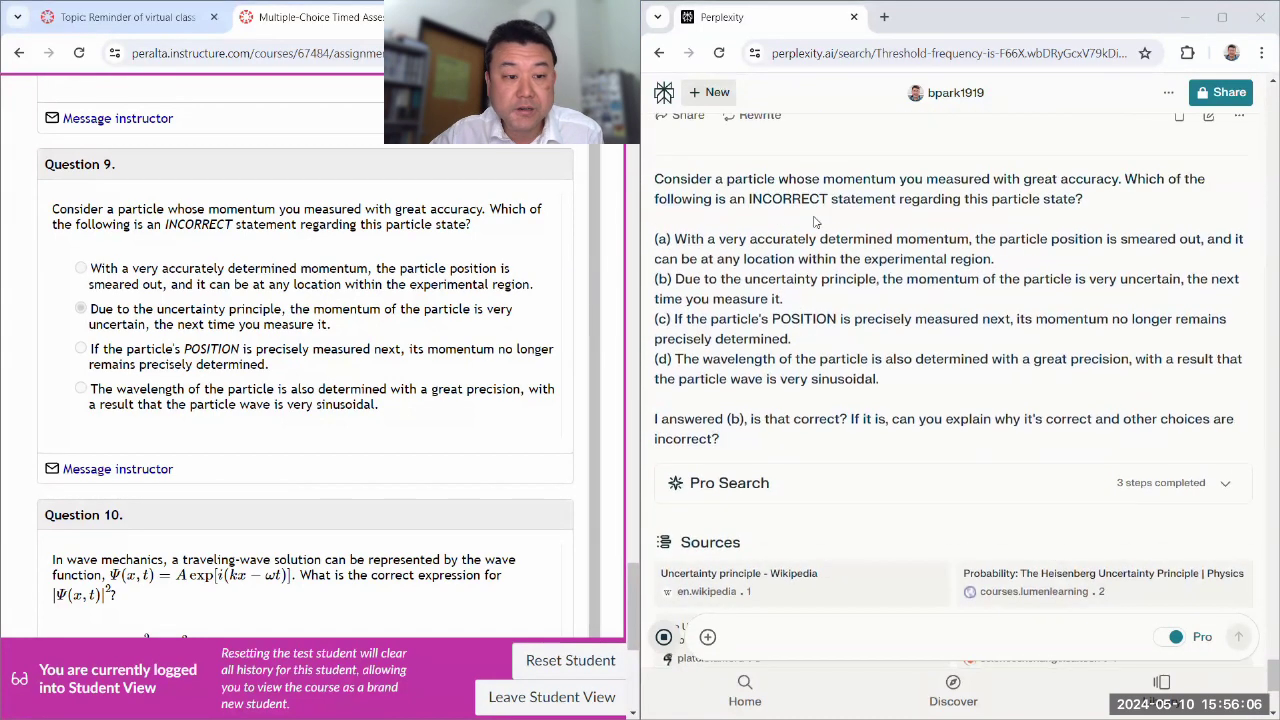
pyautogui.scroll(-2, 832, 225)
pyautogui.scroll(-2, 832, 225)
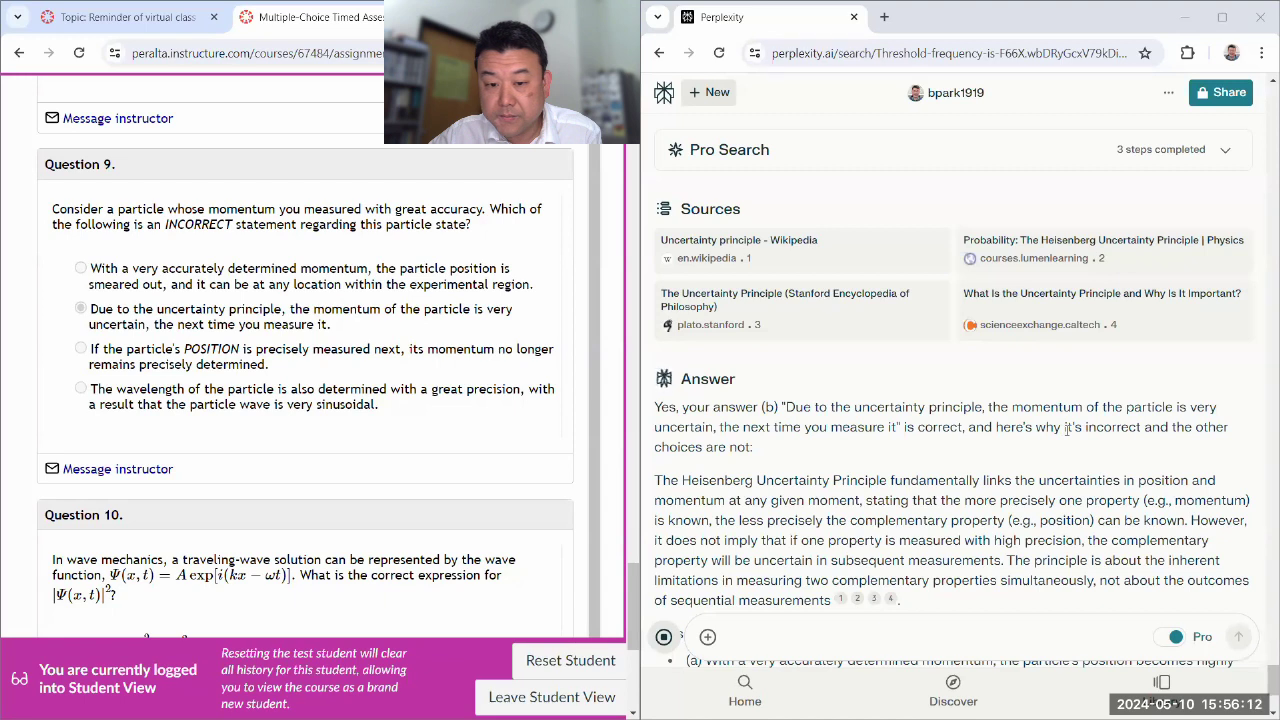
pyautogui.scroll(-1, 1067, 428)
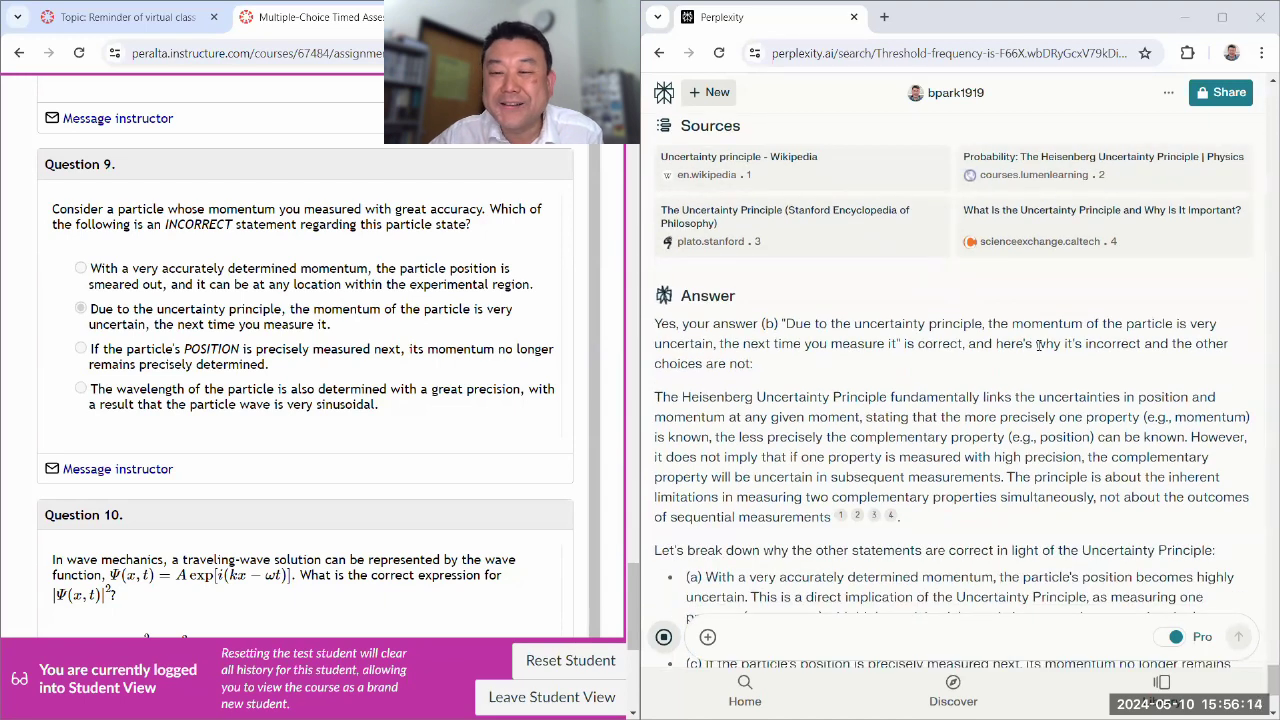
pyautogui.moveTo(1037, 345); pyautogui.dragTo(1047, 367)
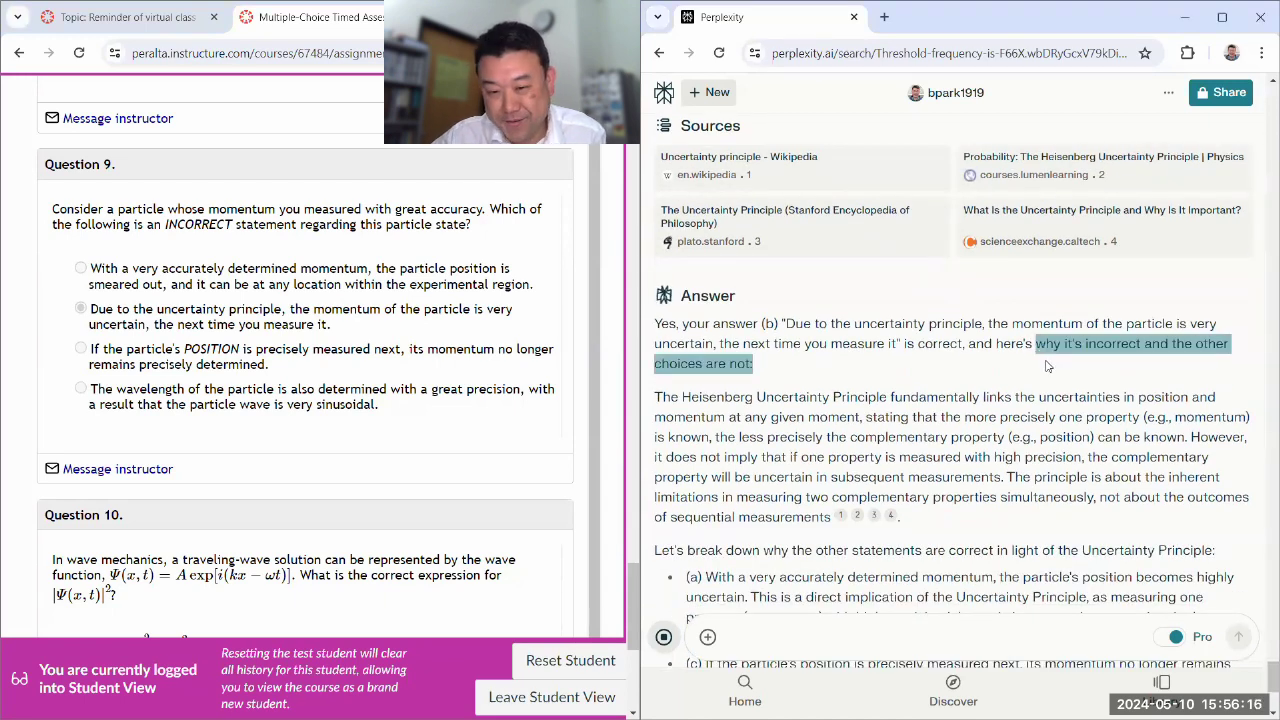
pyautogui.click(987, 410)
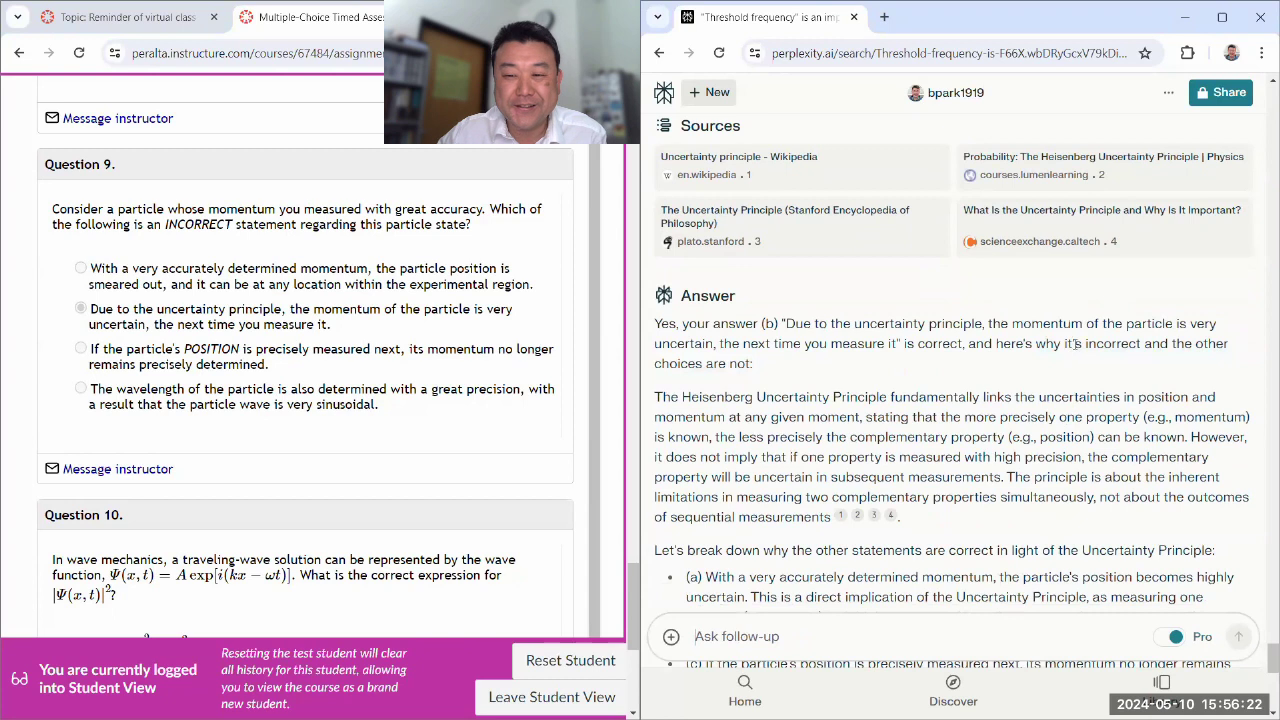
pyautogui.moveTo(1074, 344); pyautogui.dragTo(1140, 344)
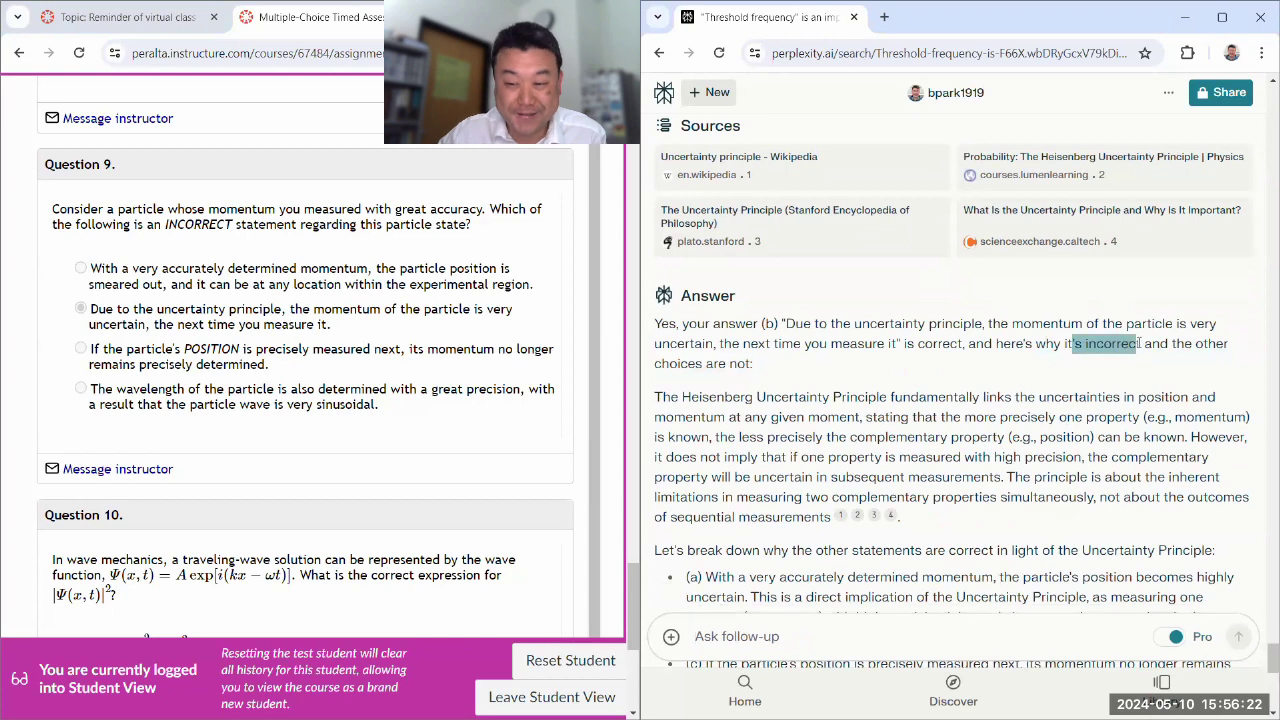
pyautogui.click(756, 369)
# Examine Perplexity's uncertainty principle paragraph, highlighting the sentence about the complementary property in subsequent measurements
pyautogui.scroll(-1, 780, 368)
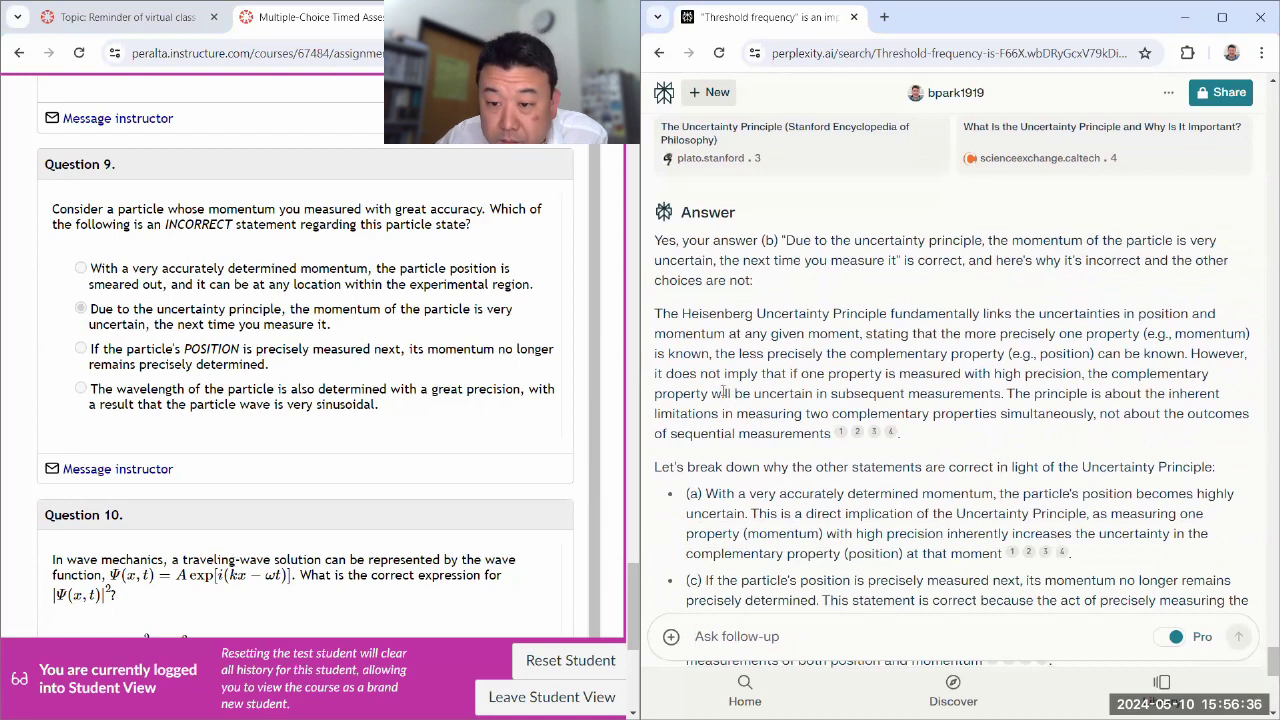
pyautogui.moveTo(1192, 353); pyautogui.dragTo(1005, 393)
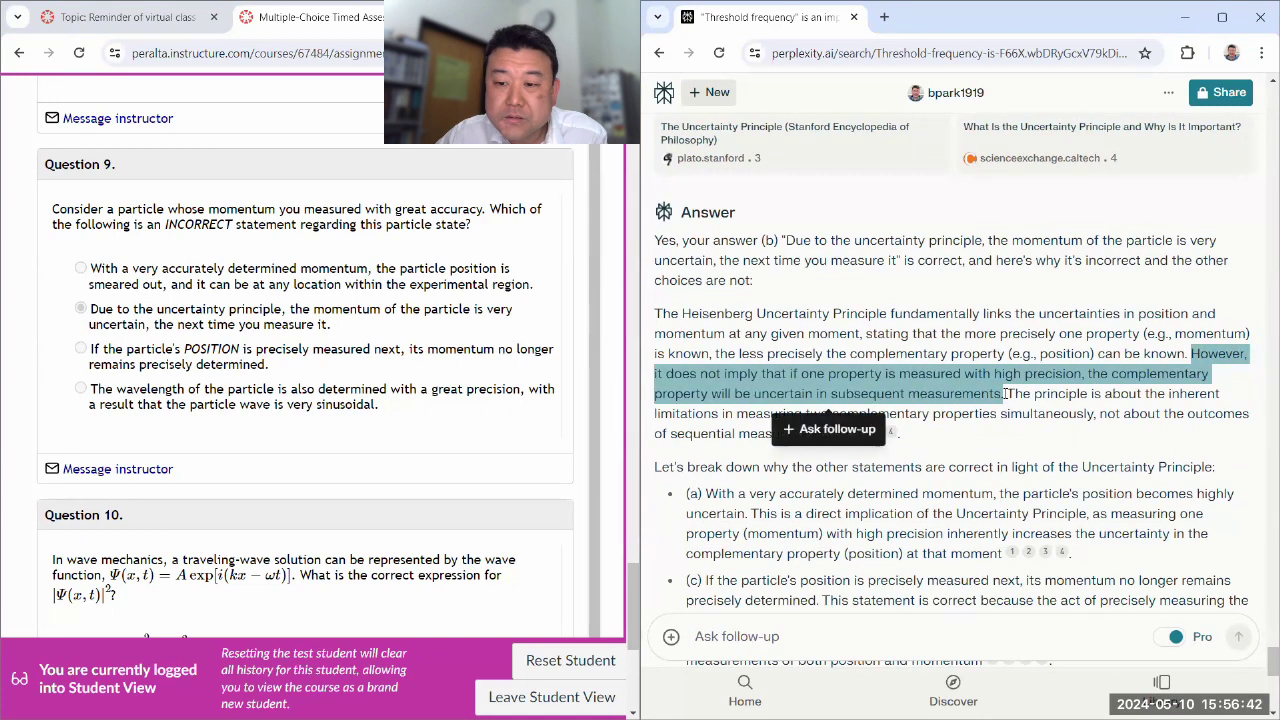
pyautogui.click(1127, 377)
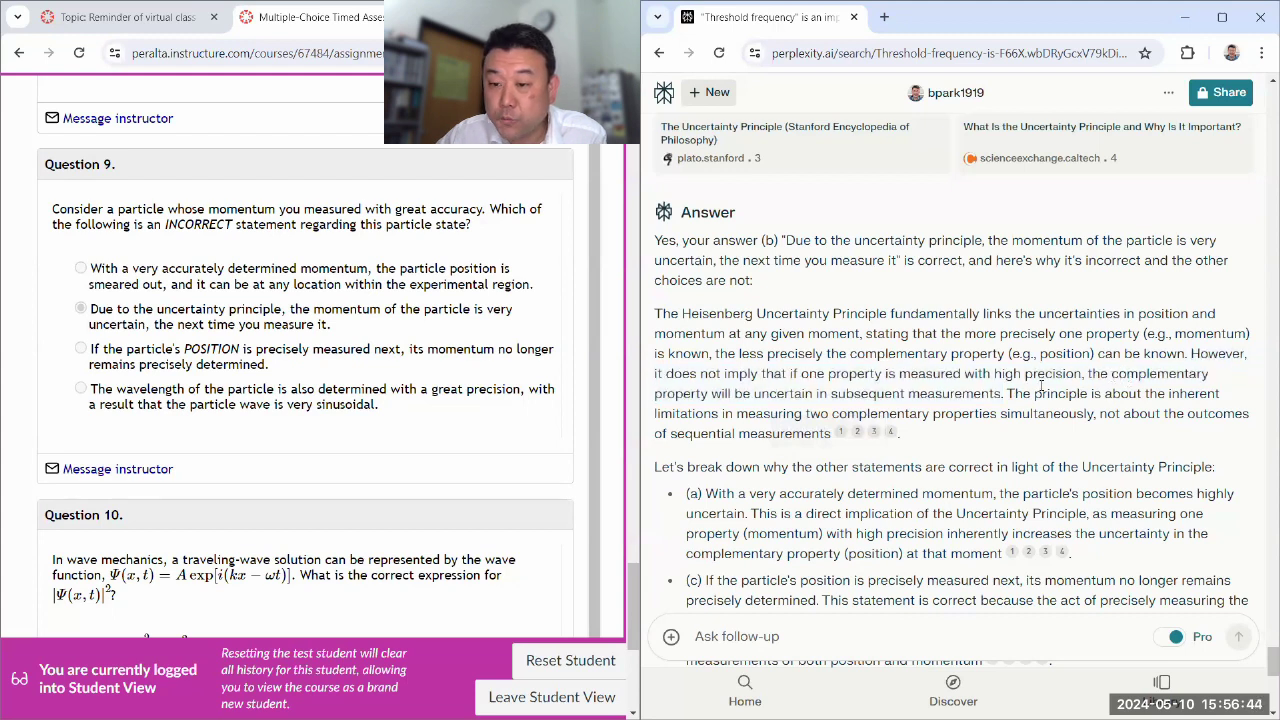
pyautogui.moveTo(1110, 375); pyautogui.dragTo(884, 374)
pyautogui.moveTo(1112, 373); pyautogui.dragTo(817, 397)
pyautogui.click(952, 390)
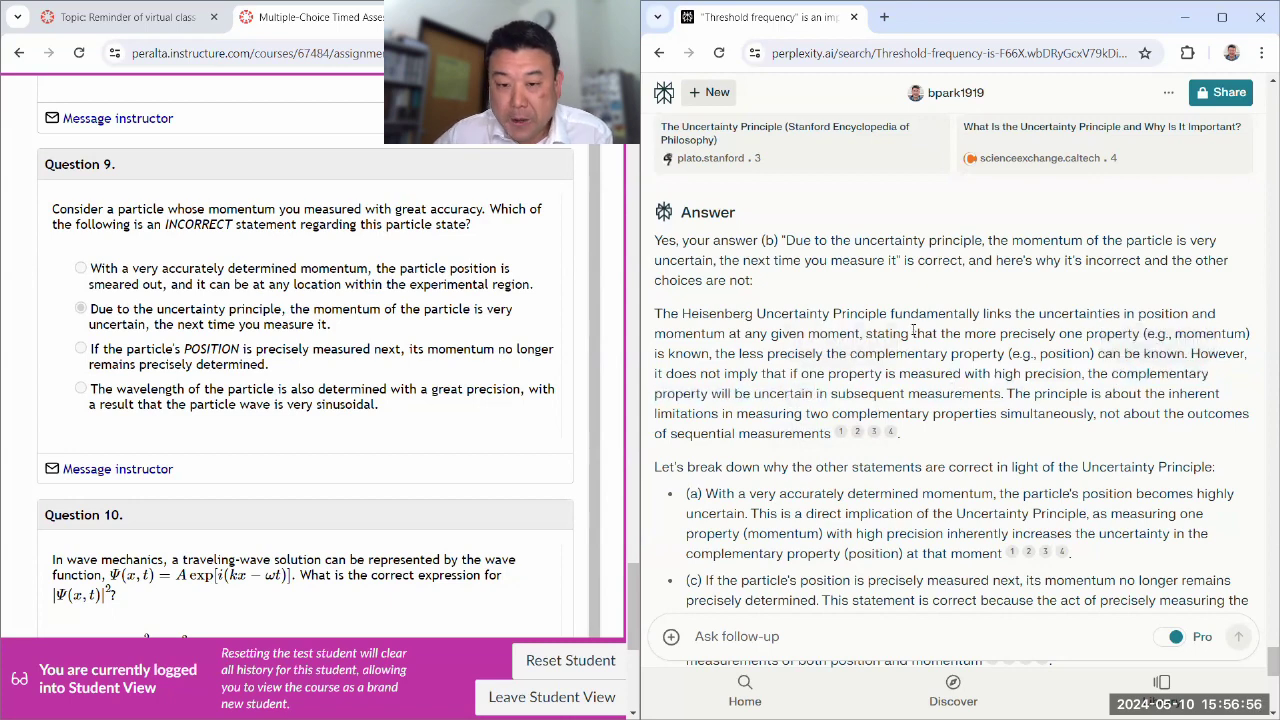
# Read Perplexity's explanations of choices (a), (c) and (d), highlighting the passage on precisely measuring the particle's position in (c)
pyautogui.scroll(-3, 963, 369)
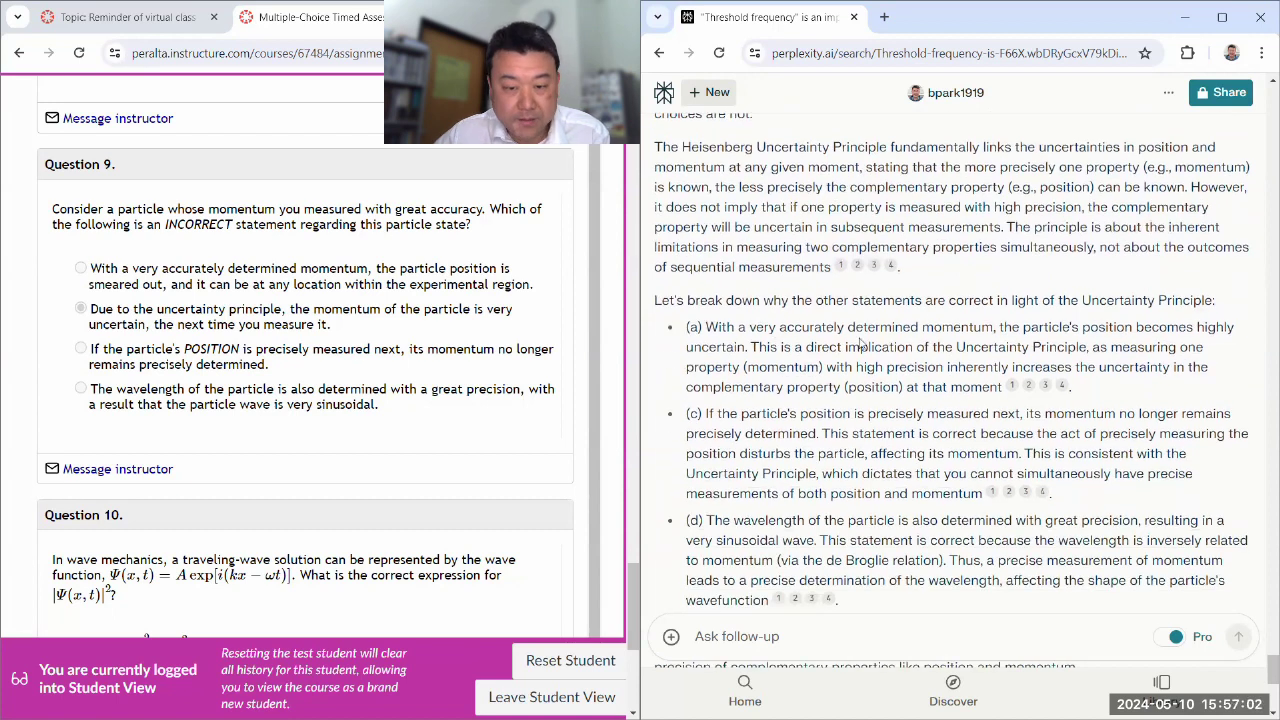
pyautogui.scroll(-2, 938, 344)
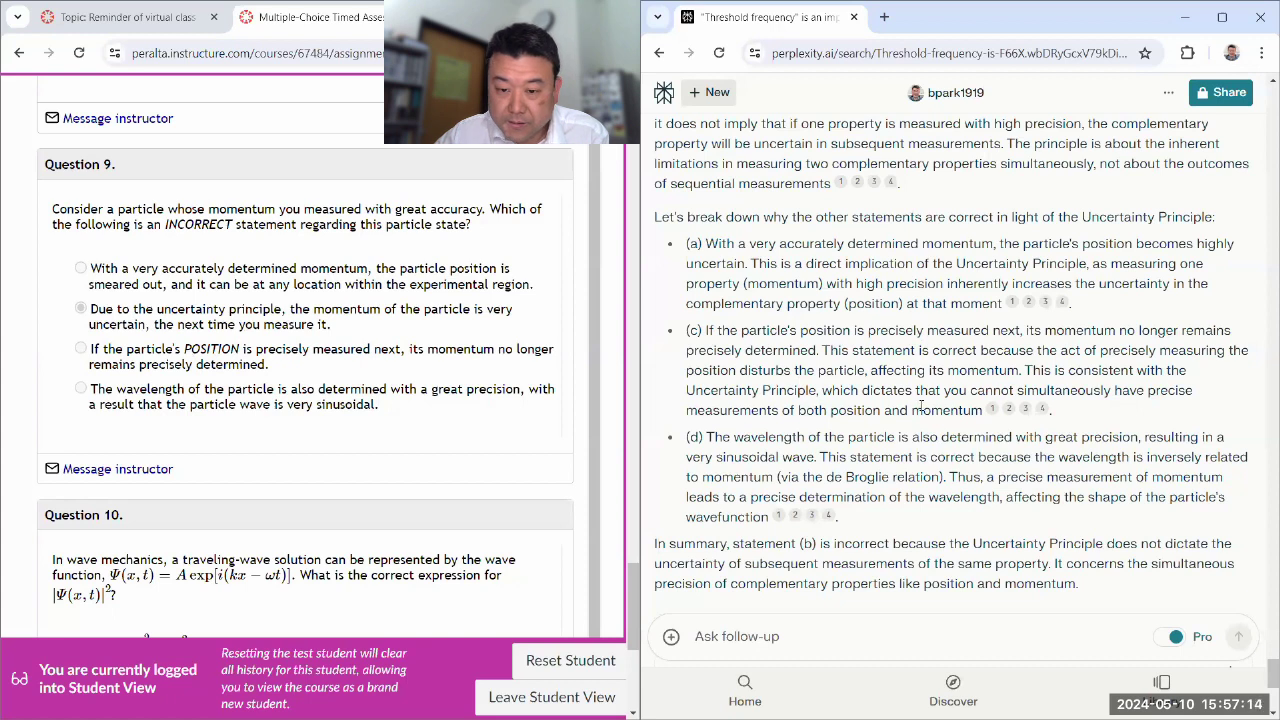
pyautogui.moveTo(686, 331); pyautogui.dragTo(810, 390)
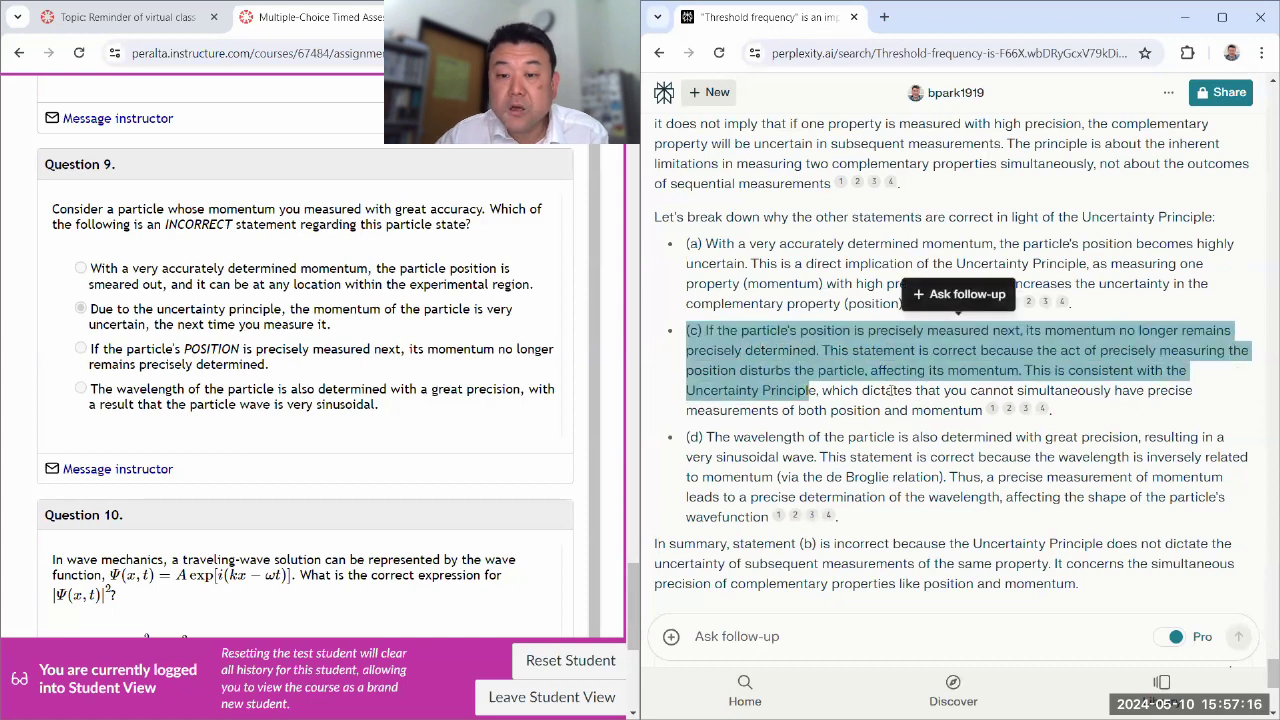
pyautogui.click(860, 327)
pyautogui.moveTo(800, 330); pyautogui.dragTo(852, 336)
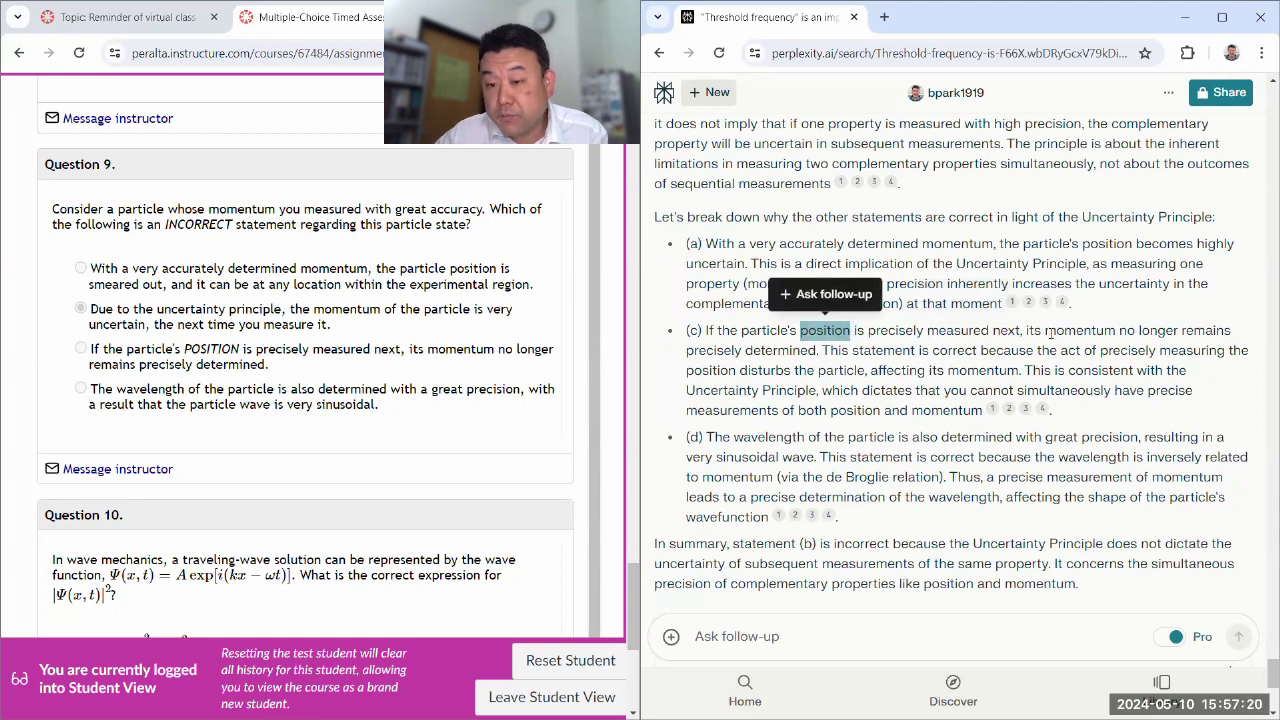
# Read Perplexity's explanations of (c) and (d), highlighting "momentum" and "position" in (c) and "de Broglie relation" in (d)
pyautogui.moveTo(1045, 331); pyautogui.dragTo(1117, 333)
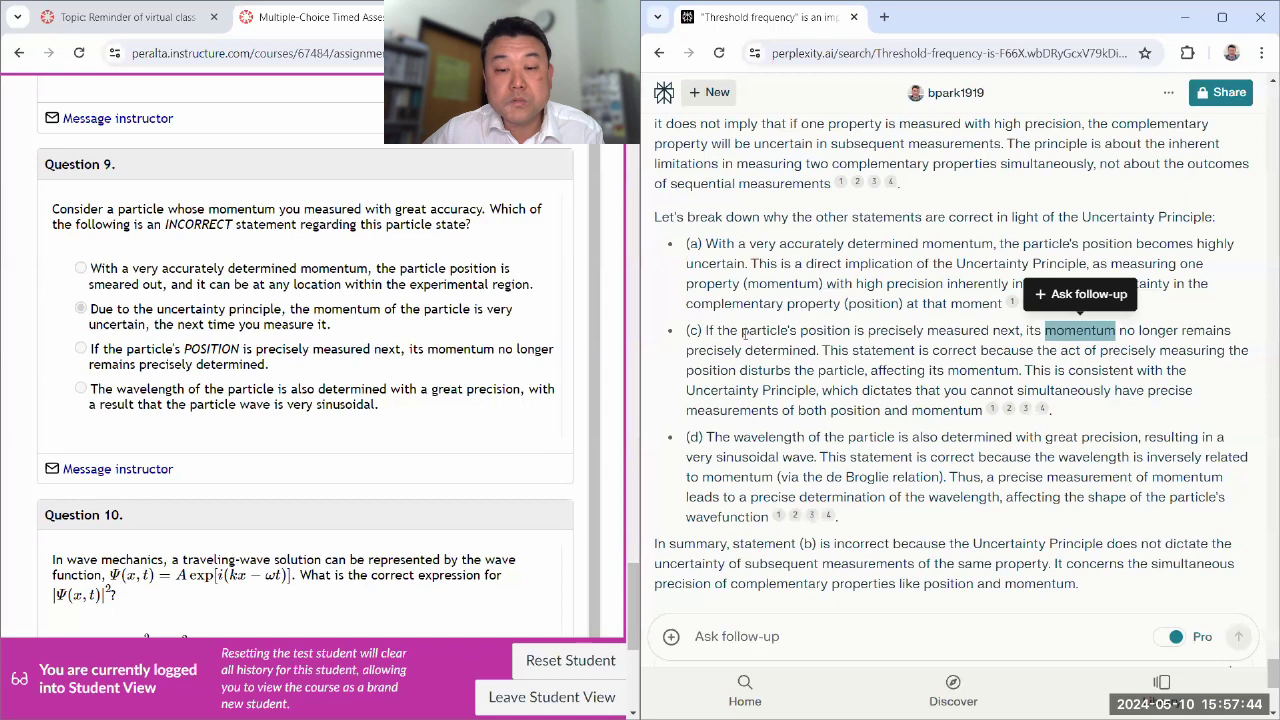
pyautogui.doubleClick(825, 331)
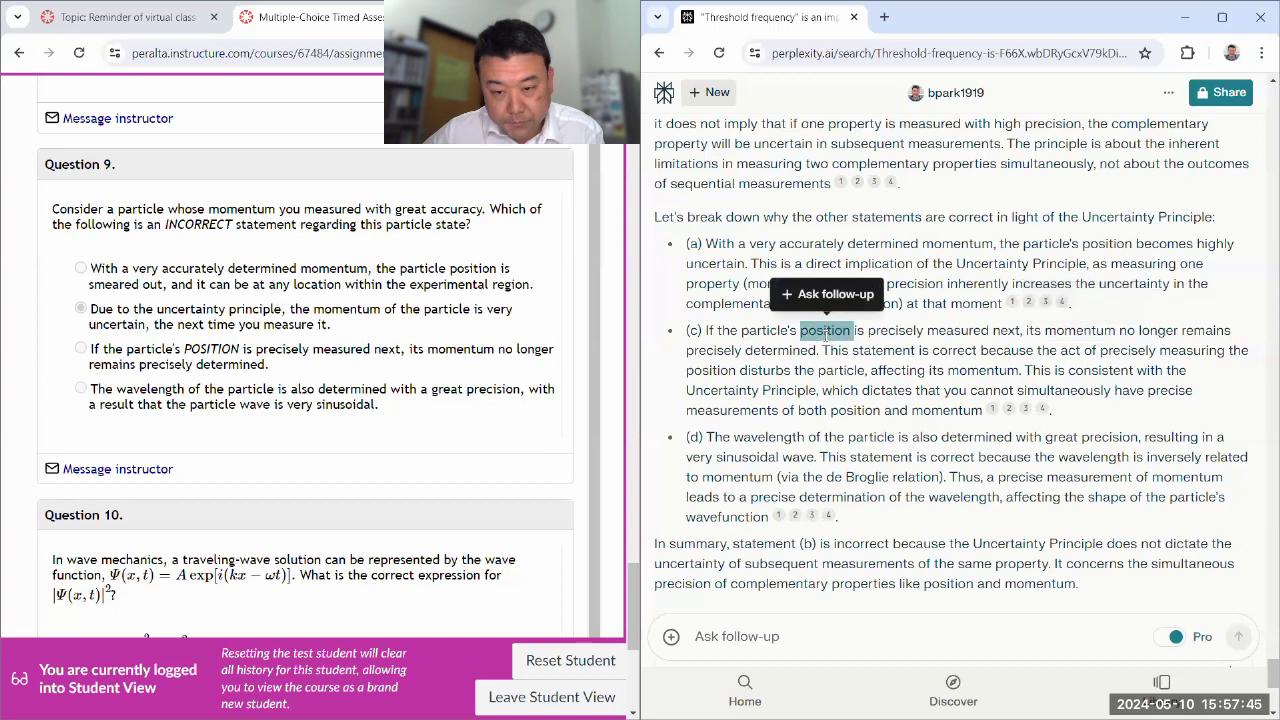
pyautogui.doubleClick(1068, 332)
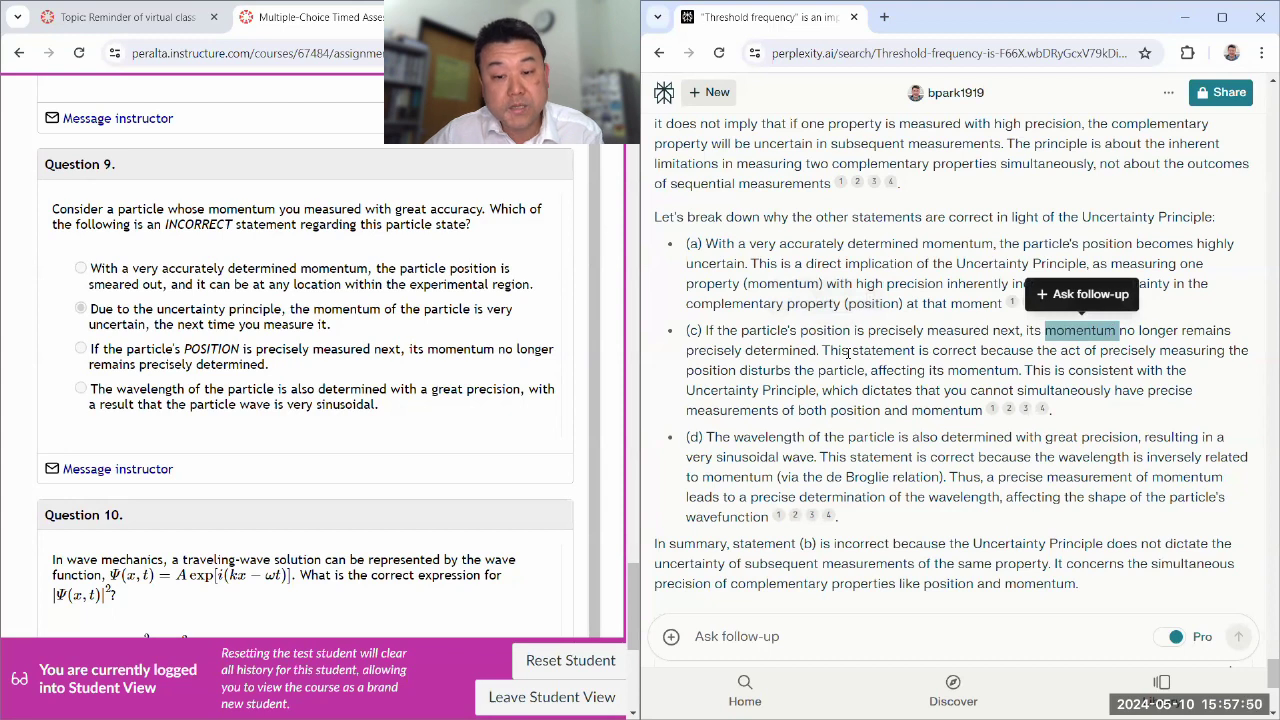
pyautogui.scroll(-3, 834, 377)
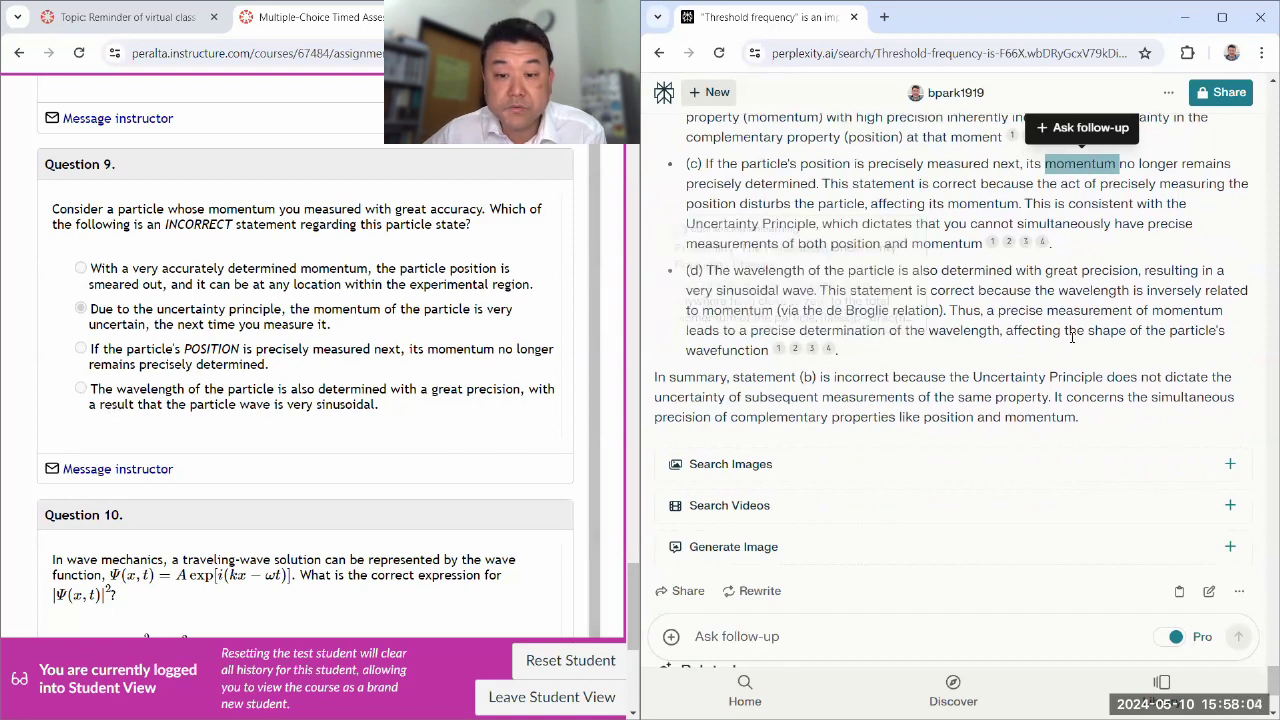
pyautogui.moveTo(828, 312); pyautogui.dragTo(940, 314)
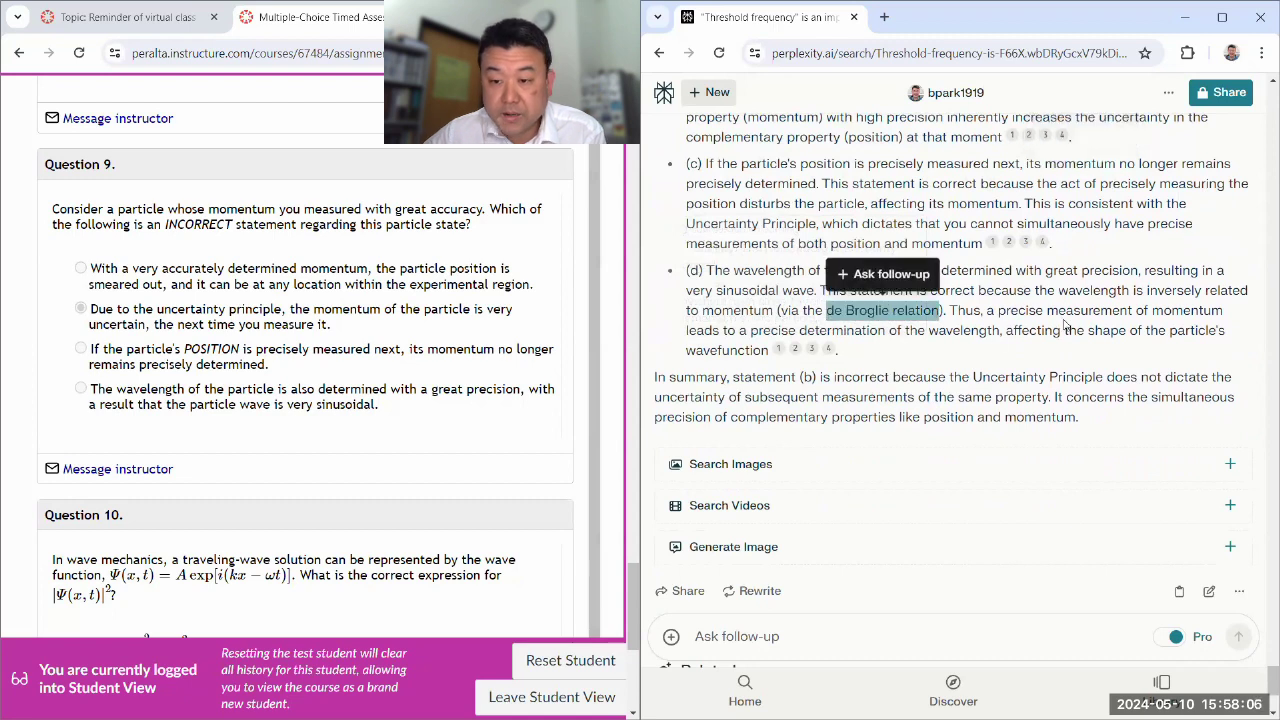
pyautogui.click(995, 336)
# Read the reply's closing summary, highlighting the passage on the Uncertainty Principle and subsequent measurements of the same property
pyautogui.moveTo(784, 378); pyautogui.dragTo(898, 380)
pyautogui.click(1000, 377)
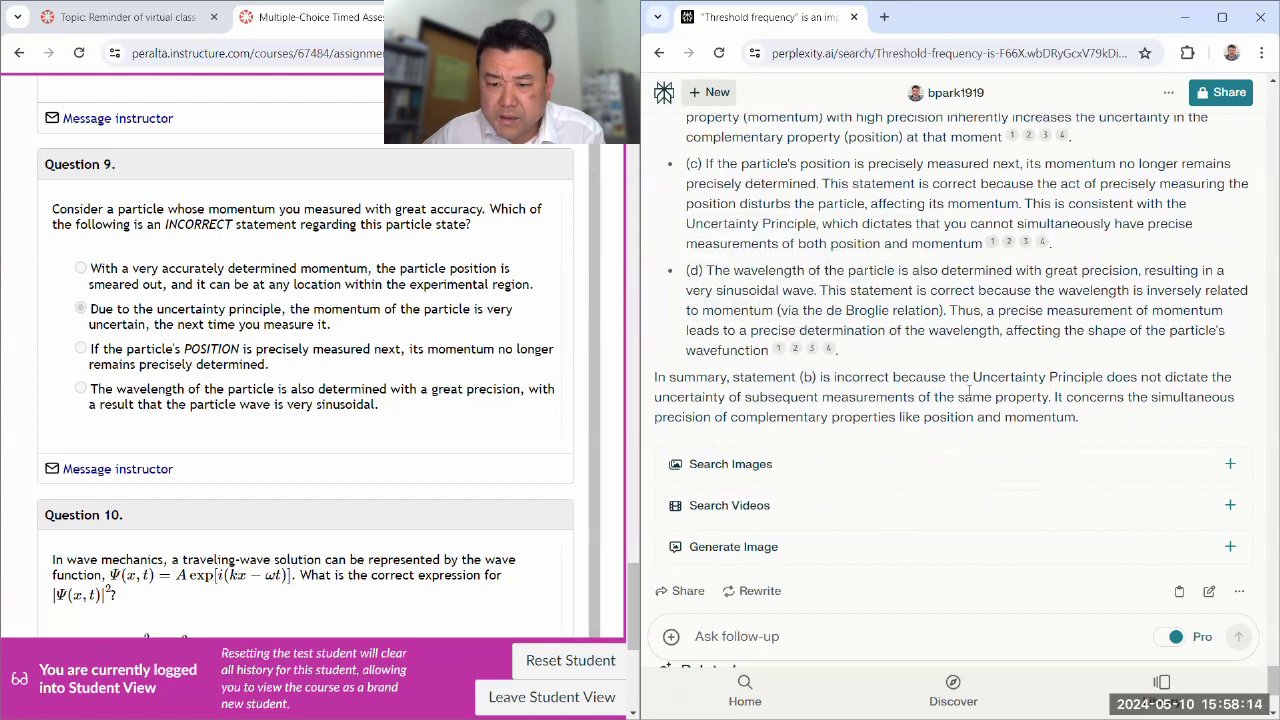
pyautogui.moveTo(950, 377); pyautogui.dragTo(1053, 398)
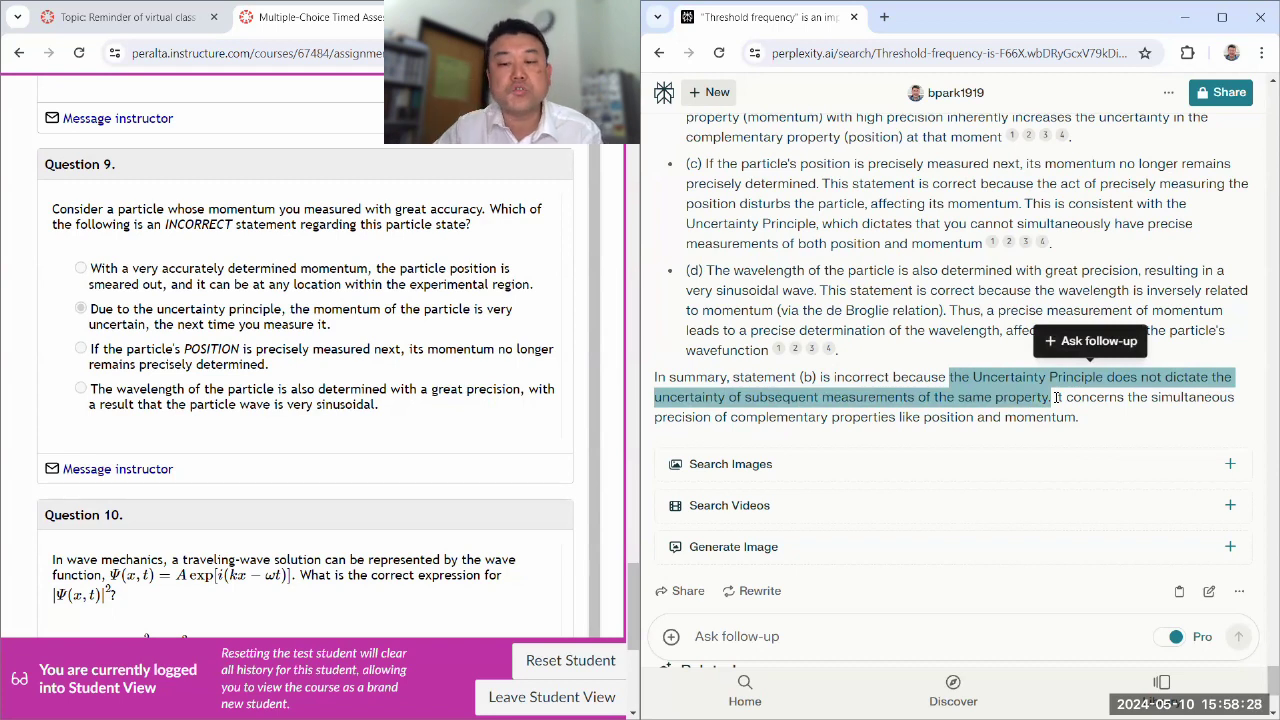
pyautogui.click(1056, 397)
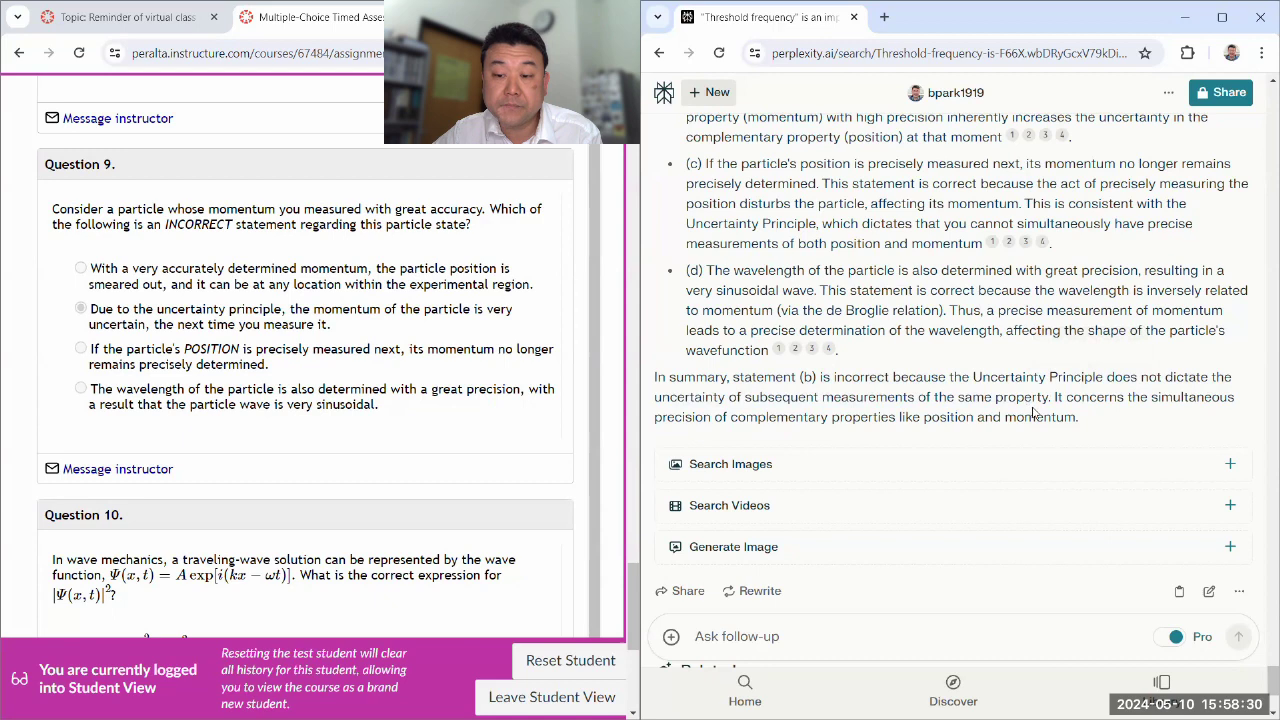
pyautogui.moveTo(951, 377); pyautogui.dragTo(1047, 397)
# Revisit the Heisenberg Uncertainty Principle paragraph of the reply, highlighting the sentence that begins "However, it does not imply"
pyautogui.scroll(4, 928, 352)
pyautogui.scroll(1, 928, 352)
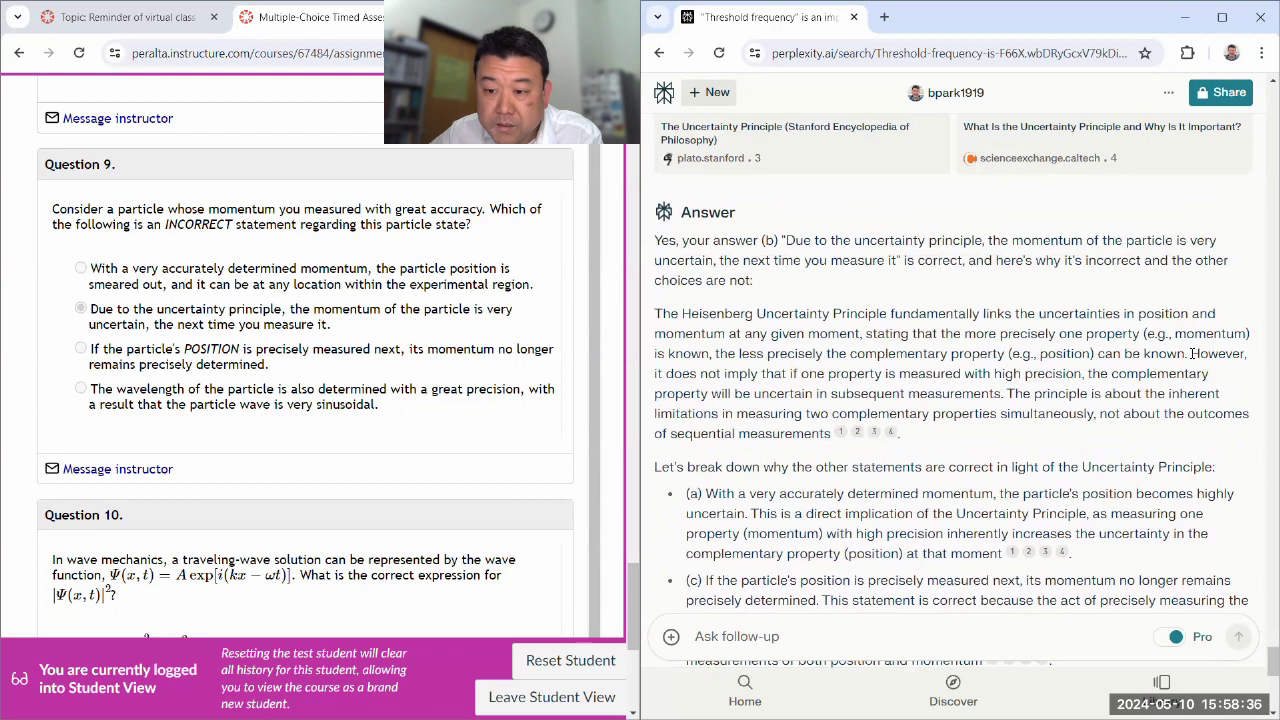
pyautogui.moveTo(1191, 354); pyautogui.dragTo(1005, 392)
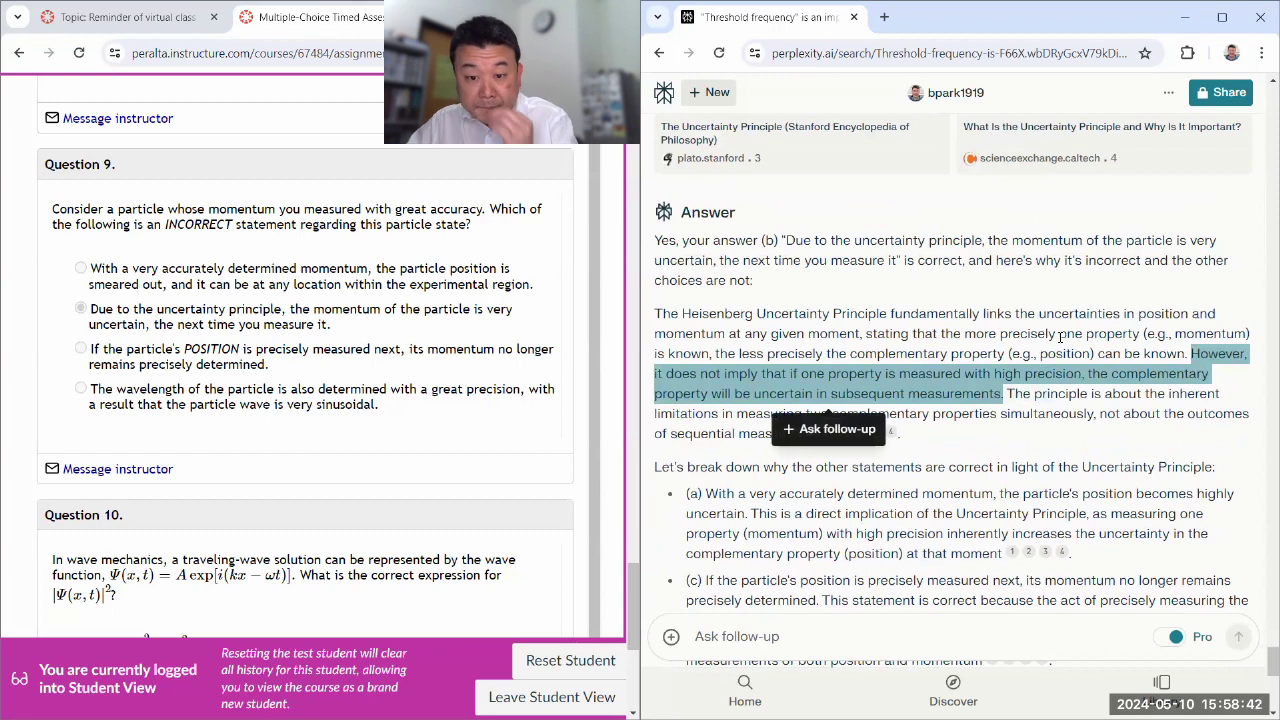
pyautogui.click(1060, 337)
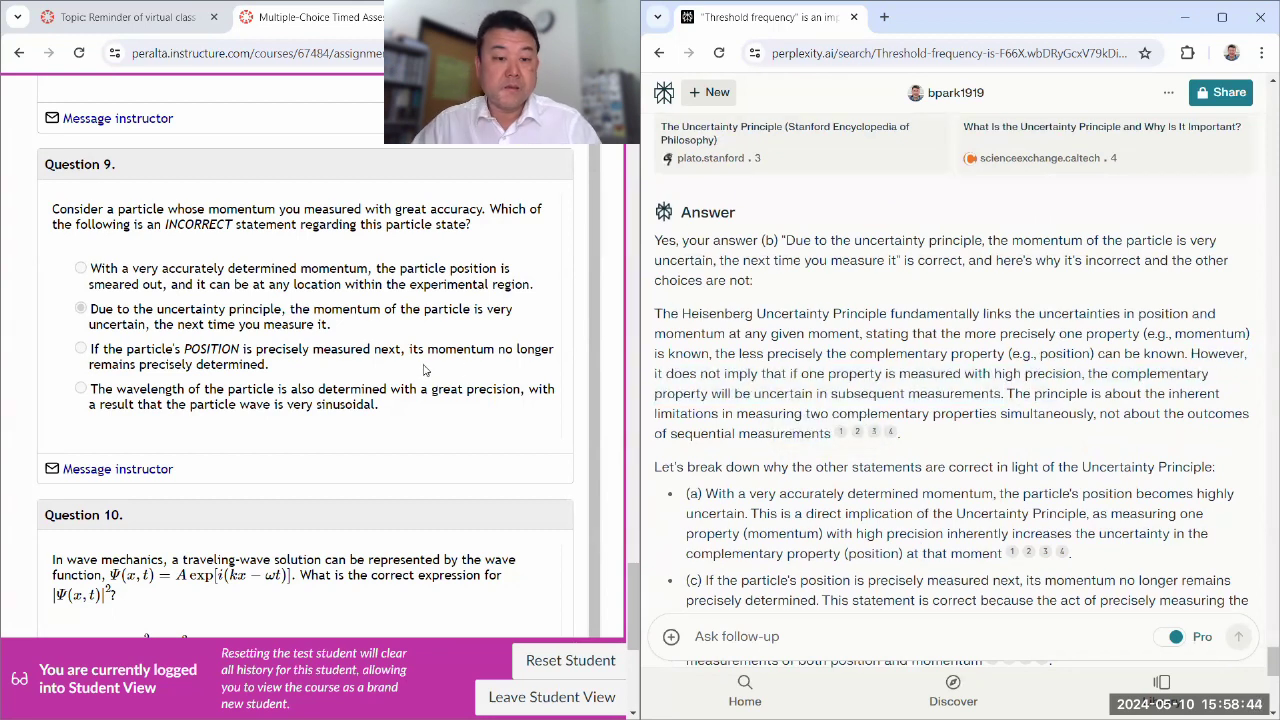
# Copy the question text of Question 10 from the assessment into Perplexity's follow-up prompt
pyautogui.scroll(-3, 375, 338)
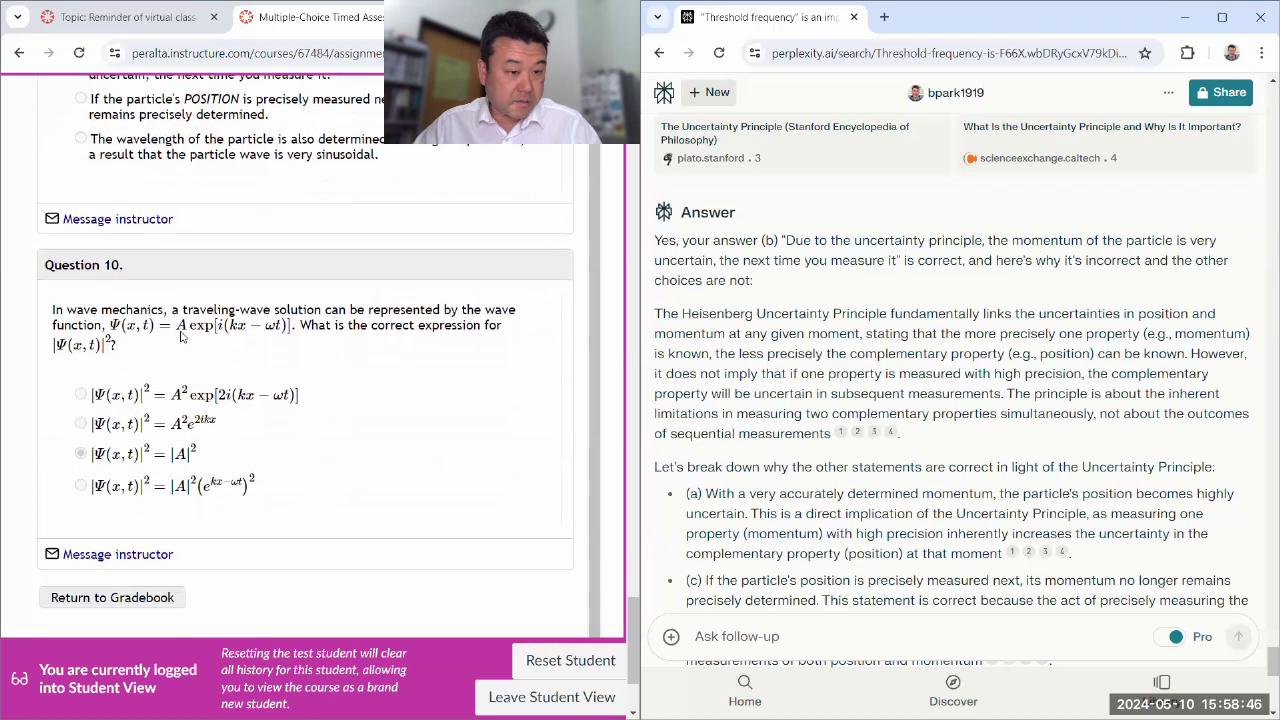
pyautogui.tripleClick(56, 312)
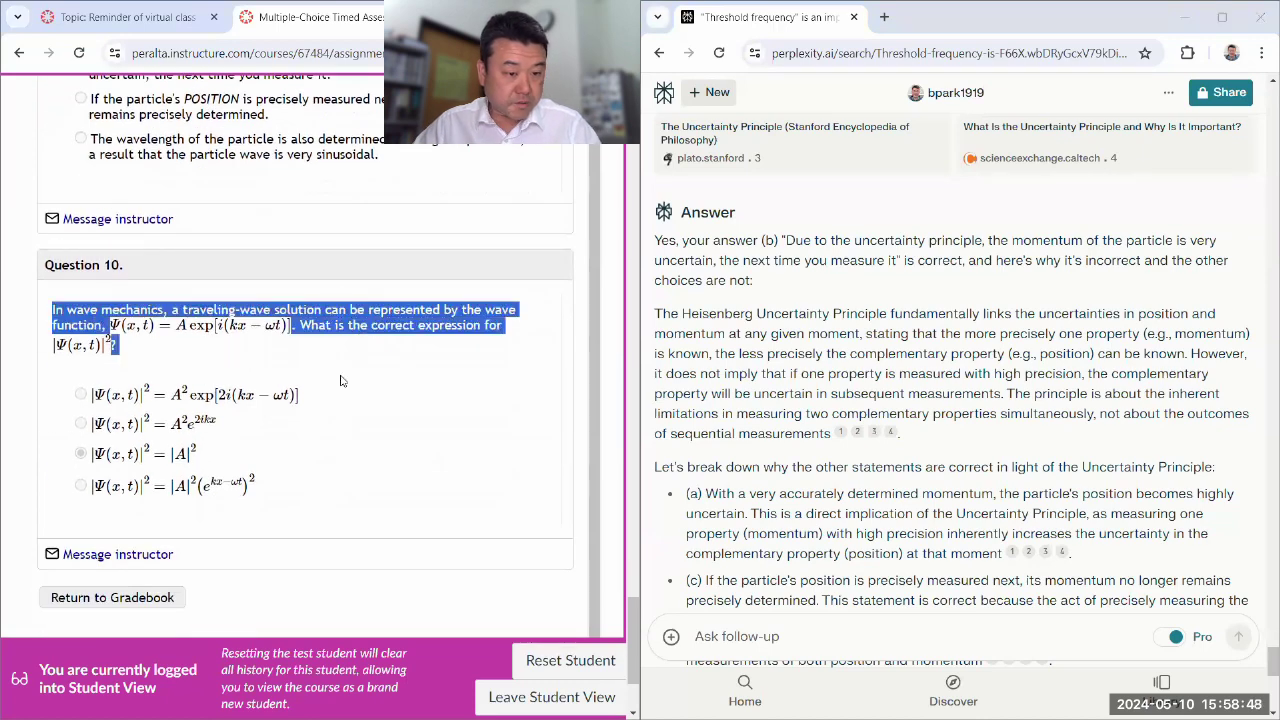
pyautogui.rightClick(341, 312)
pyautogui.click(380, 326)
pyautogui.scroll(-1, 952, 430)
pyautogui.scroll(-6, 952, 430)
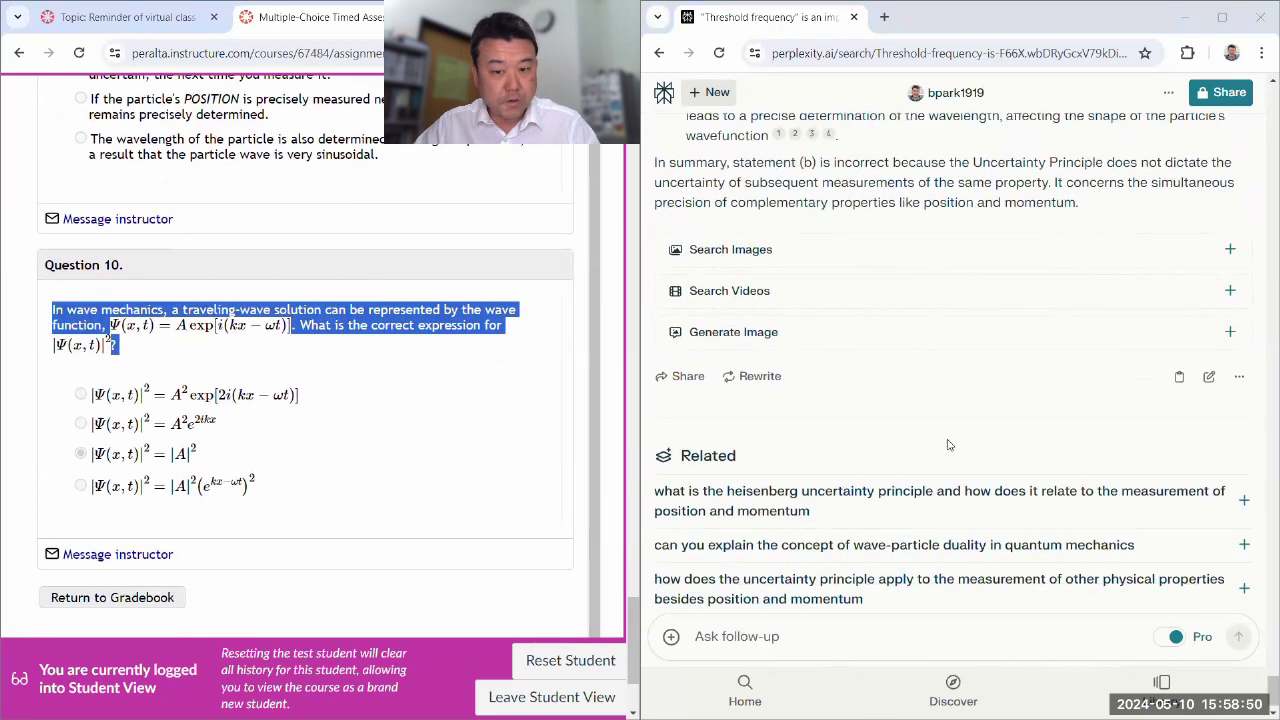
pyautogui.click(830, 644)
pyautogui.write('In wave mechanics, a traveling-wave solution can be represented by the wave function, . What is the correct expression for ?')
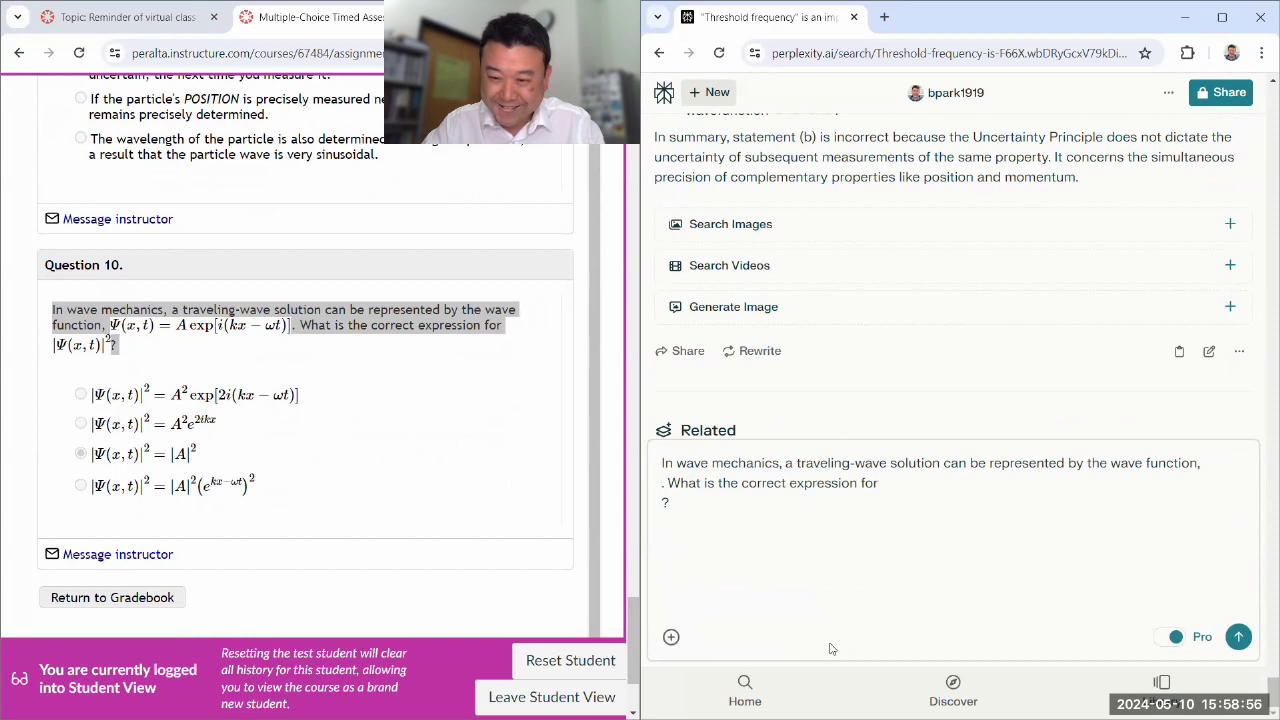
# Fill in the missing wave function in the prompt as "Psi(x,t) = A exp(i(kx-omega t))" and join it to the following sentence
pyautogui.write('Psi(x')
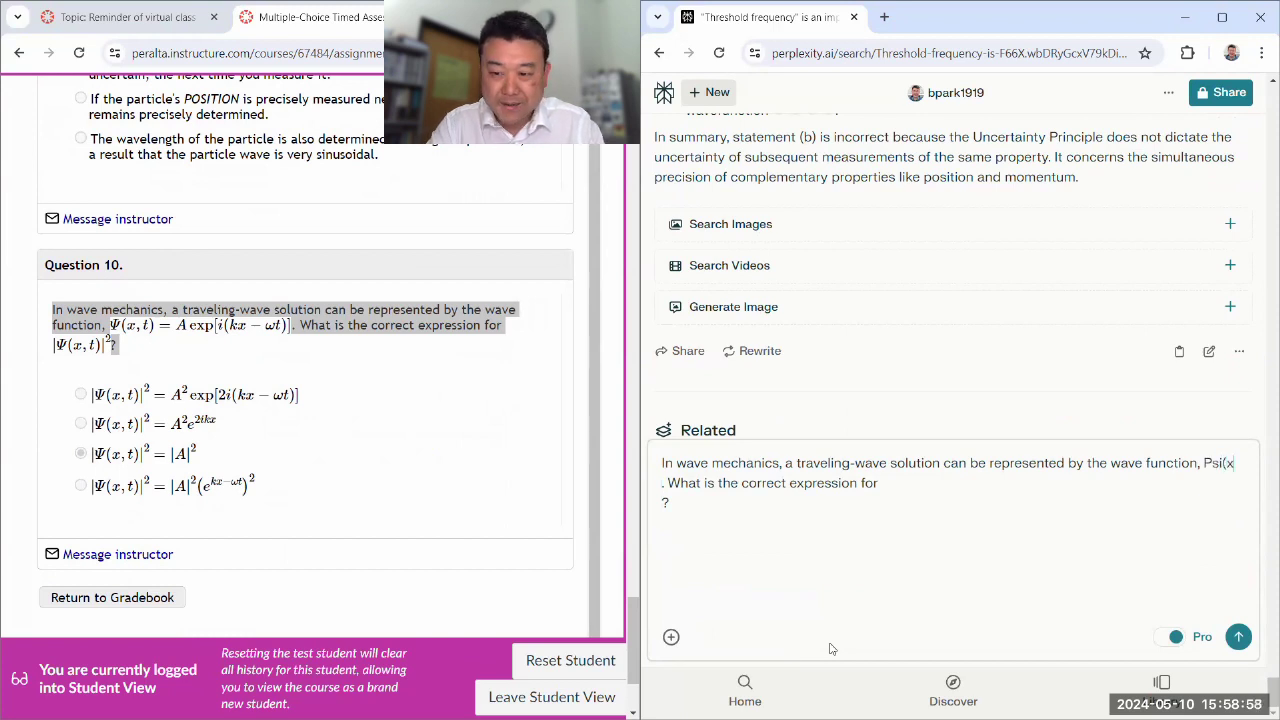
pyautogui.write(',t) = A exp(')
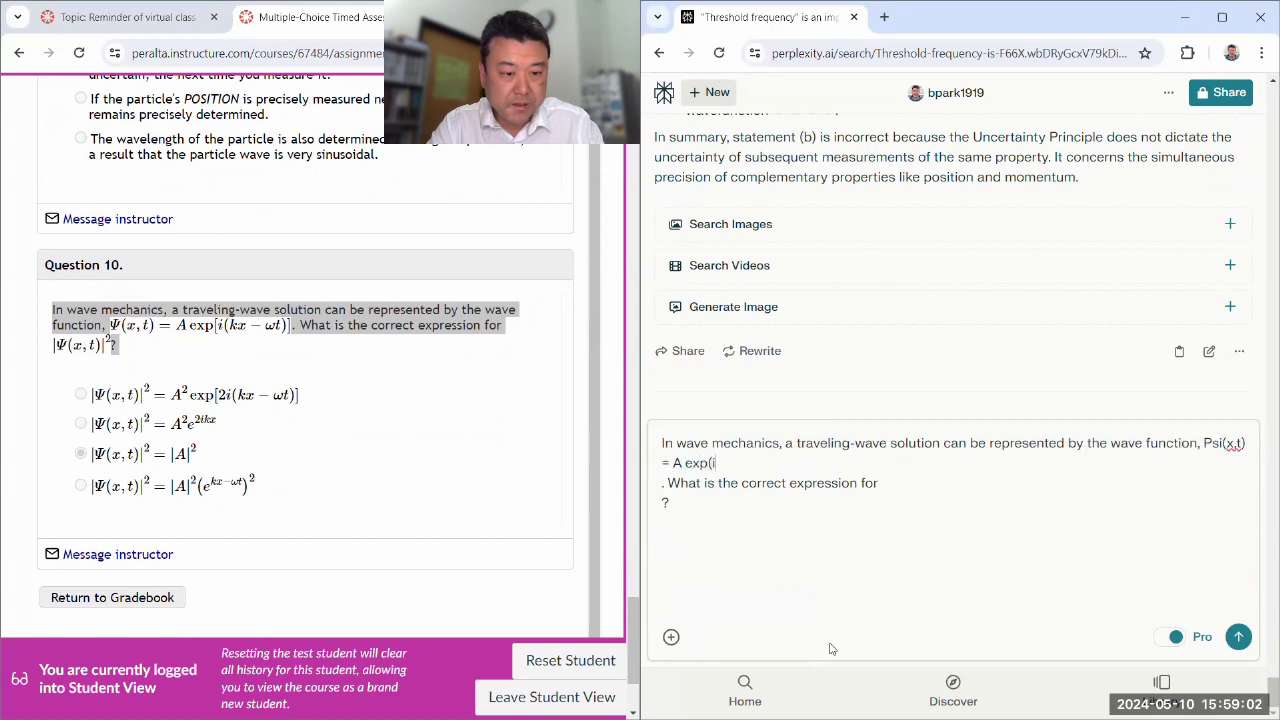
pyautogui.write('i*(')
pyautogui.press('BackSpace')
pyautogui.press('BackSpace')
pyautogui.write('(kx-omega t)')
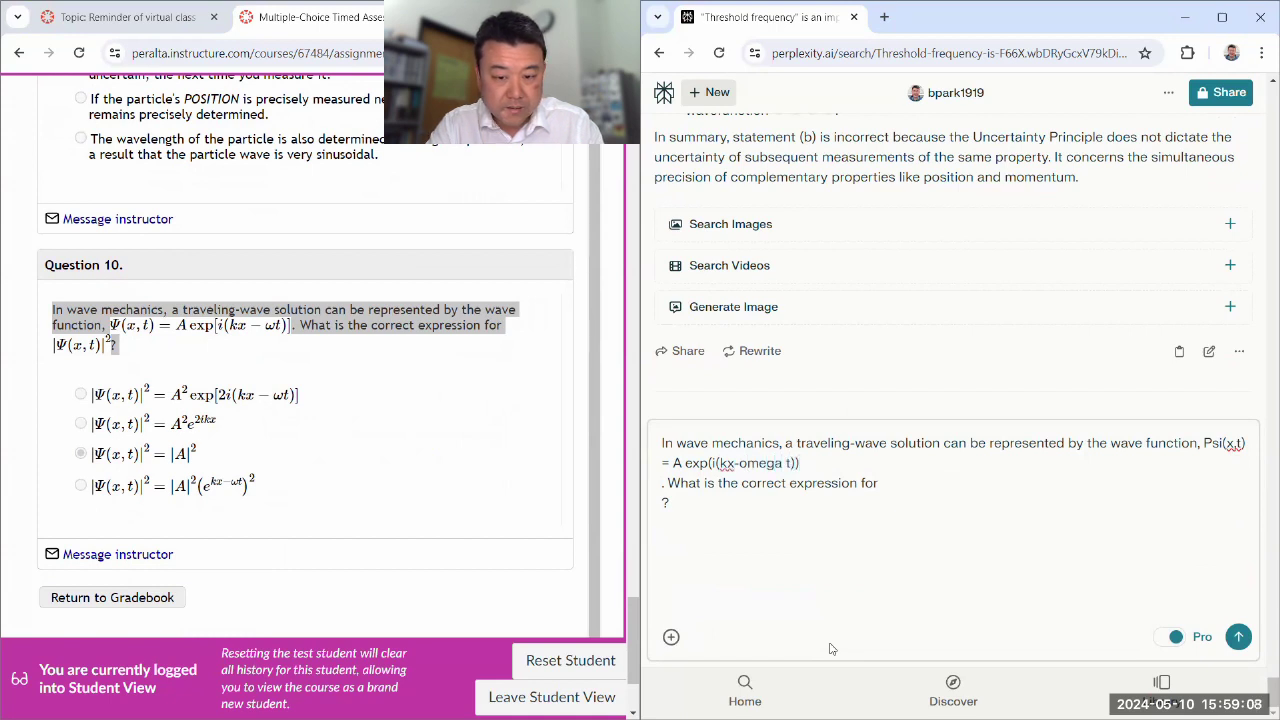
pyautogui.write(')')
pyautogui.press('Delete')
# Complete the prompt's question with the missing expression "|Psi(x,t)|^2", joining the question mark directly after it
pyautogui.press('End')
pyautogui.write('|P')
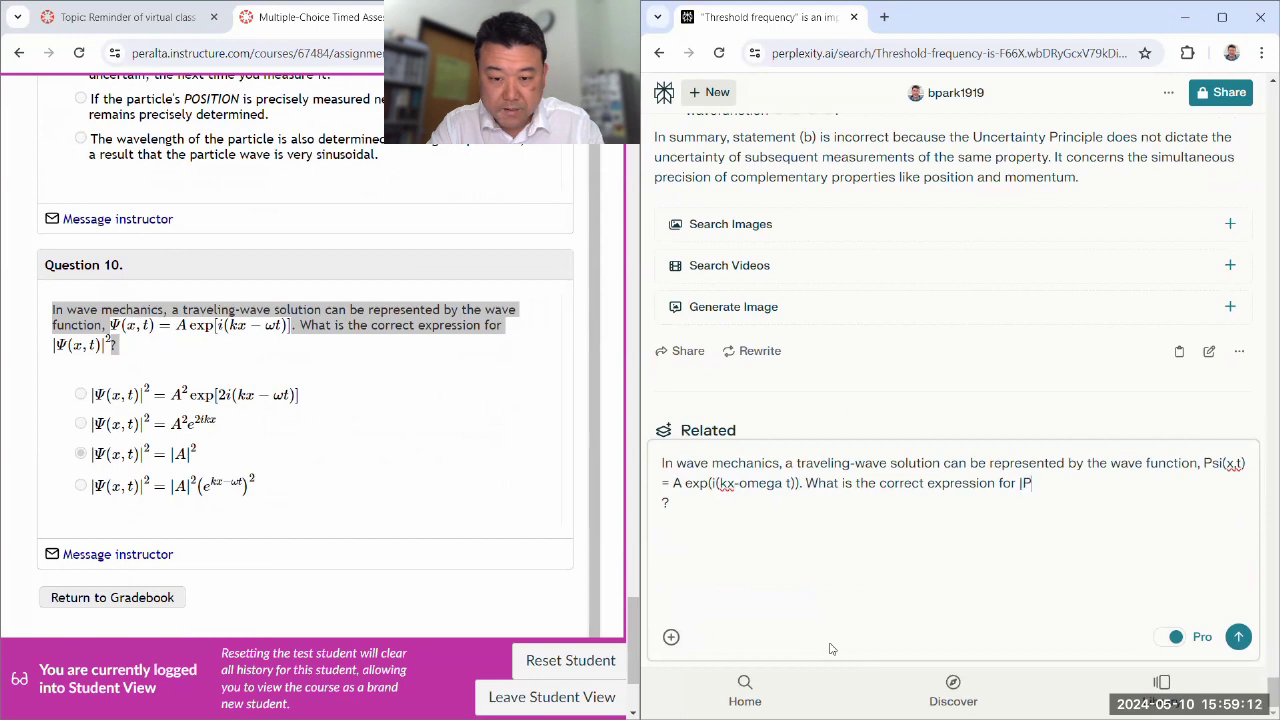
pyautogui.write('si(x,t)|^2')
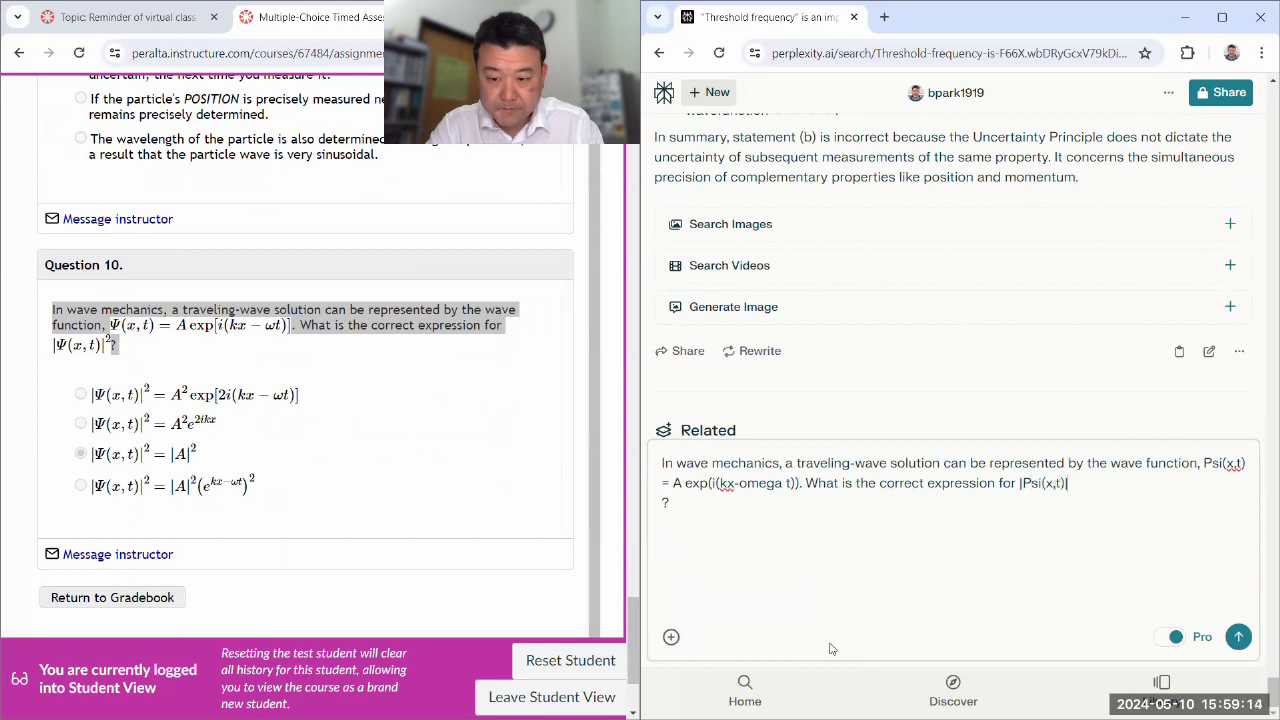
pyautogui.press('Delete')
# Below a blank line, add choices "(a) |Psi(x,t)|^2 = A^2 exp(2i(kx-omega t))" and "(b) |Psi(x,t)|^2 = A^2 e^(2ikx)" to the prompt
pyautogui.hotkey('shift', 'Return')
pyautogui.hotkey('shift', 'Return')
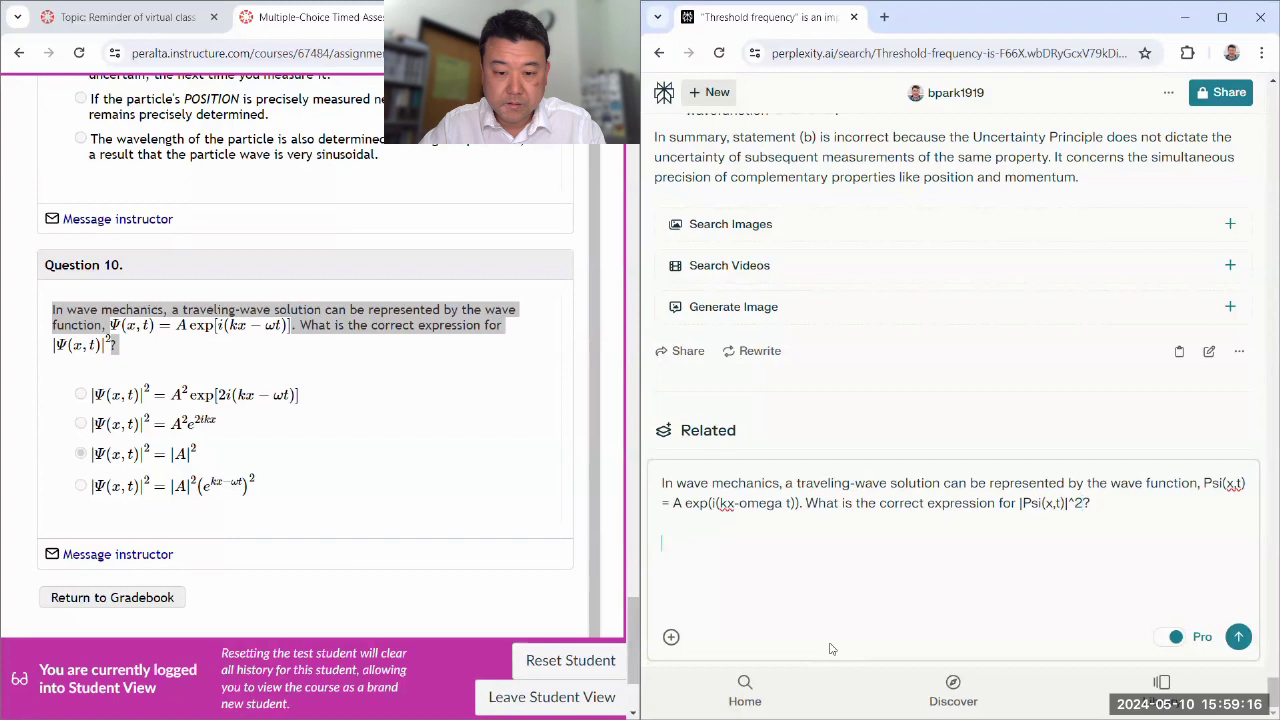
pyautogui.write('(a) |Psi(x,t)|^2 = A^2 exp(2i(kx-omega t))')
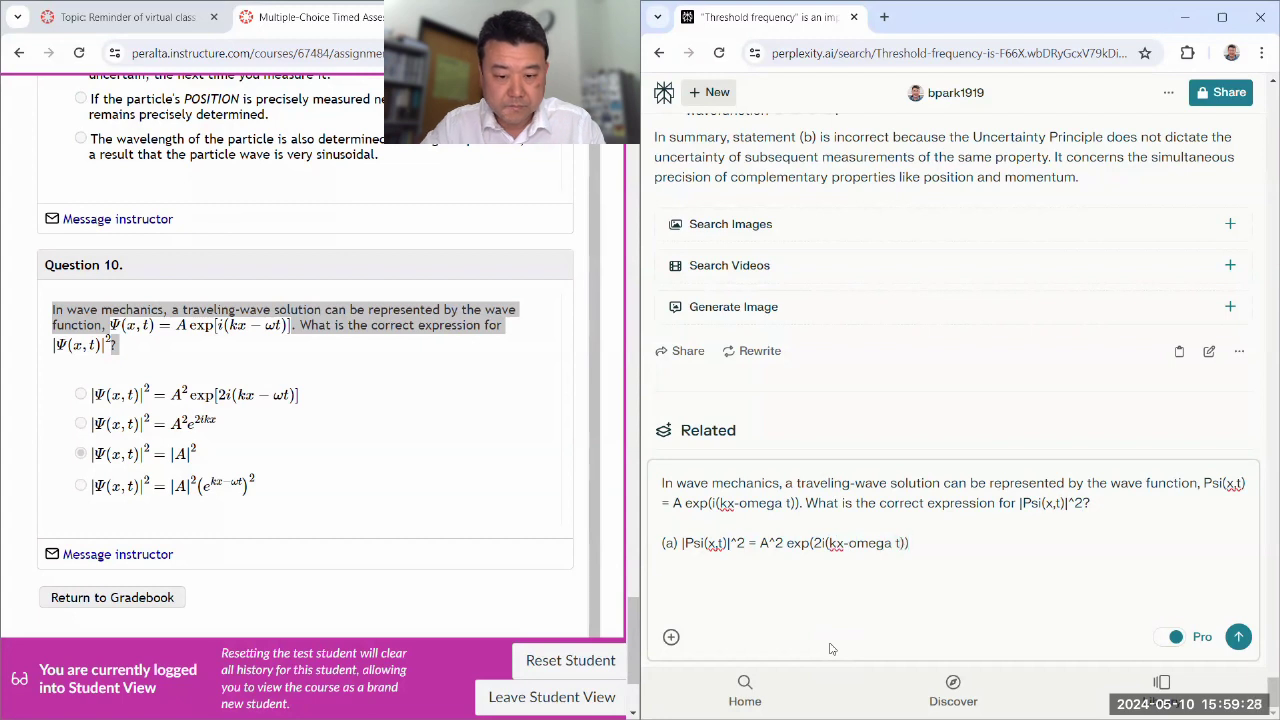
pyautogui.hotkey('shift', 'Return')
pyautogui.write('(b) |Psi(x,t)|^2 = A^2')
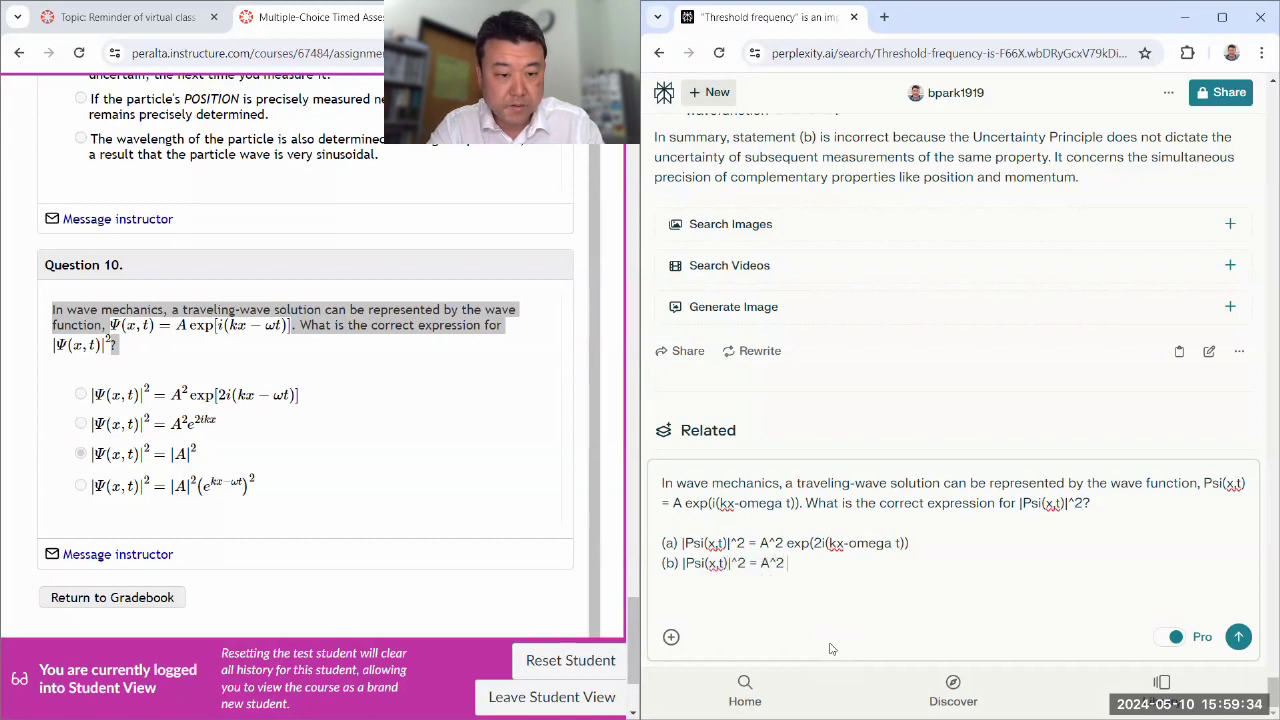
pyautogui.write(' e^(2ikx')
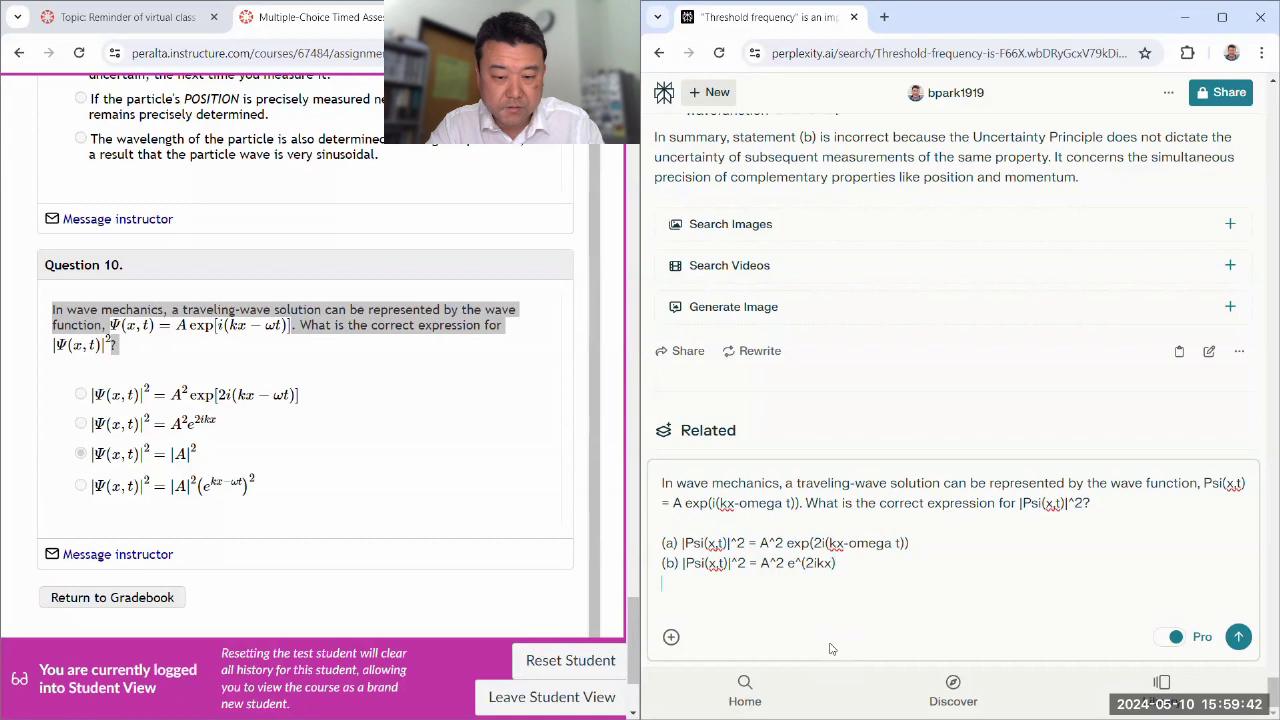
# Add choices "(c) |Psi(x,t)|^2 = |A|^2" and "(d) |Psi(x,t)|^2 = |A|^2(e^(kx-omega t))^2" to the prompt
pyautogui.write(') |Psi(x,t)')
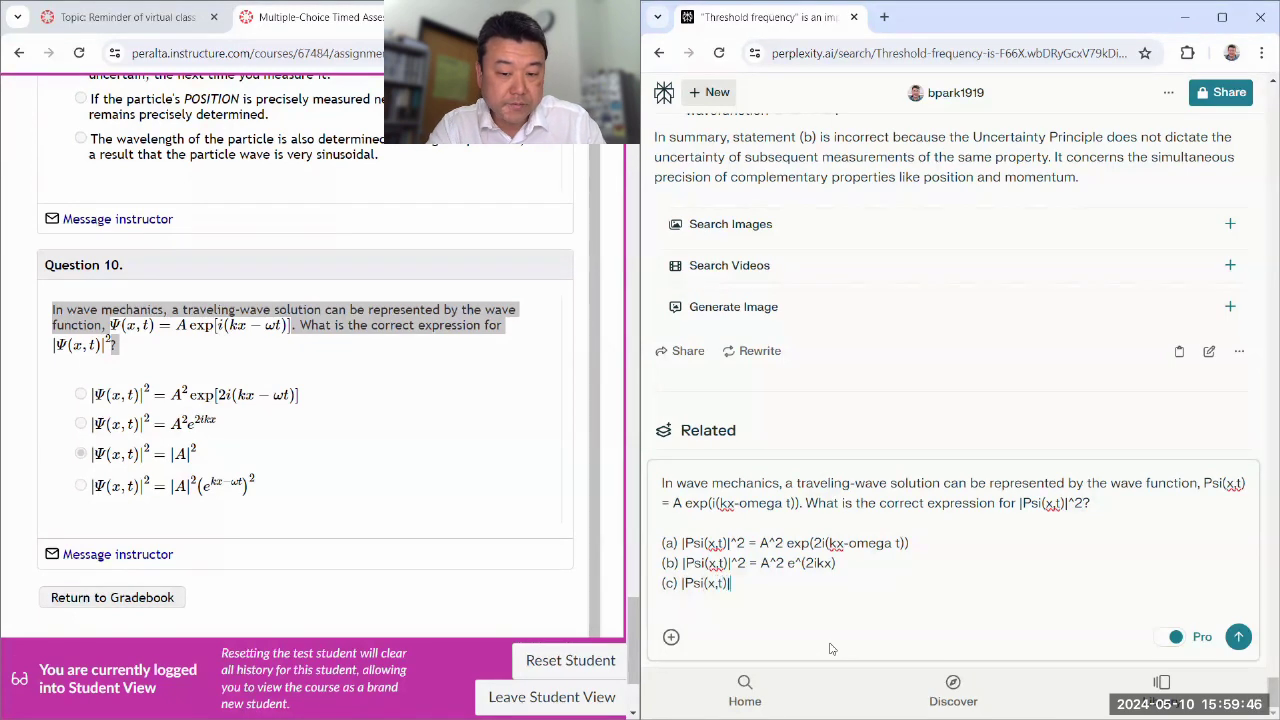
pyautogui.write('|^2 = |A|^2 ')
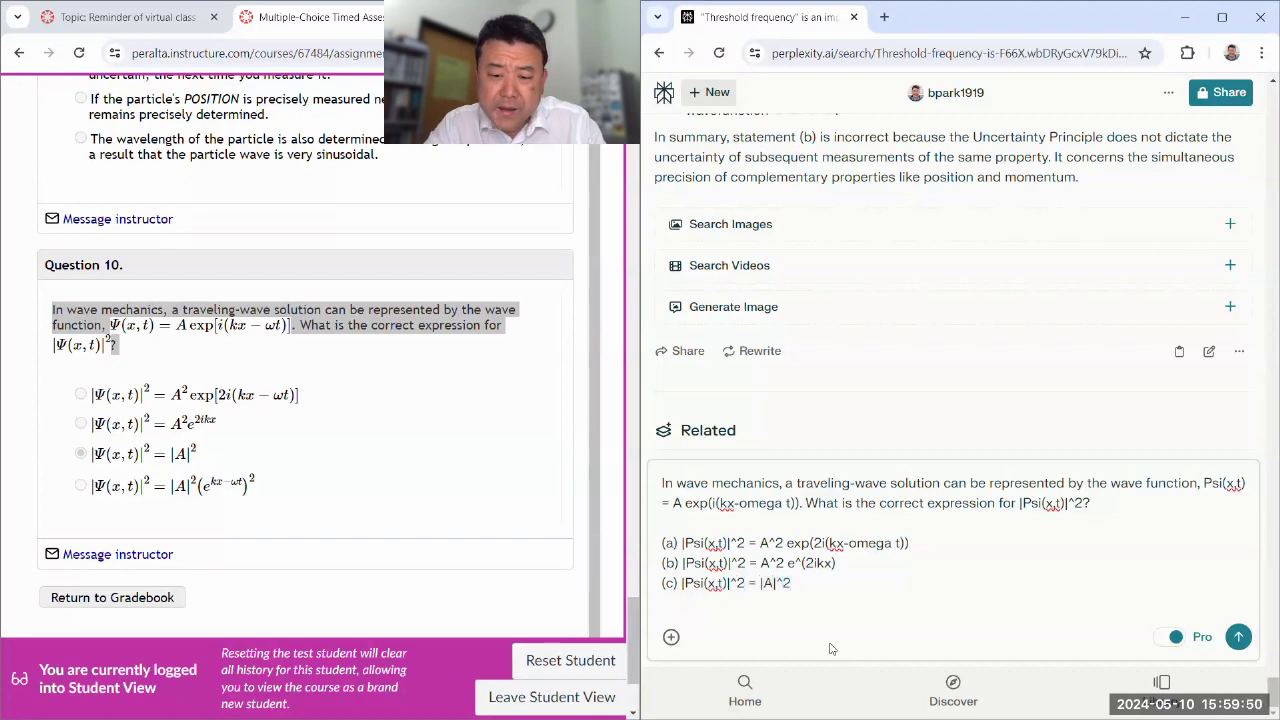
pyautogui.write('(d')
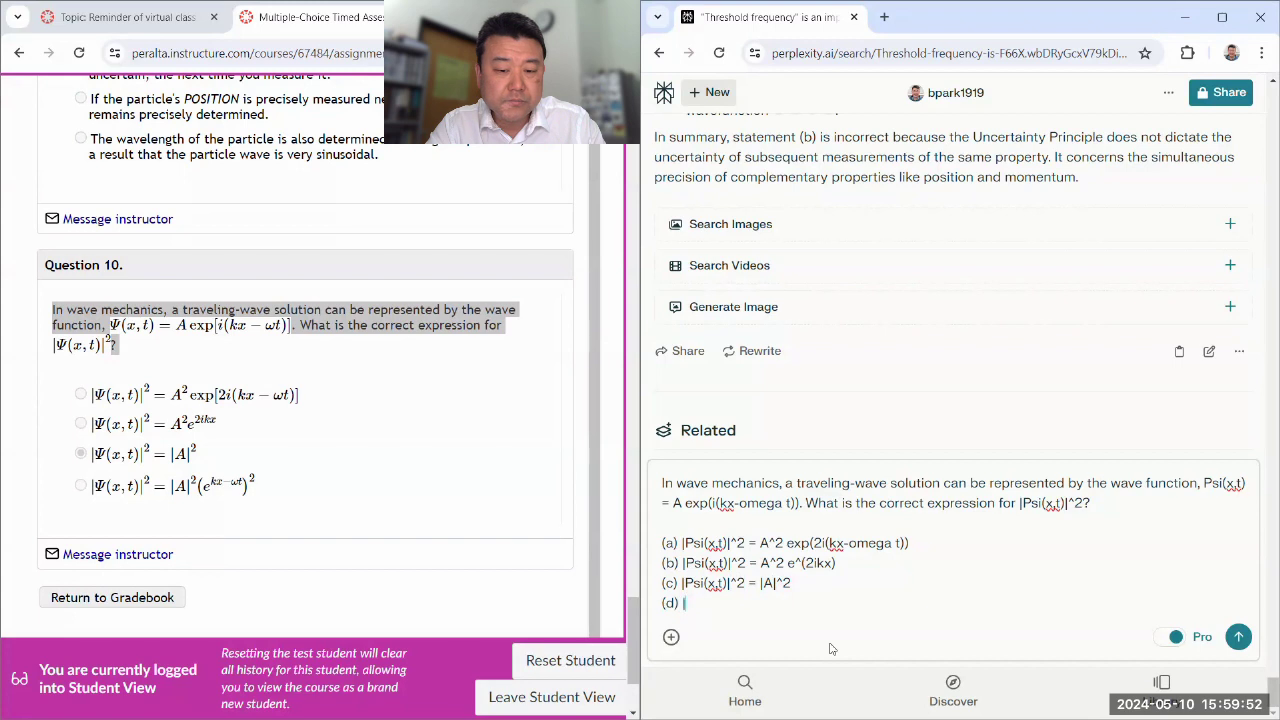
pyautogui.write(') |Psi(')
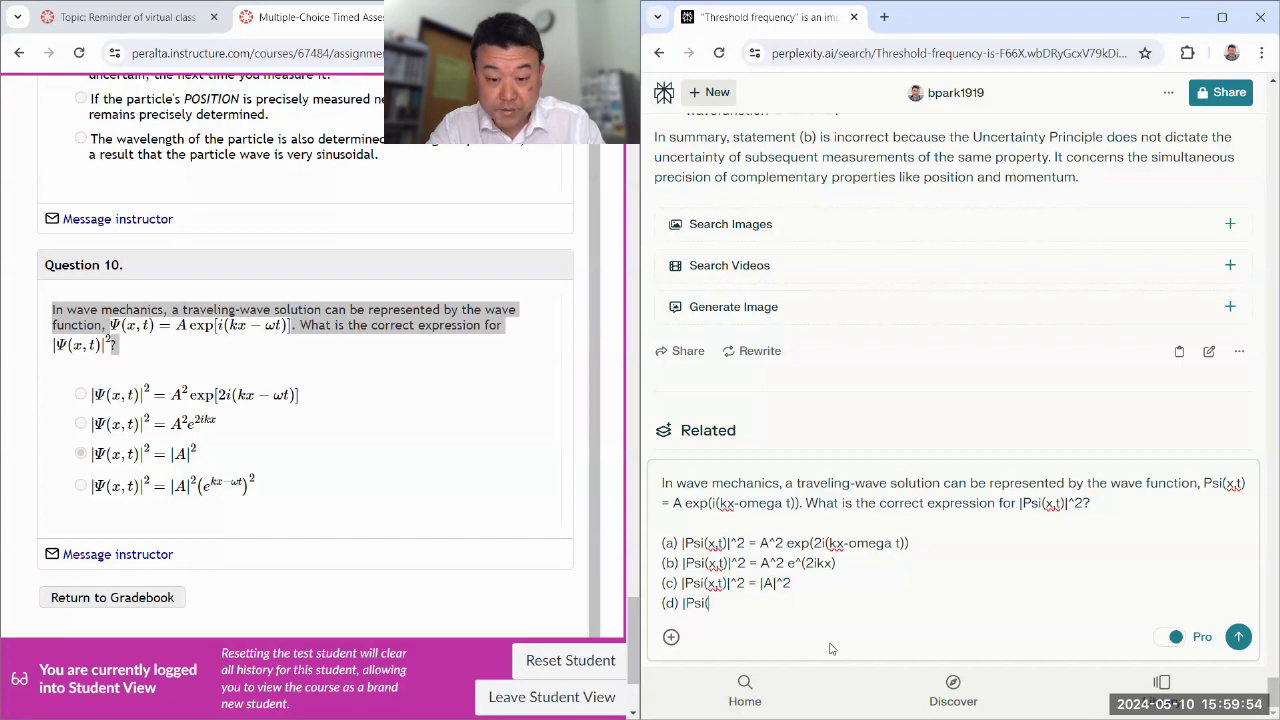
pyautogui.write('x,t)|^2 = |A|^2(e^(kx-omega t)')
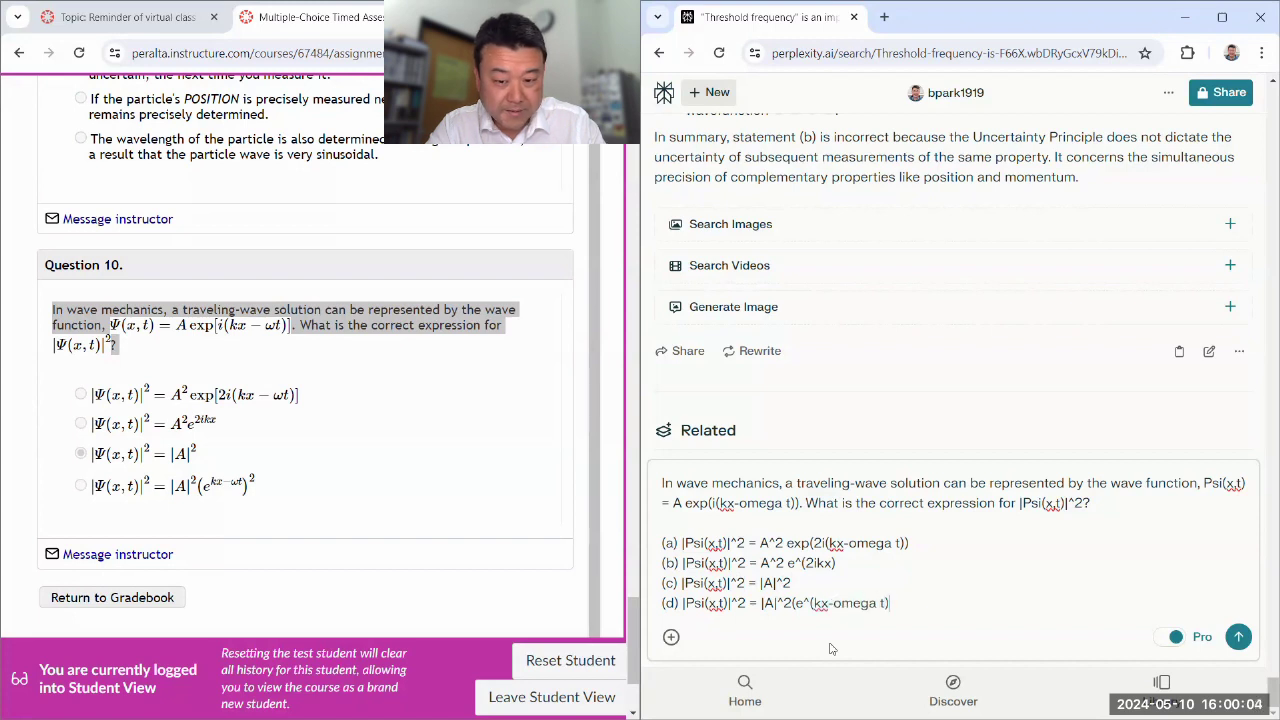
pyautogui.write(')^2')
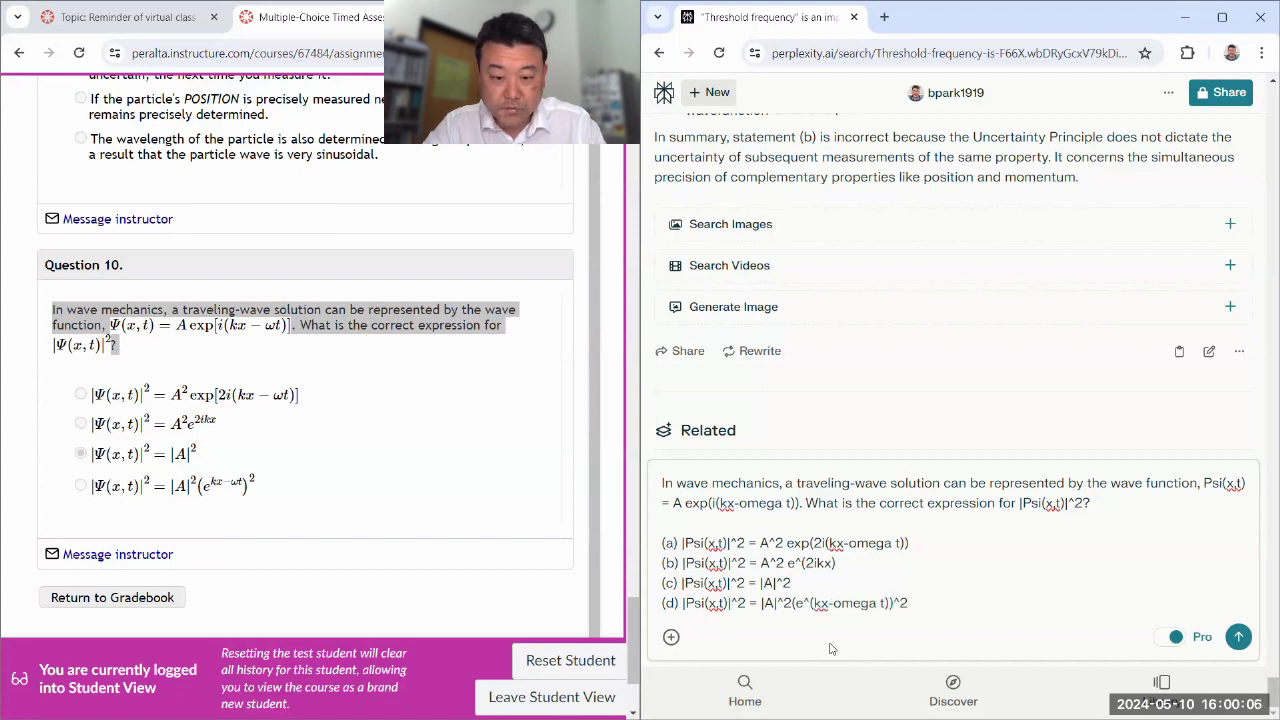
# Add an extra choice "(e) |Psi(x,t)|^2 = A^2" to the prompt and highlight the A in it
pyautogui.hotkey('shift', 'Return')
pyautogui.write('(e) |Psi(x,t)|^2 = A^2')
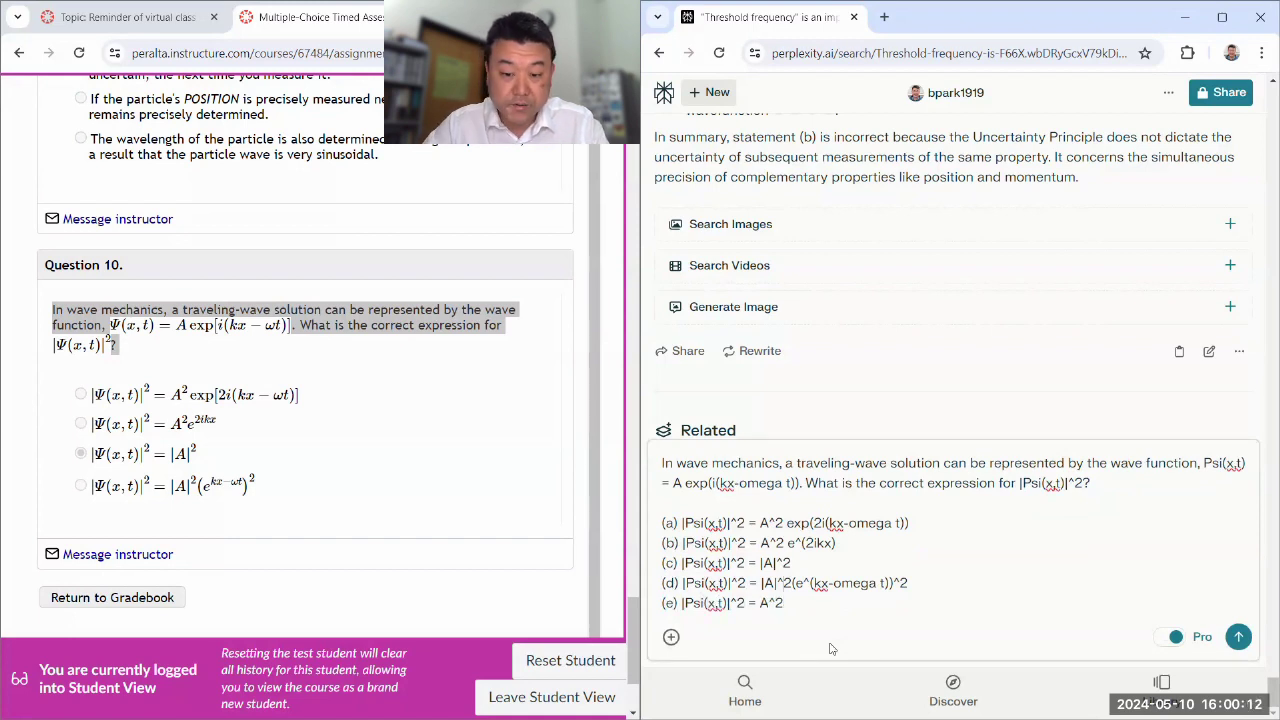
pyautogui.hotkey('shift', 'Home')
pyautogui.press('End')
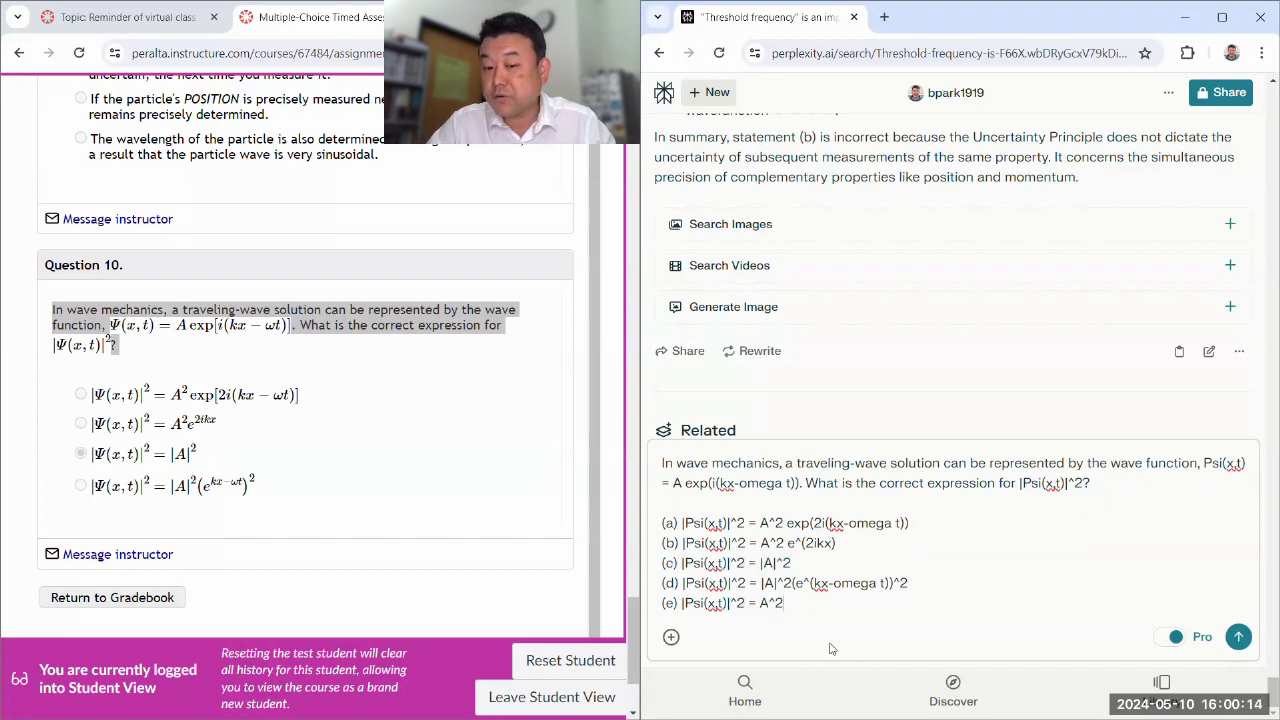
pyautogui.write('^2')
pyautogui.hotkey('shift', 'Home')
pyautogui.press('End')
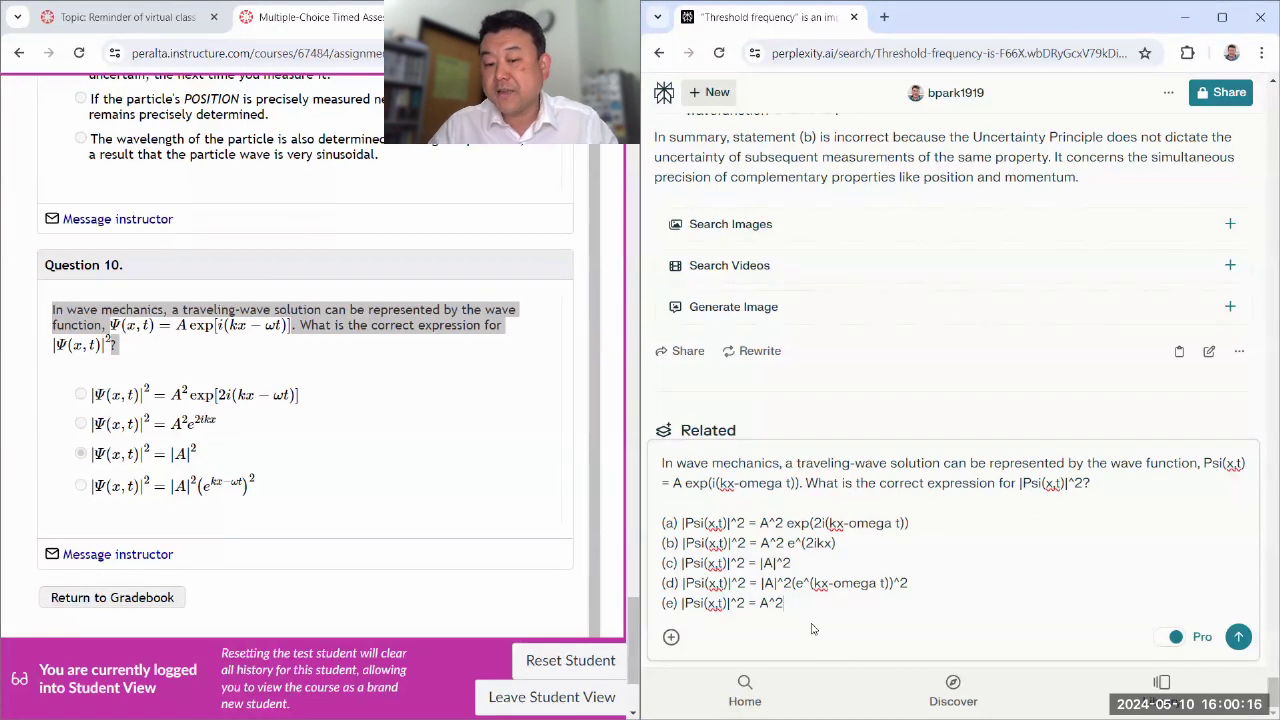
pyautogui.hotkey('shift', 'Home')
pyautogui.press('End')
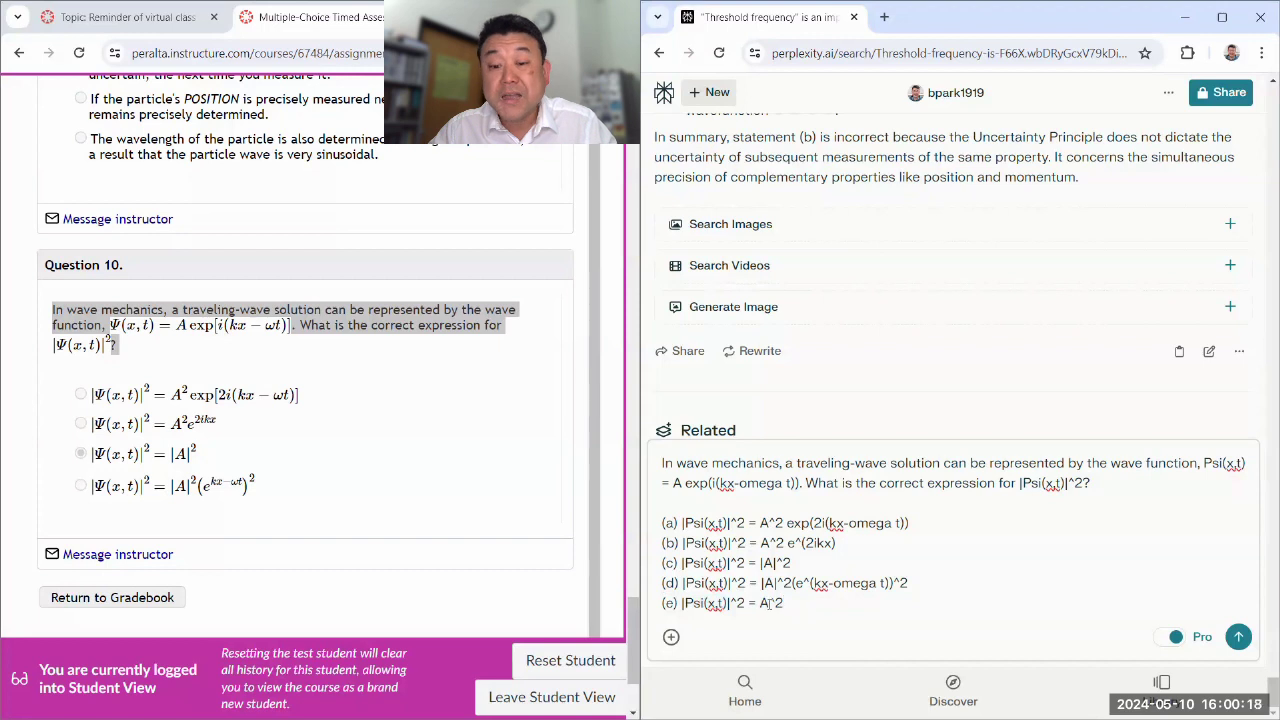
pyautogui.moveTo(770, 601); pyautogui.dragTo(760, 602)
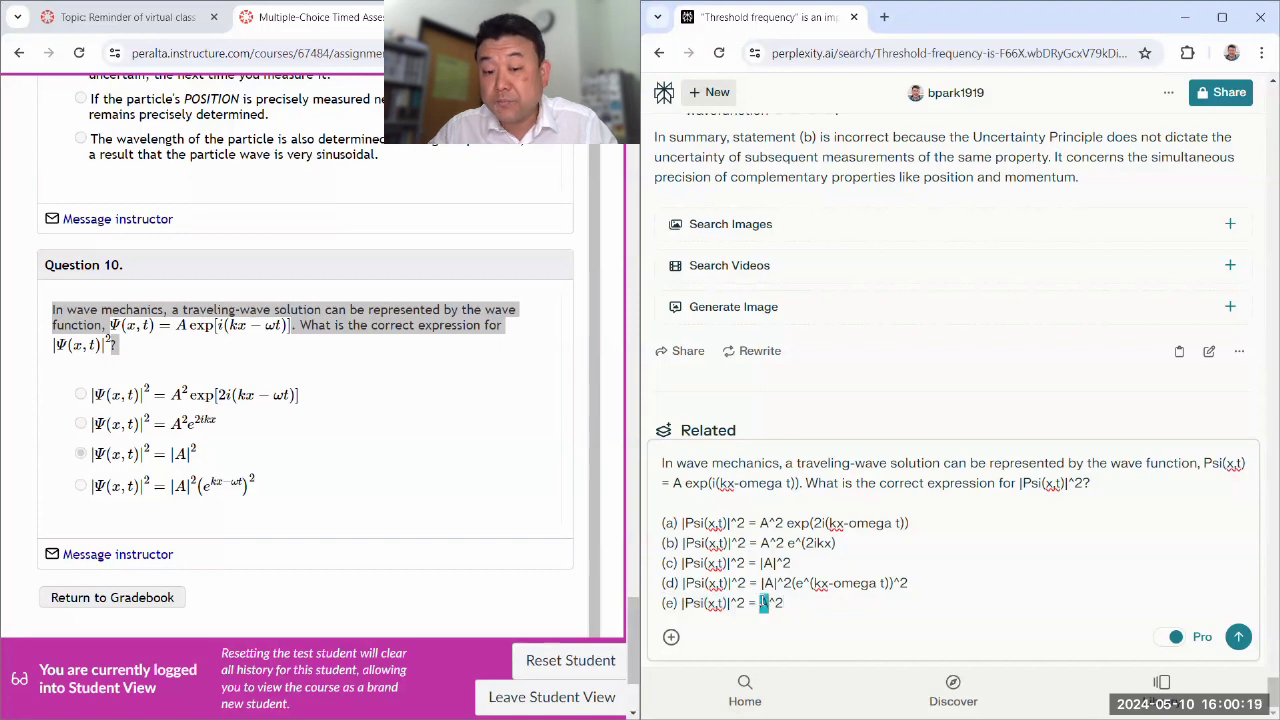
# Submit the Question 10 prompt to Perplexity and highlight "A^2" in choice (e) of the posted question
pyautogui.click(811, 605)
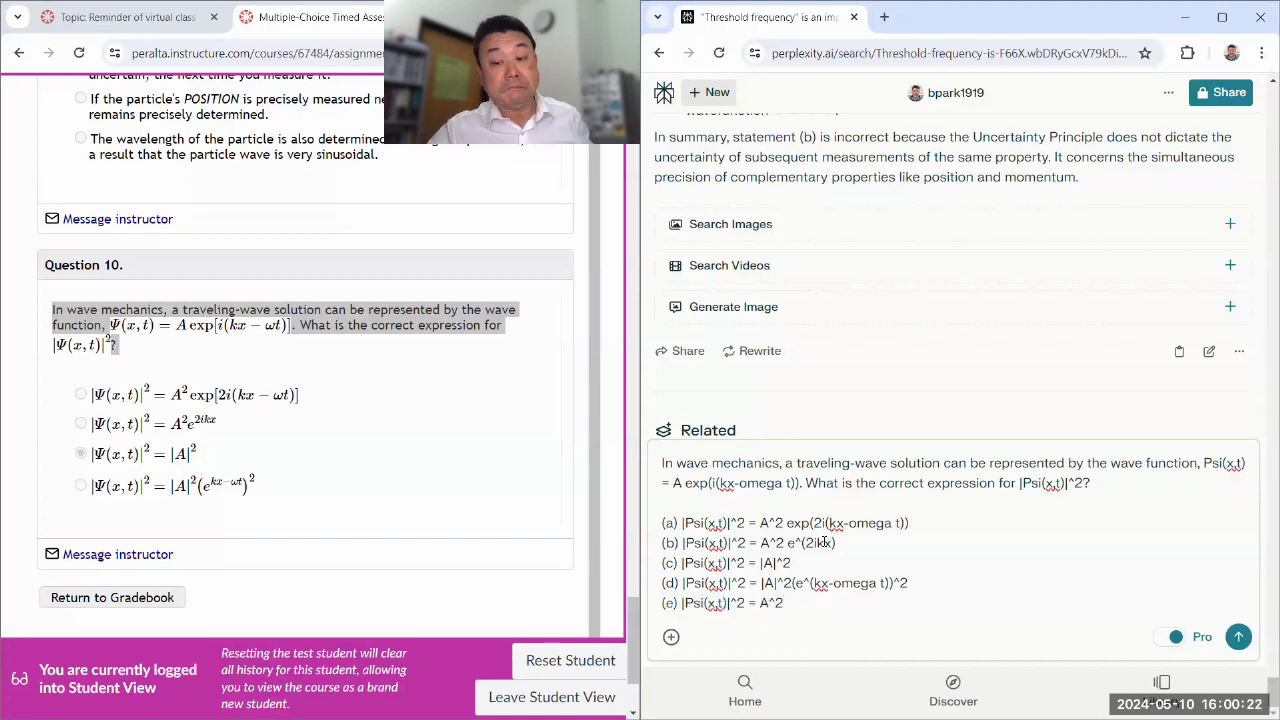
pyautogui.click(1238, 637)
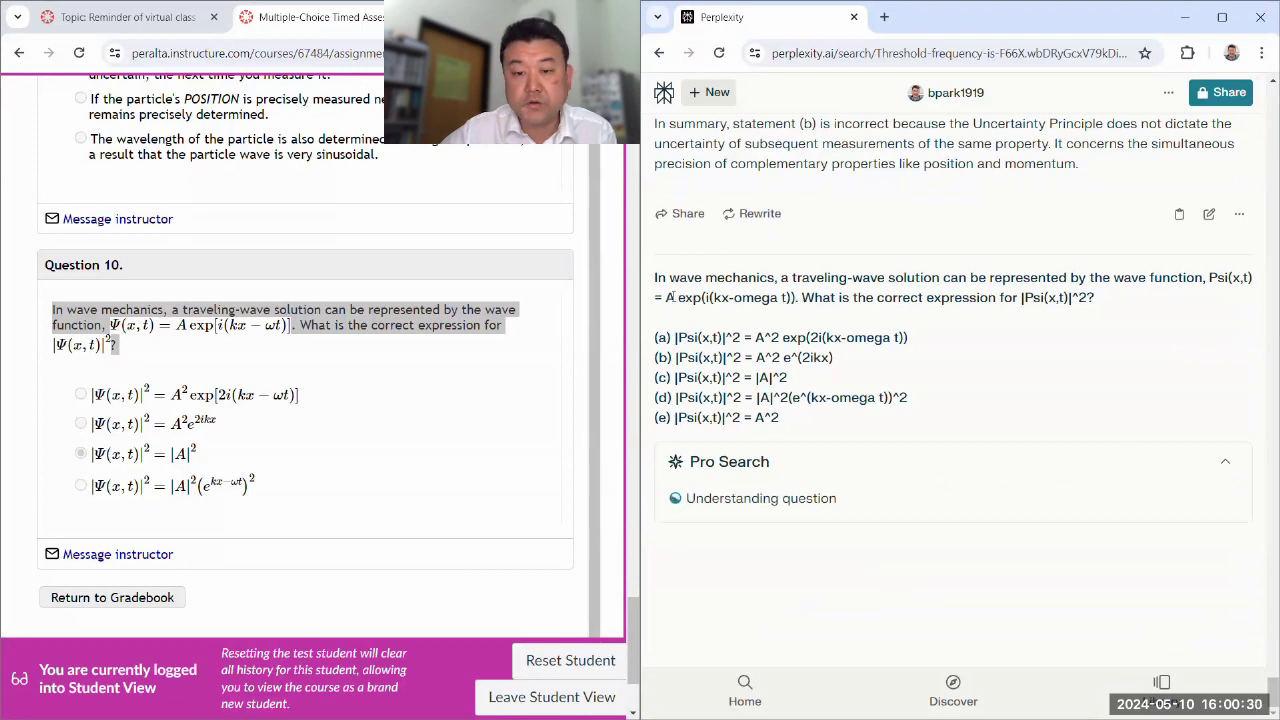
pyautogui.doubleClick(670, 297)
pyautogui.click(690, 308)
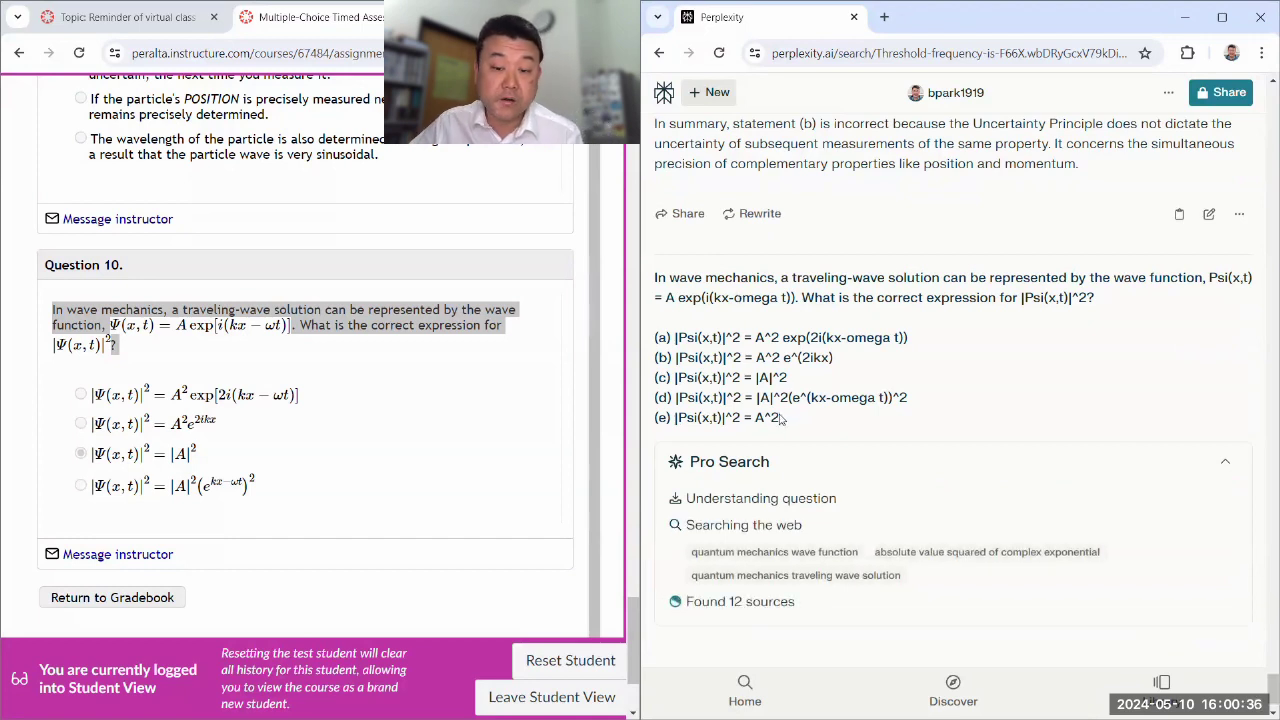
pyautogui.moveTo(782, 418); pyautogui.dragTo(755, 419)
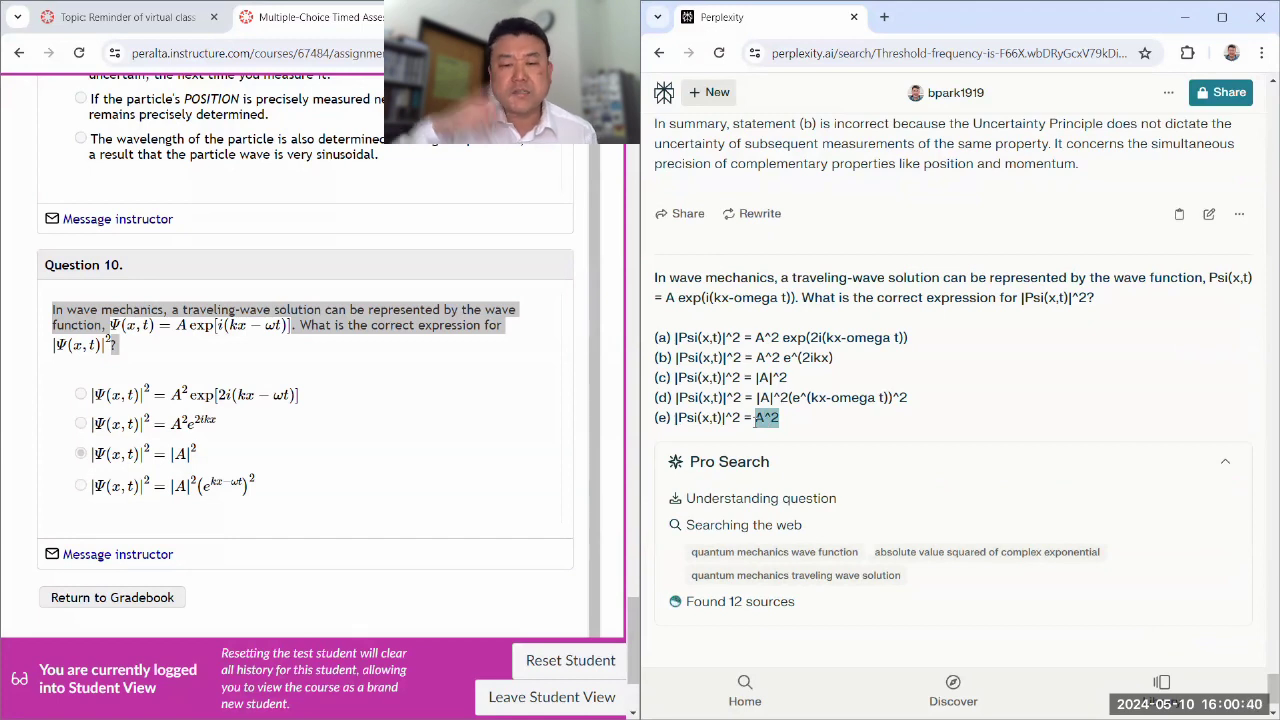
pyautogui.click(756, 420)
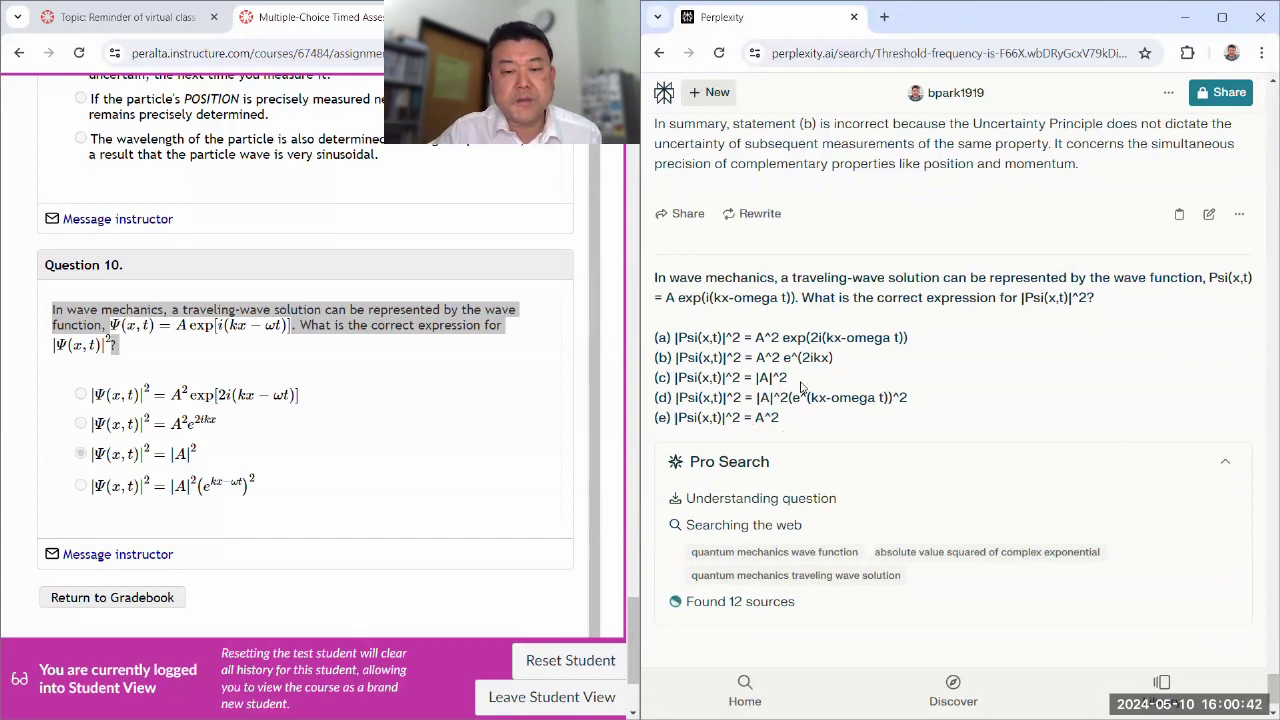
pyautogui.moveTo(740, 418); pyautogui.dragTo(671, 418)
pyautogui.click(671, 418)
# Read Perplexity's derivation for Question 10 and look through the images and related questions below it
pyautogui.scroll(-1, 879, 352)
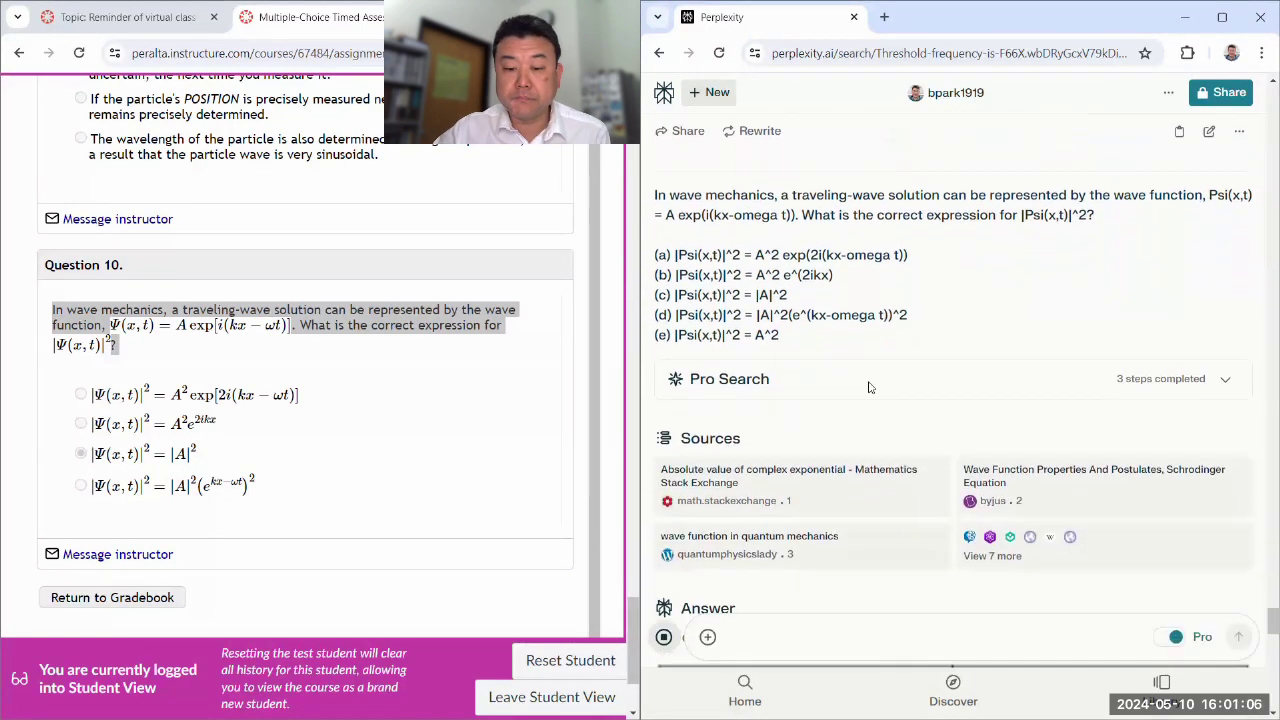
pyautogui.scroll(-5, 950, 390)
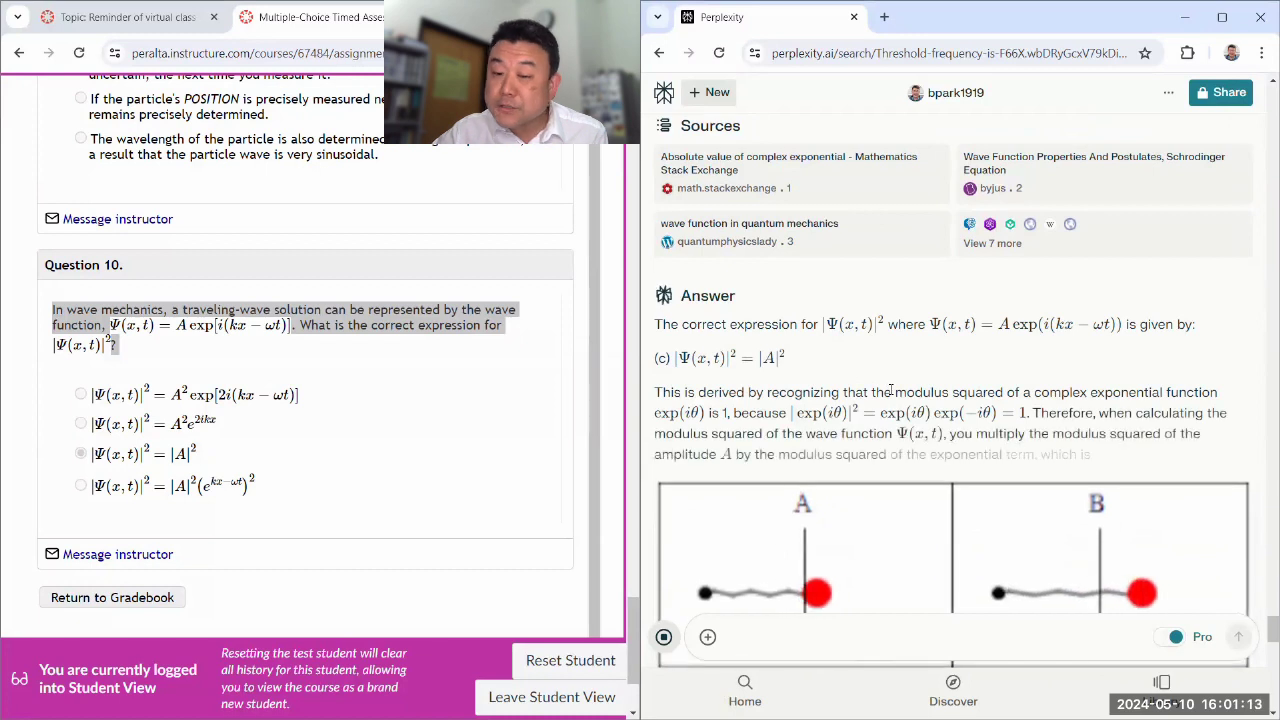
pyautogui.scroll(-1, 892, 404)
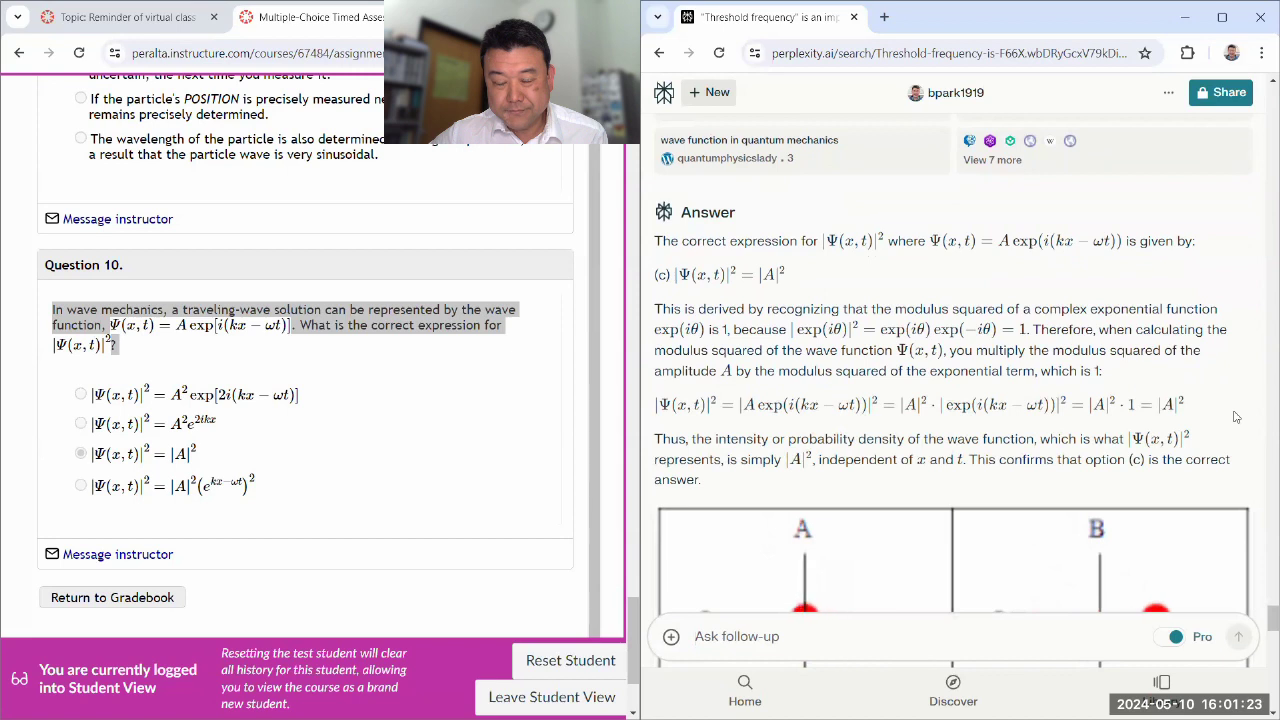
pyautogui.scroll(-1, 1236, 417)
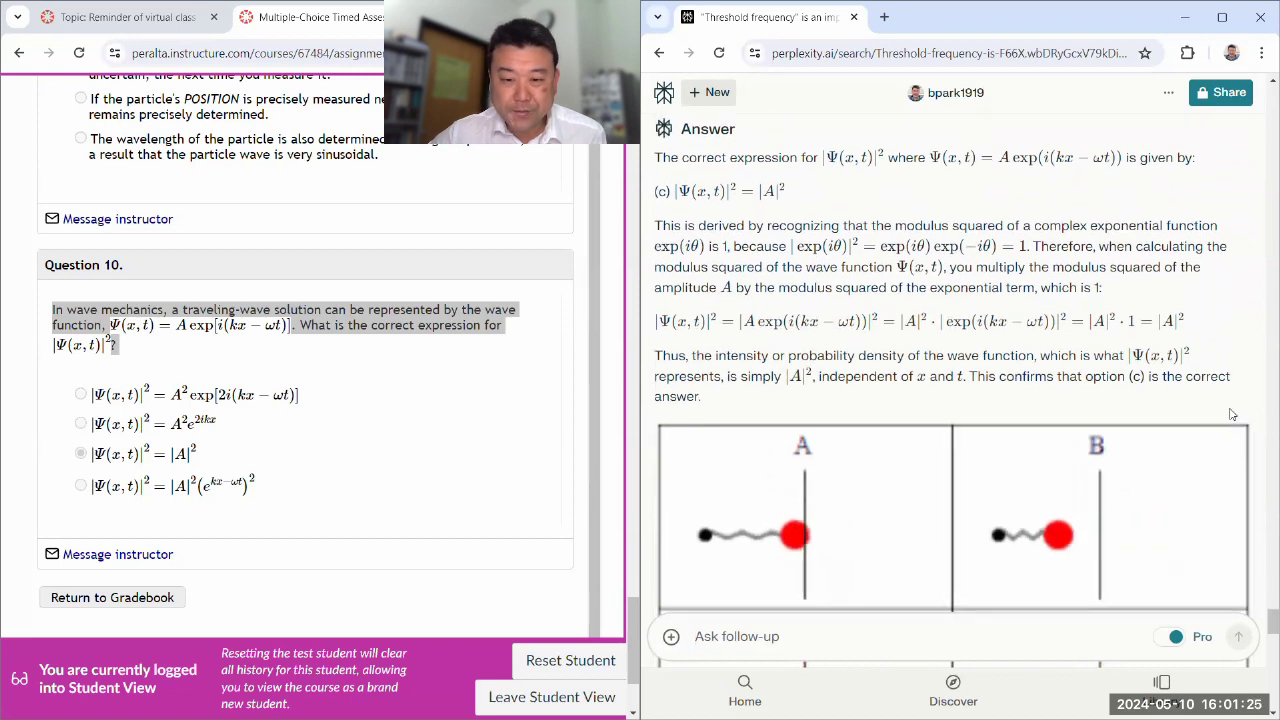
pyautogui.scroll(-10, 1020, 408)
pyautogui.scroll(-5, 1002, 366)
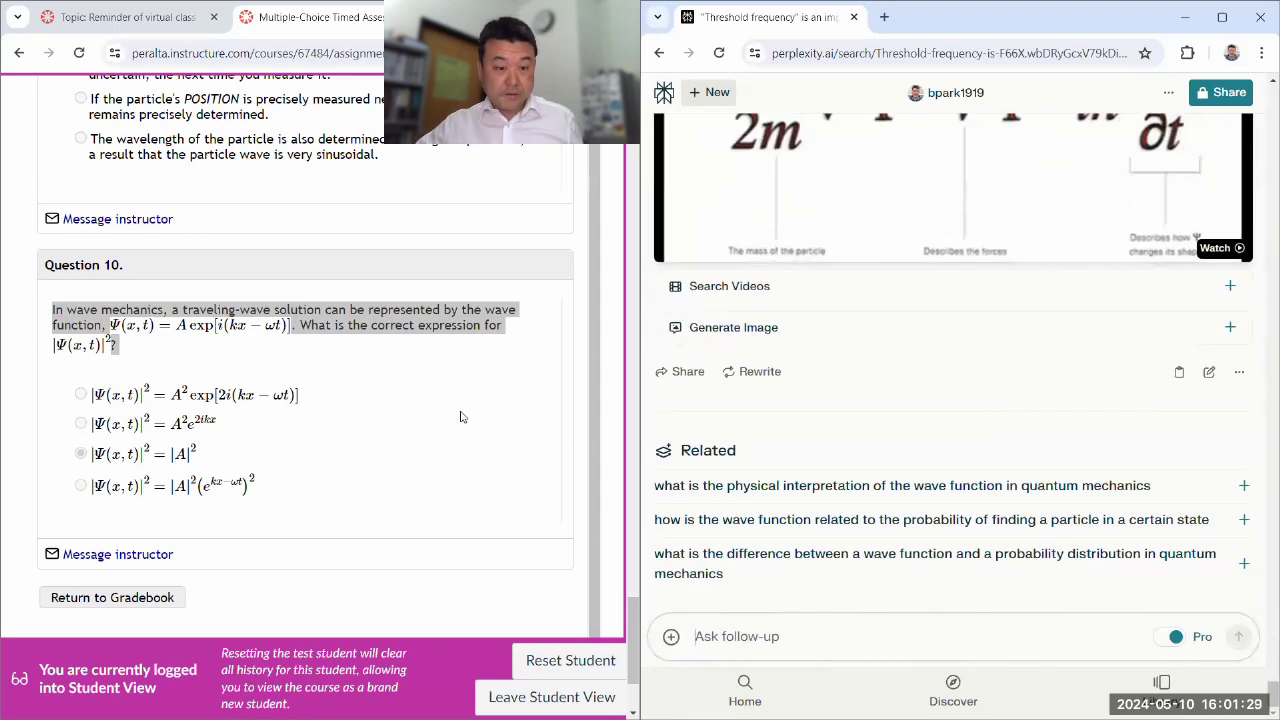
# Leave the review of the past attempt and go back to the Quantum Mechanics assessment's start page
pyautogui.scroll(-2, 468, 421)
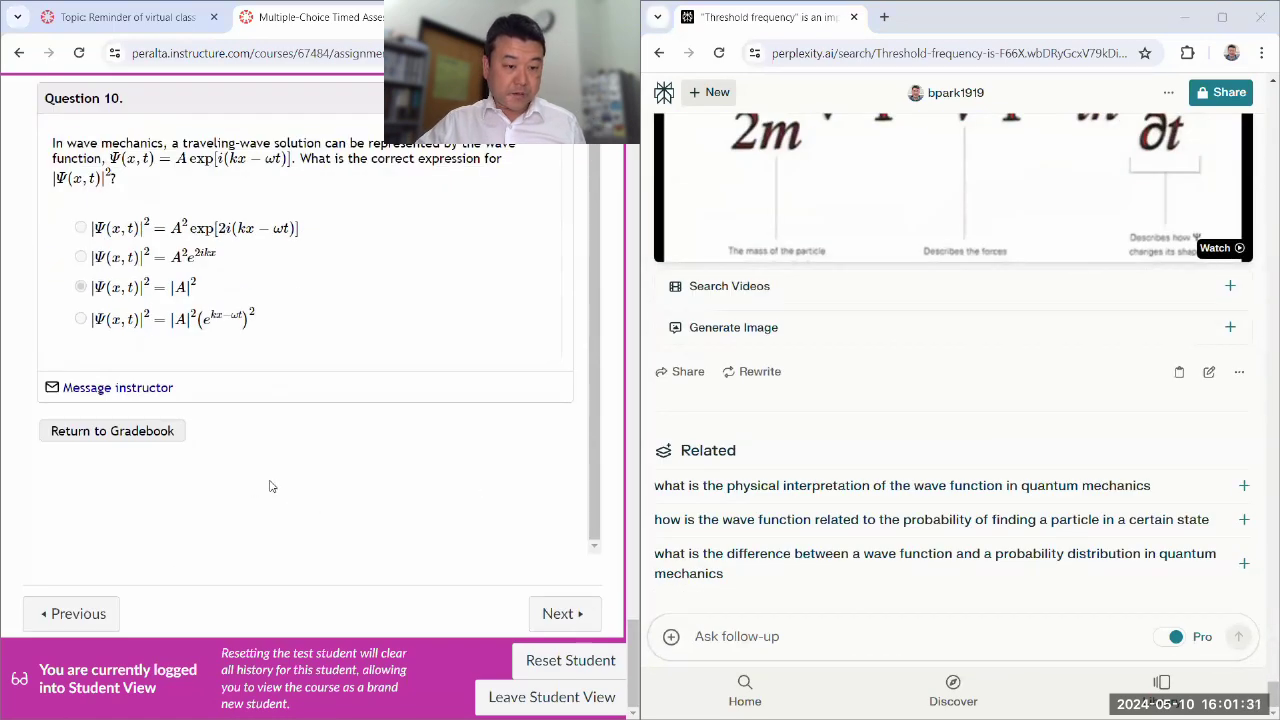
pyautogui.scroll(3, 468, 455)
pyautogui.scroll(20, 468, 455)
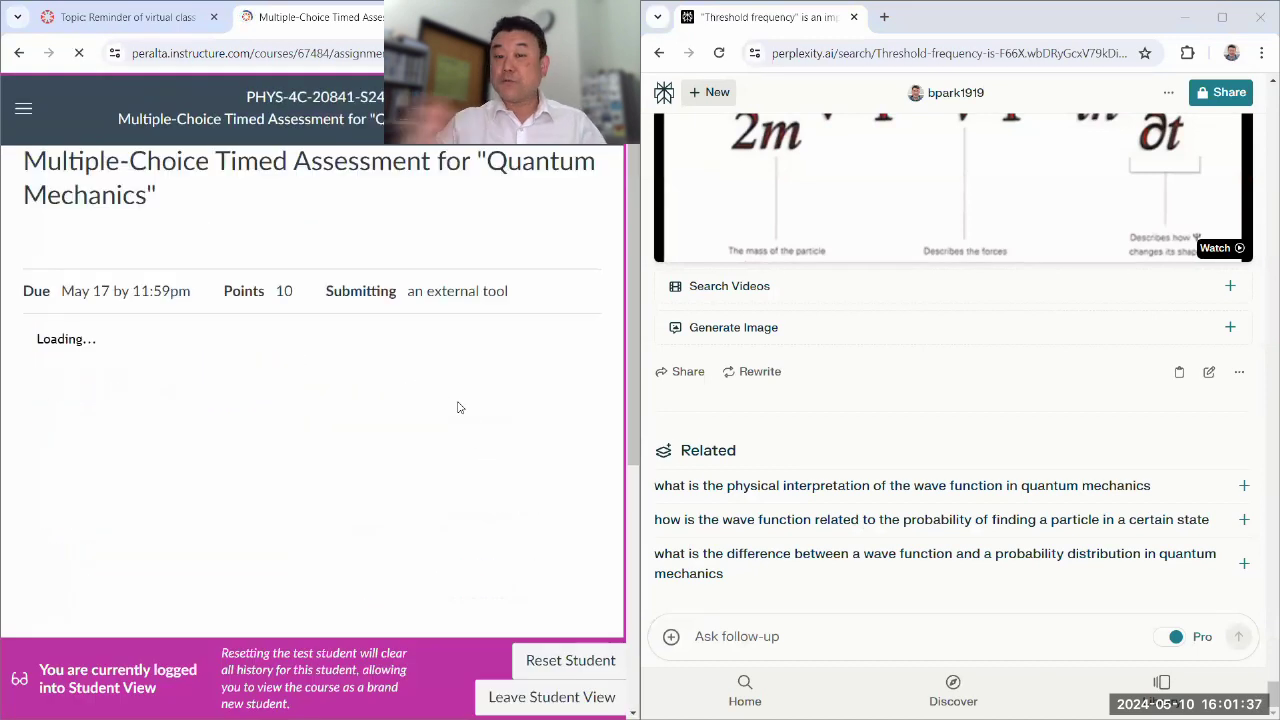
# Open wolframalpha.com in place of the Perplexity thread
pyautogui.click(866, 52)
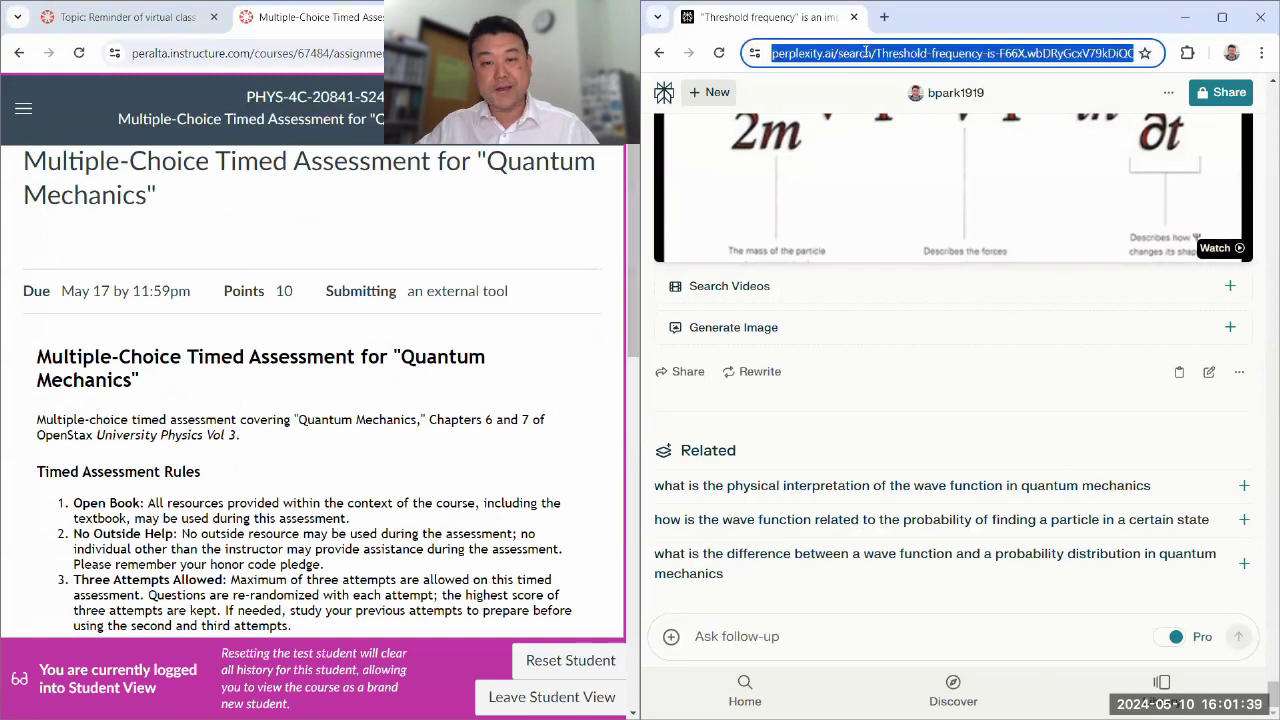
pyautogui.write('wolf')
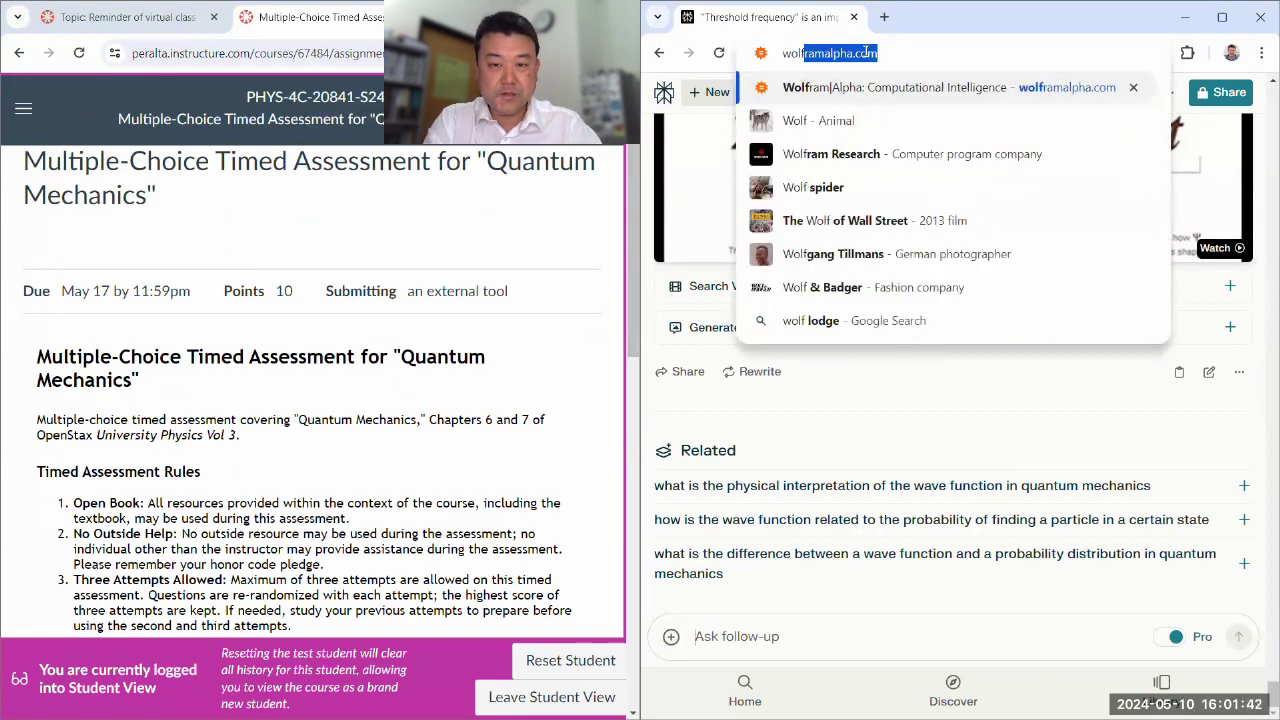
pyautogui.press('Return')
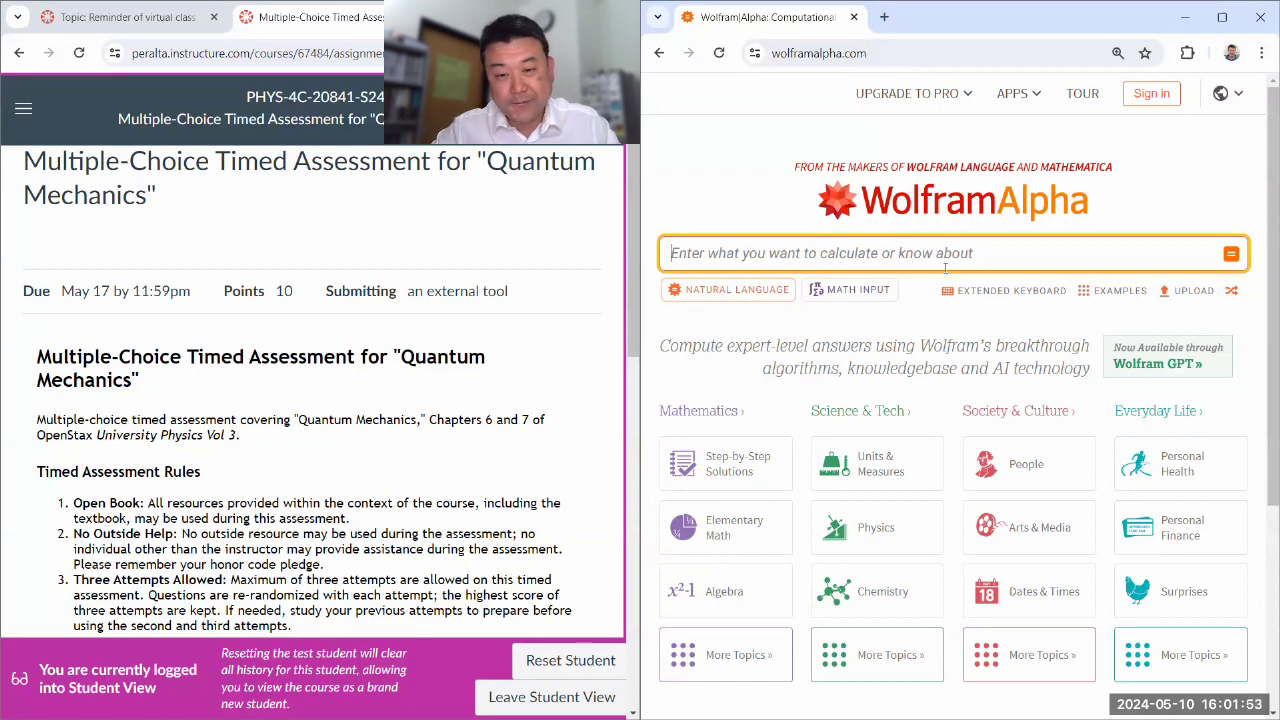
# Highlight the time limit on the assessment's start page and start a retake of the timed assessment
pyautogui.scroll(-5, 558, 270)
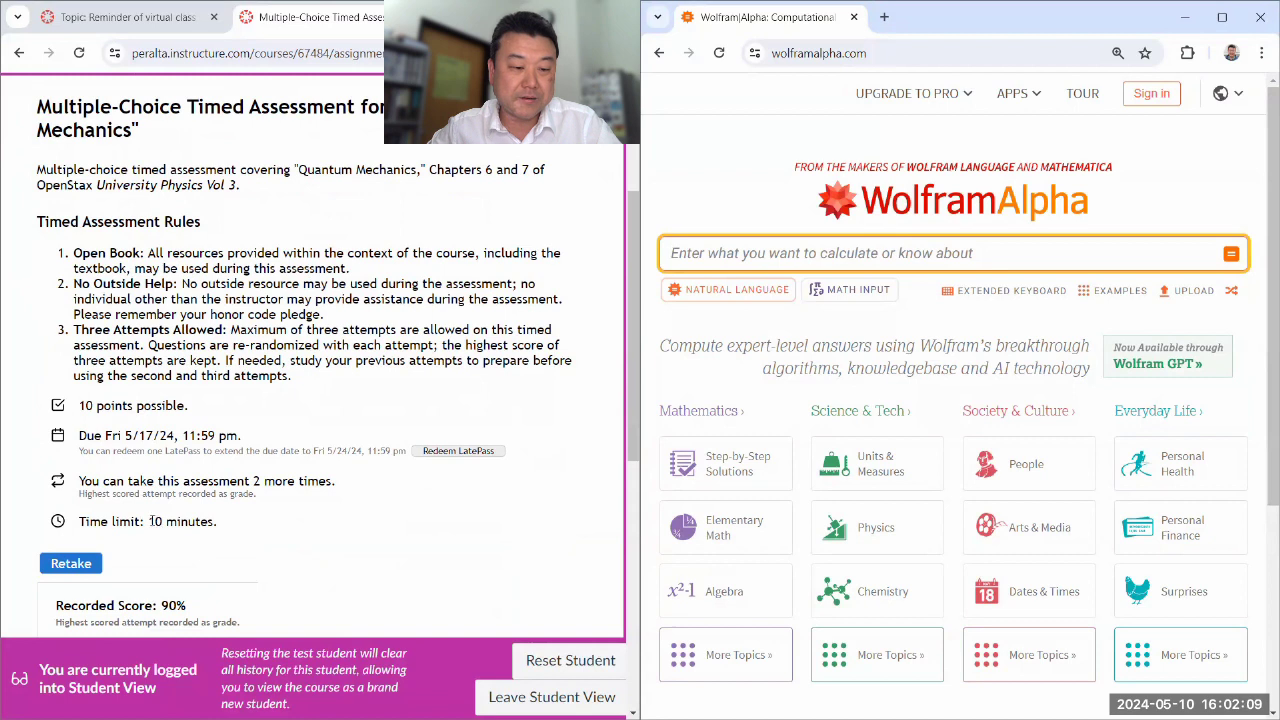
pyautogui.moveTo(149, 521); pyautogui.dragTo(230, 526)
pyautogui.click(229, 526)
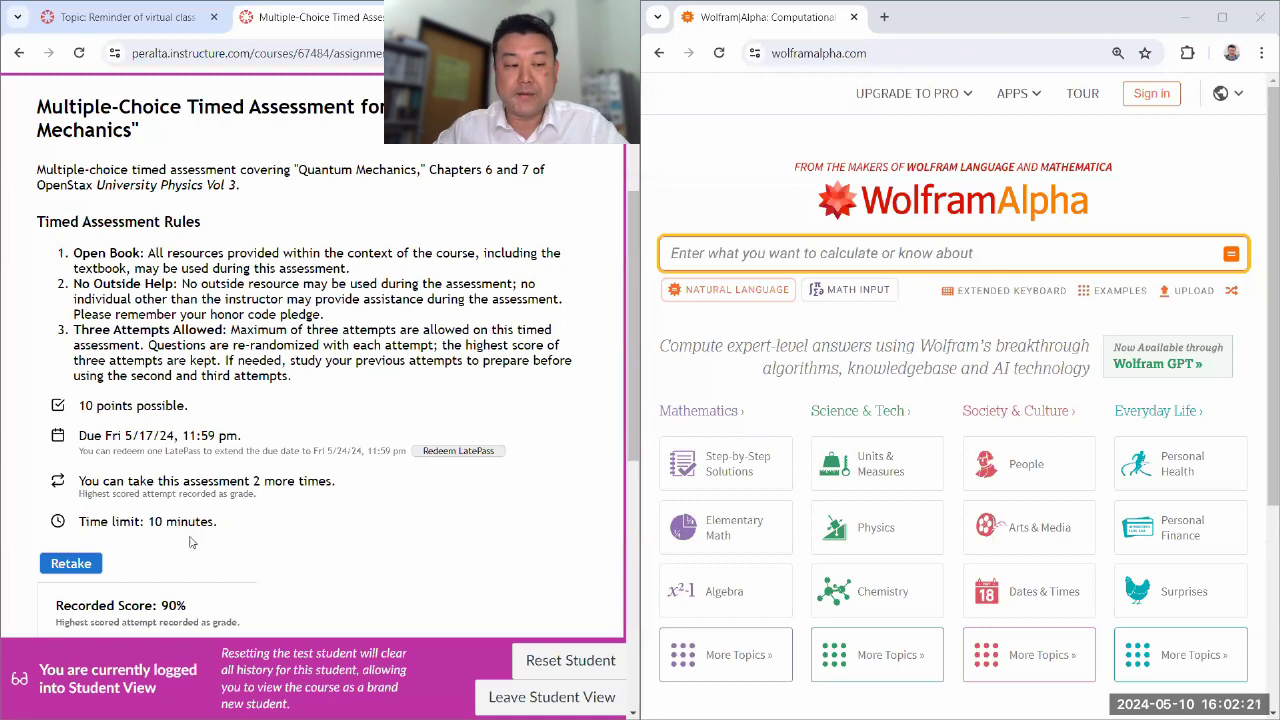
pyautogui.click(71, 563)
pyautogui.click(341, 538)
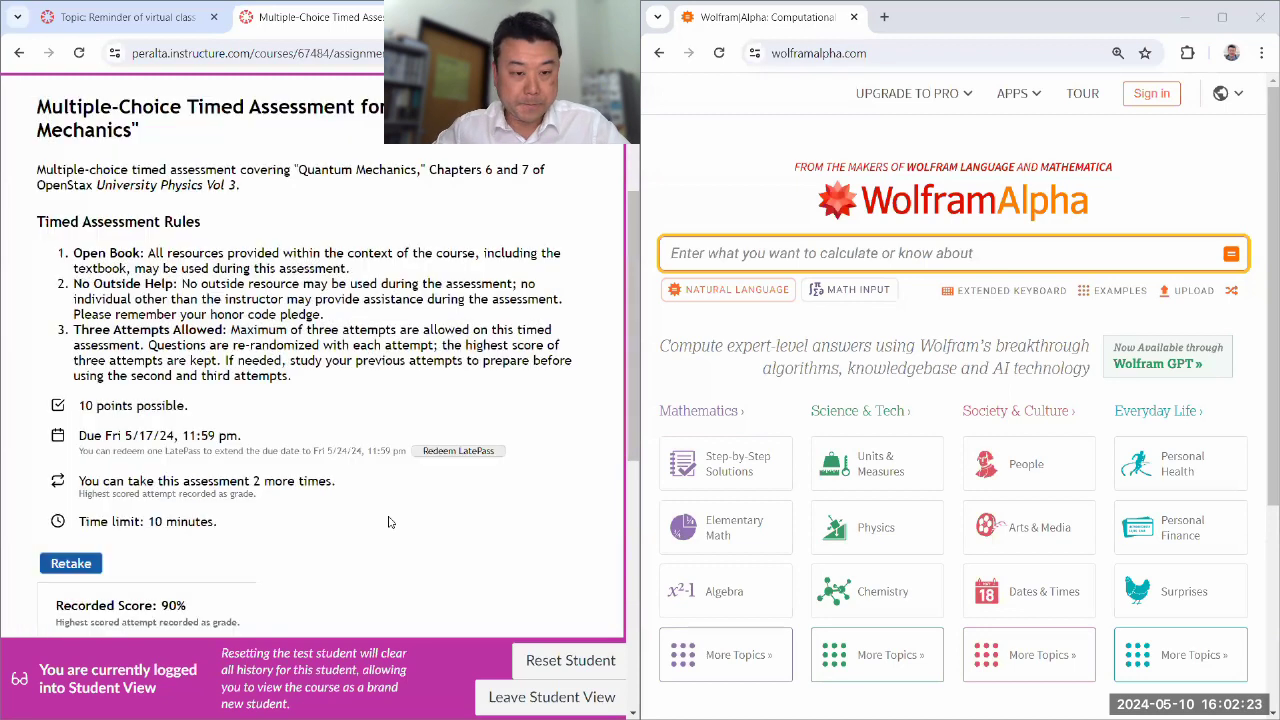
# Answer Question 1 with "The quantized energy comes in unit quantities that are proportional to h" and highlight the choice about Albert Einstein
pyautogui.scroll(-3, 546, 282)
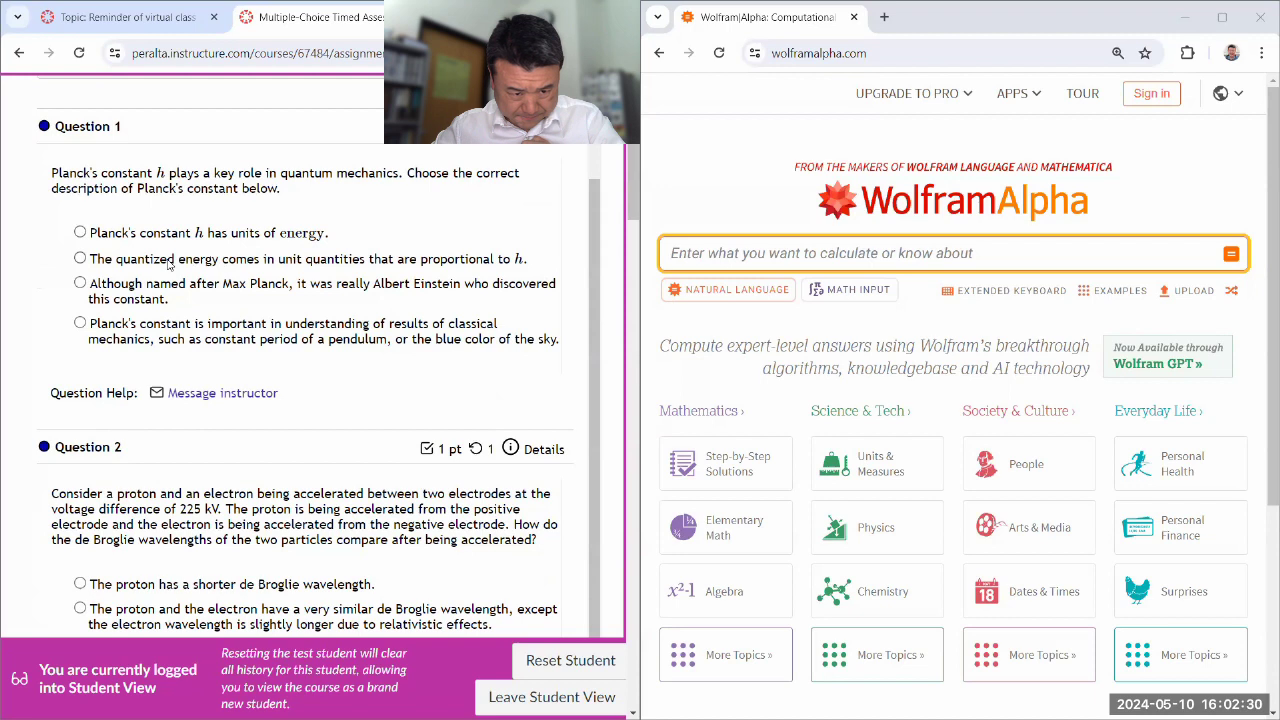
pyautogui.click(86, 259)
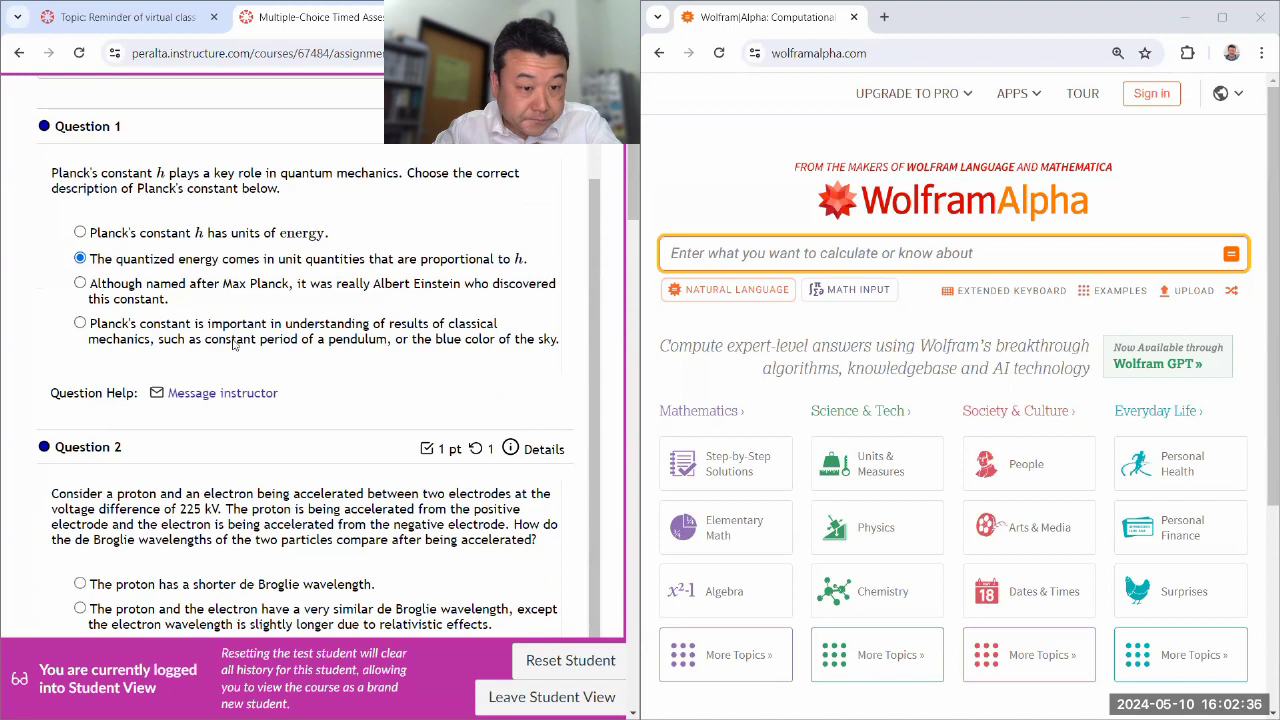
pyautogui.scroll(2, 214, 380)
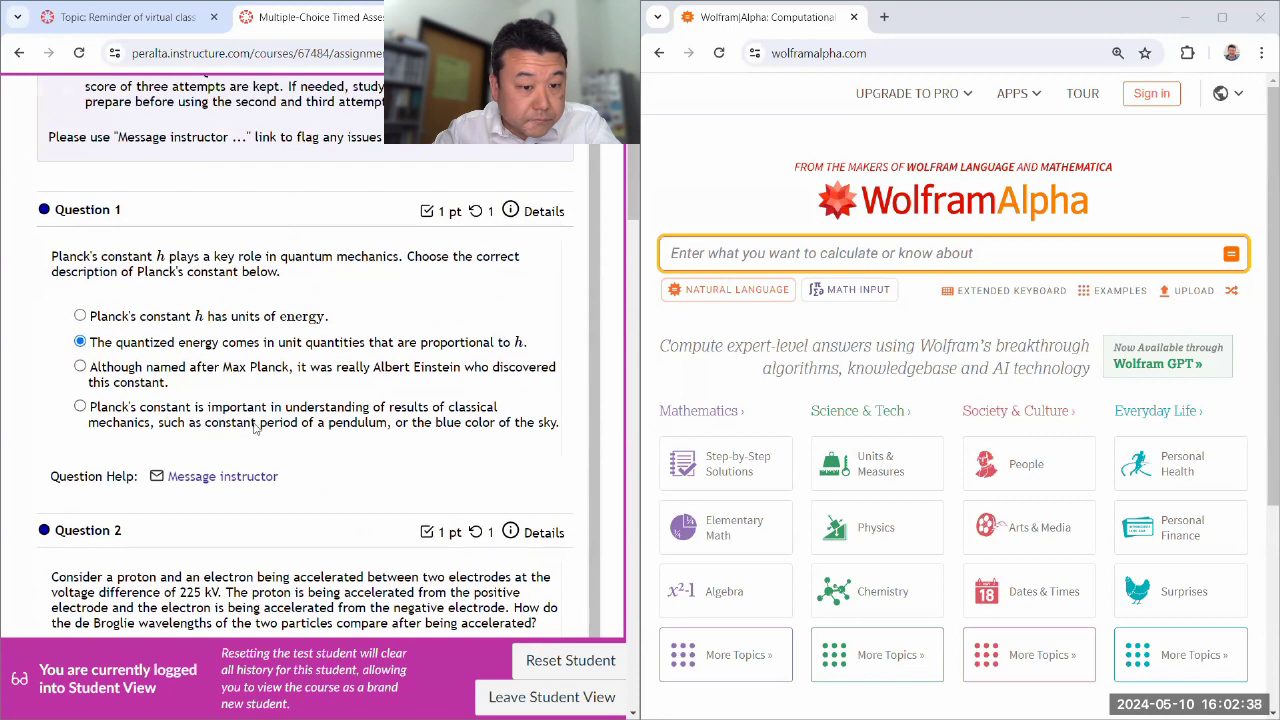
pyautogui.scroll(-2, 248, 415)
pyautogui.moveTo(200, 306); pyautogui.dragTo(89, 284)
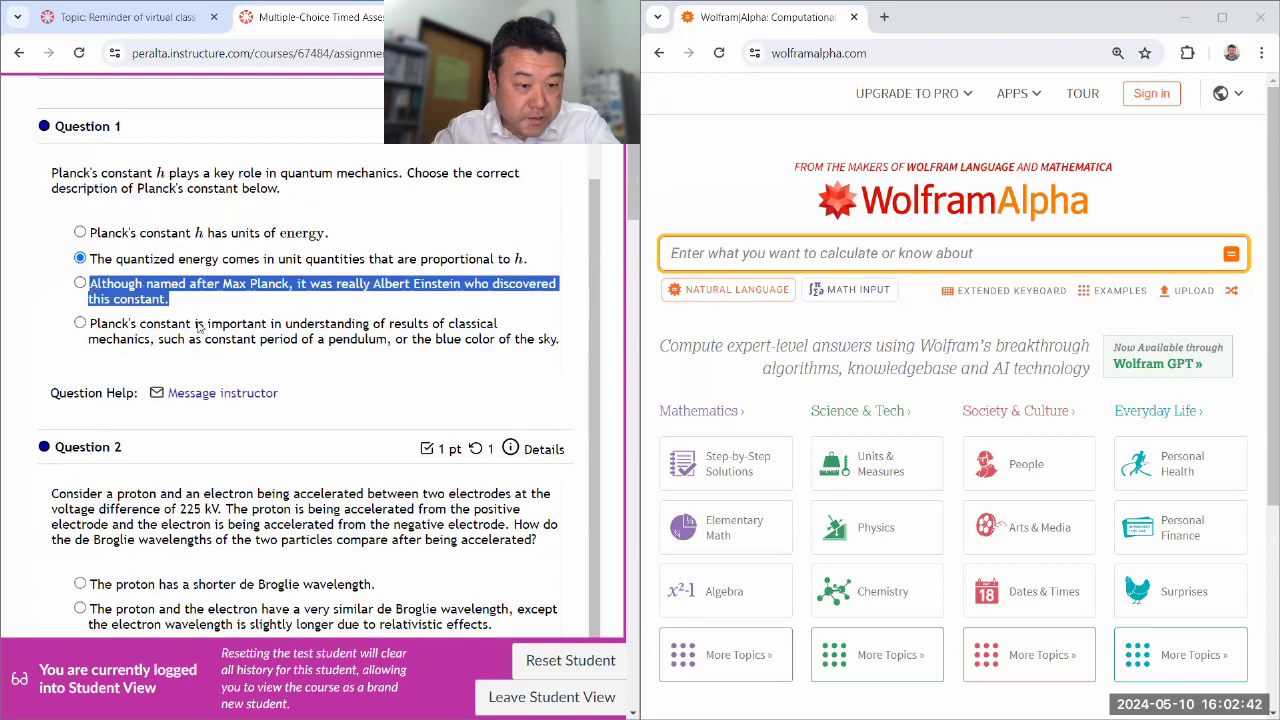
pyautogui.click(443, 406)
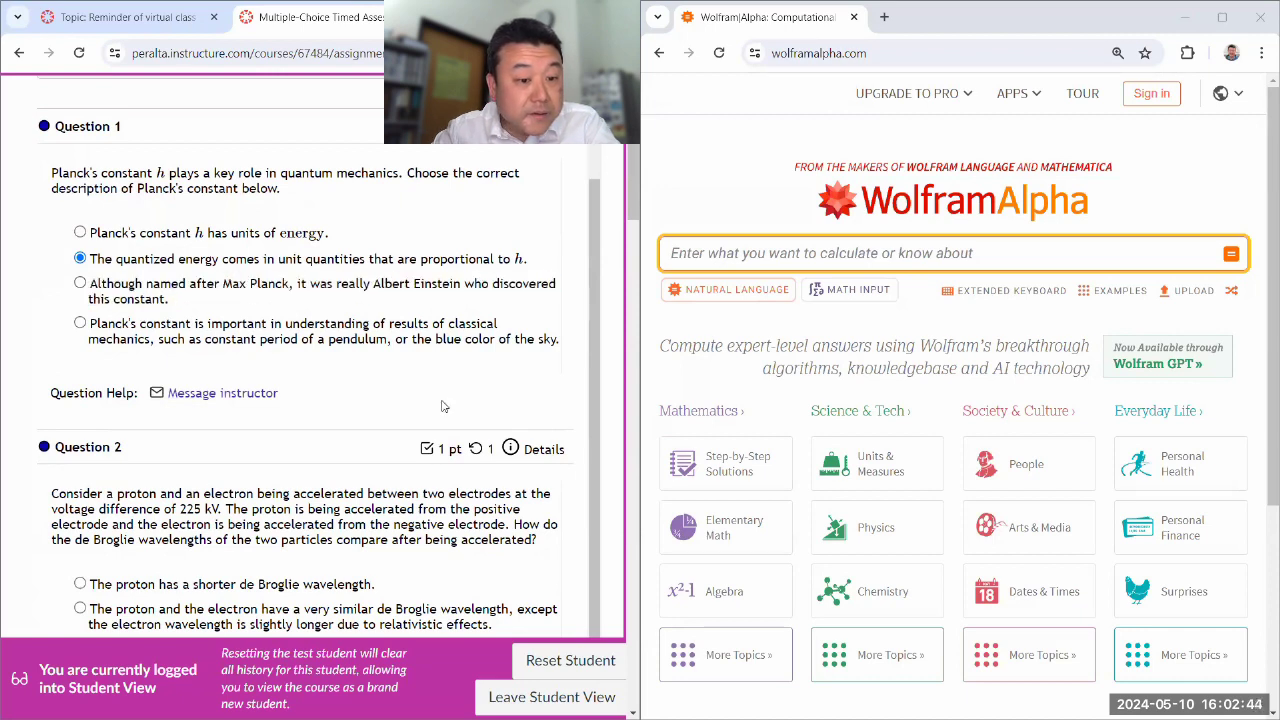
# Handwrite an underlined "KE = P^2/2m" and "λ = h/p" below Question 2's choices and answer "The proton has a shorter de Broglie wavelength."
pyautogui.scroll(-3, 443, 406)
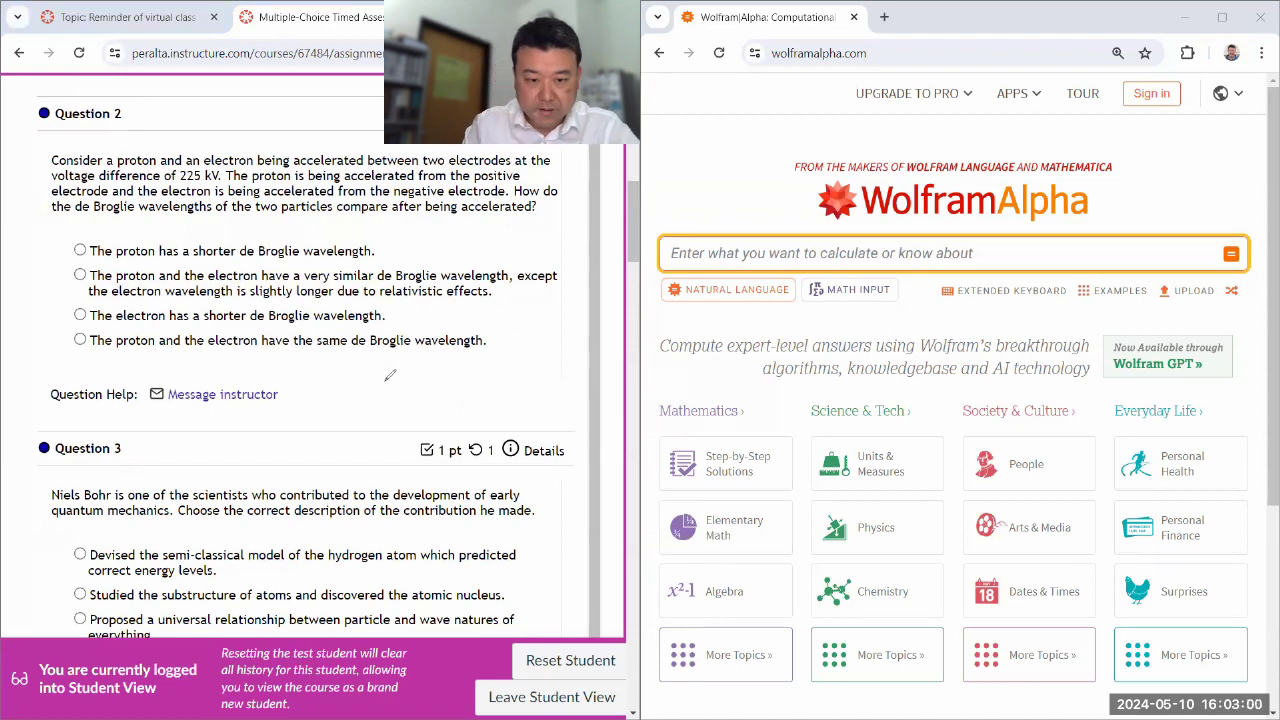
pyautogui.moveTo(403, 366)
pyautogui.mouseDown()
pyautogui.moveTo(401, 401)
pyautogui.moveTo(397, 384)
pyautogui.moveTo(347, 405)
pyautogui.moveTo(431, 378)
pyautogui.mouseUp()
pyautogui.moveTo(456, 362)
pyautogui.mouseDown()
pyautogui.moveTo(456, 398)
pyautogui.moveTo(484, 352)
pyautogui.mouseUp()
pyautogui.moveTo(497, 347)
pyautogui.mouseDown()
pyautogui.moveTo(476, 399)
pyautogui.moveTo(531, 404)
pyautogui.mouseUp()
pyautogui.moveTo(366, 431)
pyautogui.mouseDown()
pyautogui.moveTo(528, 418)
pyautogui.moveTo(384, 419)
pyautogui.mouseUp()
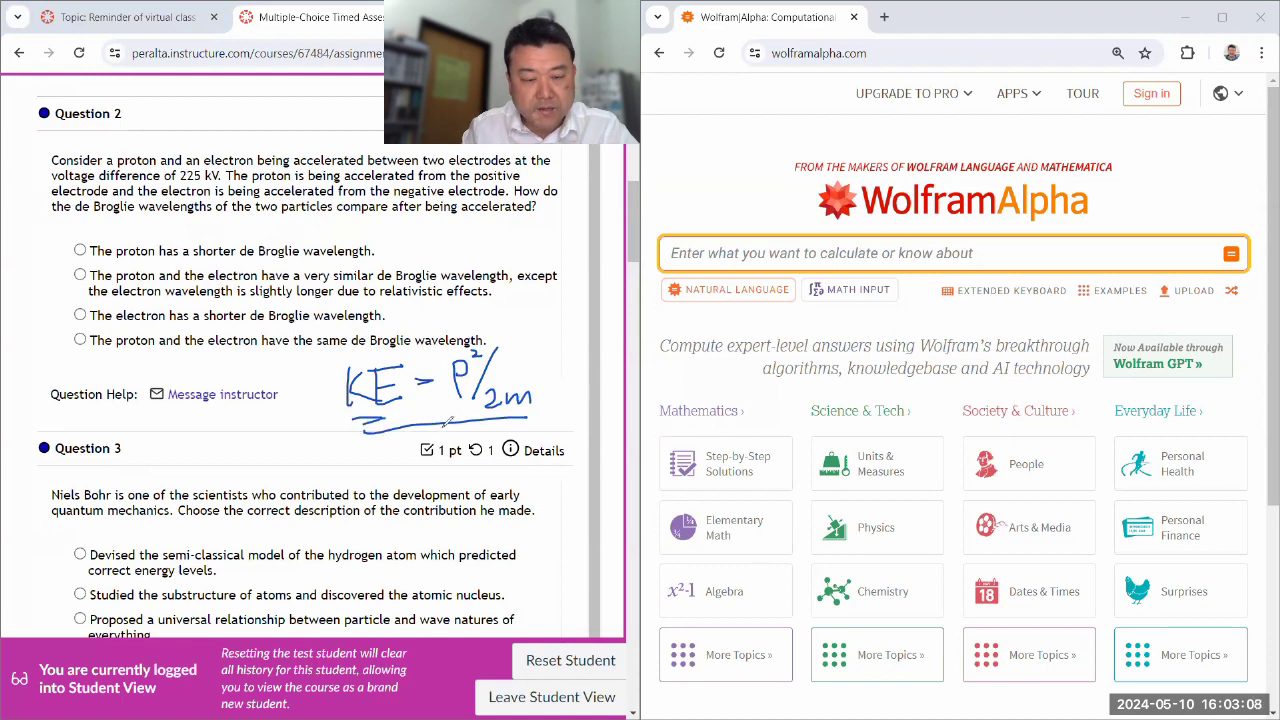
pyautogui.moveTo(509, 402); pyautogui.dragTo(539, 398)
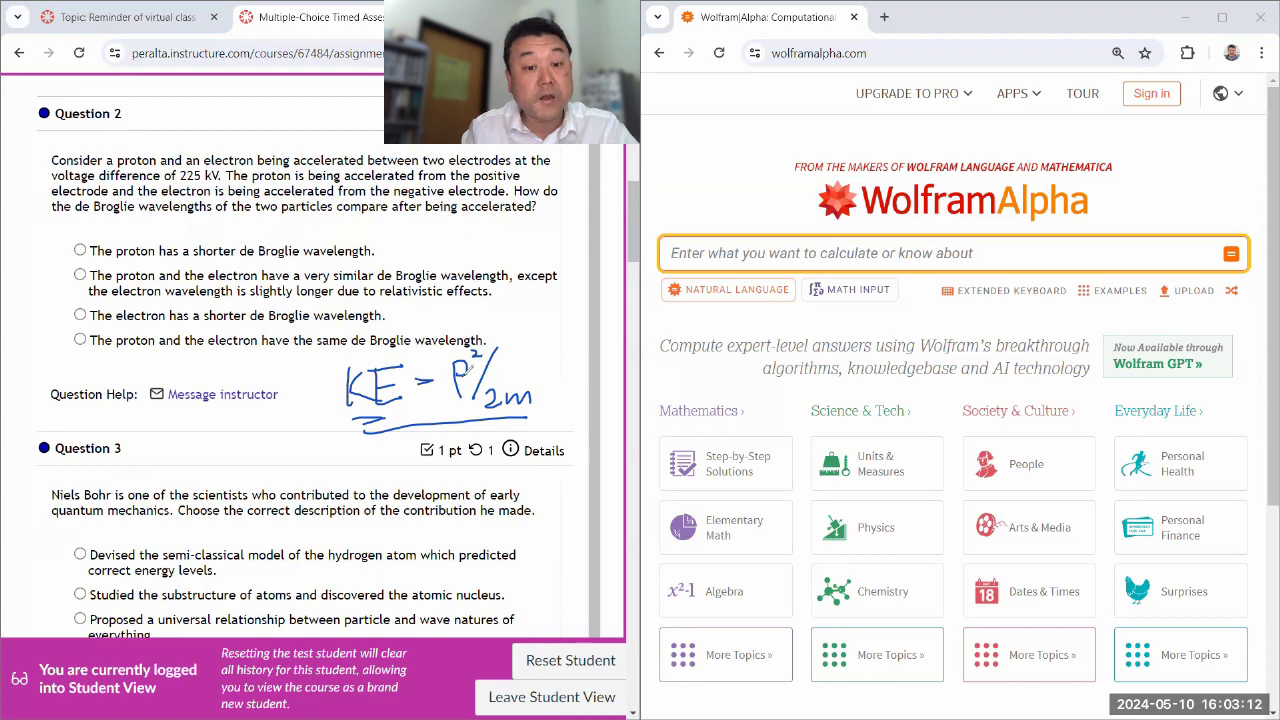
pyautogui.moveTo(234, 444)
pyautogui.mouseDown()
pyautogui.moveTo(254, 466)
pyautogui.moveTo(322, 432)
pyautogui.moveTo(336, 470)
pyautogui.mouseUp()
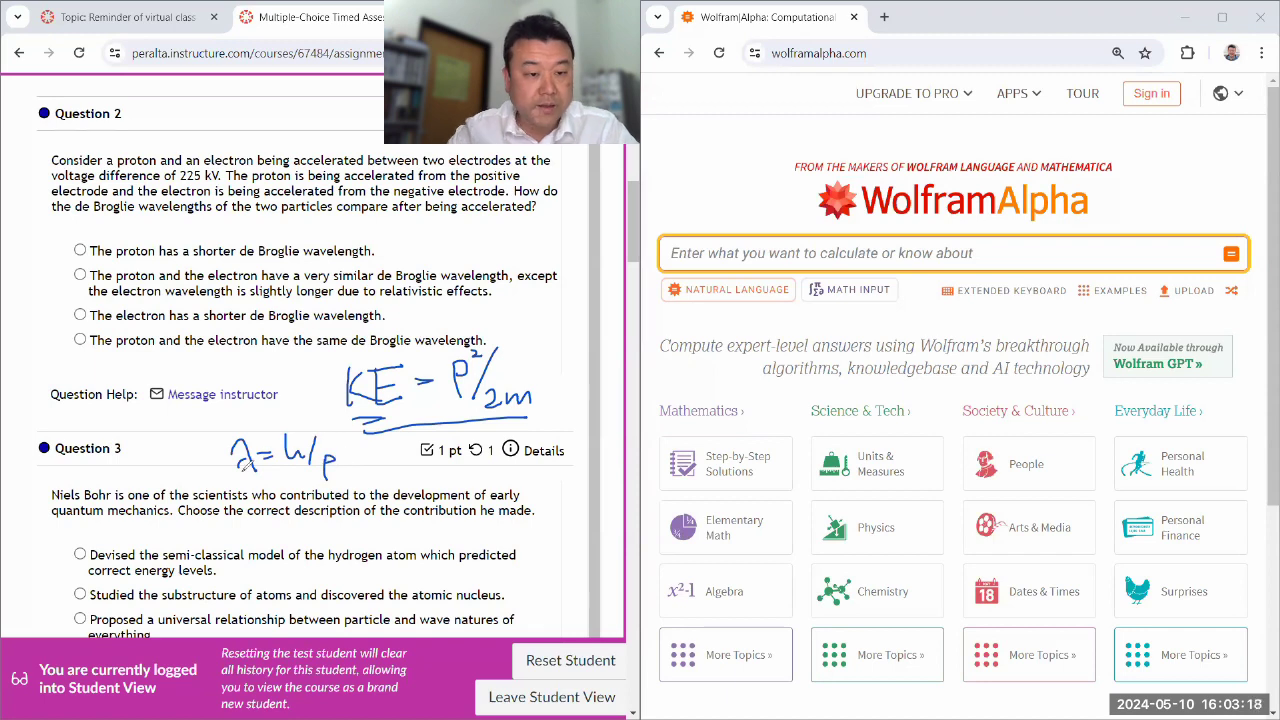
pyautogui.click(146, 252)
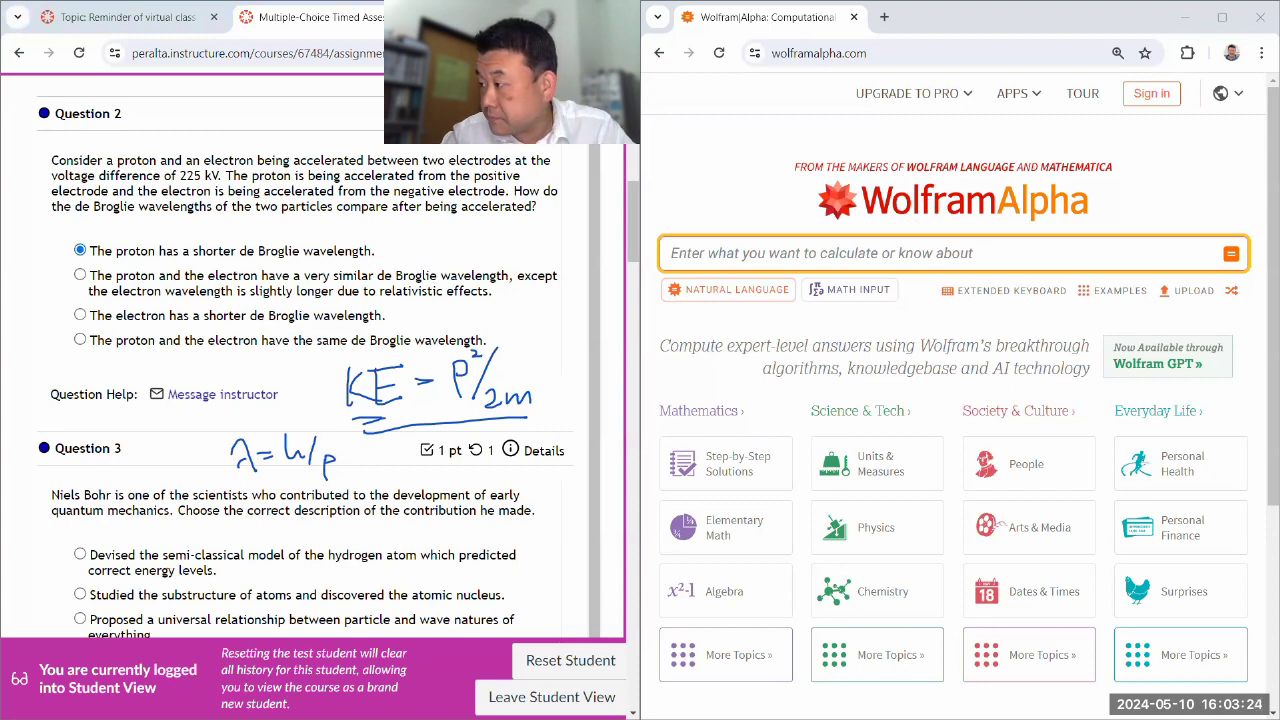
# Answer Question 3 with the choice on the semi-classical model of the hydrogen atom and briefly highlight the whole question text
pyautogui.scroll(-3, 300, 435)
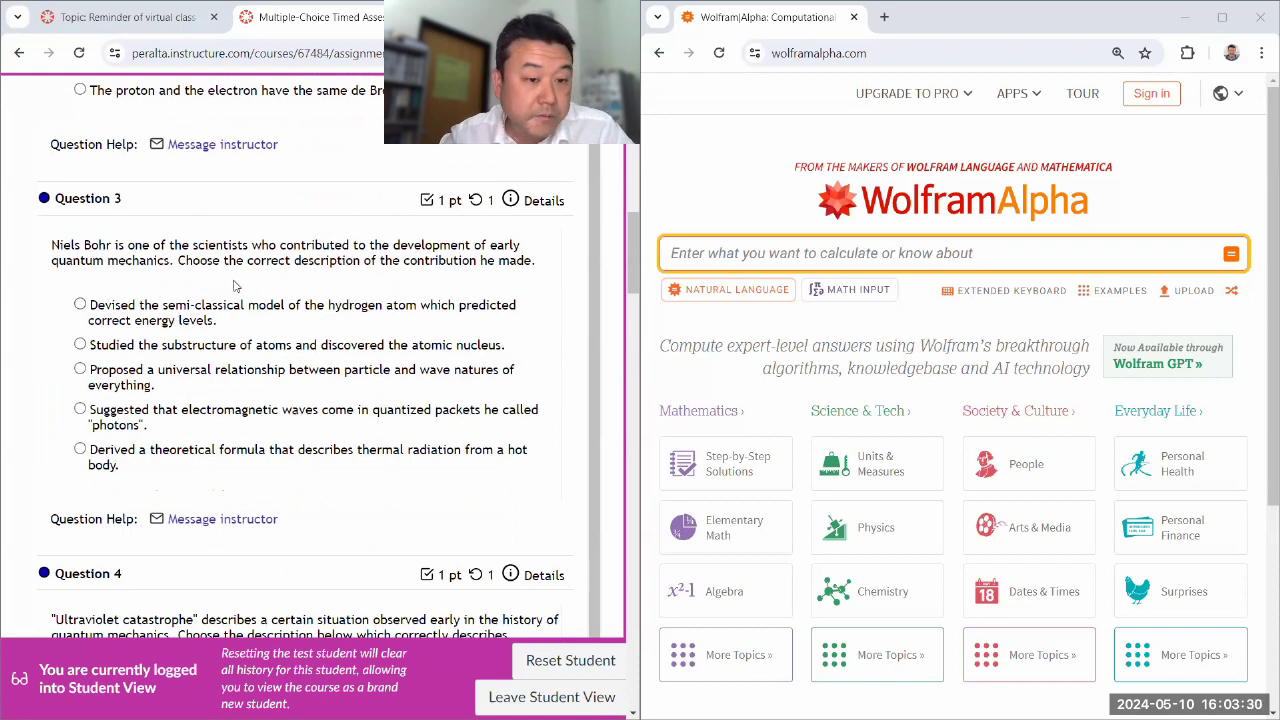
pyautogui.click(110, 315)
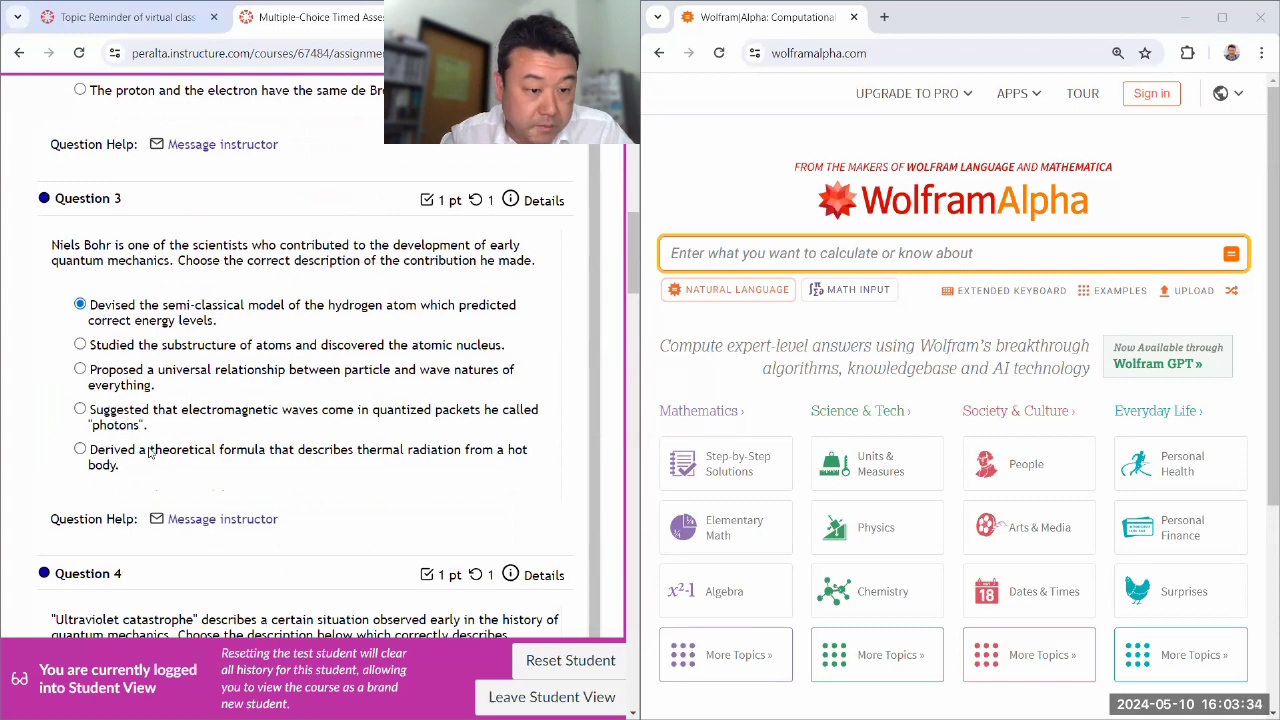
pyautogui.scroll(-1, 150, 450)
pyautogui.scroll(-3, 146, 445)
pyautogui.scroll(3, 60, 190)
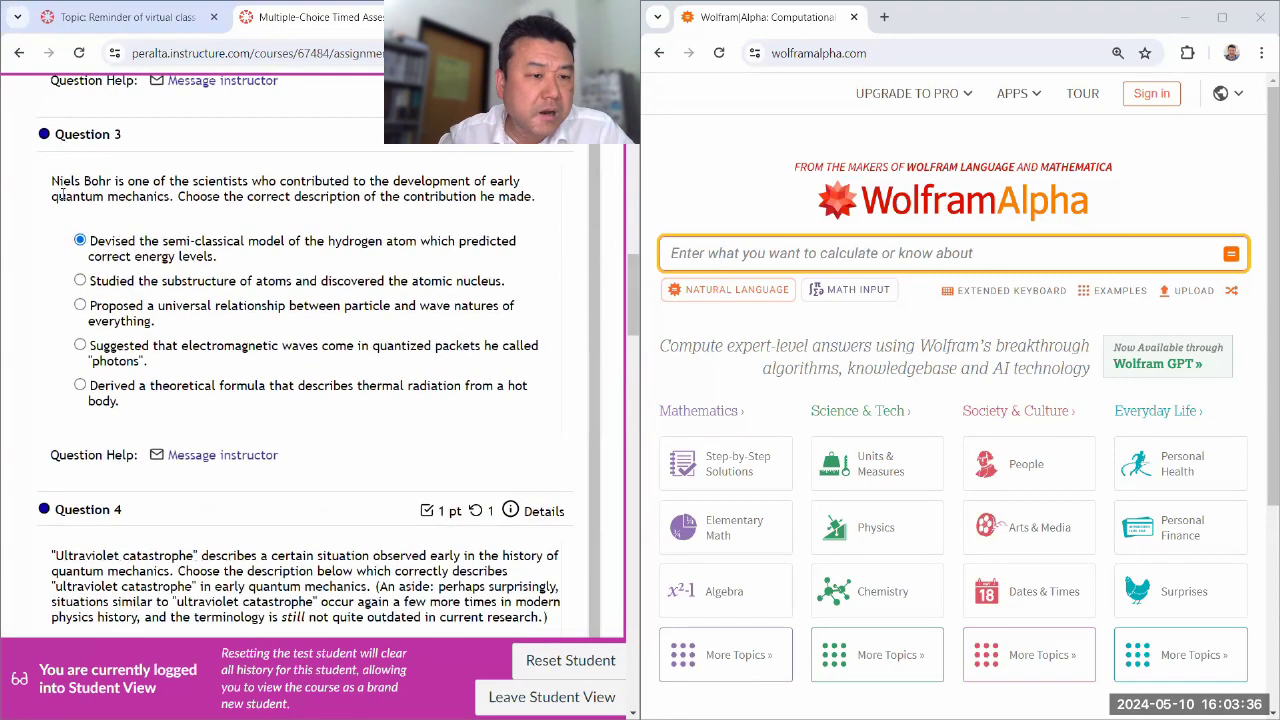
pyautogui.moveTo(48, 182); pyautogui.dragTo(377, 419)
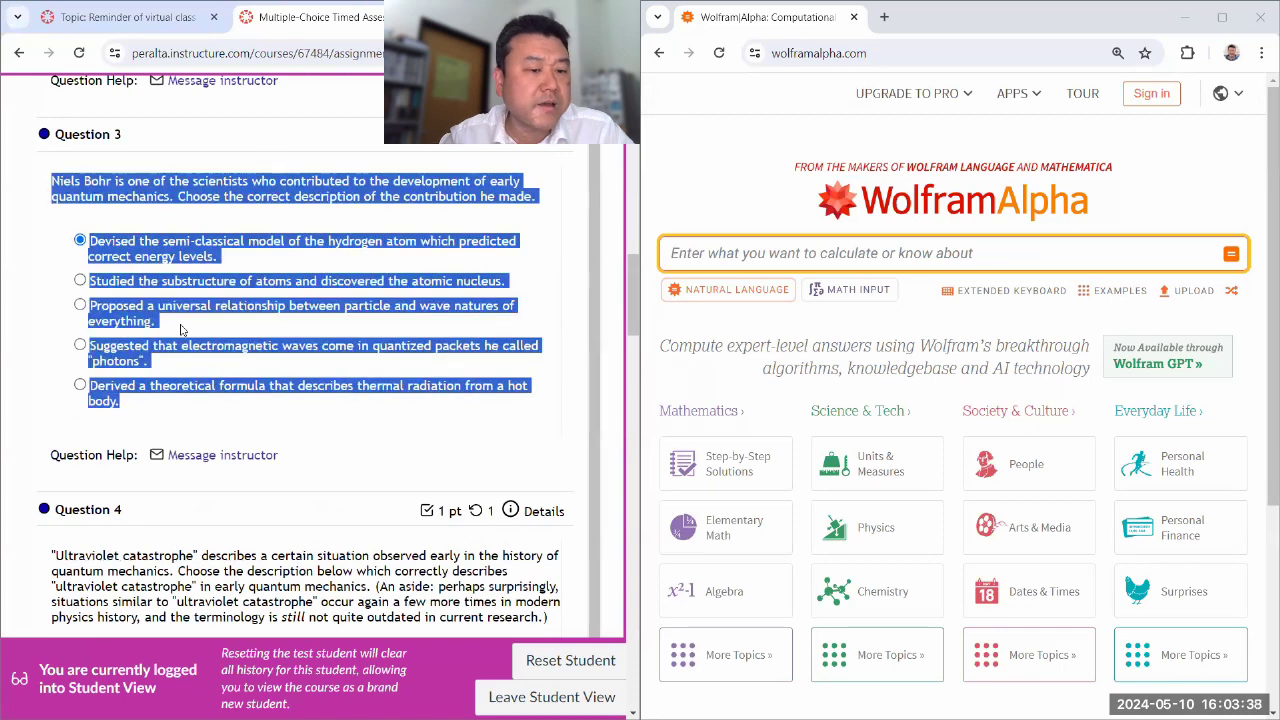
pyautogui.click(135, 181)
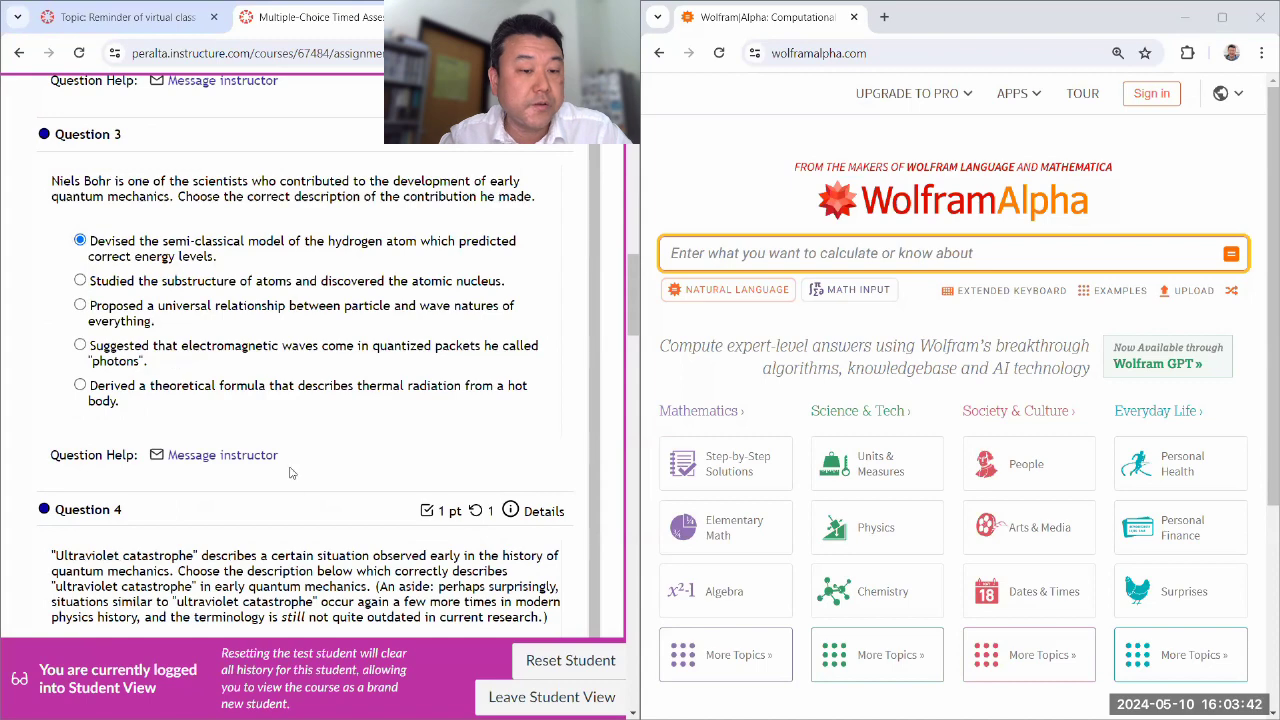
# Answer Question 4 with the choice on the increasing difference between classical prediction and observed thermal radiation spectrum at short wavelengths
pyautogui.scroll(-2, 290, 470)
pyautogui.scroll(-1, 293, 469)
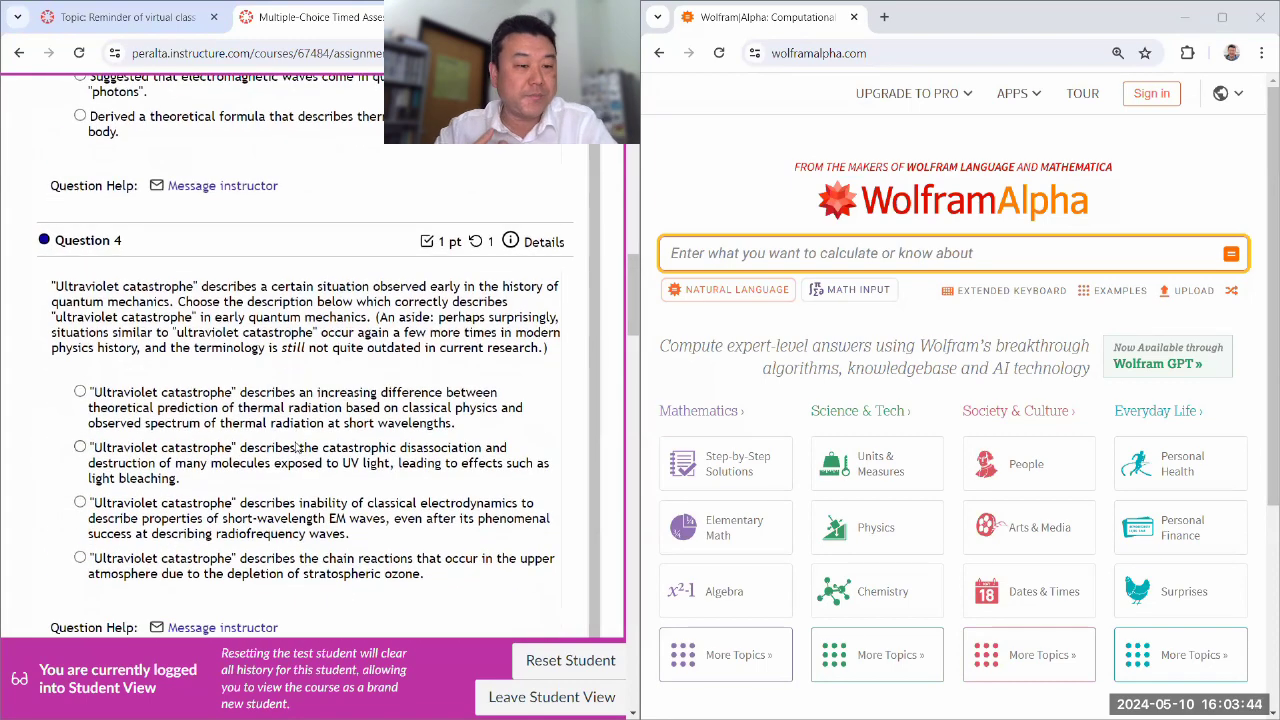
pyautogui.scroll(-1, 308, 418)
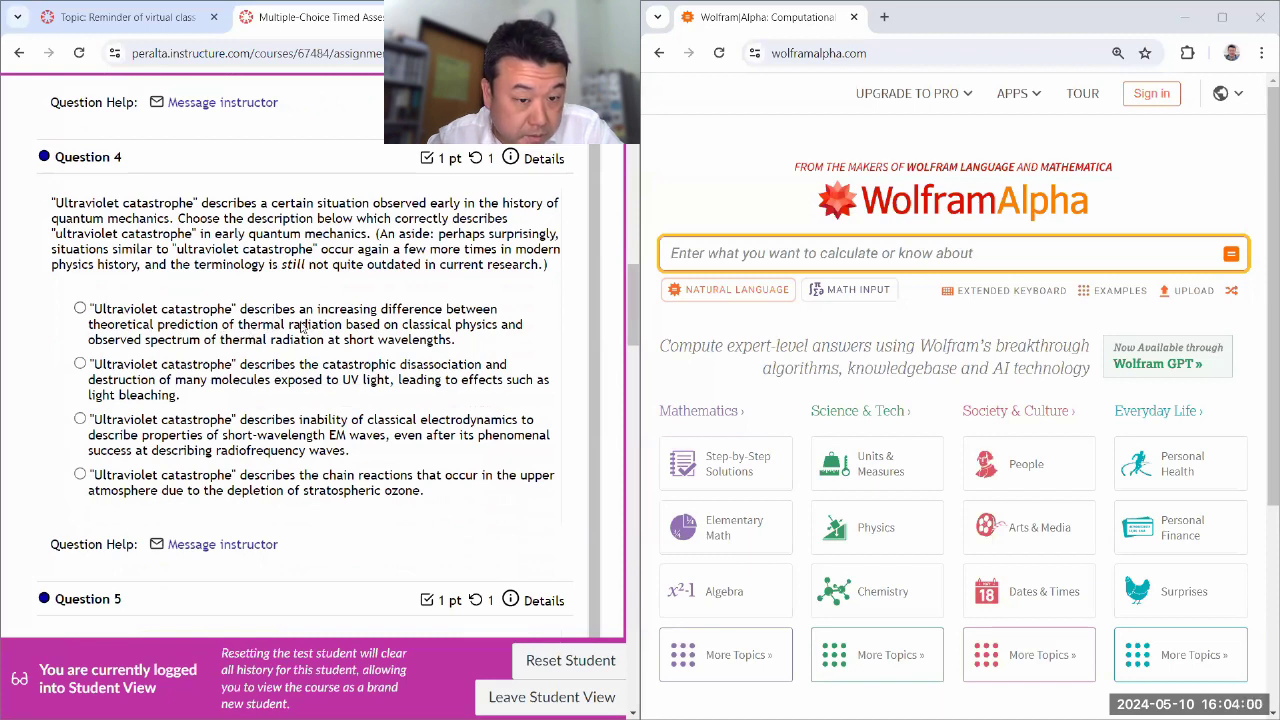
pyautogui.click(81, 309)
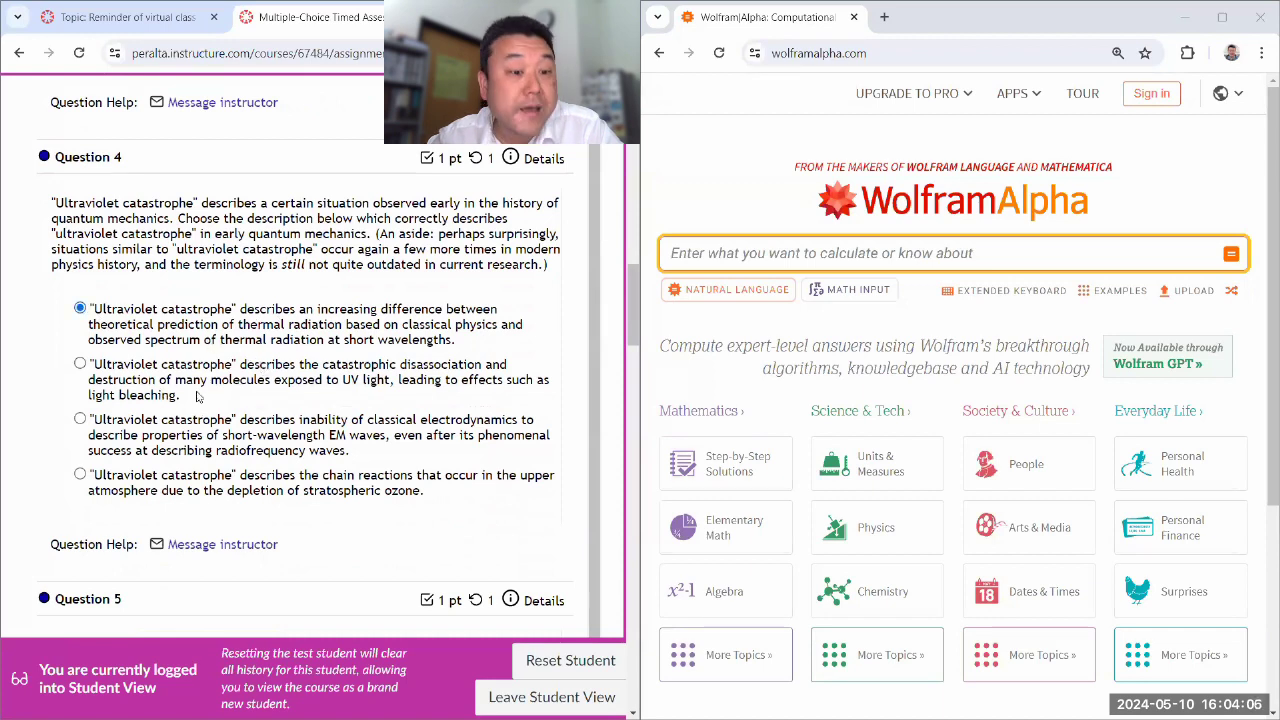
# Answer Question 5 on the Moon's de Broglie wavelength with λ = 9.0 × 10^-60 m
pyautogui.scroll(-1, 274, 393)
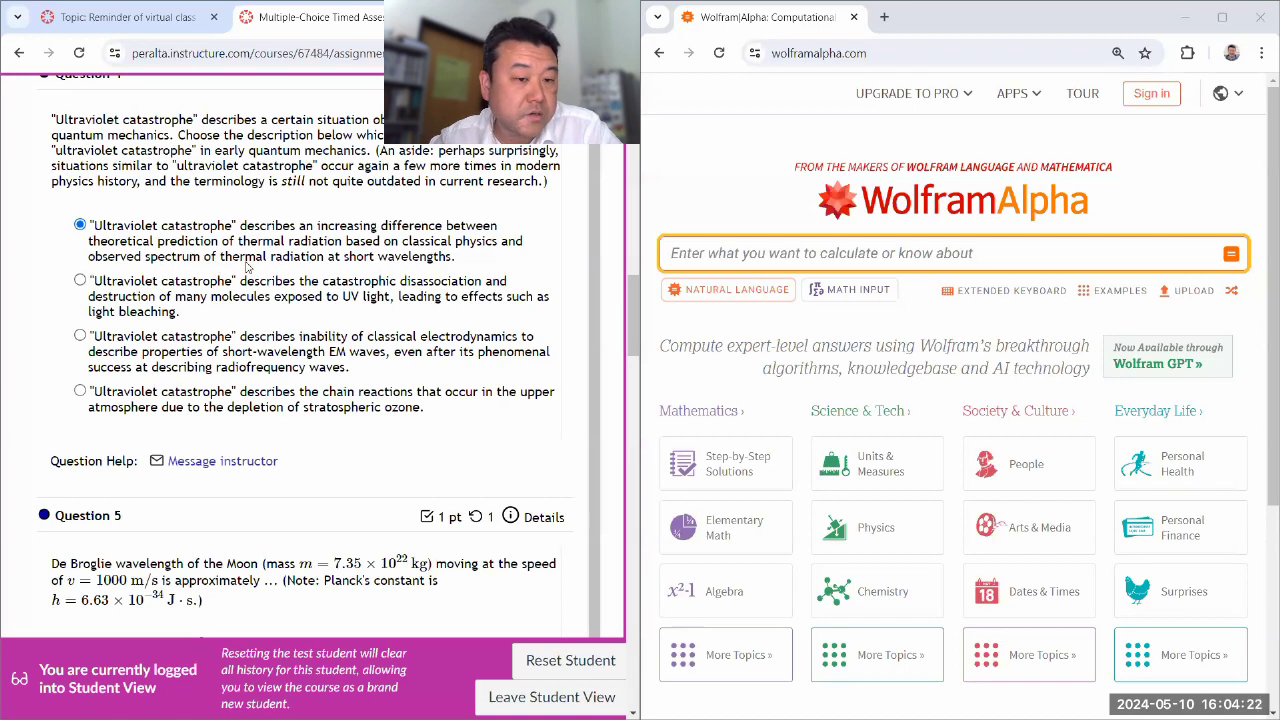
pyautogui.scroll(-1, 284, 372)
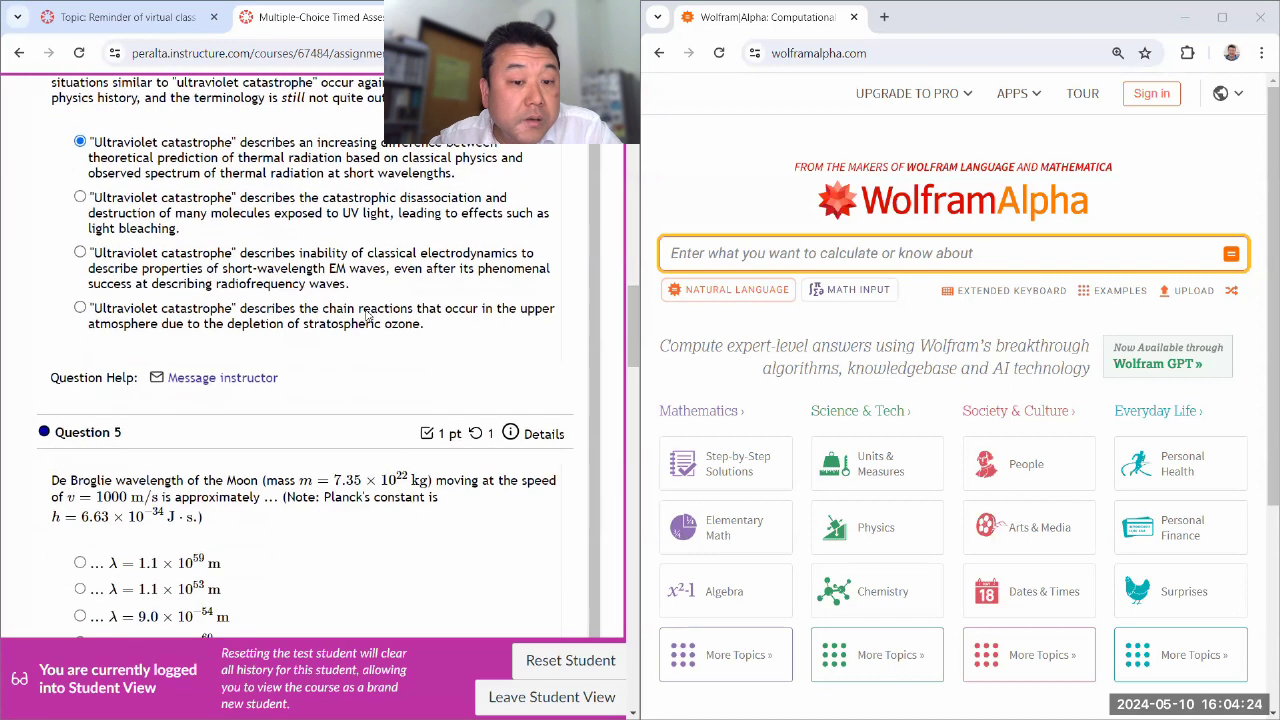
pyautogui.scroll(-3, 343, 341)
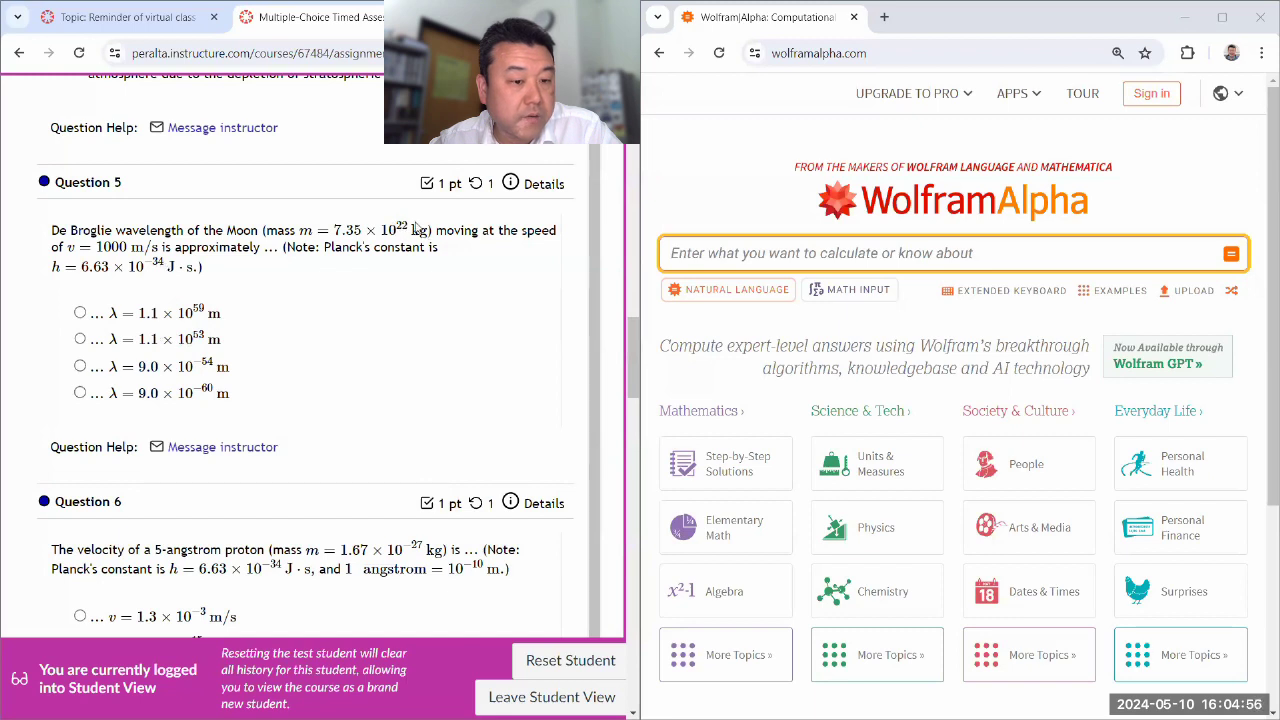
pyautogui.click(80, 393)
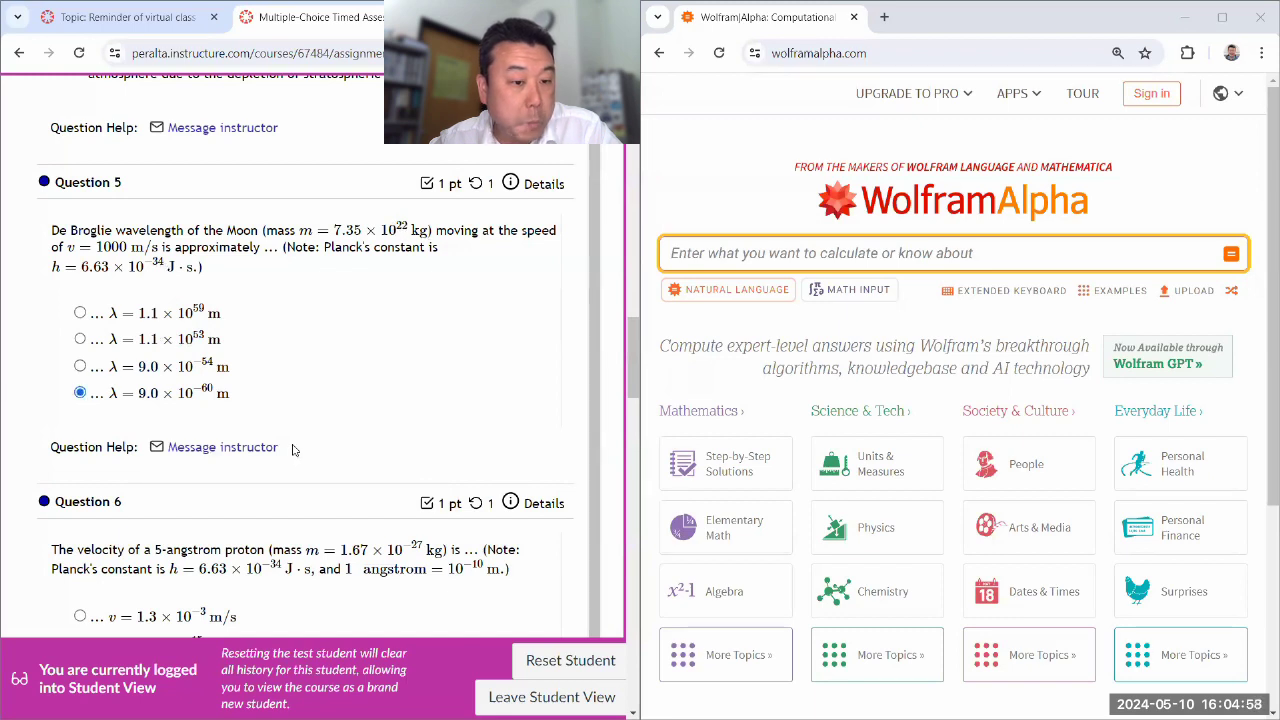
# Answer Question 6 on the velocity of the 5-angstrom proton with v = 7.9 × 10^2 m/s
pyautogui.scroll(-1, 292, 450)
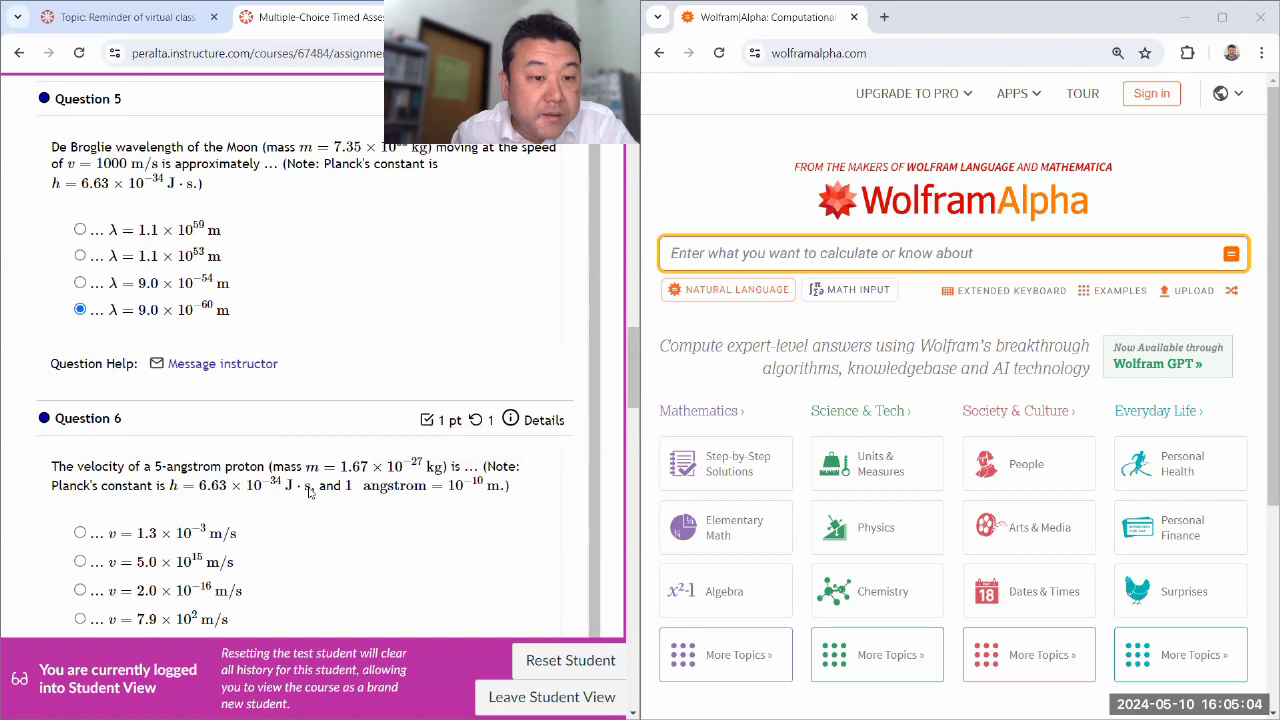
pyautogui.scroll(-2, 200, 440)
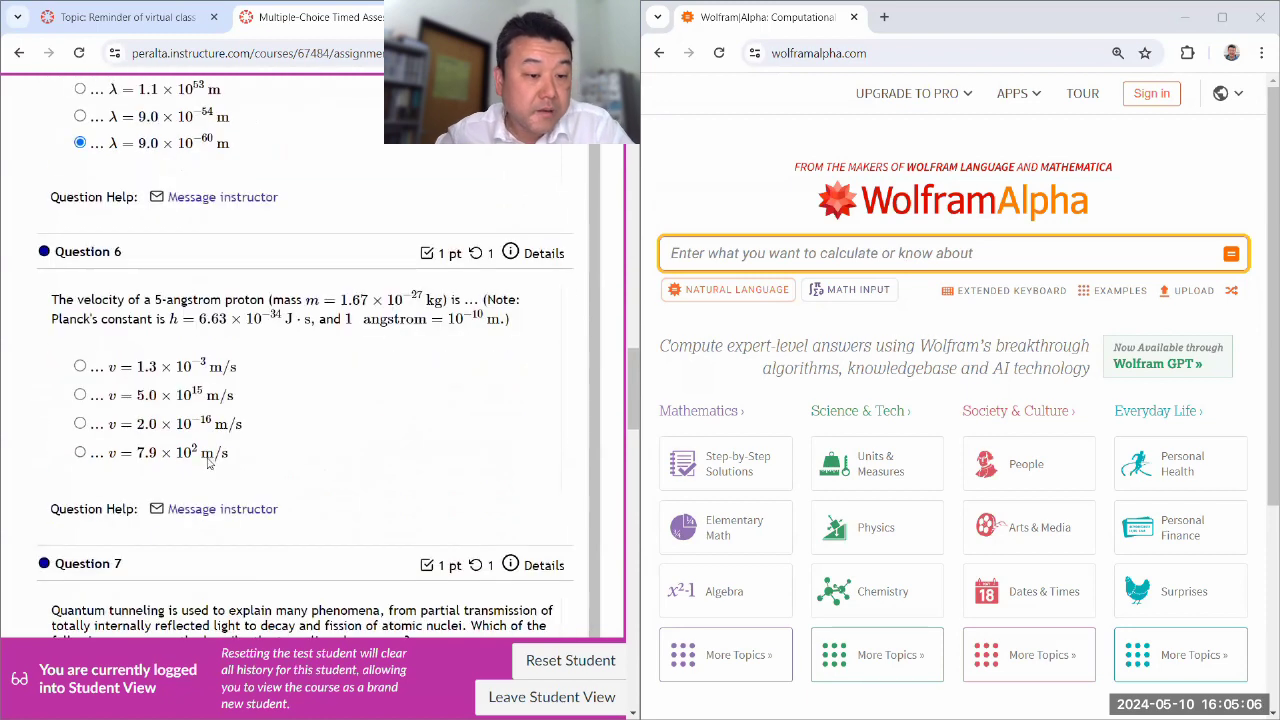
pyautogui.scroll(3, 100, 250)
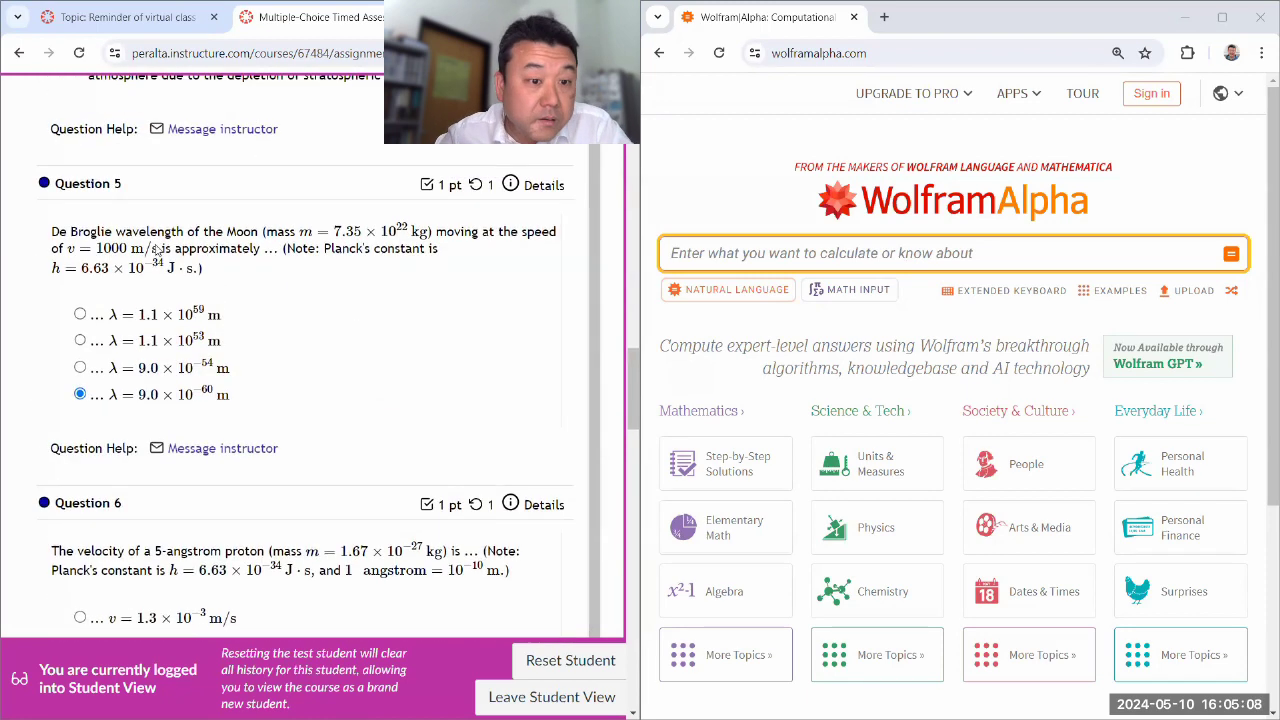
pyautogui.scroll(-3, 195, 350)
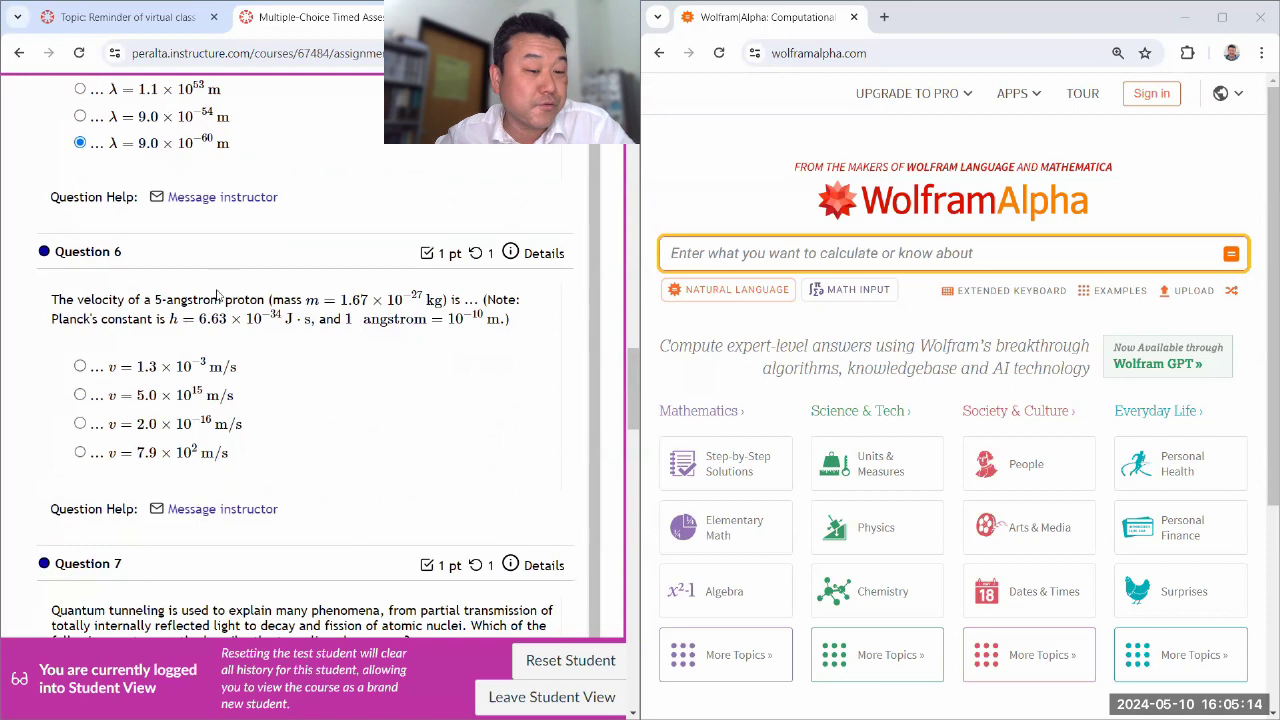
pyautogui.click(80, 455)
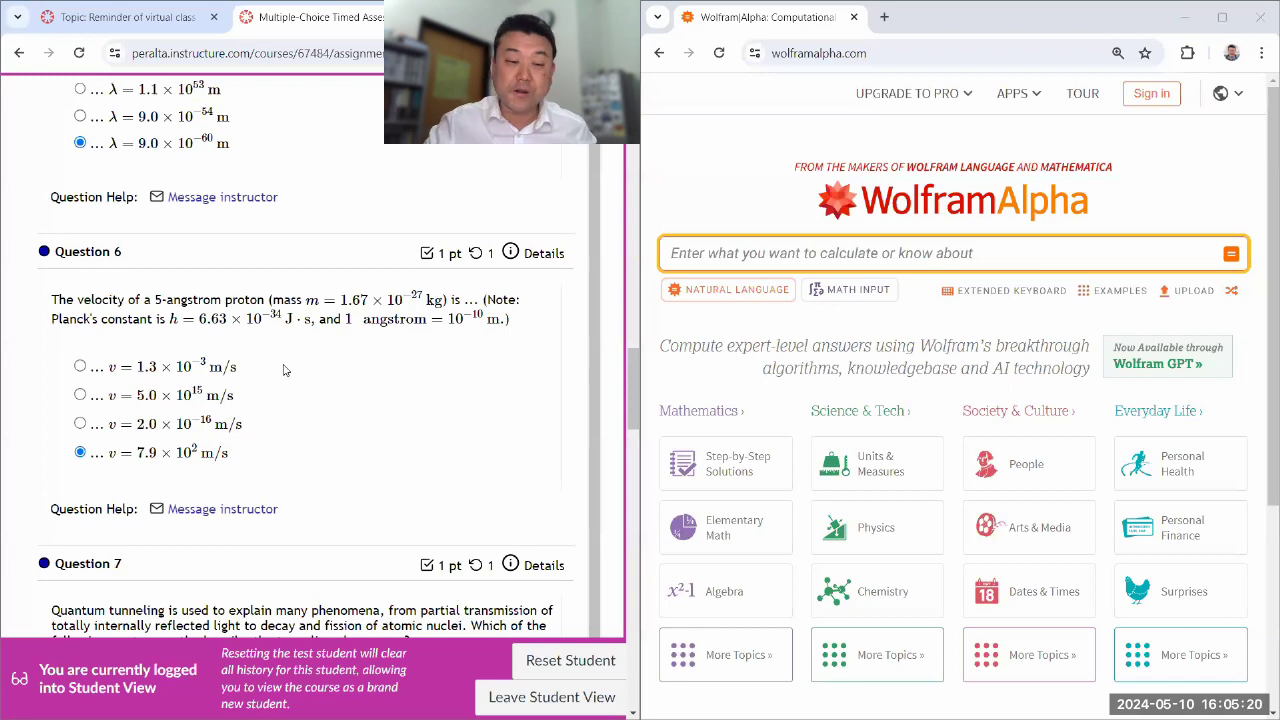
# In Question 7, highlight the choice about speeding up reaction processes and the words "violation of energy" while comparing the choices
pyautogui.scroll(-2, 280, 350)
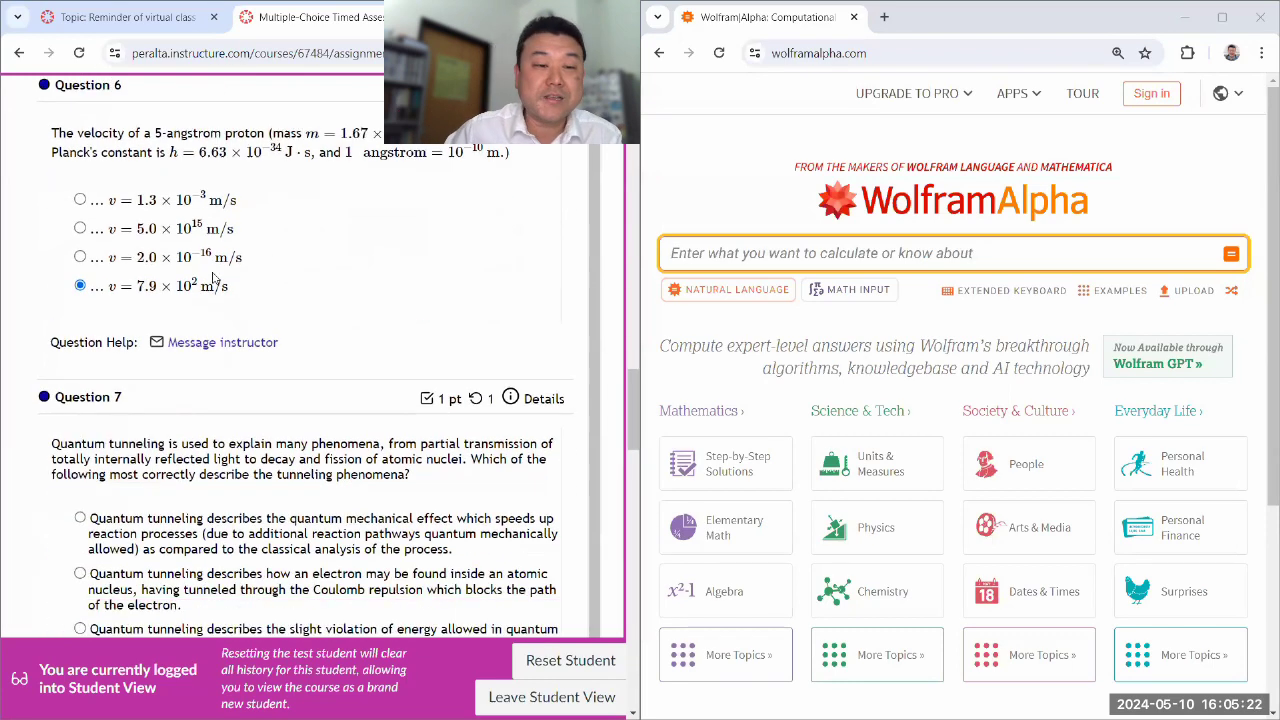
pyautogui.scroll(-2, 483, 439)
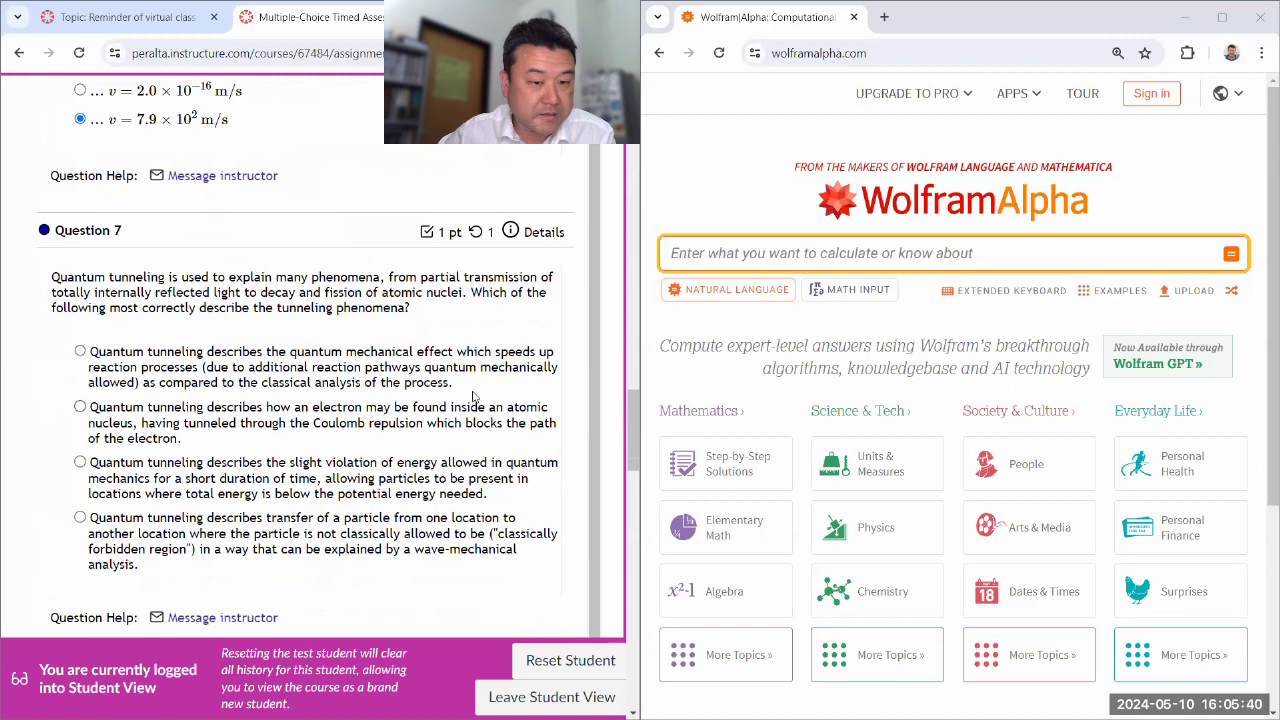
pyautogui.moveTo(461, 389); pyautogui.dragTo(91, 356)
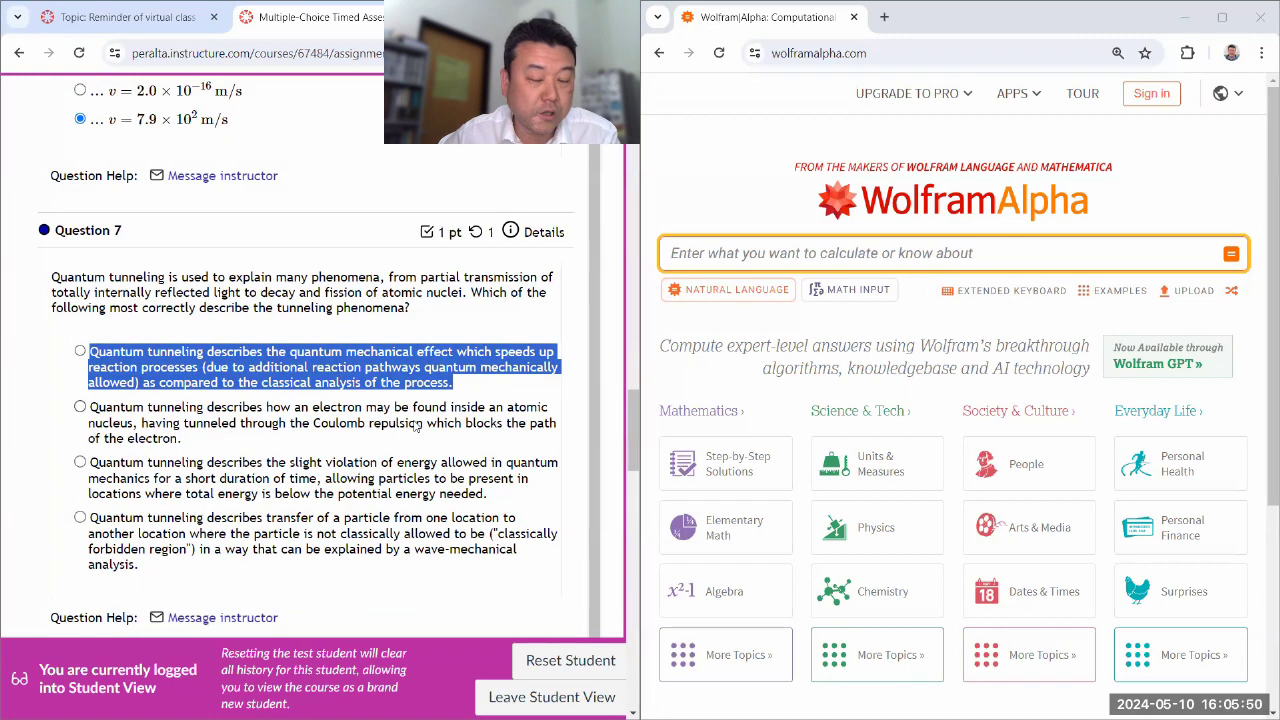
pyautogui.scroll(-1, 222, 352)
pyautogui.scroll(-1, 222, 352)
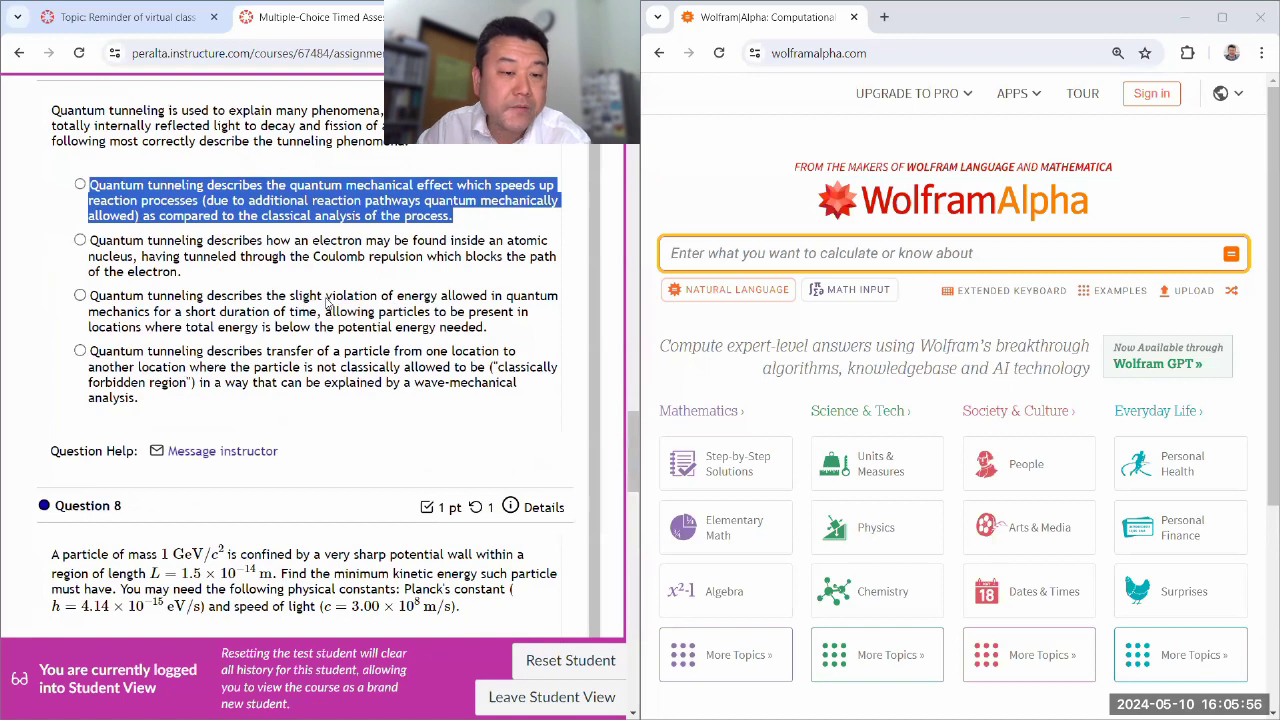
pyautogui.moveTo(327, 303); pyautogui.dragTo(441, 307)
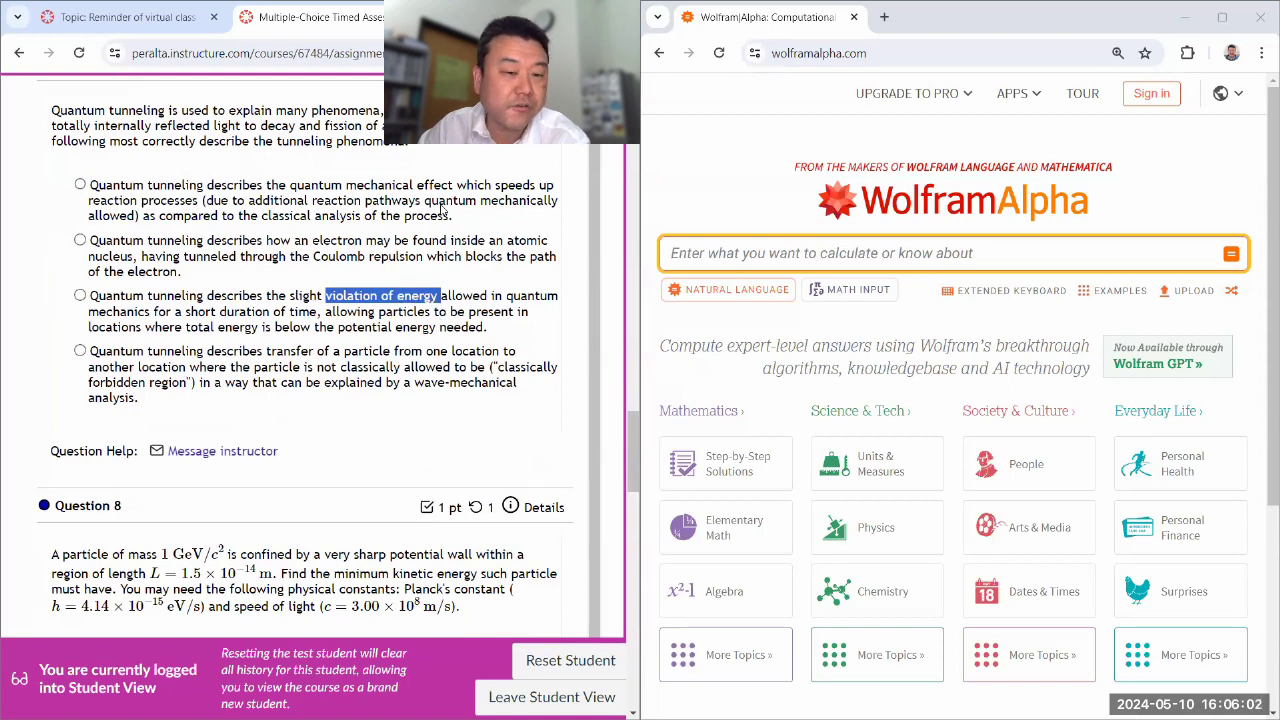
pyautogui.moveTo(450, 213); pyautogui.dragTo(90, 185)
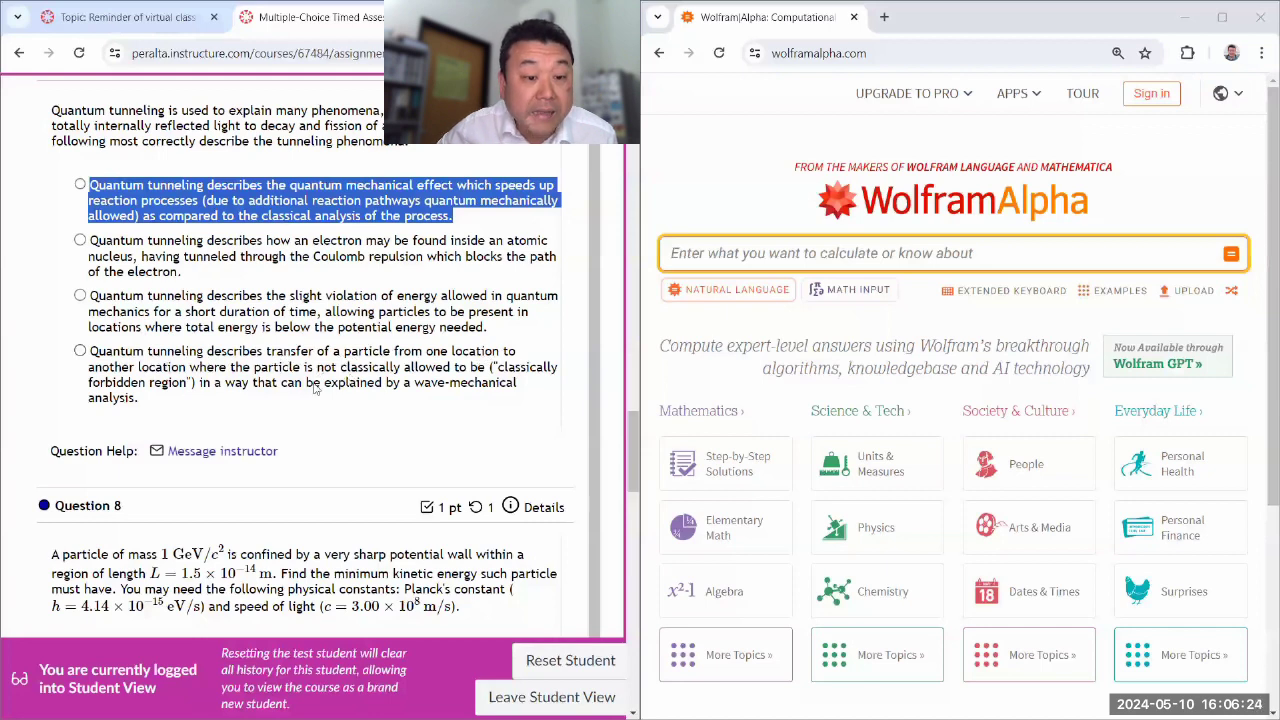
# Answer Question 7 with the choice on particle transfer through a "classically forbidden region" and briefly highlight its text
pyautogui.click(81, 353)
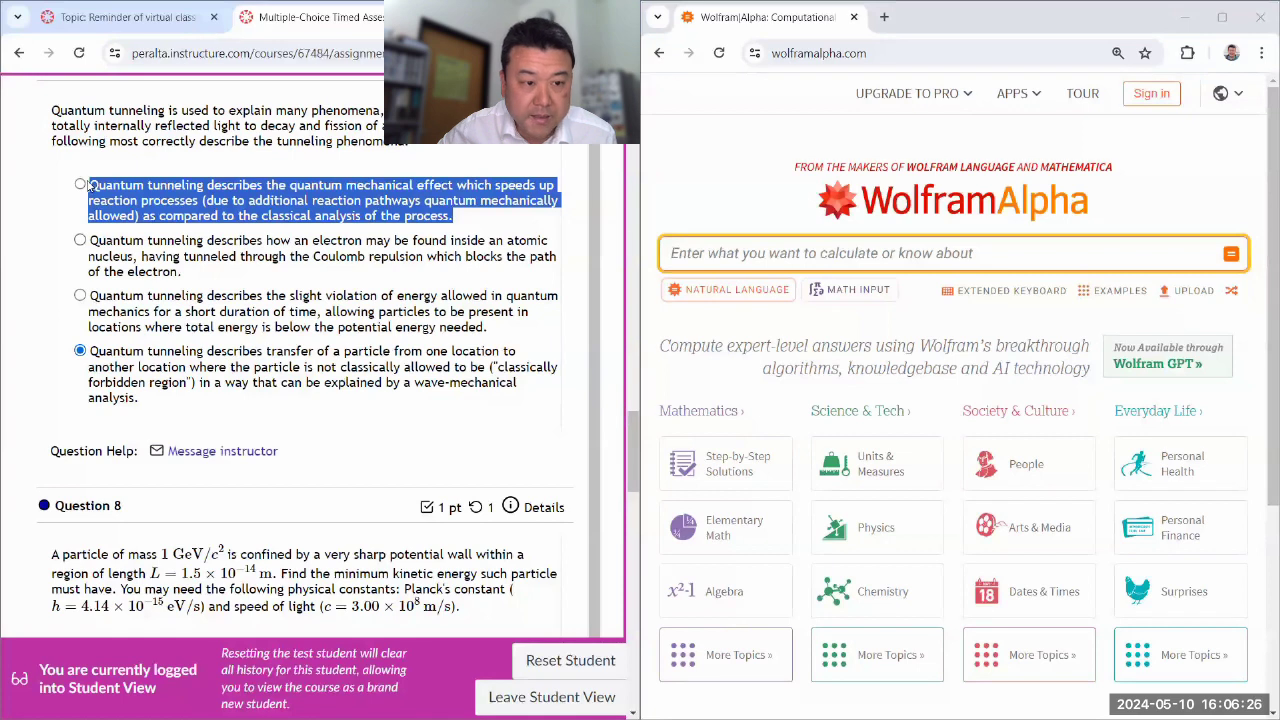
pyautogui.moveTo(160, 403); pyautogui.dragTo(91, 352)
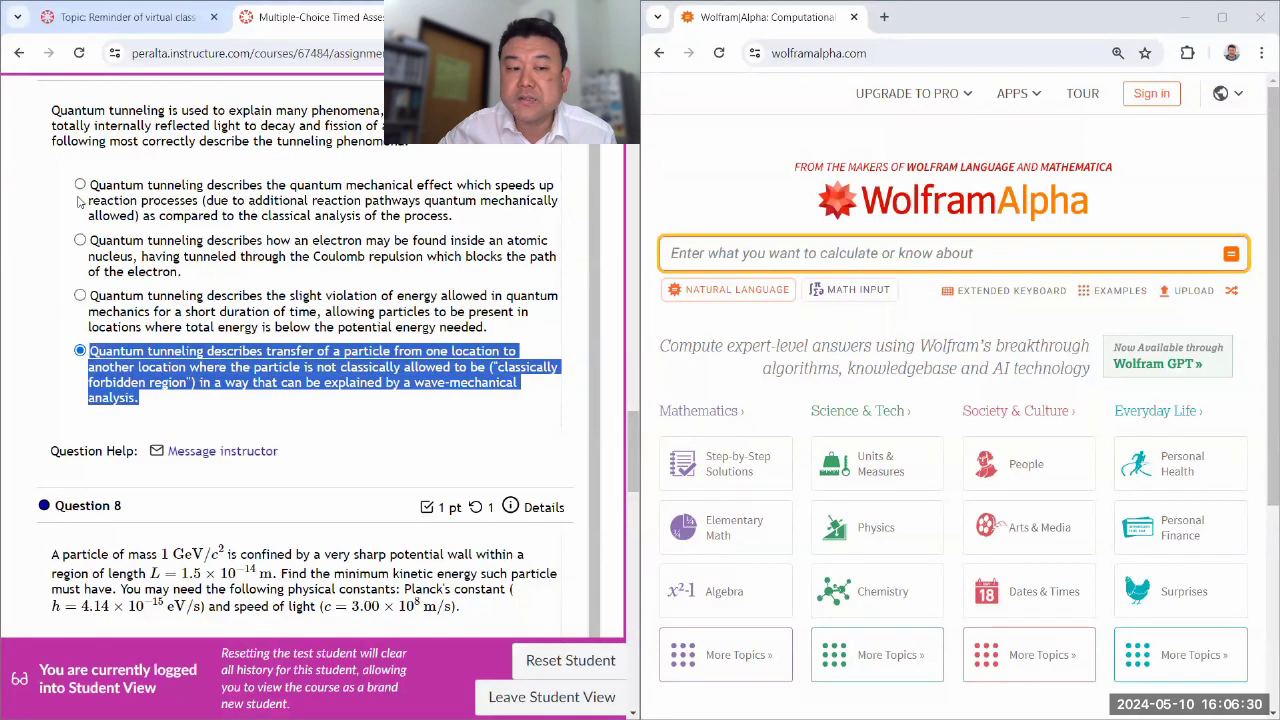
pyautogui.click(157, 405)
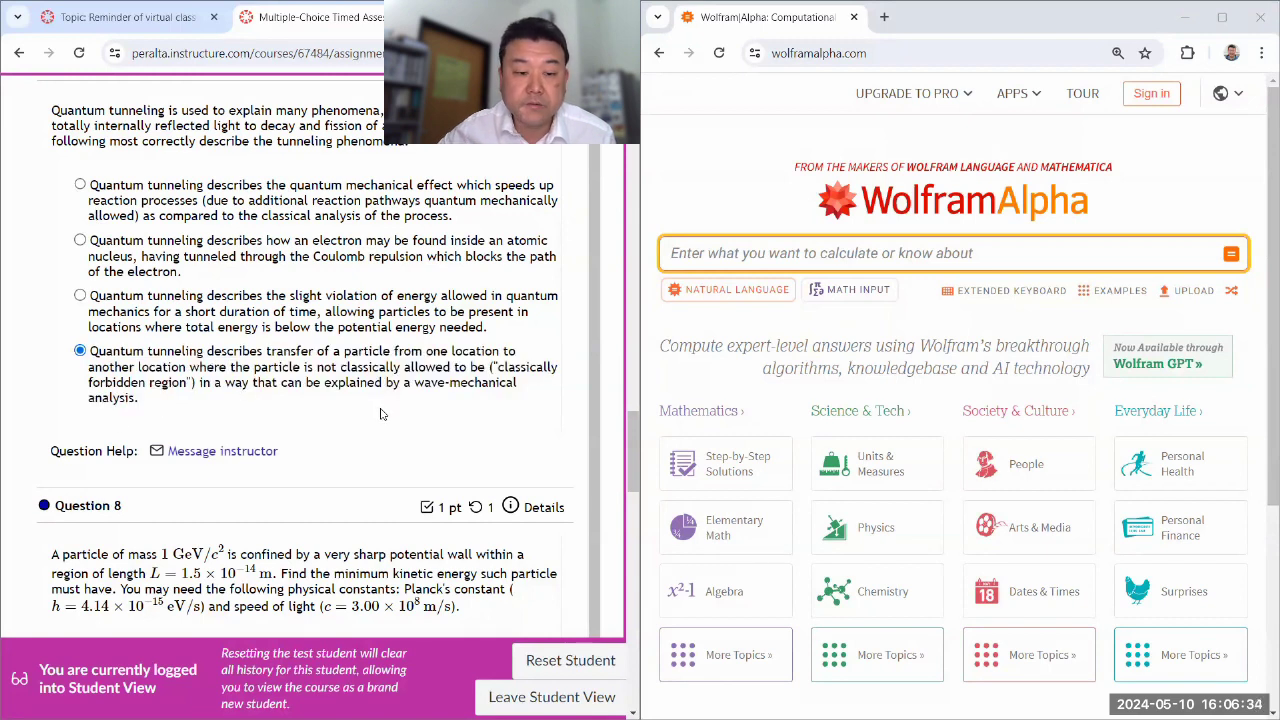
# For Question 8's minimum kinetic energy, enter the expression h/(8*mass*L^2) in WolframAlpha
pyautogui.scroll(-3, 440, 398)
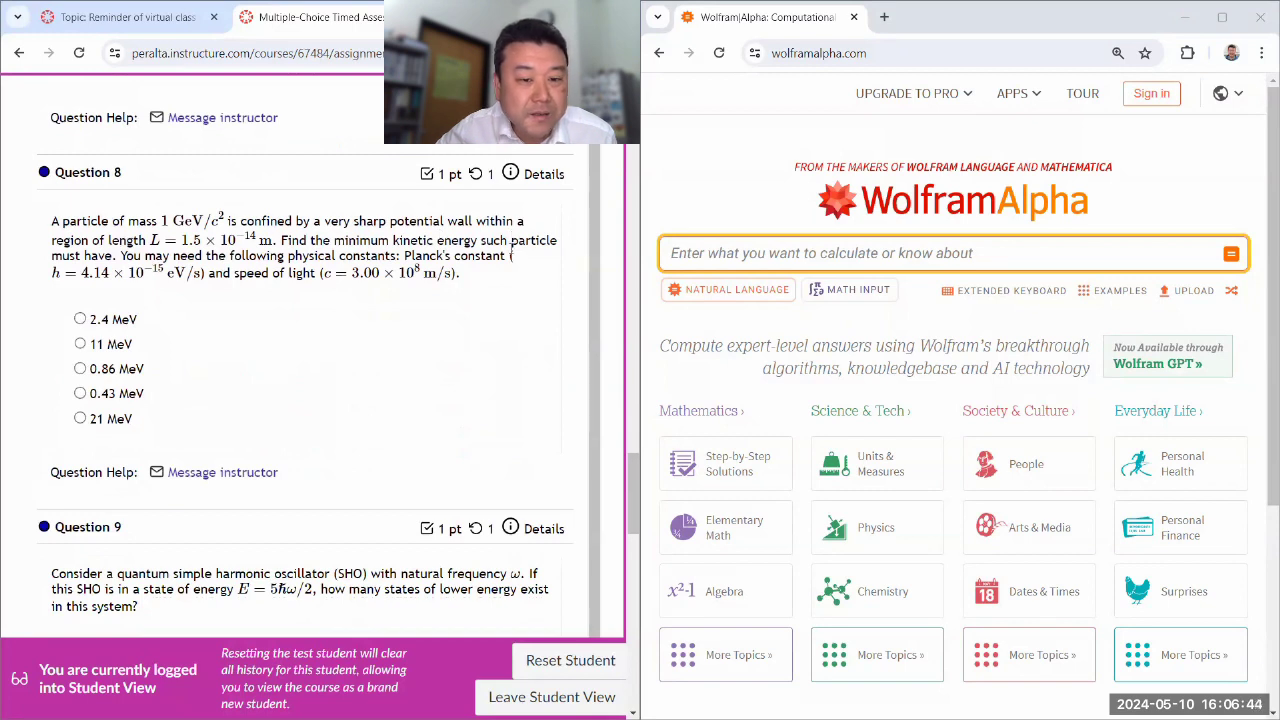
pyautogui.click(721, 253)
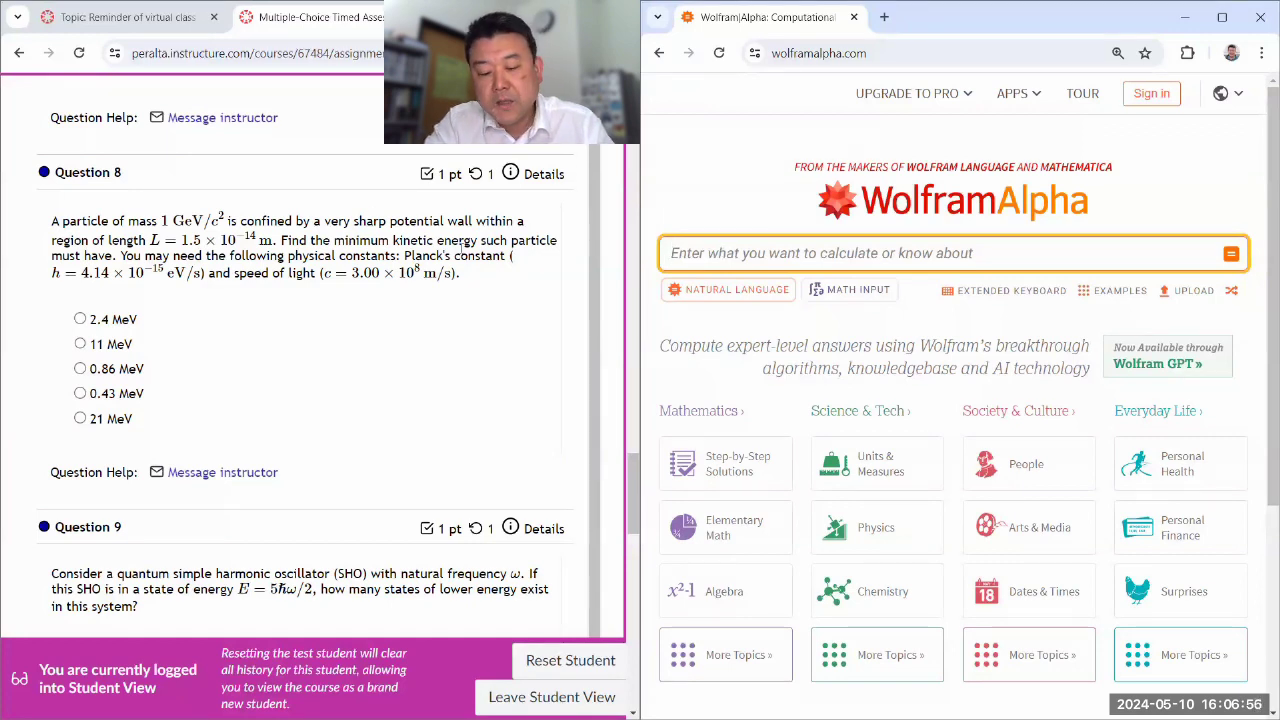
pyautogui.write('h/(lambda')
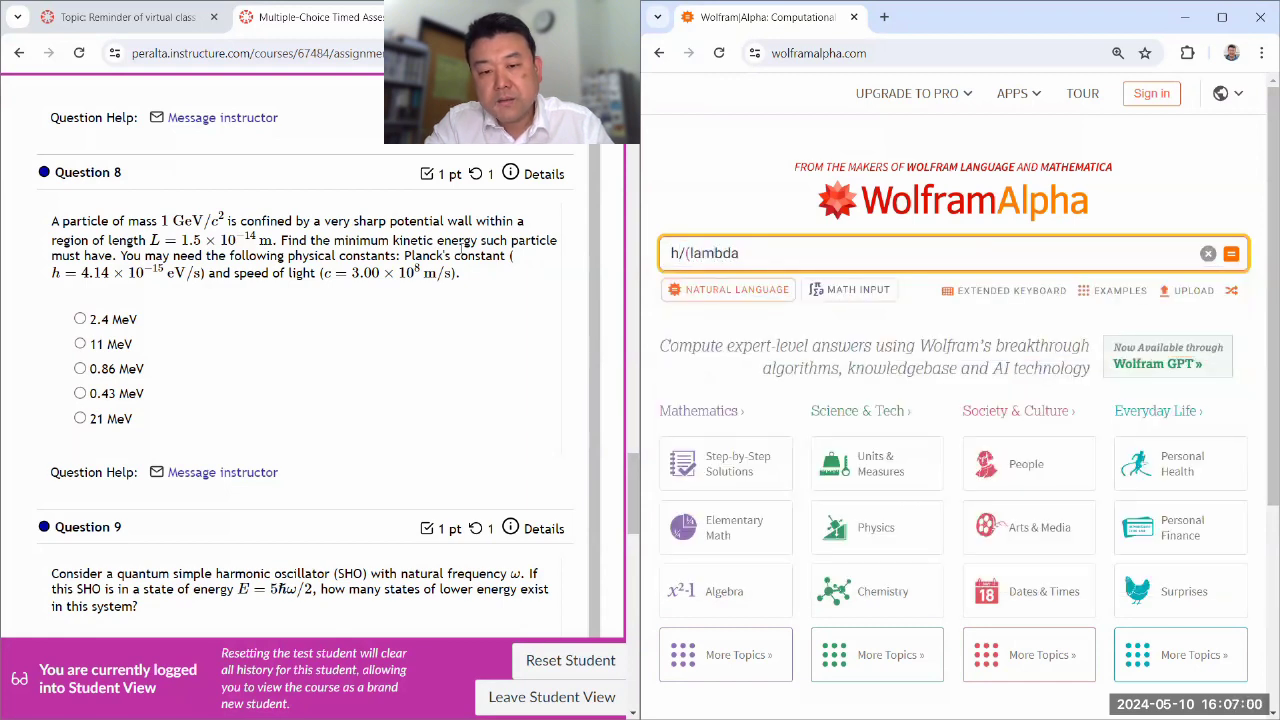
pyautogui.press('BackSpace')
pyautogui.press('BackSpace')
pyautogui.press('BackSpace')
pyautogui.press('BackSpace')
pyautogui.press('BackSpace')
pyautogui.press('BackSpace')
pyautogui.write('8')
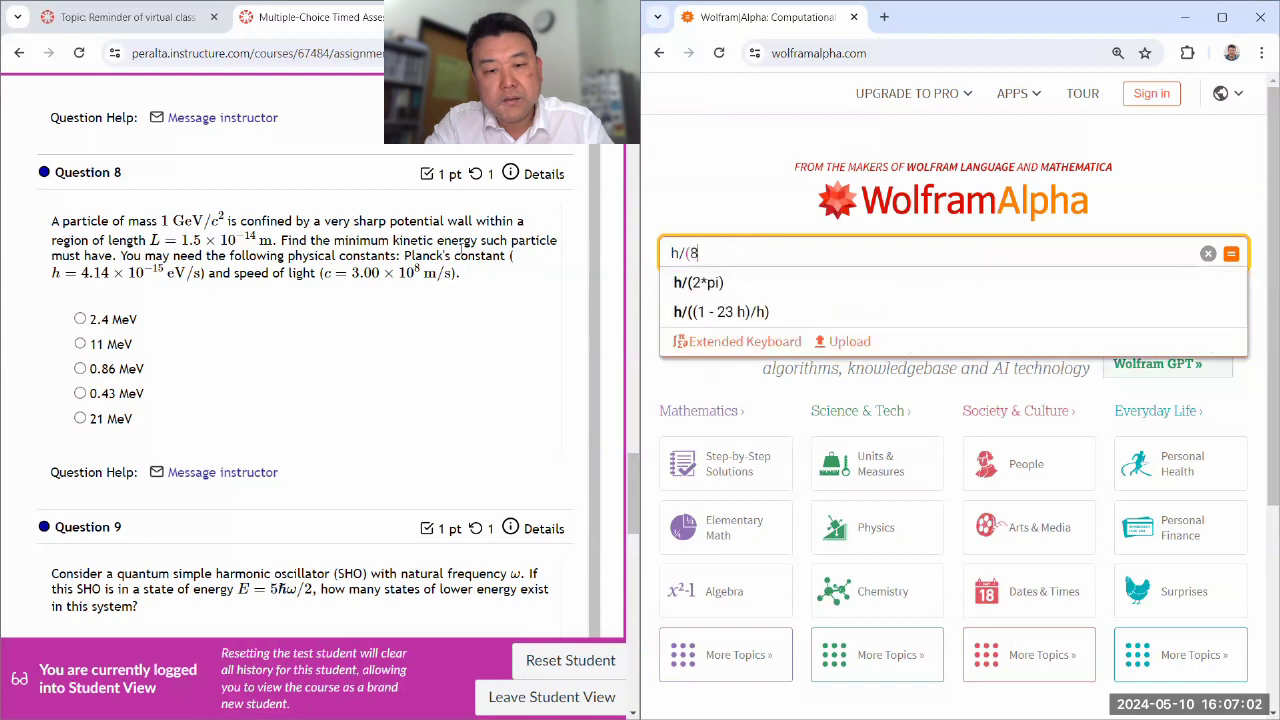
pyautogui.write('*mass*L^2)')
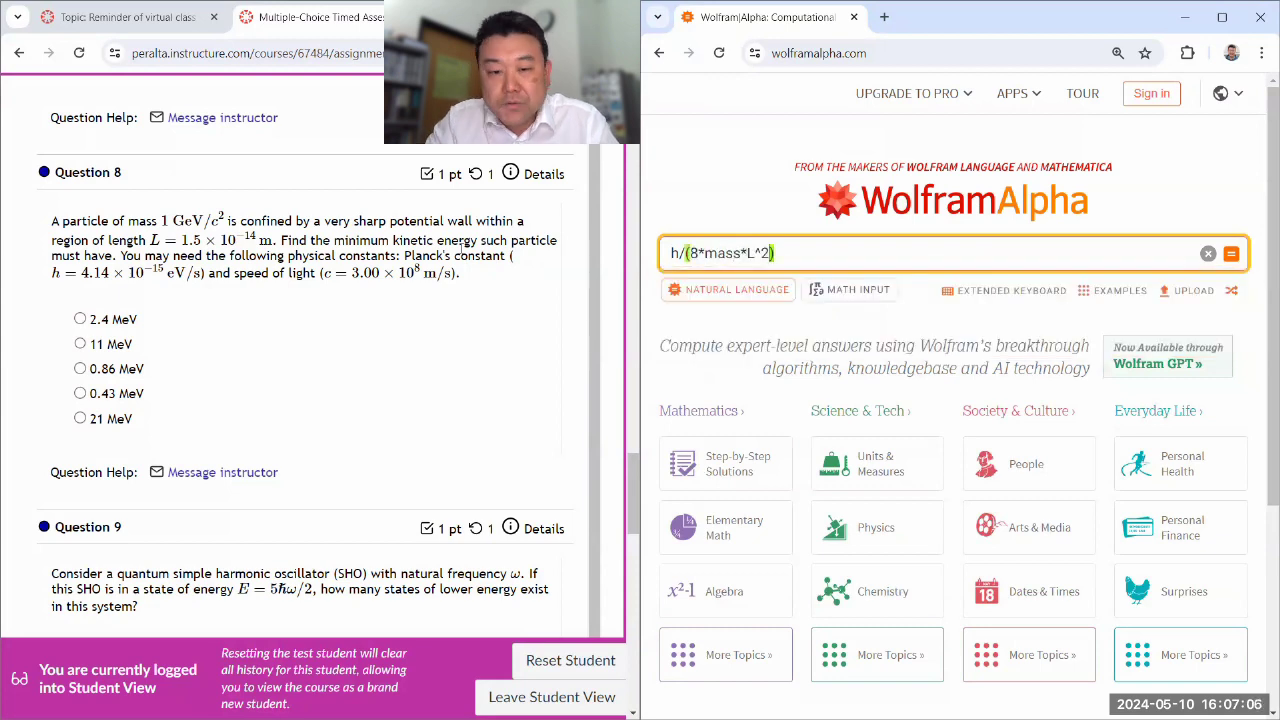
# Square the numerator of the WolframAlpha expression and replace h with "(planck's constant)"
pyautogui.press('Left')
pyautogui.press('Left')
pyautogui.press('Left')
pyautogui.press('Left')
pyautogui.press('Left')
pyautogui.press('Left')
pyautogui.press('Left')
pyautogui.press('Left')
pyautogui.press('Left')
pyautogui.press('Left')
pyautogui.press('Left')
pyautogui.press('Left')
pyautogui.write('^2')
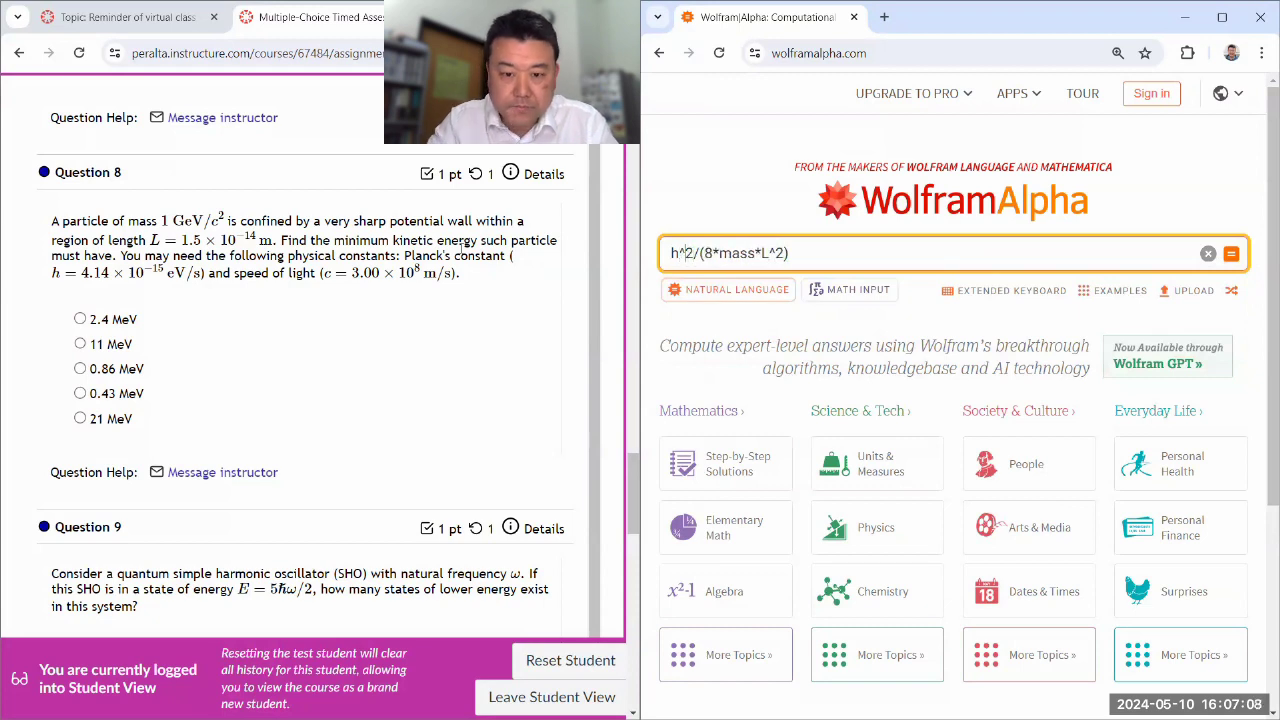
pyautogui.press('Home')
pyautogui.hotkey('shift', 'Right')
pyautogui.write("(planck's ")
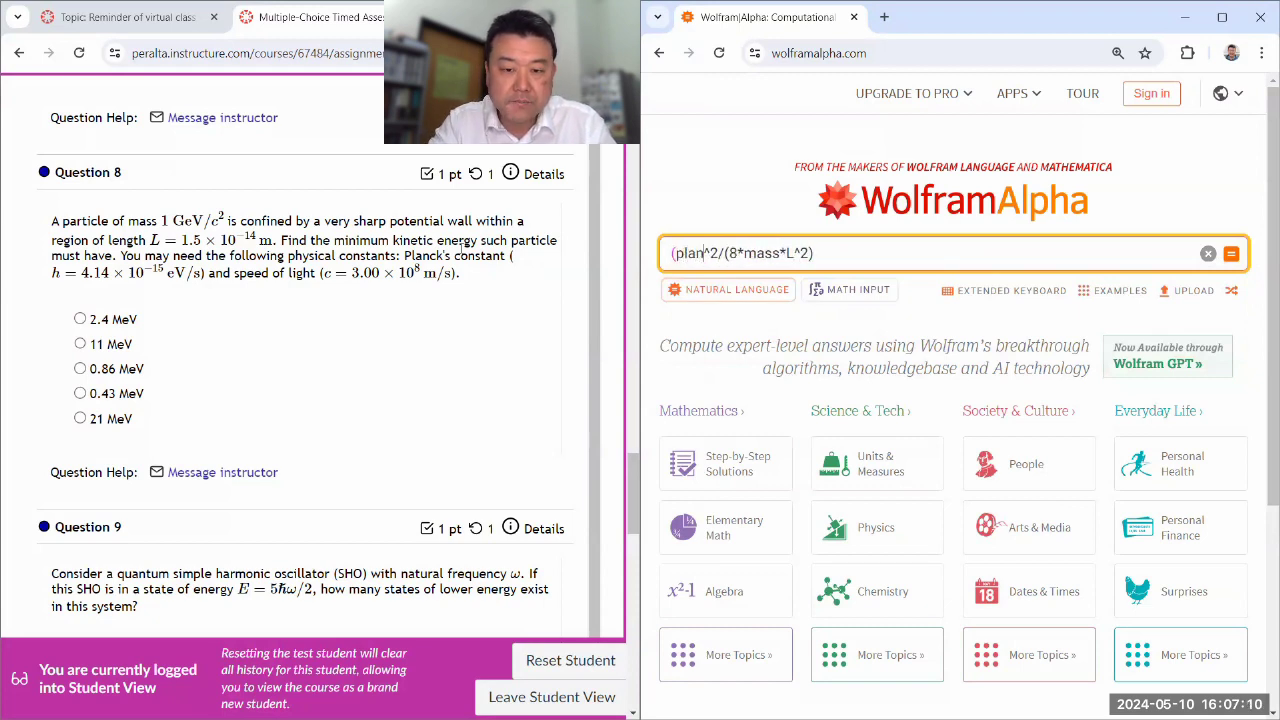
pyautogui.write('constant)')
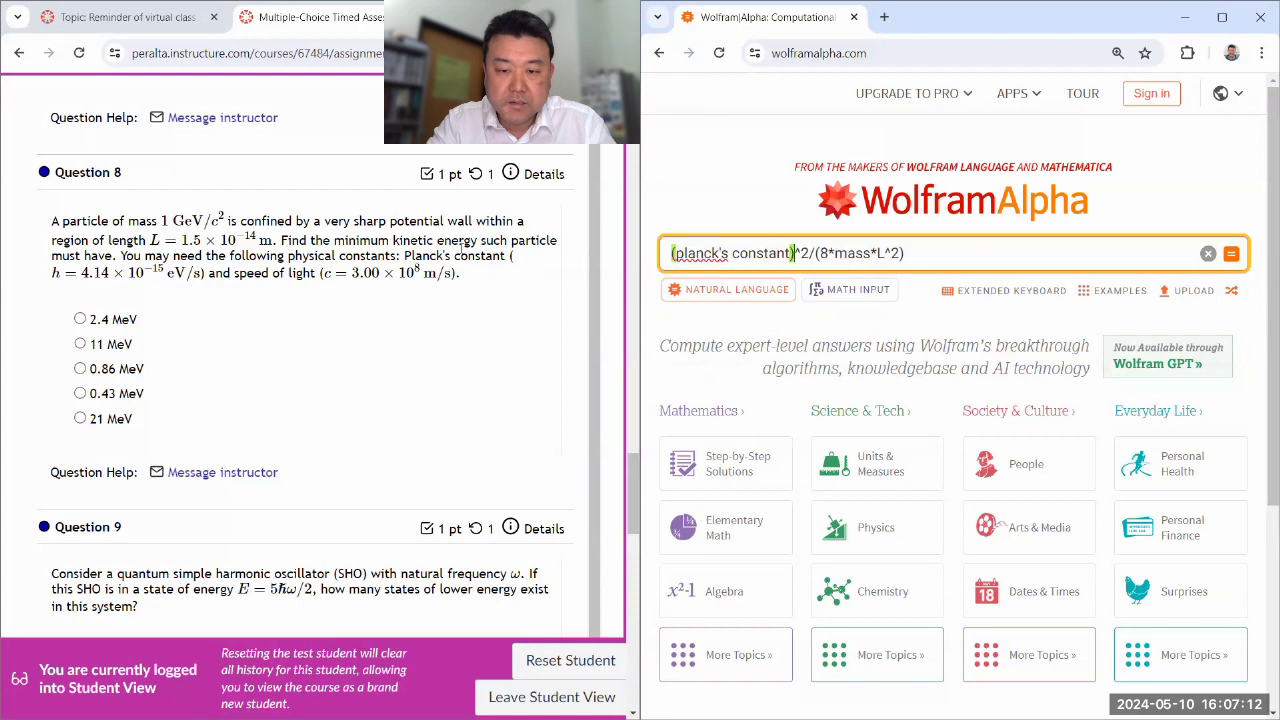
# Replace "mass" in the expression's denominator with (1 GeV/c^2)
pyautogui.press('Left')
pyautogui.press('Left')
pyautogui.press('Left')
pyautogui.press('Left')
pyautogui.press('Left')
pyautogui.press('Left')
pyautogui.press('Left')
pyautogui.press('Left')
pyautogui.press('Left')
pyautogui.hotkey('shift', 'Right')
pyautogui.hotkey('shift', 'Right')
pyautogui.hotkey('shift', 'Right')
pyautogui.hotkey('shift', 'Right')
pyautogui.write('(1 GeV/')
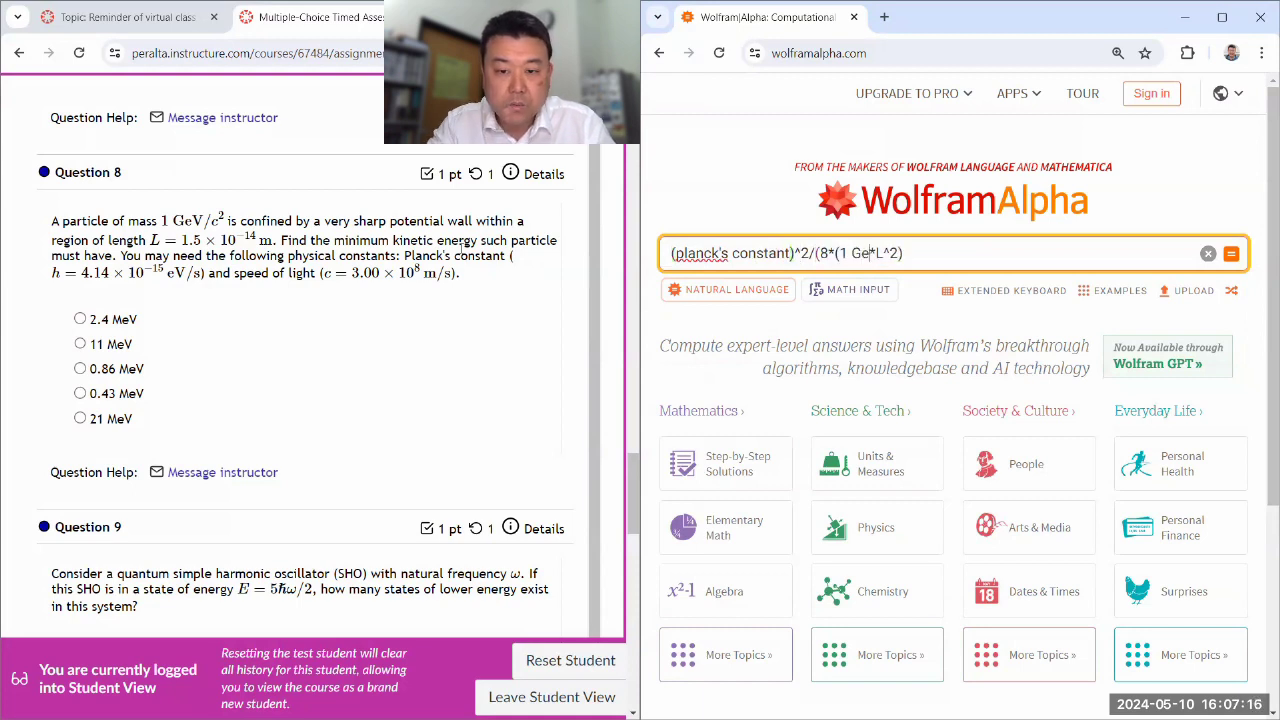
pyautogui.write('c^2)')
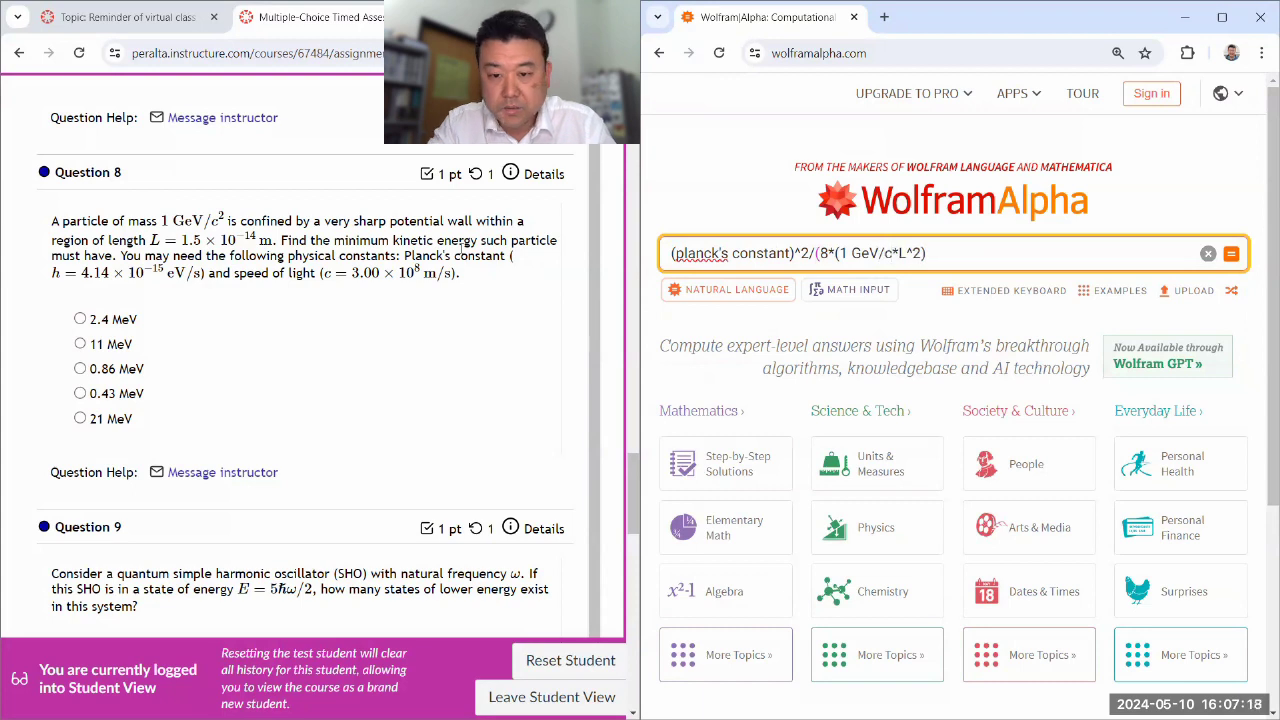
# Replace L in the expression's denominator with (1.5E-14 m), keeping it squared
pyautogui.press('Right')
pyautogui.hotkey('shift', 'Right')
pyautogui.write('(')
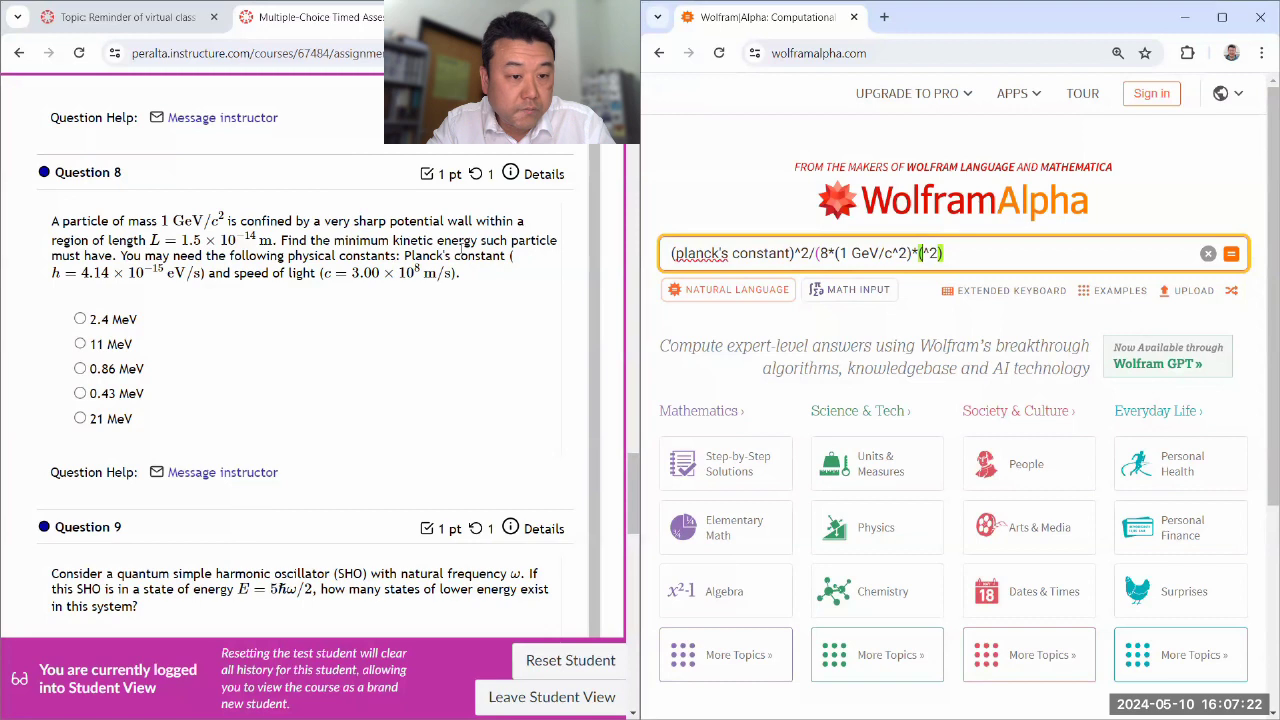
pyautogui.write('1.5E')
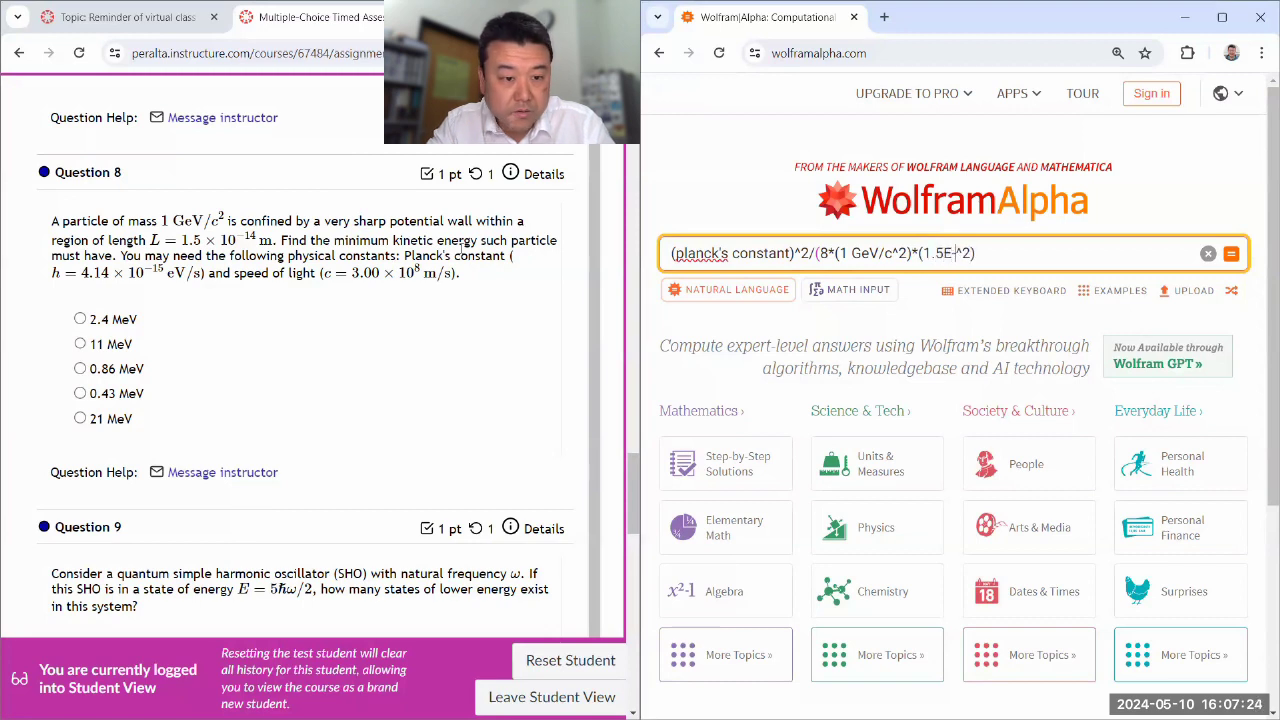
pyautogui.write('-14 m)')
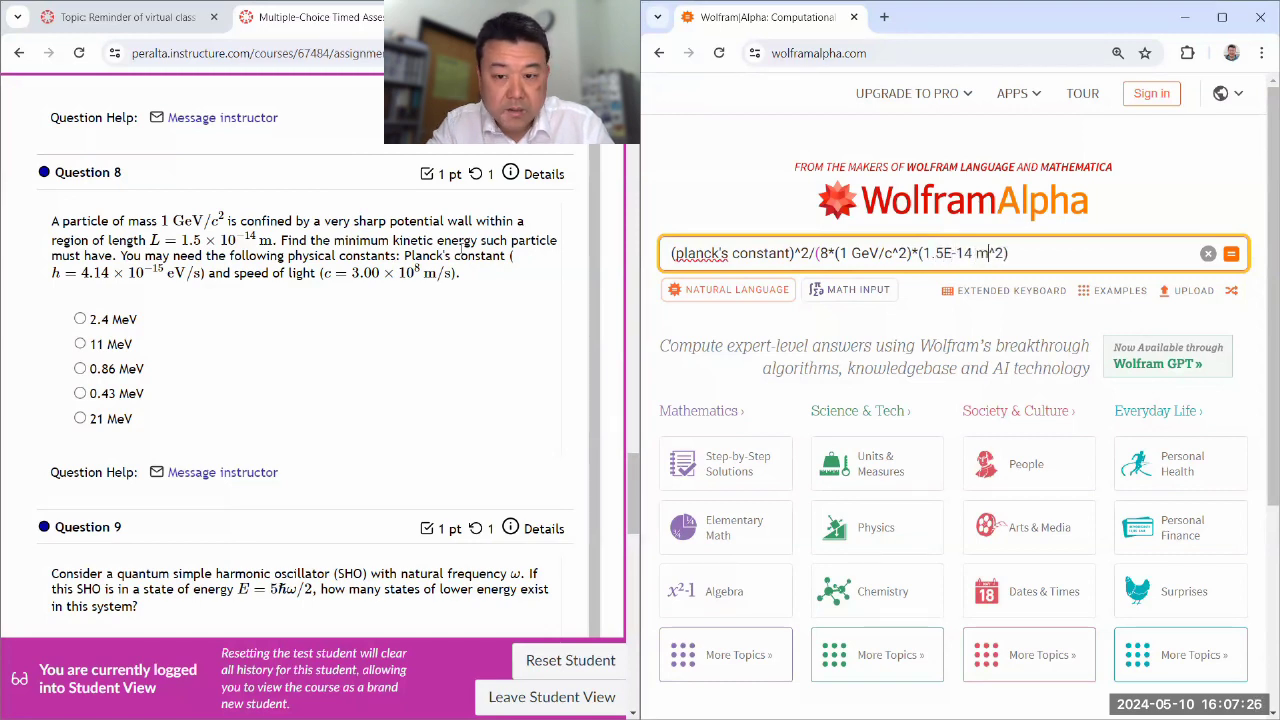
pyautogui.press('End')
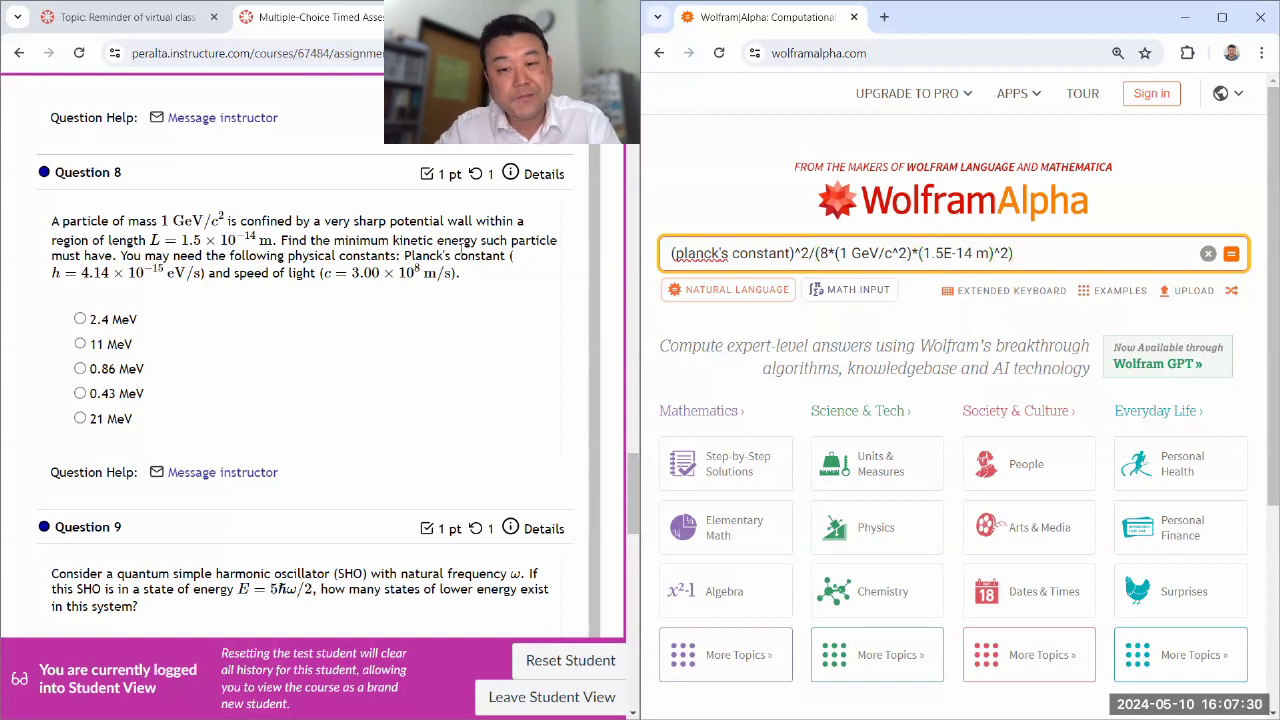
# Evaluate the completed kinetic energy expression in WolframAlpha and answer Question 8 with 0.86 MeV
pyautogui.press('Return')
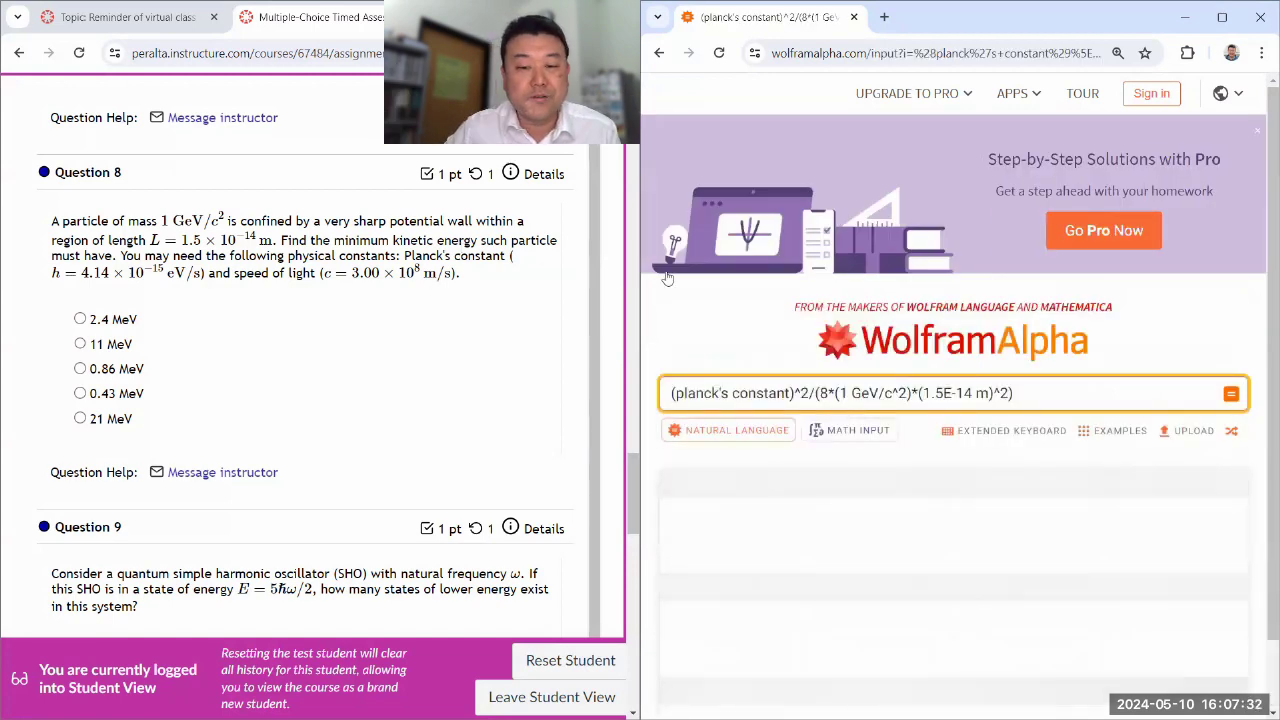
pyautogui.scroll(-1, 688, 500)
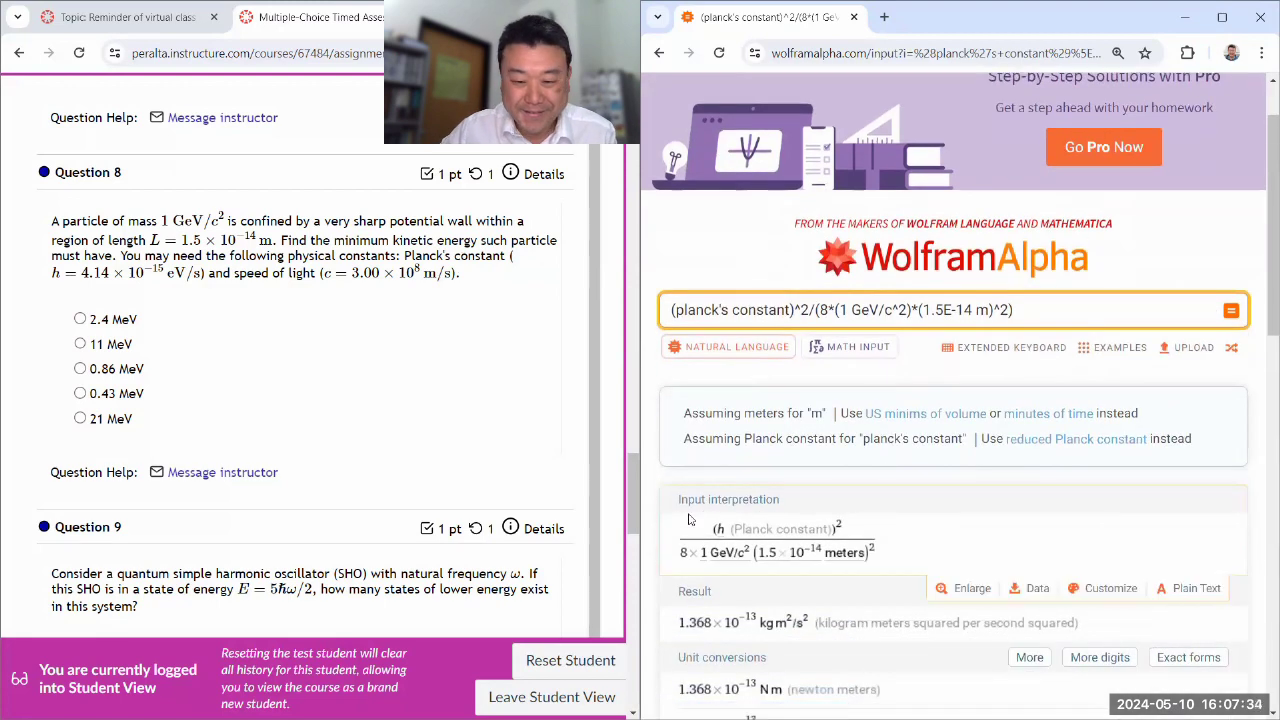
pyautogui.scroll(-1, 720, 515)
pyautogui.scroll(-1, 800, 630)
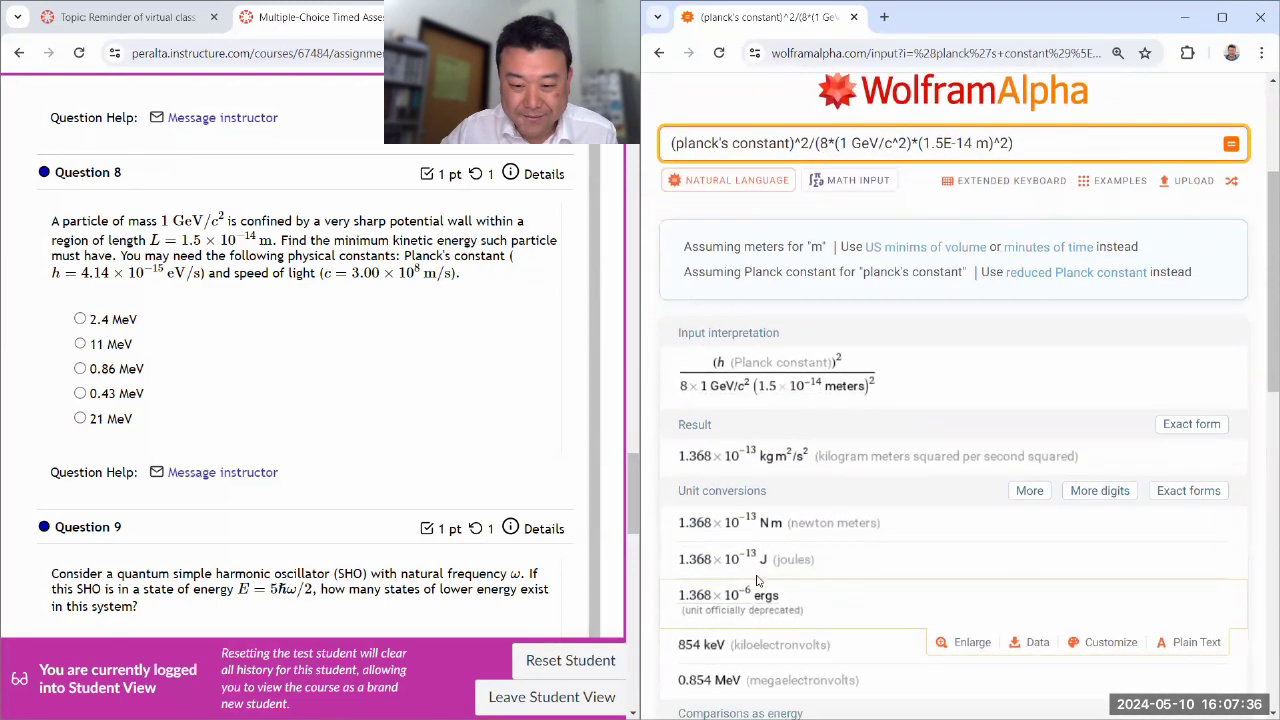
pyautogui.scroll(-1, 782, 533)
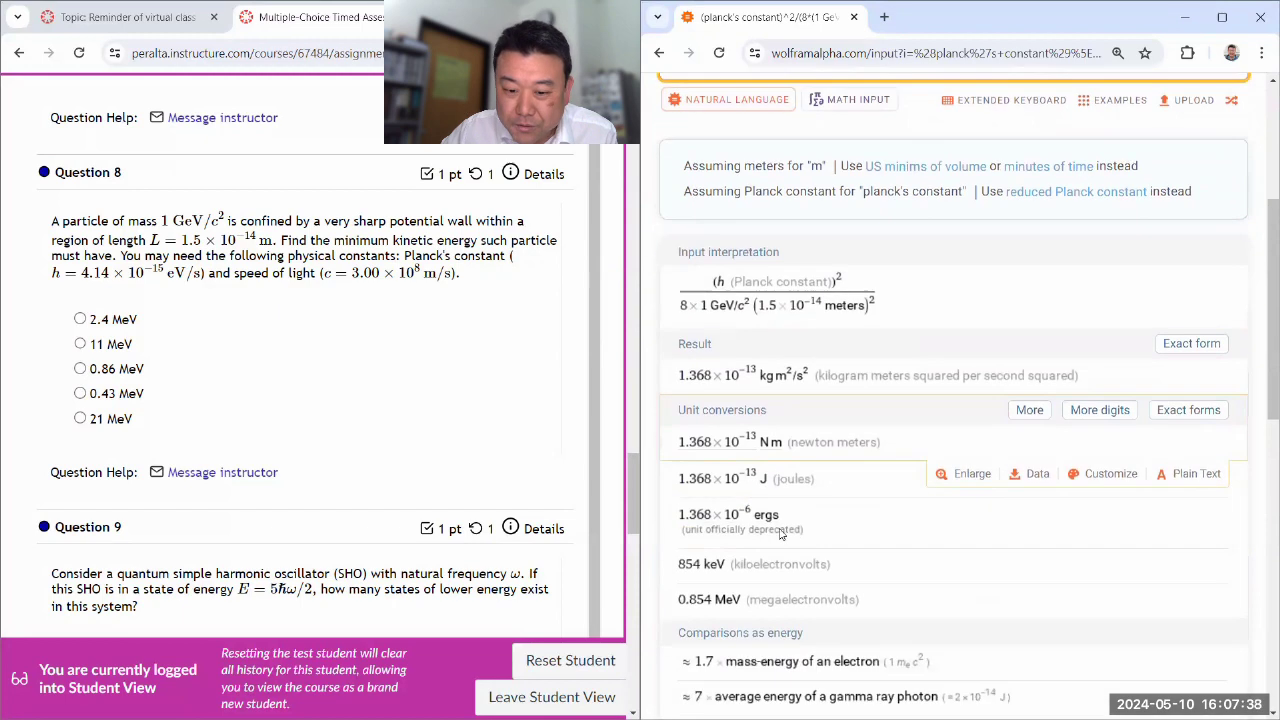
pyautogui.click(118, 370)
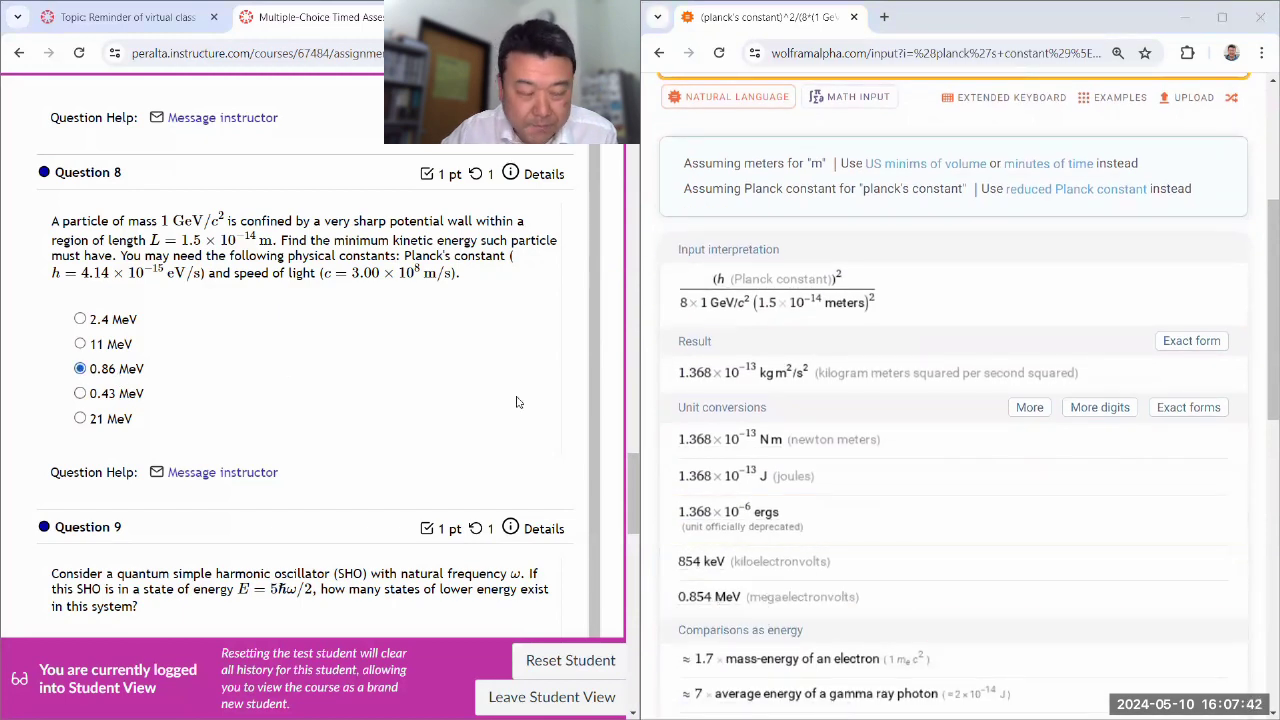
# Read Question 9 about the harmonic oscillator's lower energy states, highlighting its text and answer options
pyautogui.scroll(-1, 315, 403)
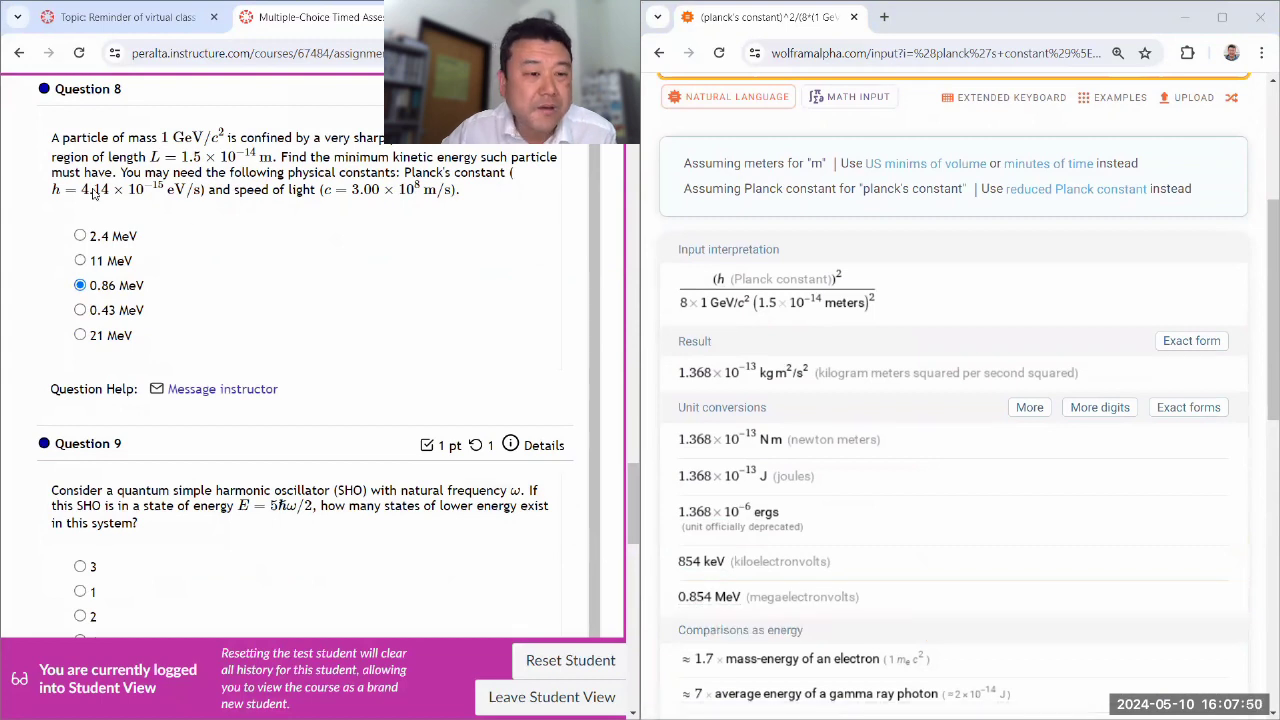
pyautogui.scroll(-1, 389, 385)
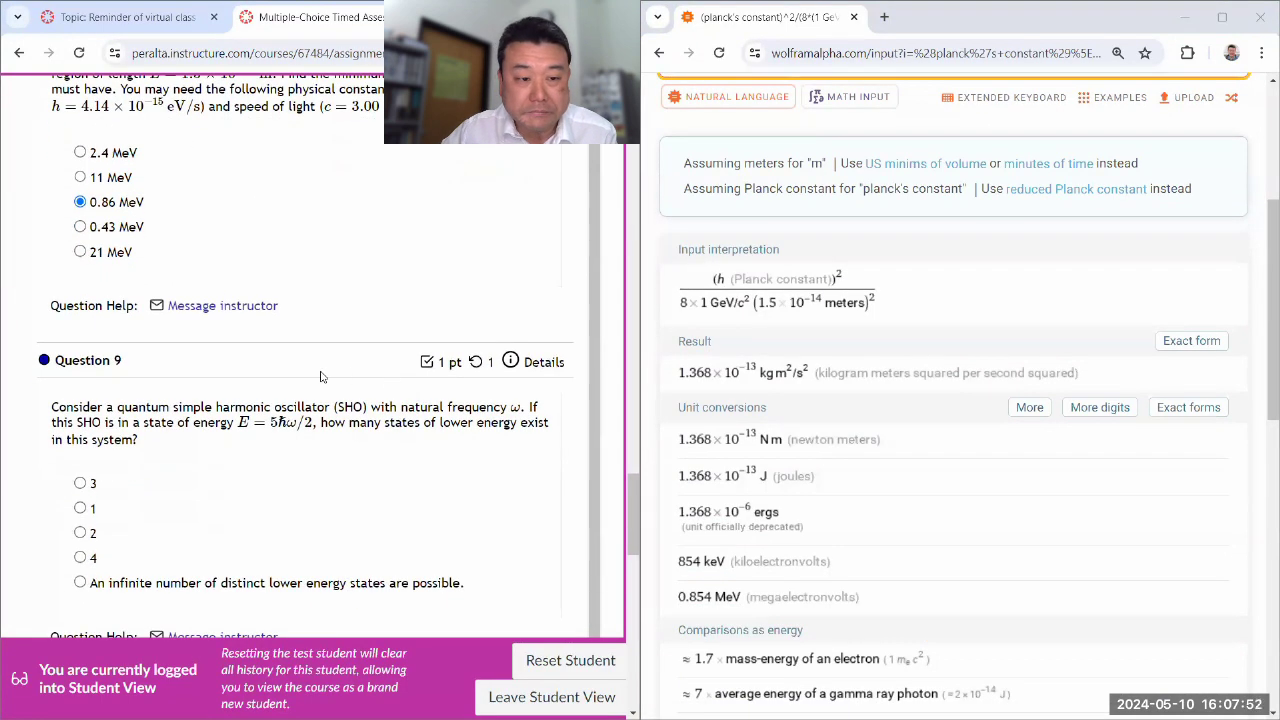
pyautogui.scroll(1, 300, 439)
pyautogui.scroll(1, 680, 350)
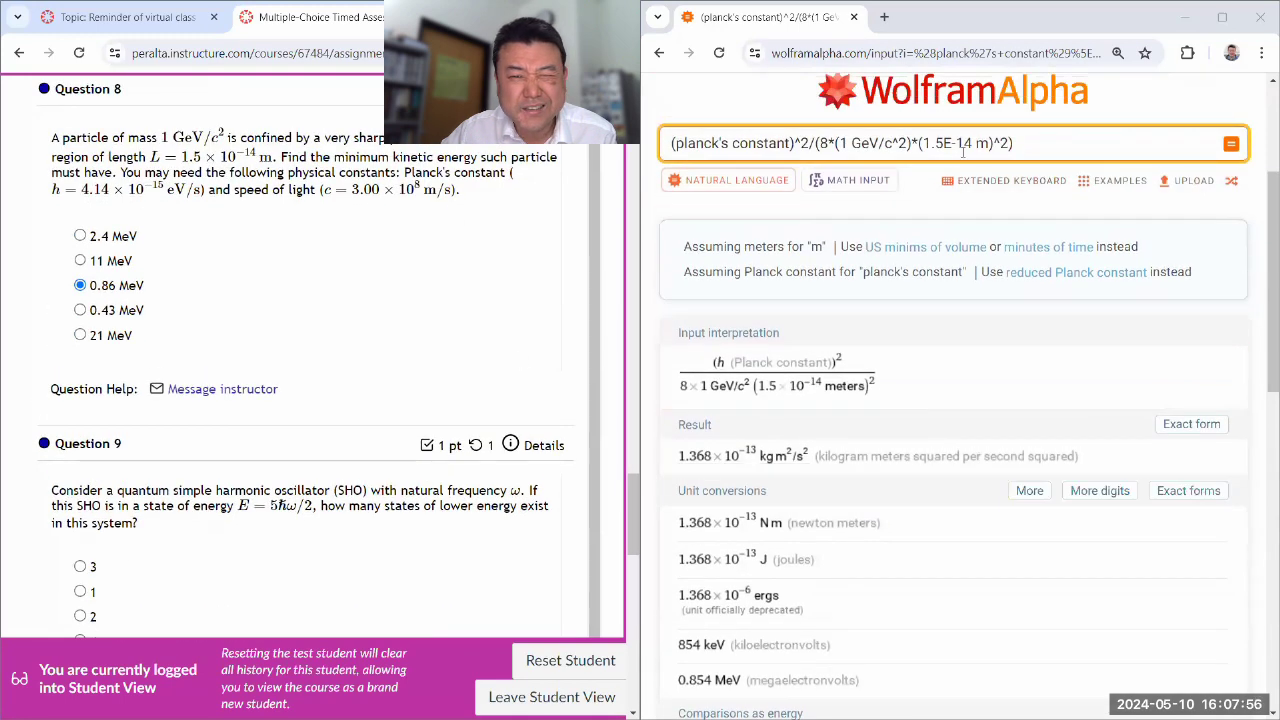
pyautogui.scroll(-3, 357, 417)
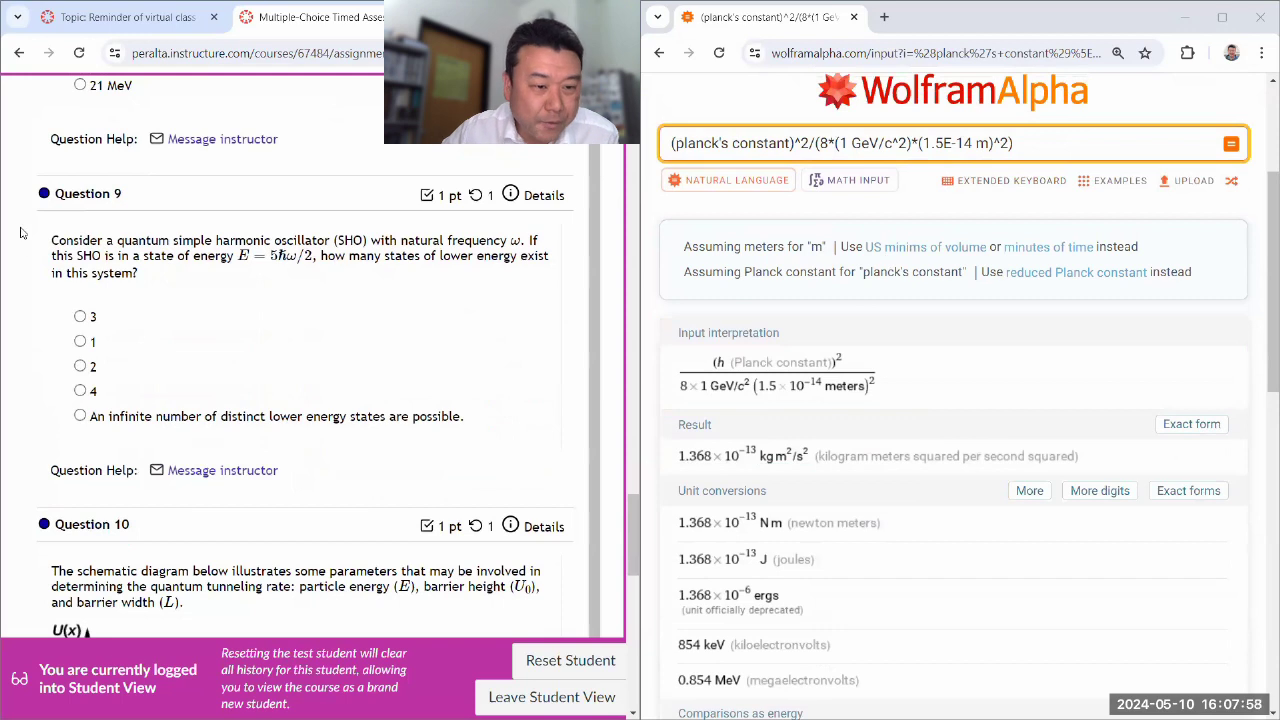
pyautogui.moveTo(36, 240); pyautogui.dragTo(509, 421)
pyautogui.rightClick(378, 257)
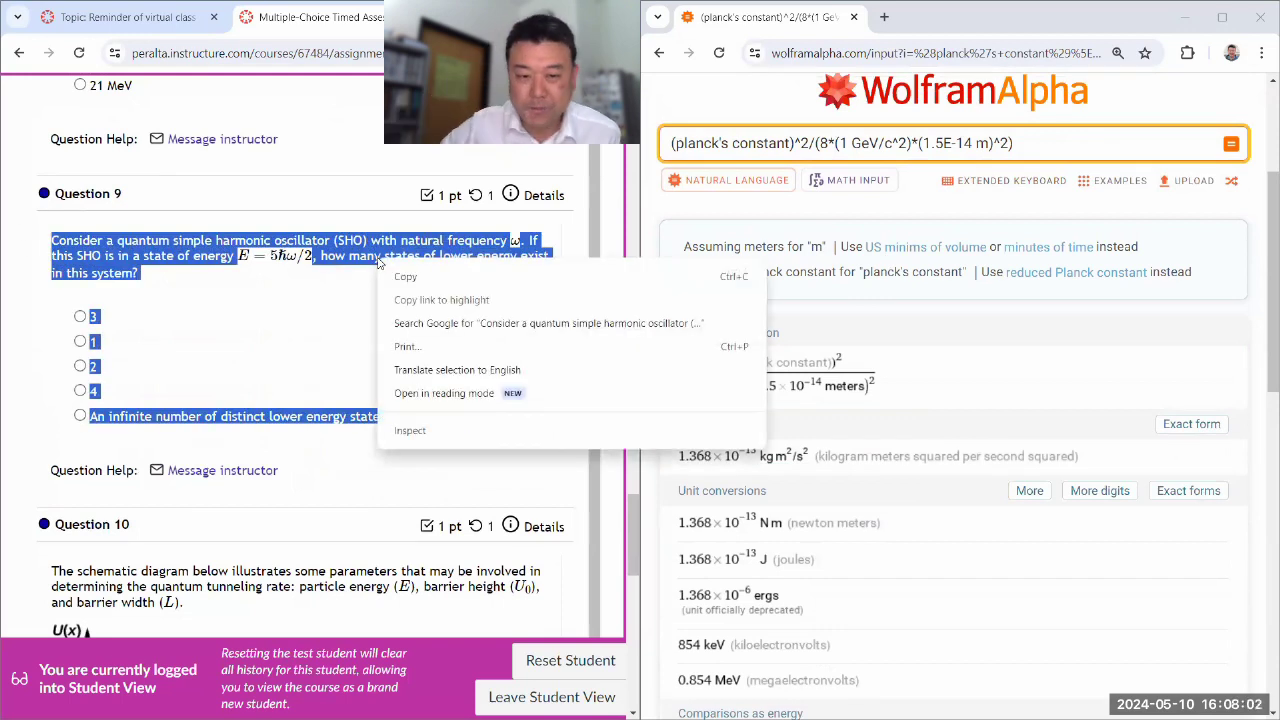
pyautogui.click(346, 232)
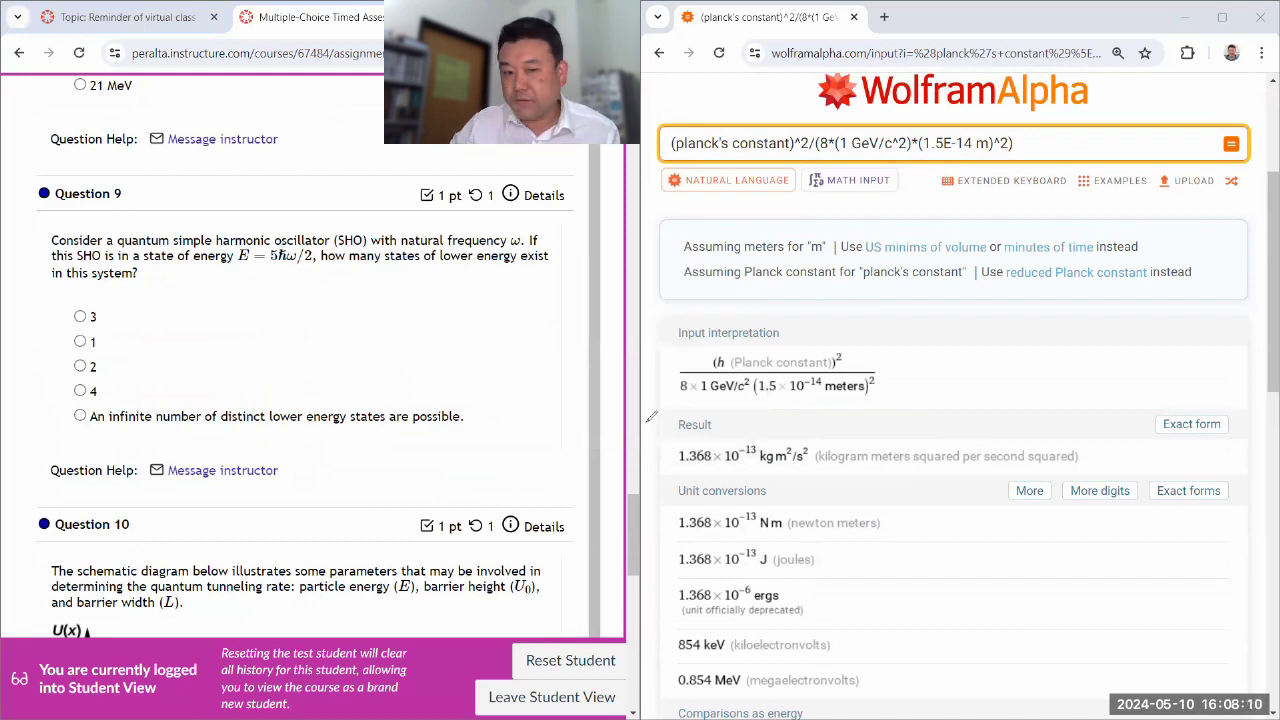
# Handwrite the oscillator energy formula E = (n + 1/2)ħω beside Question 9's answer options
pyautogui.moveTo(237, 297); pyautogui.dragTo(262, 332)
pyautogui.moveTo(241, 314)
pyautogui.mouseDown()
pyautogui.moveTo(292, 312)
pyautogui.moveTo(306, 340)
pyautogui.moveTo(356, 316)
pyautogui.mouseUp()
pyautogui.moveTo(367, 286); pyautogui.dragTo(370, 306)
pyautogui.moveTo(362, 312)
pyautogui.mouseDown()
pyautogui.moveTo(386, 310)
pyautogui.moveTo(388, 338)
pyautogui.mouseUp()
pyautogui.moveTo(392, 284); pyautogui.dragTo(395, 342)
pyautogui.moveTo(402, 286)
pyautogui.mouseDown()
pyautogui.moveTo(404, 332)
pyautogui.moveTo(418, 330)
pyautogui.mouseUp()
pyautogui.moveTo(398, 306); pyautogui.dragTo(452, 314)
# Handwrite 5/2 = (2 + 1/2) below the energy formula and answer Question 9 with 2
pyautogui.moveTo(298, 370)
pyautogui.mouseDown()
pyautogui.moveTo(296, 394)
pyautogui.moveTo(318, 368)
pyautogui.mouseUp()
pyautogui.moveTo(294, 405)
pyautogui.mouseDown()
pyautogui.moveTo(322, 398)
pyautogui.moveTo(323, 416)
pyautogui.moveTo(350, 382)
pyautogui.mouseUp()
pyautogui.moveTo(336, 392)
pyautogui.mouseDown()
pyautogui.moveTo(380, 405)
pyautogui.moveTo(442, 377)
pyautogui.mouseUp()
pyautogui.moveTo(431, 368); pyautogui.dragTo(431, 390)
pyautogui.moveTo(455, 357); pyautogui.dragTo(471, 400)
pyautogui.moveTo(477, 358); pyautogui.dragTo(482, 396)
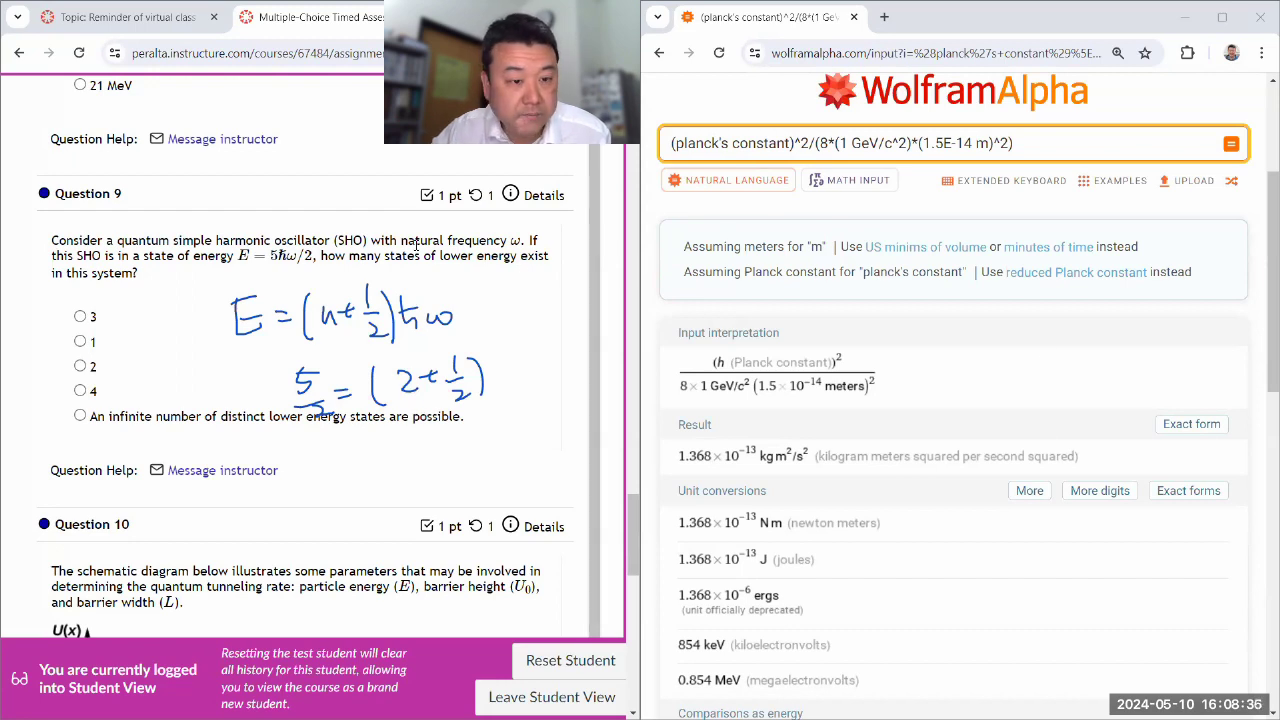
pyautogui.click(81, 367)
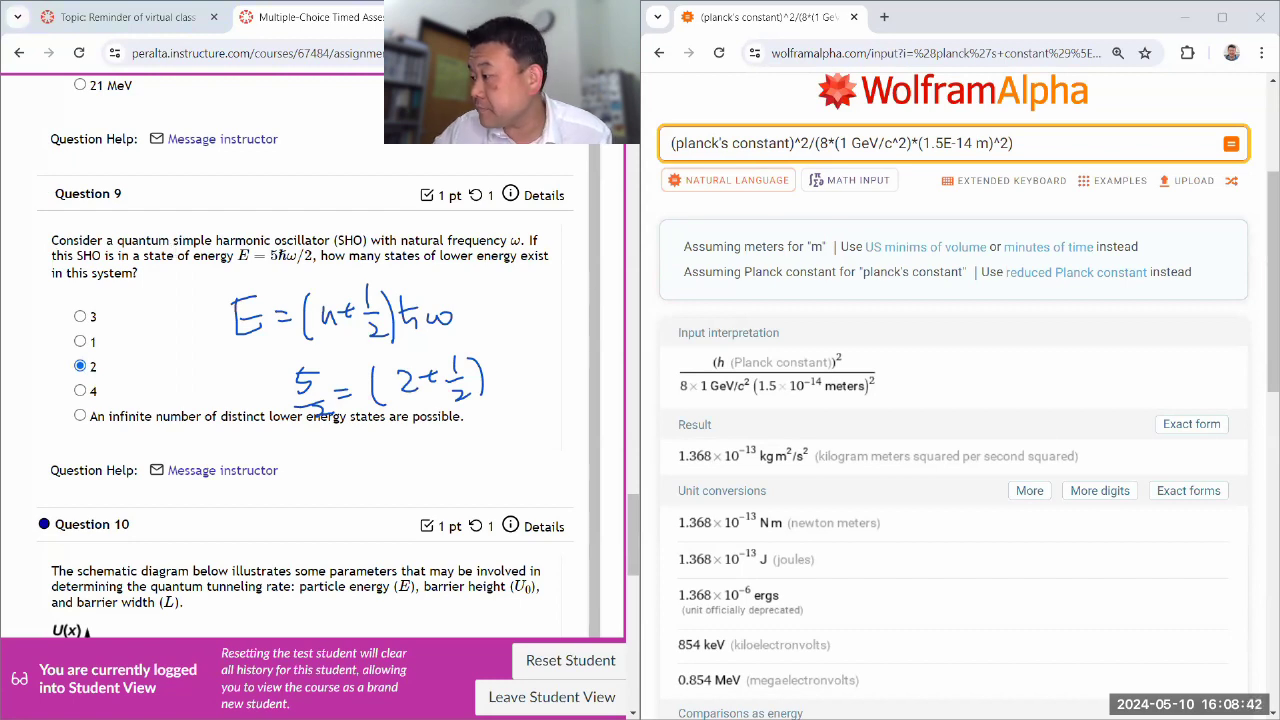
# Answer Question 10 with the option that increasing the barrier height while reducing the barrier width can keep the tunneling rate constant
pyautogui.scroll(-3, 117, 290)
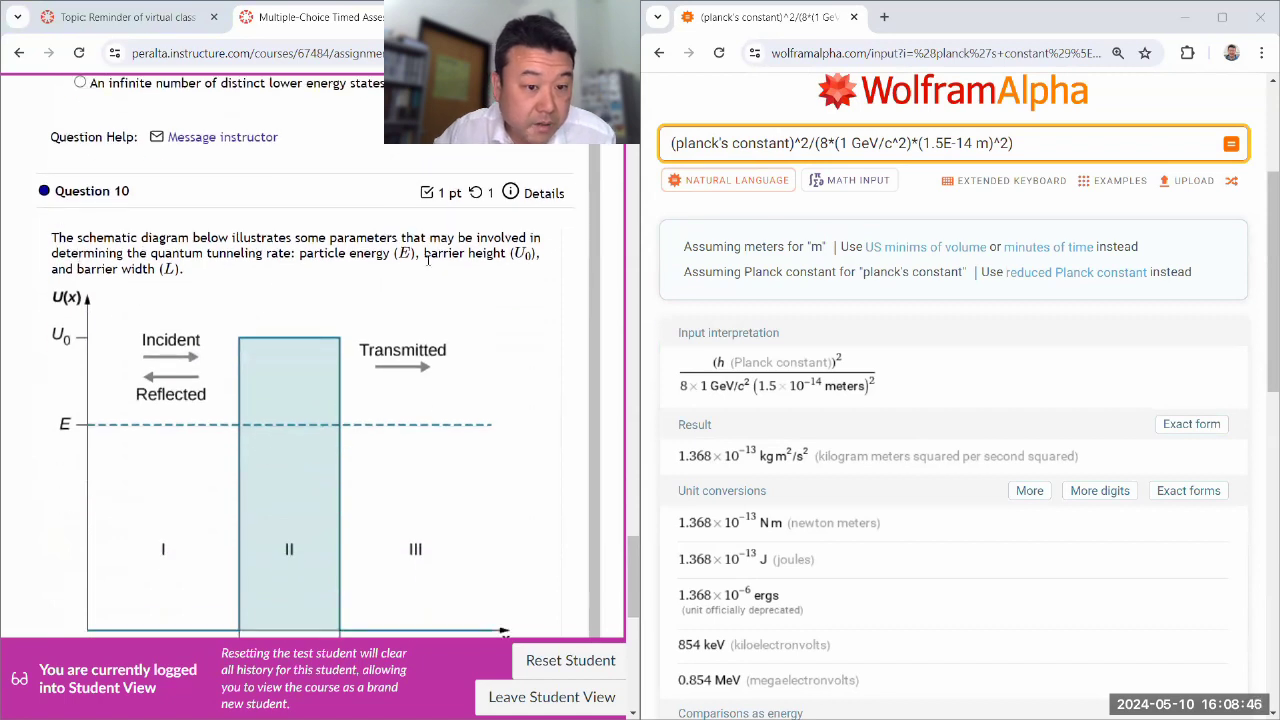
pyautogui.scroll(-2, 170, 268)
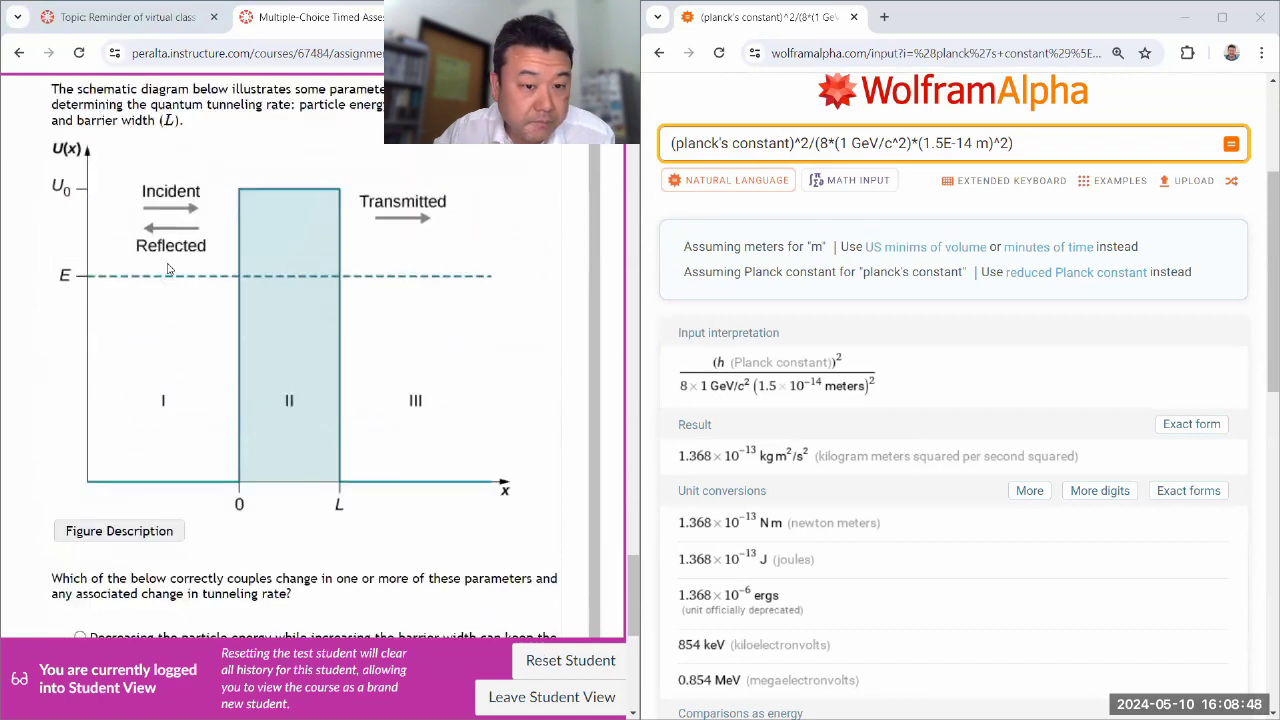
pyautogui.scroll(-1, 206, 520)
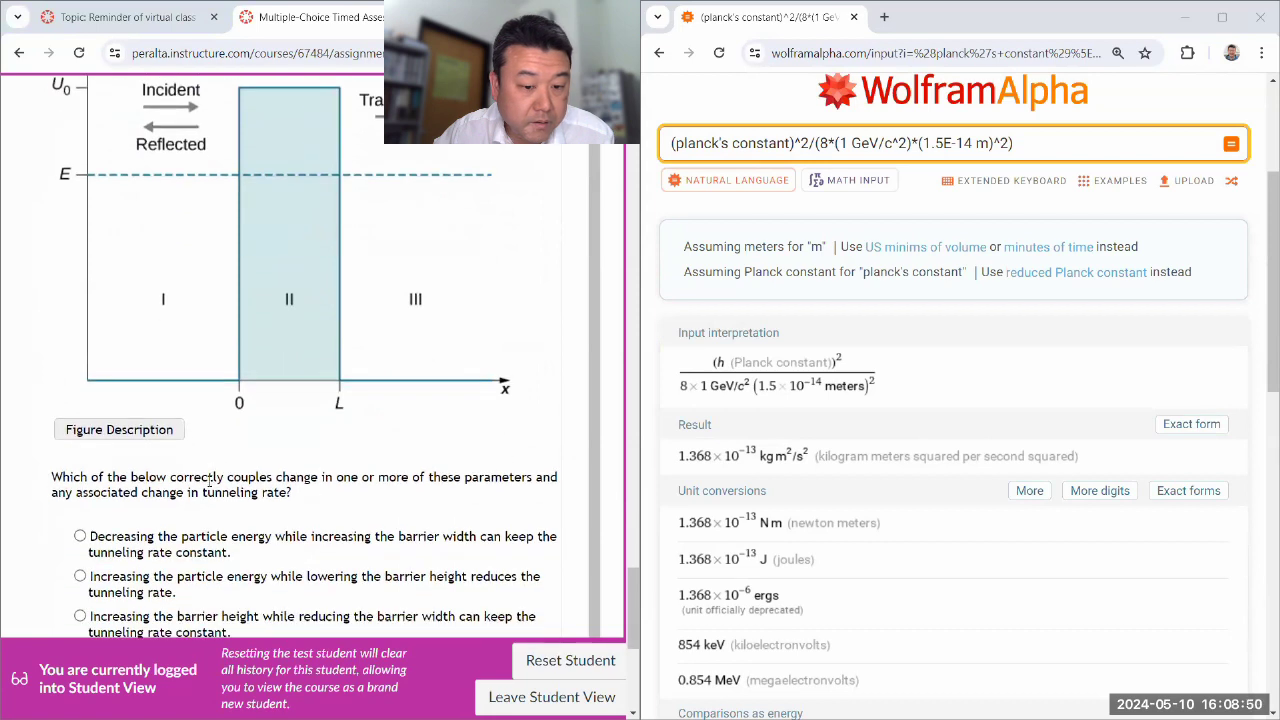
pyautogui.scroll(-1, 90, 470)
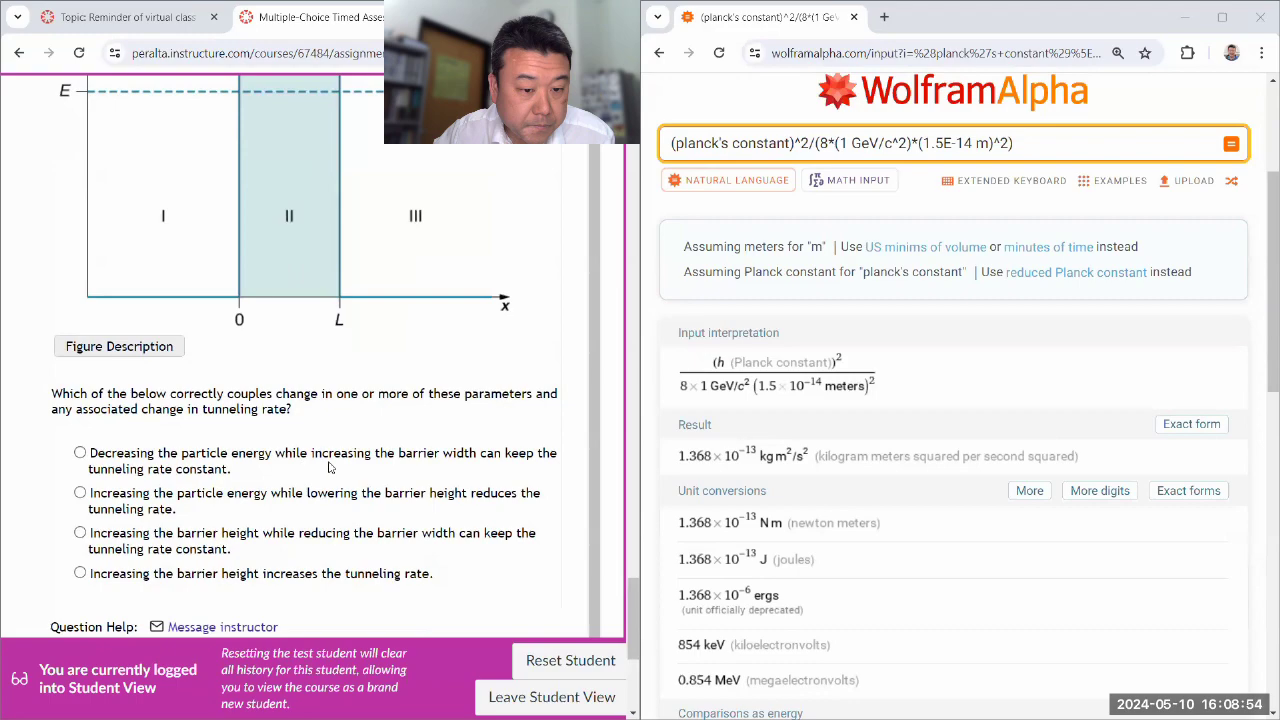
pyautogui.moveTo(634, 601)
pyautogui.mouseDown()
pyautogui.moveTo(634, 165)
pyautogui.moveTo(632, 501)
pyautogui.moveTo(652, 605)
pyautogui.mouseUp()
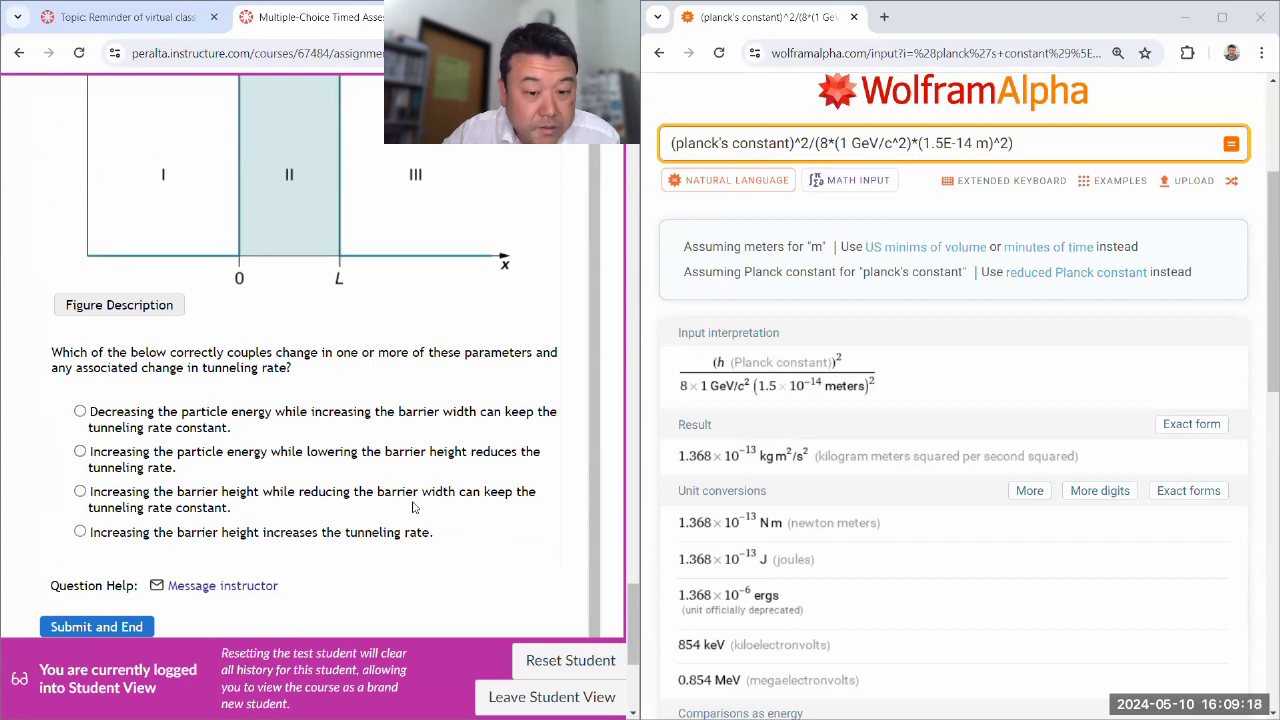
pyautogui.click(80, 491)
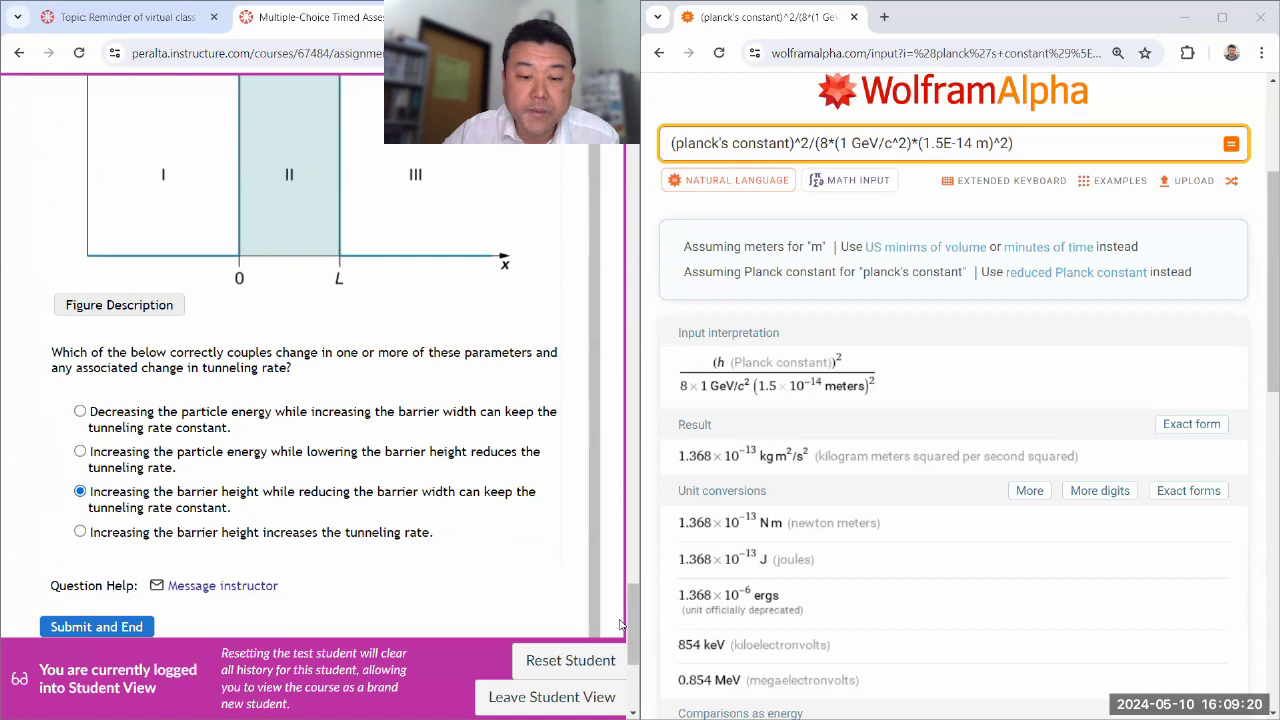
pyautogui.scroll(4, 620, 624)
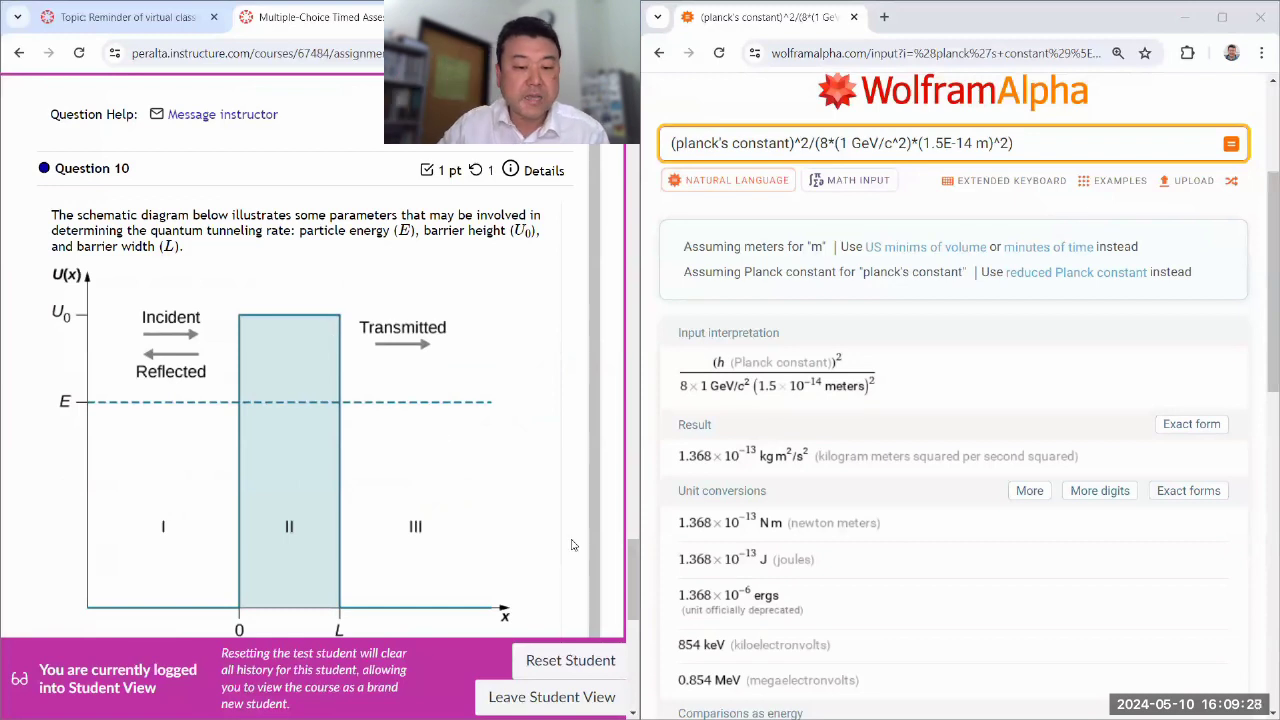
pyautogui.scroll(-4, 618, 575)
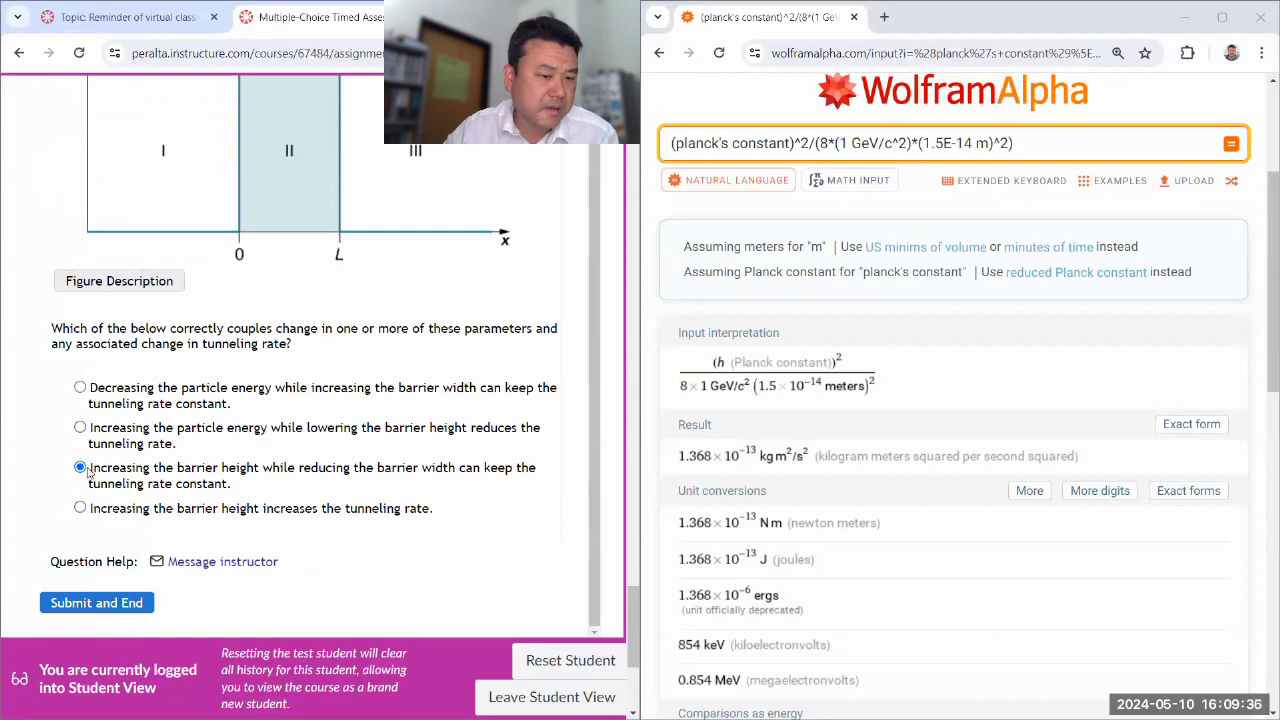
# Save the assessment's progress and review the selected answers from Question 1 through Question 10
pyautogui.moveTo(633, 610); pyautogui.dragTo(607, 170)
pyautogui.scroll(10, 607, 170)
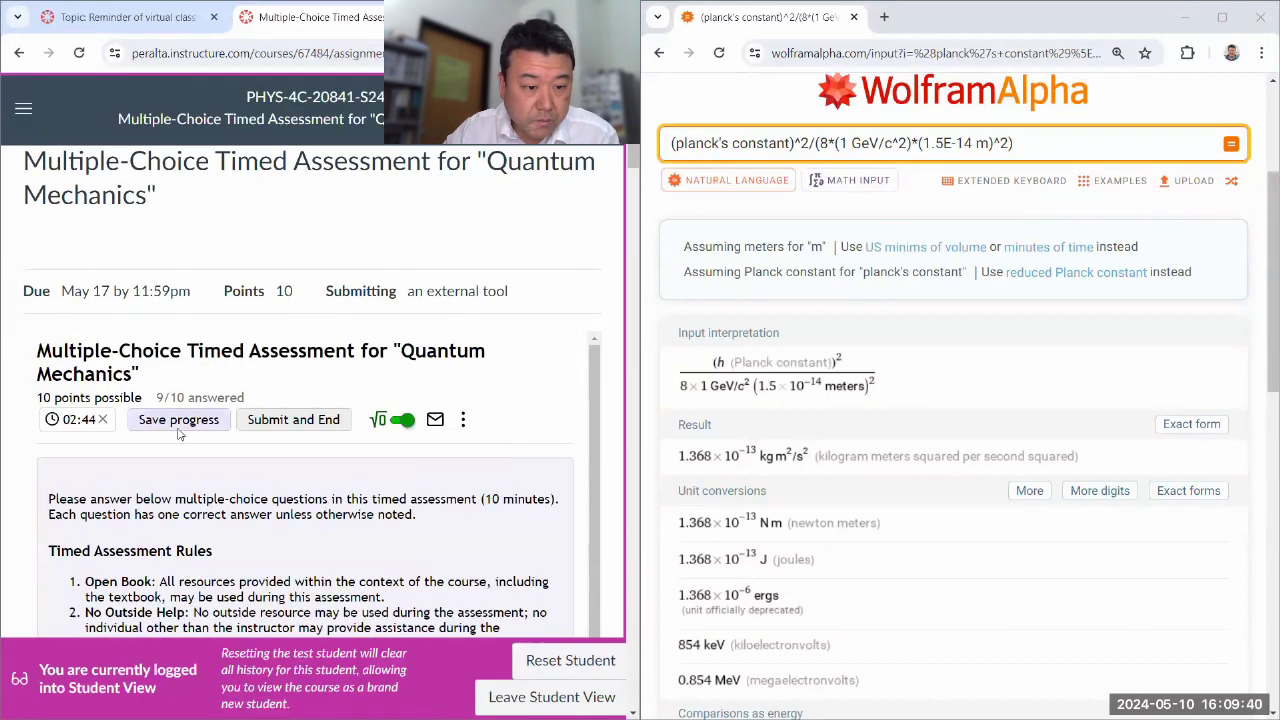
pyautogui.click(177, 421)
pyautogui.scroll(-12, 148, 530)
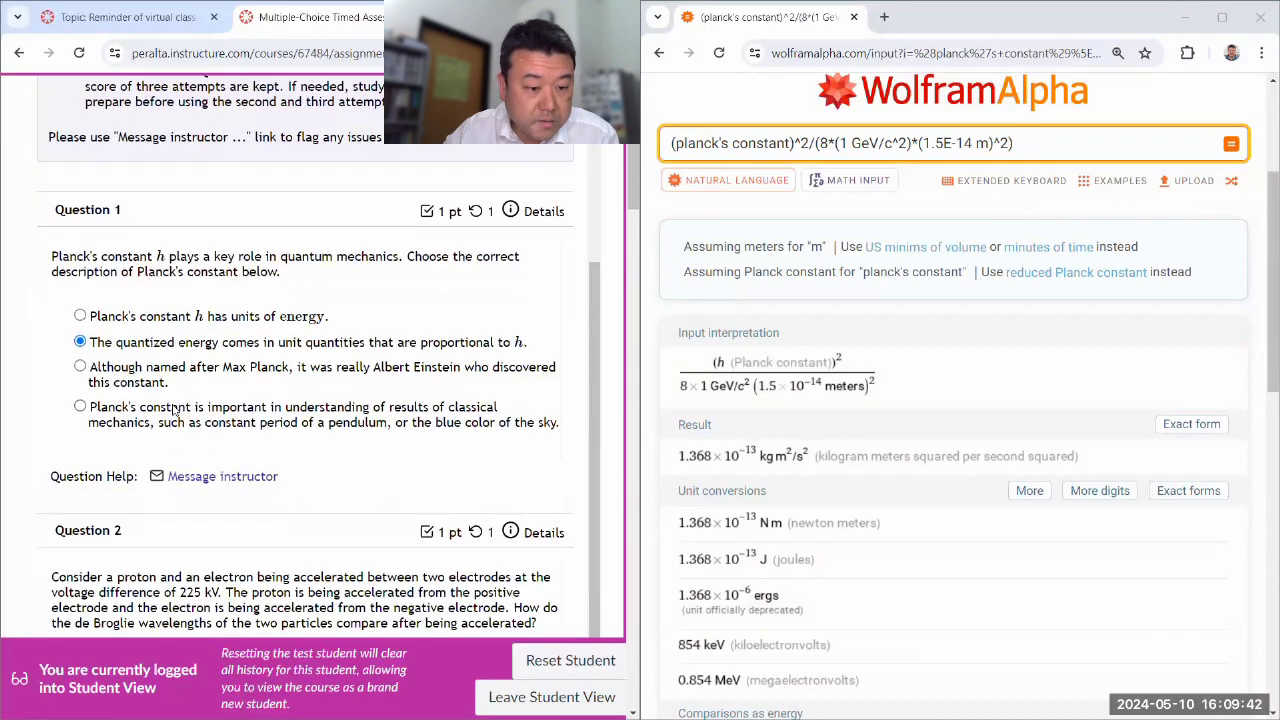
pyautogui.scroll(-15, 145, 387)
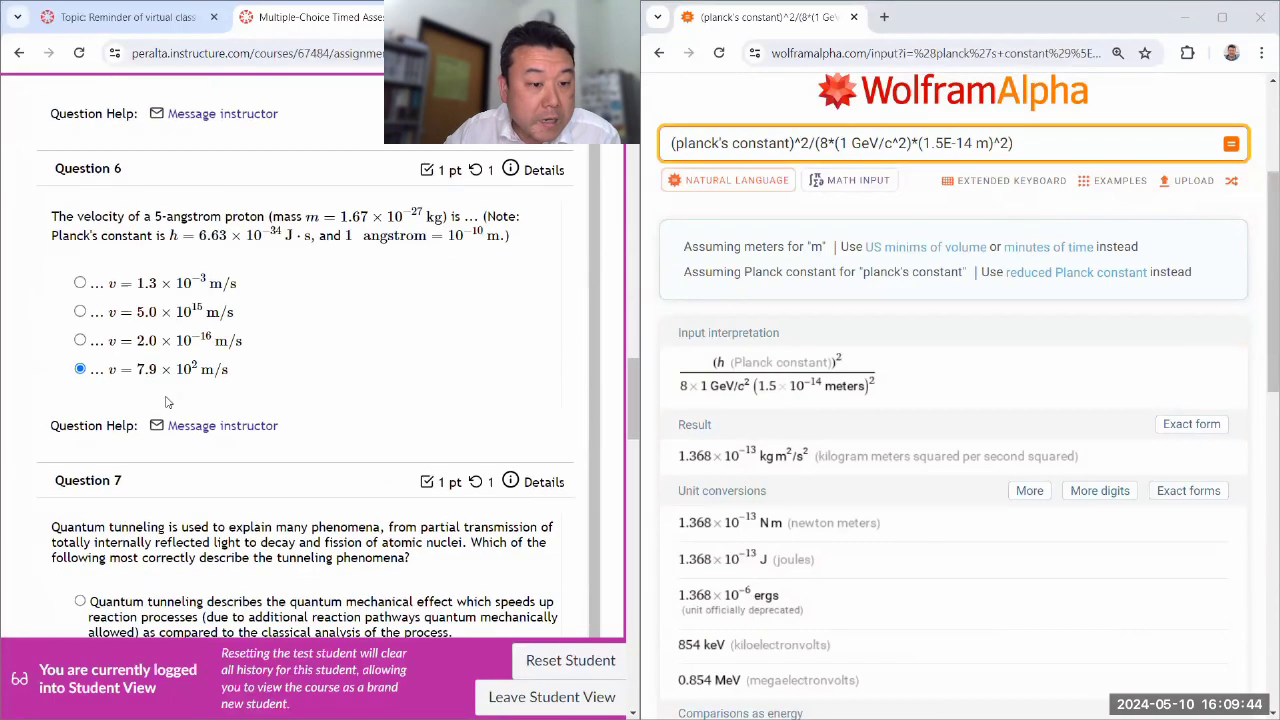
pyautogui.scroll(-10, 171, 412)
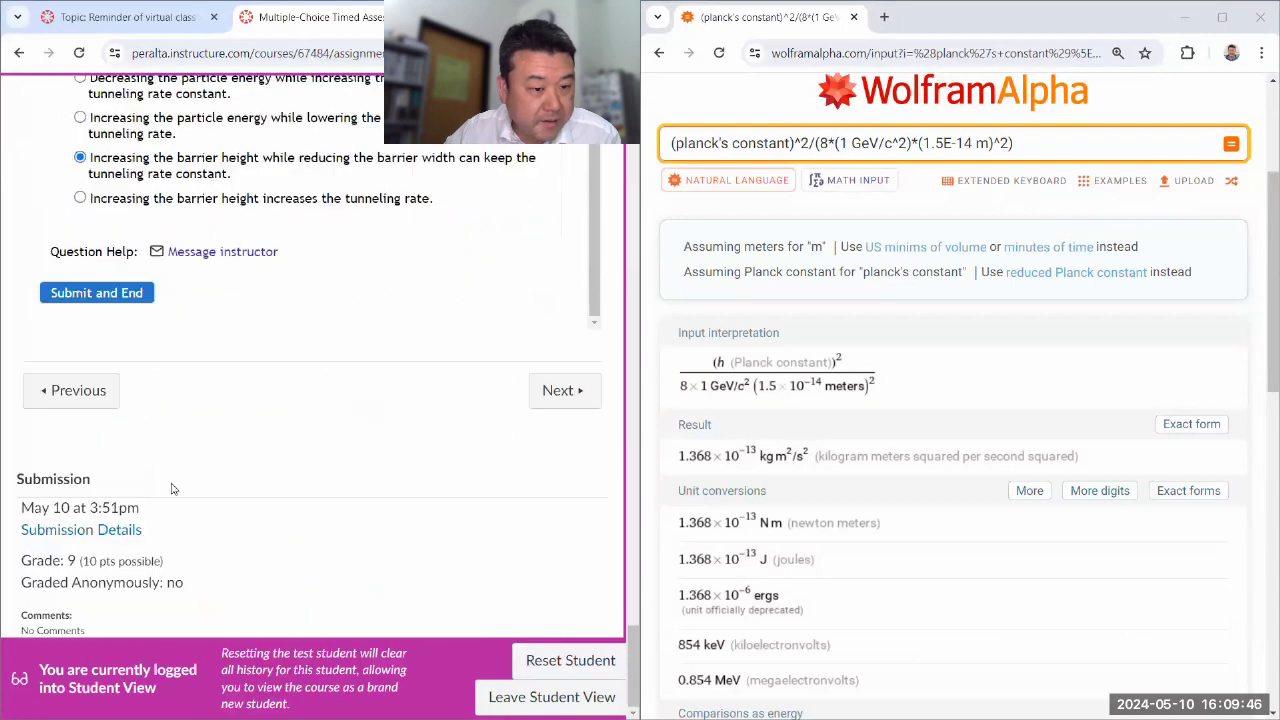
pyautogui.scroll(4, 180, 466)
pyautogui.scroll(-2, 135, 540)
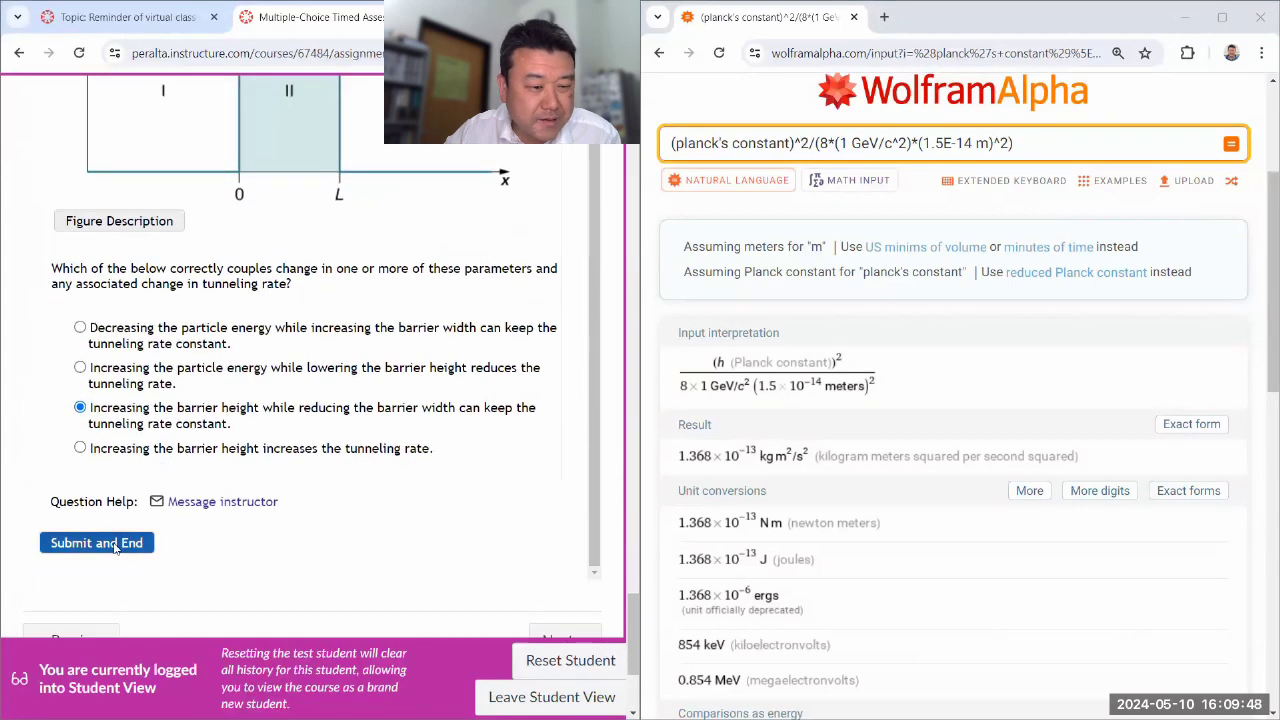
# Submit and end the Quantum Mechanics timed assessment, confirming readiness to submit
pyautogui.click(97, 543)
pyautogui.scroll(-15, 449, 454)
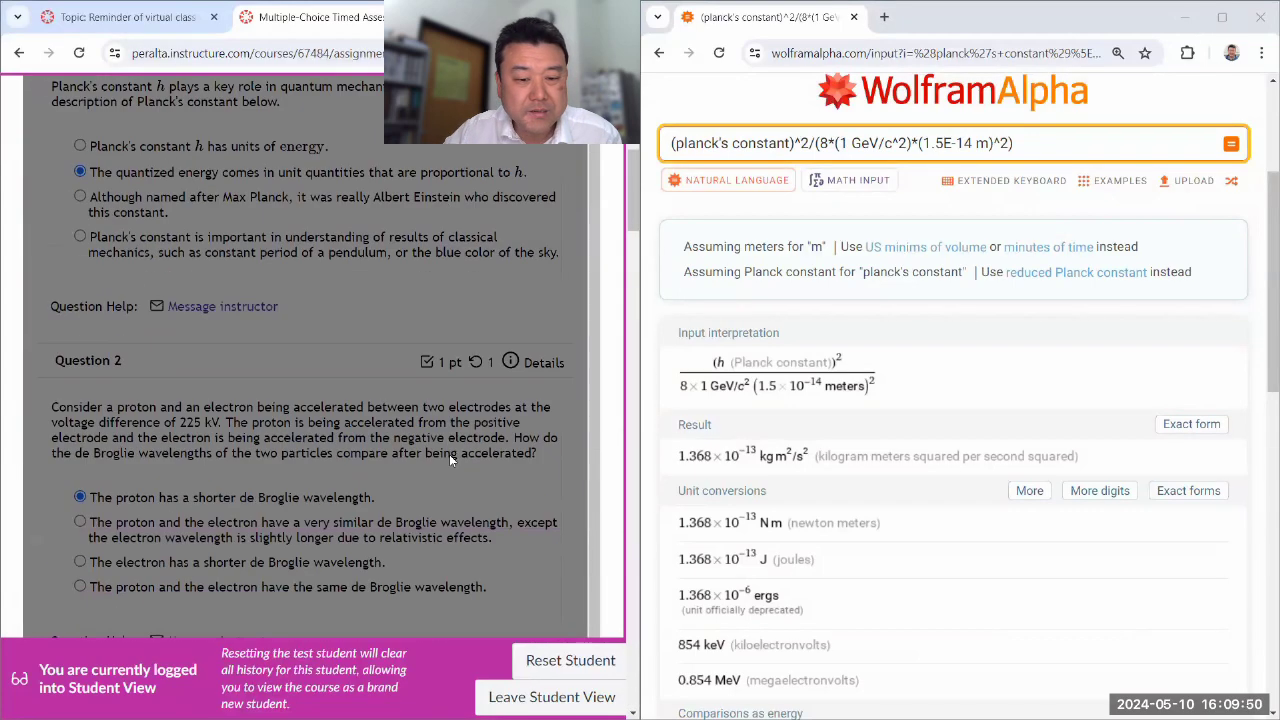
pyautogui.scroll(-18, 449, 447)
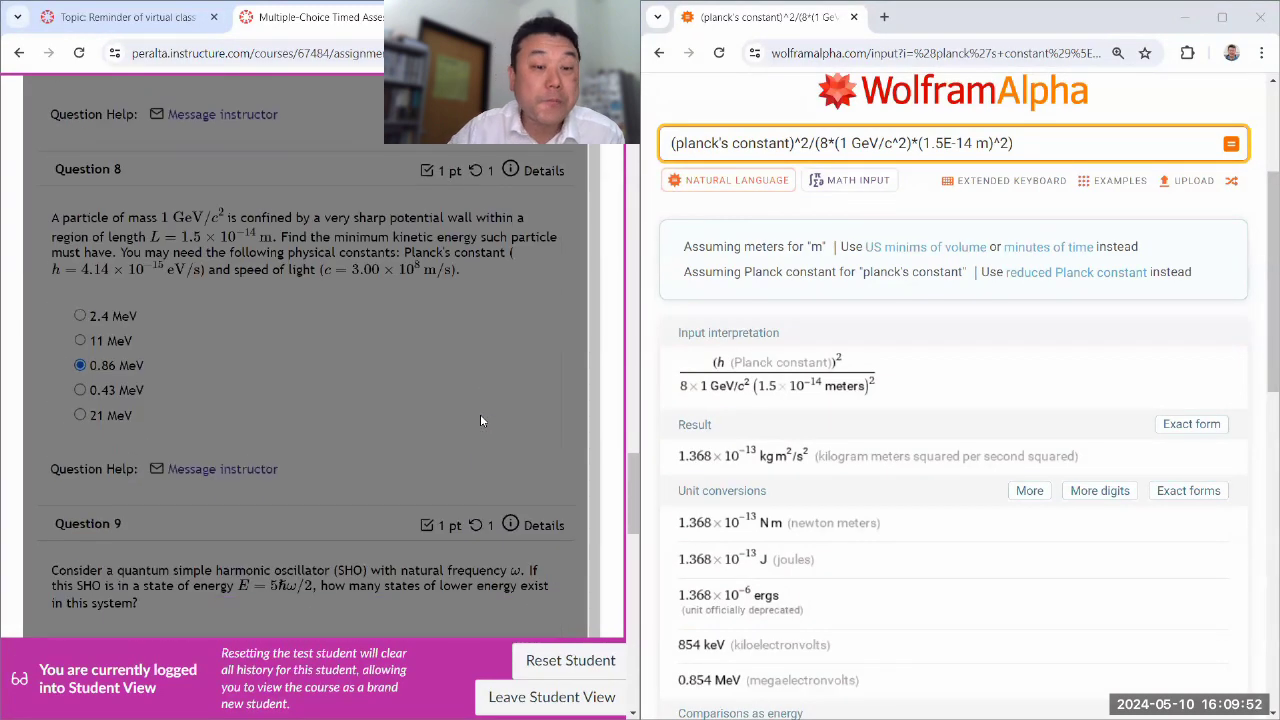
pyautogui.scroll(-10, 445, 416)
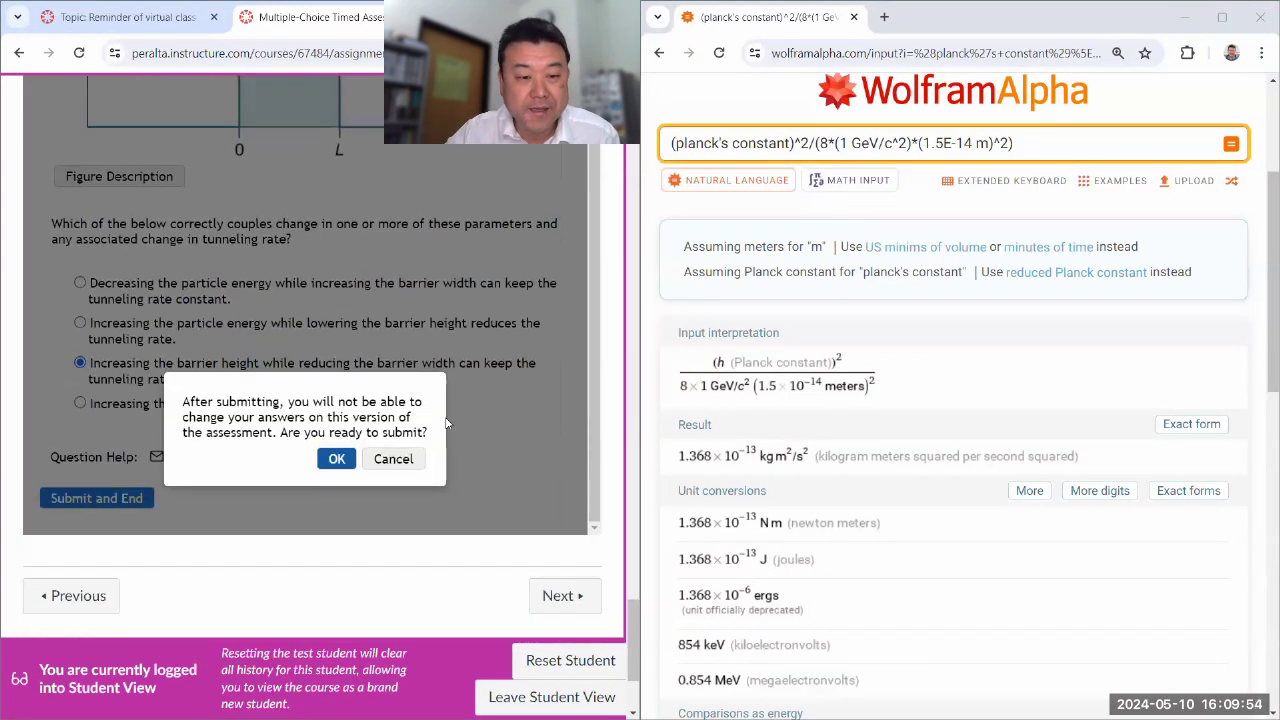
pyautogui.click(339, 459)
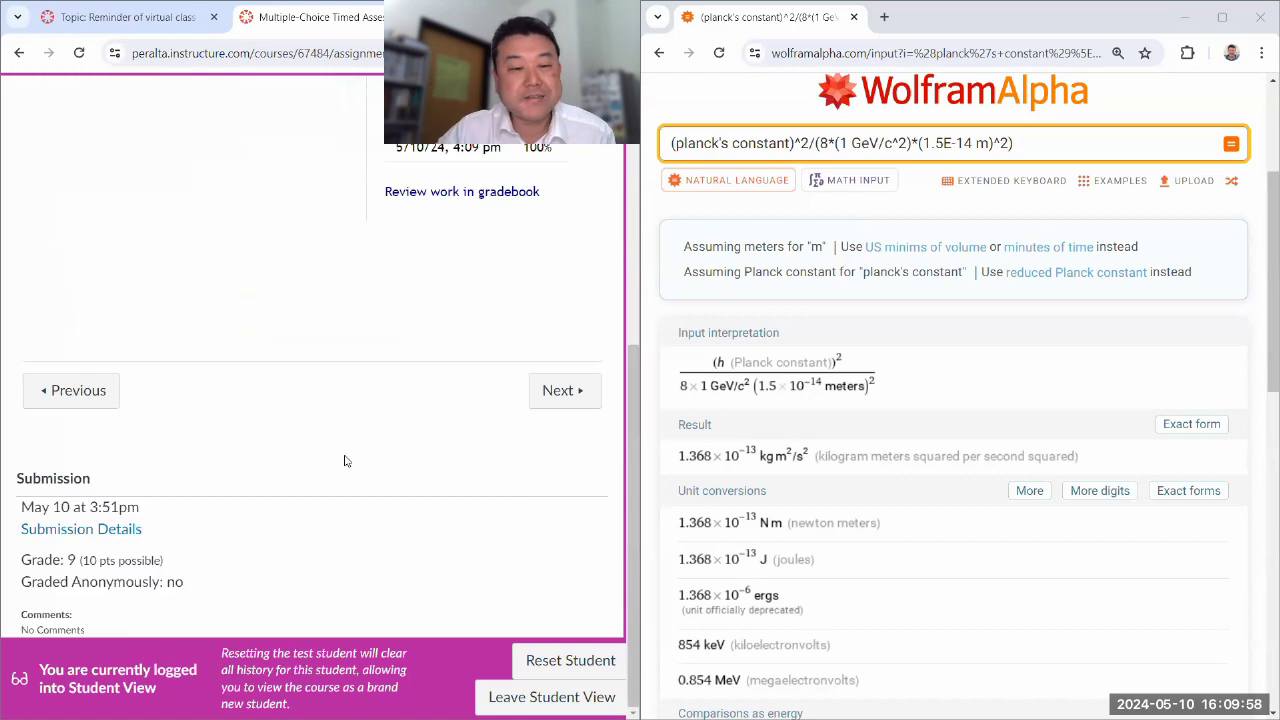
# Check the overall score, the recorded score and the list of all attempts for the assessment
pyautogui.scroll(3, 380, 389)
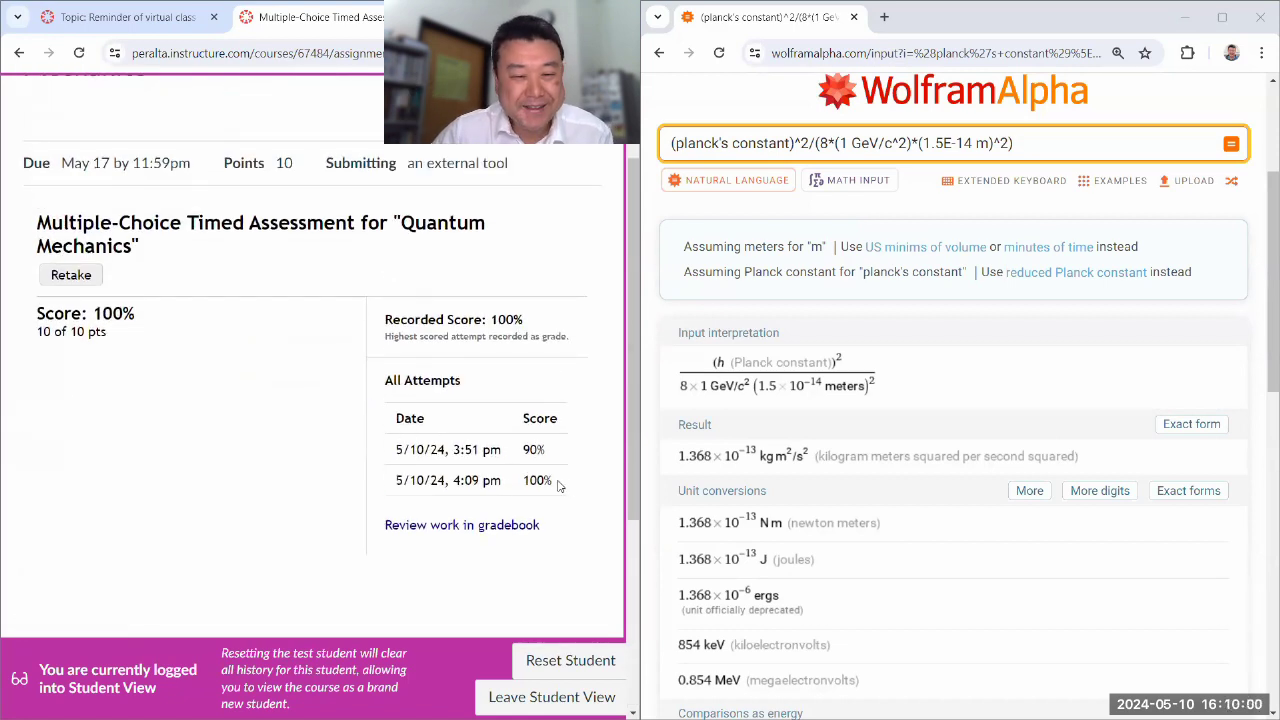
pyautogui.moveTo(553, 487); pyautogui.dragTo(398, 484)
pyautogui.click(405, 479)
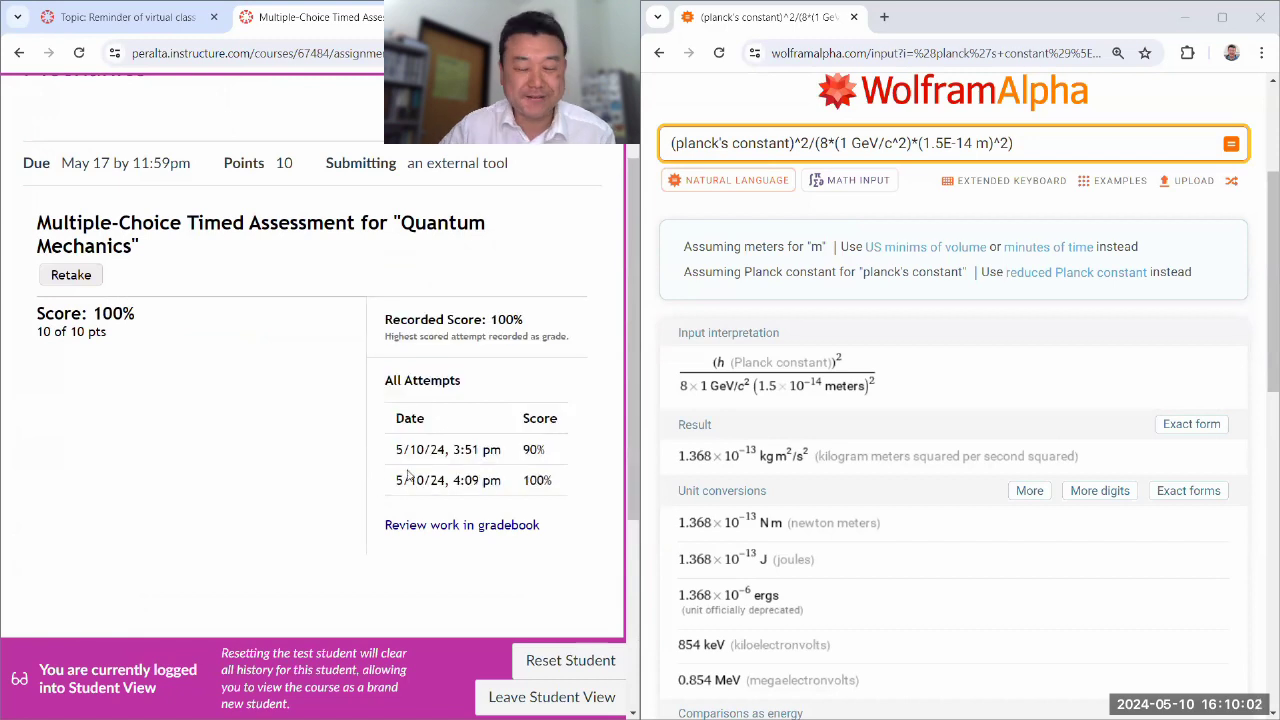